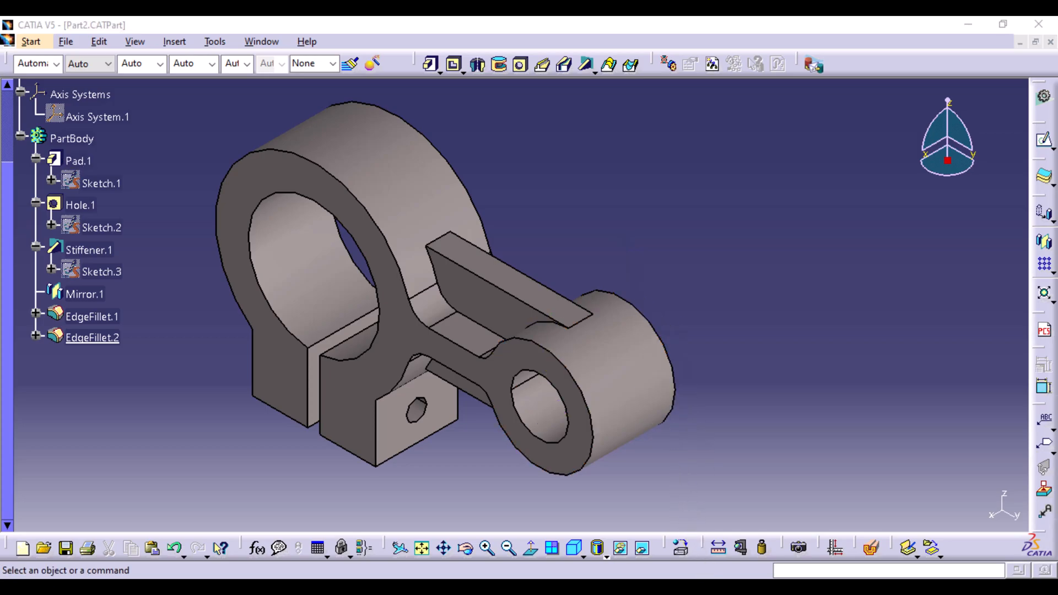
Compare the finished Part2 model with the reference drawing PART 2 DRWNG.PNG and close the Part2 document
key(alt+Tab)
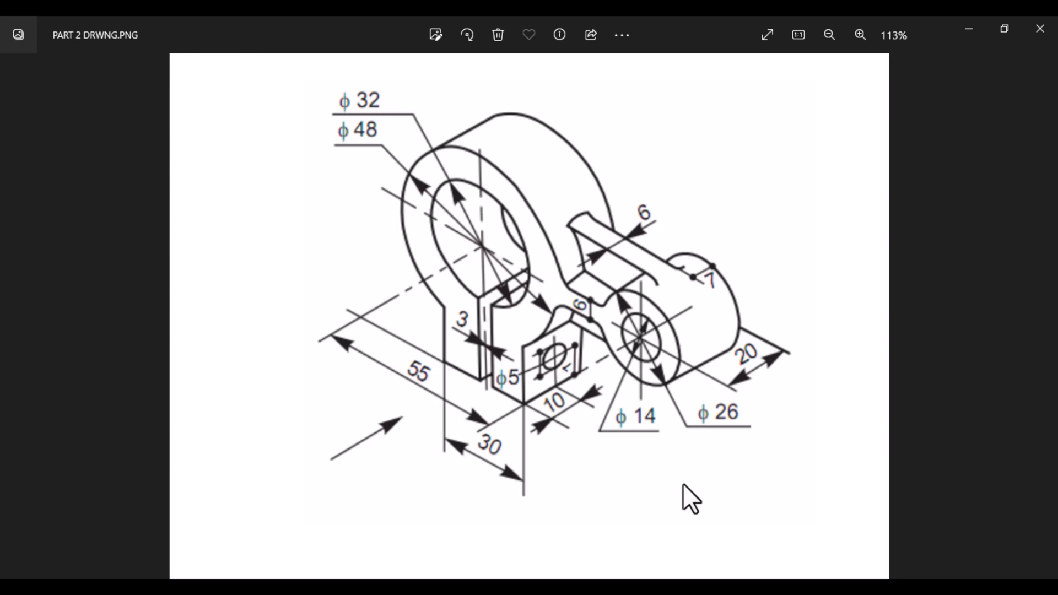
key(alt+Tab)
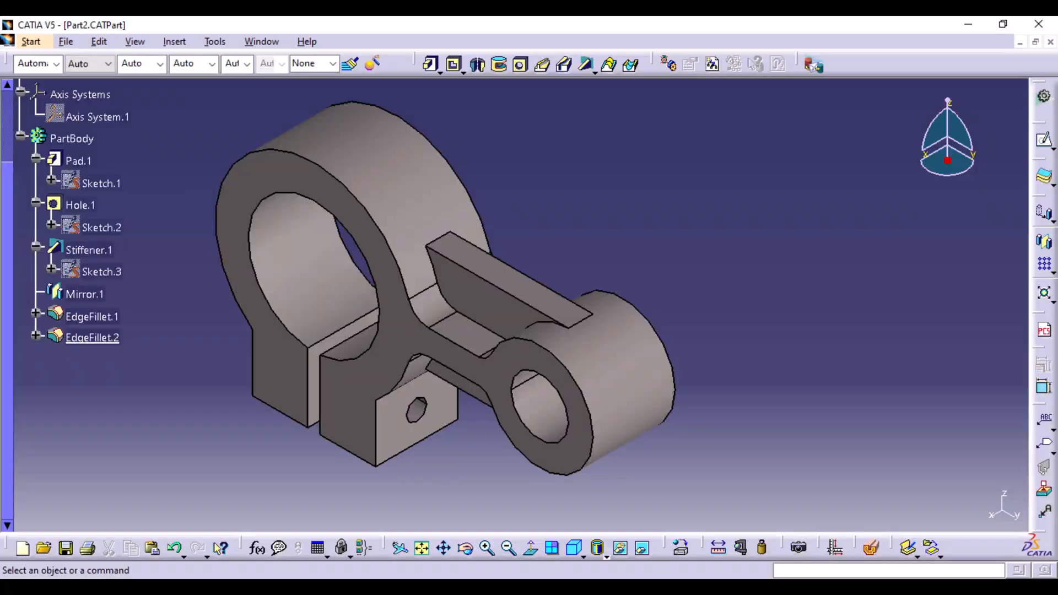
click(1050, 42)
click(501, 338)
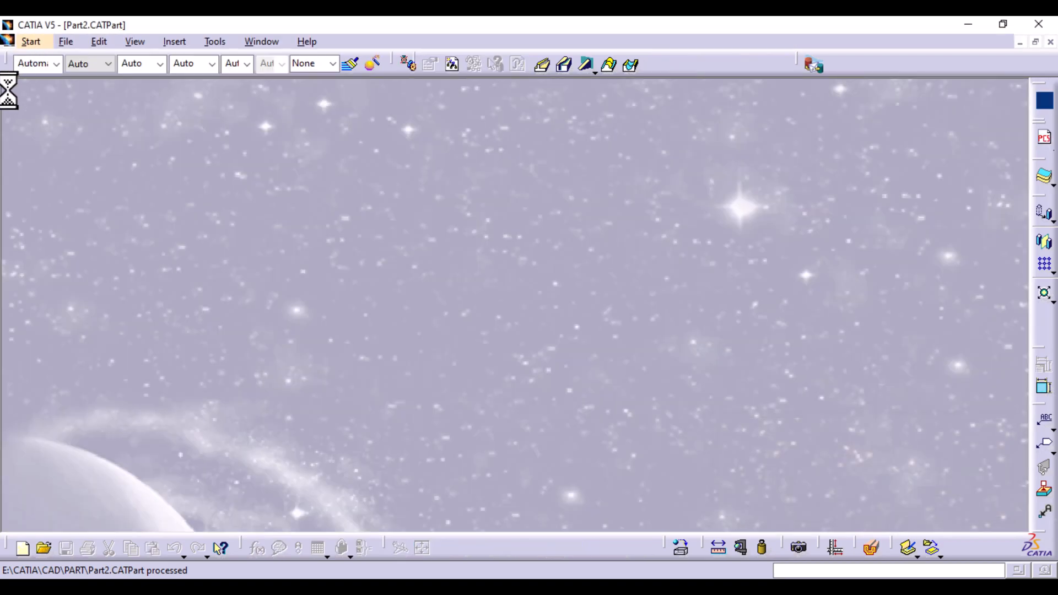
Create a new part named Part1 in the Part Design workbench, without hybrid design or a geometrical set
click(15, 42)
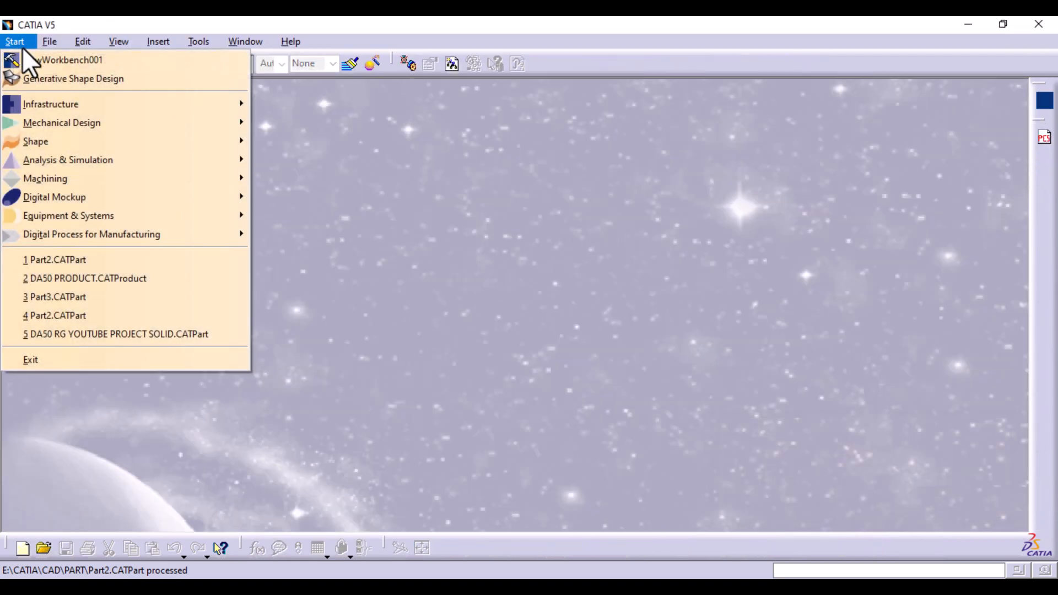
mouse_move(46, 127)
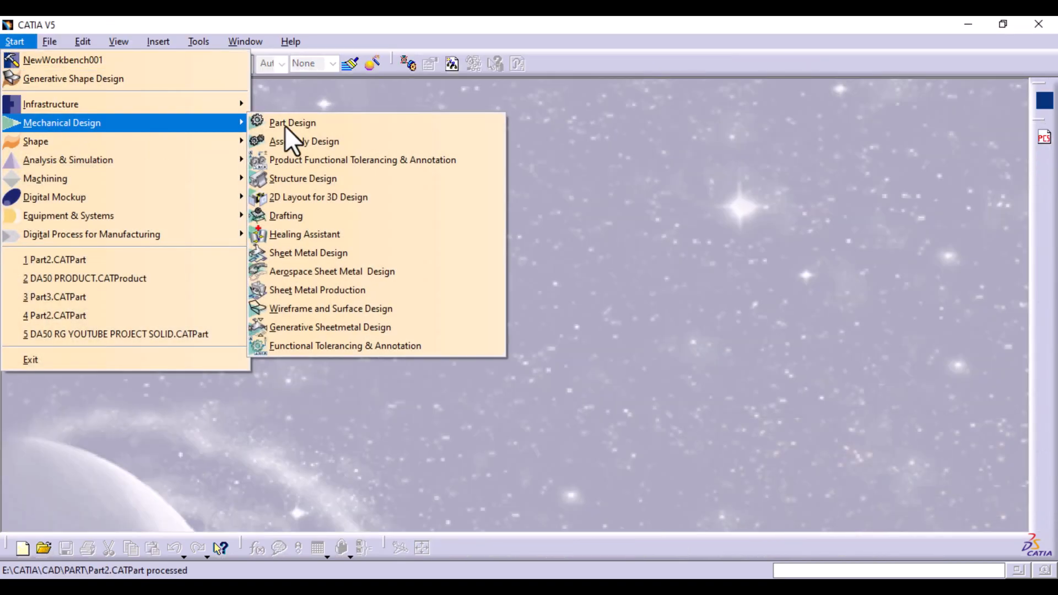
click(427, 125)
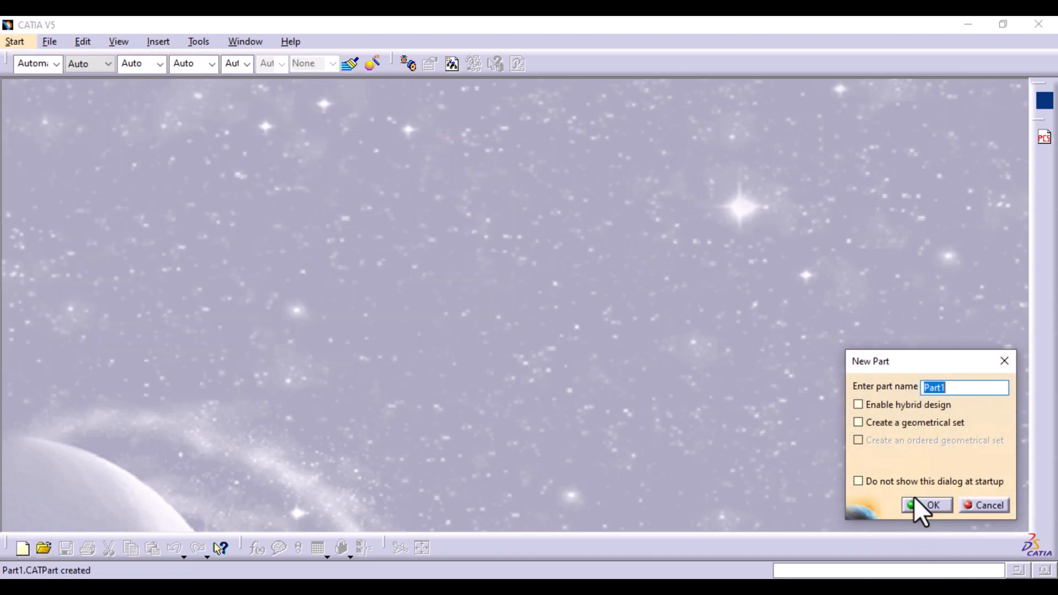
click(935, 506)
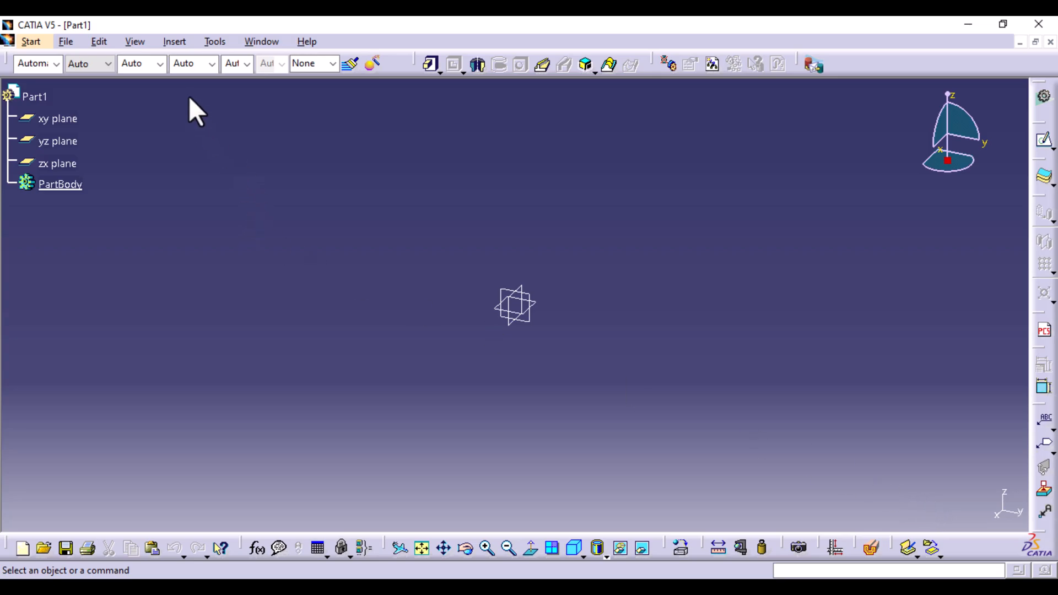
Hide all planes and insert a standard axis system with the default origin and axes
click(215, 42)
mouse_move(231, 167)
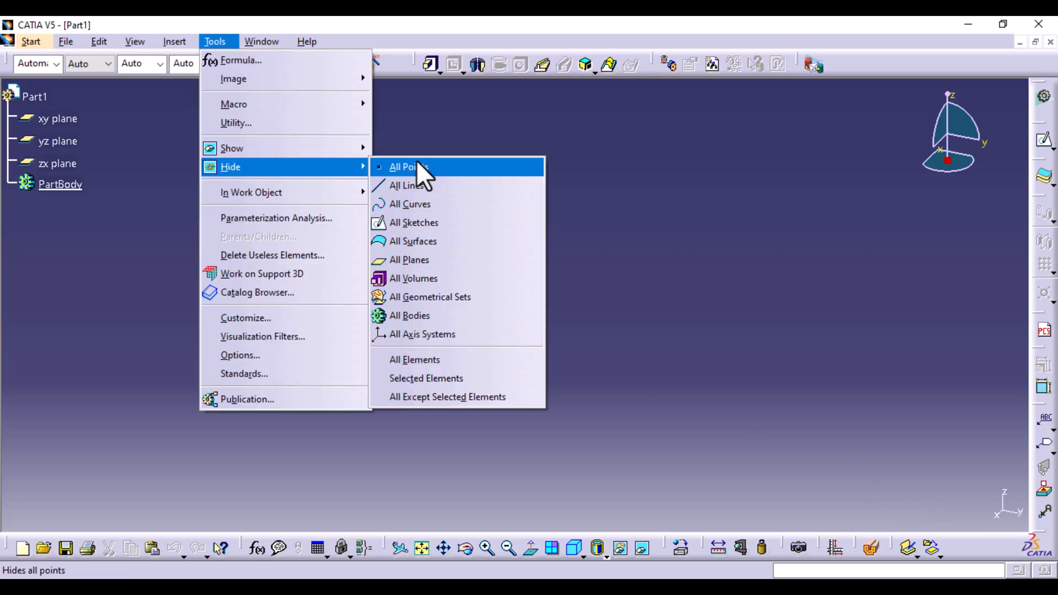
click(398, 259)
click(165, 40)
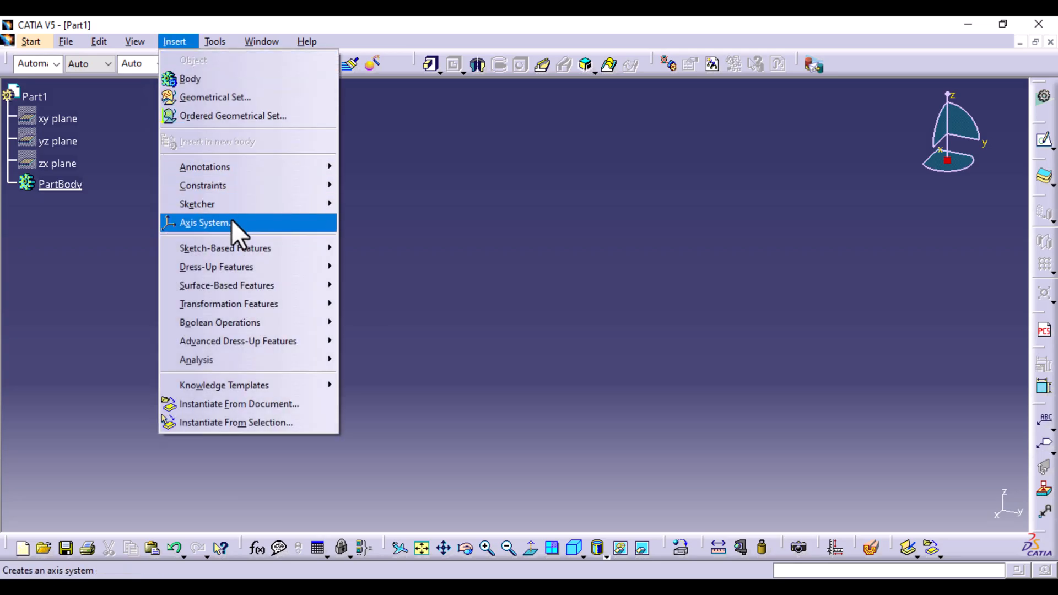
click(231, 219)
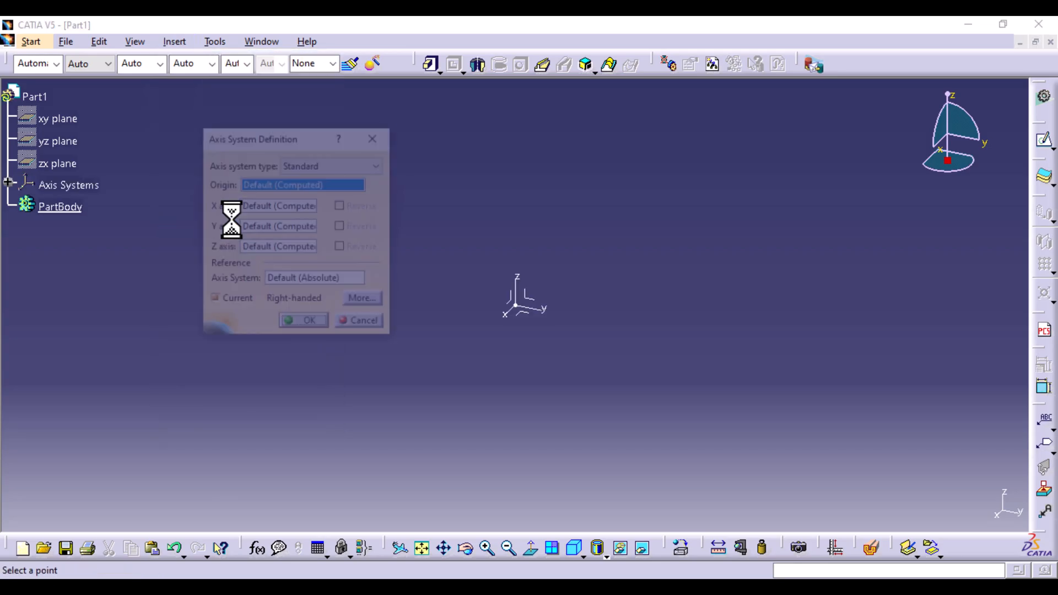
click(298, 325)
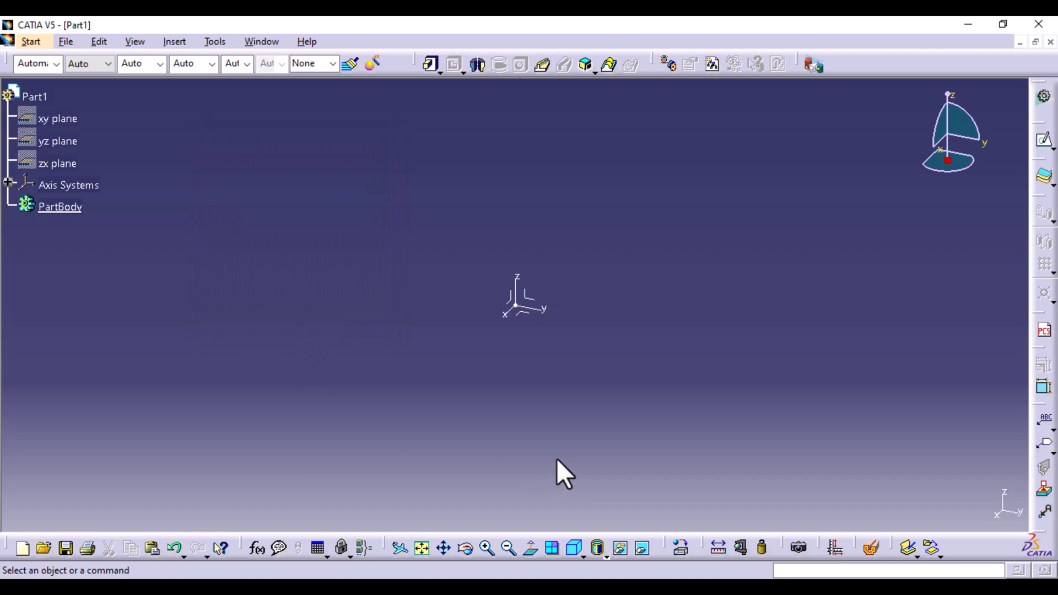
Open a sketch on the YZ plane of the axis system
key(ctrl+z)
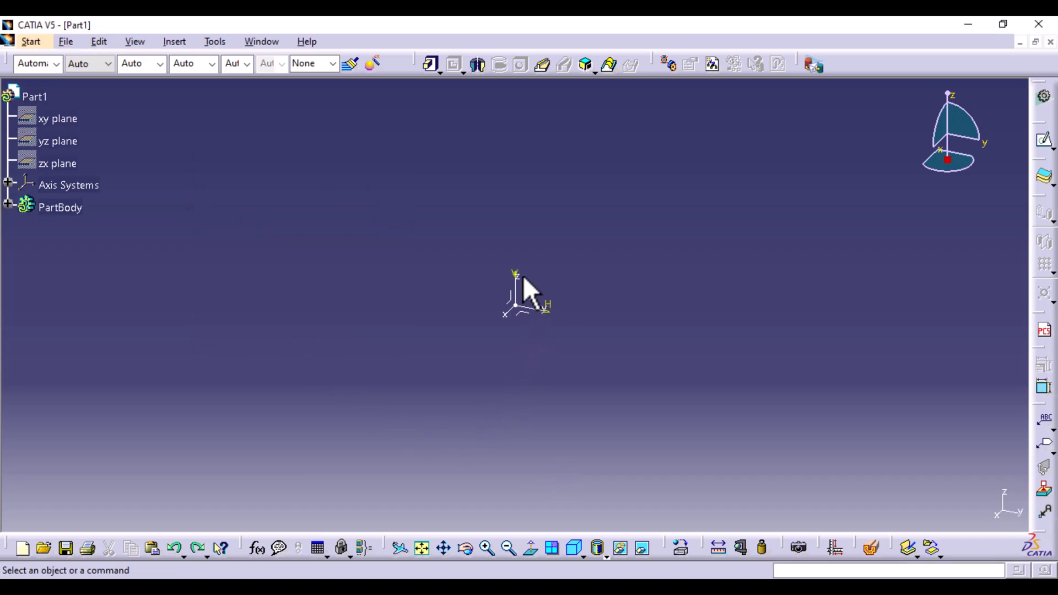
click(540, 306)
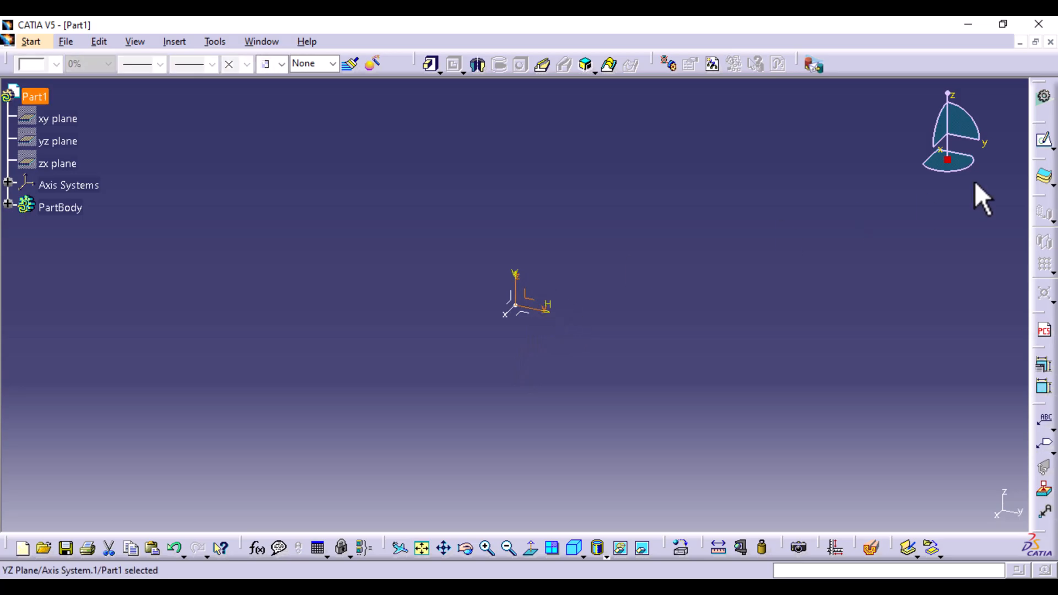
click(1048, 141)
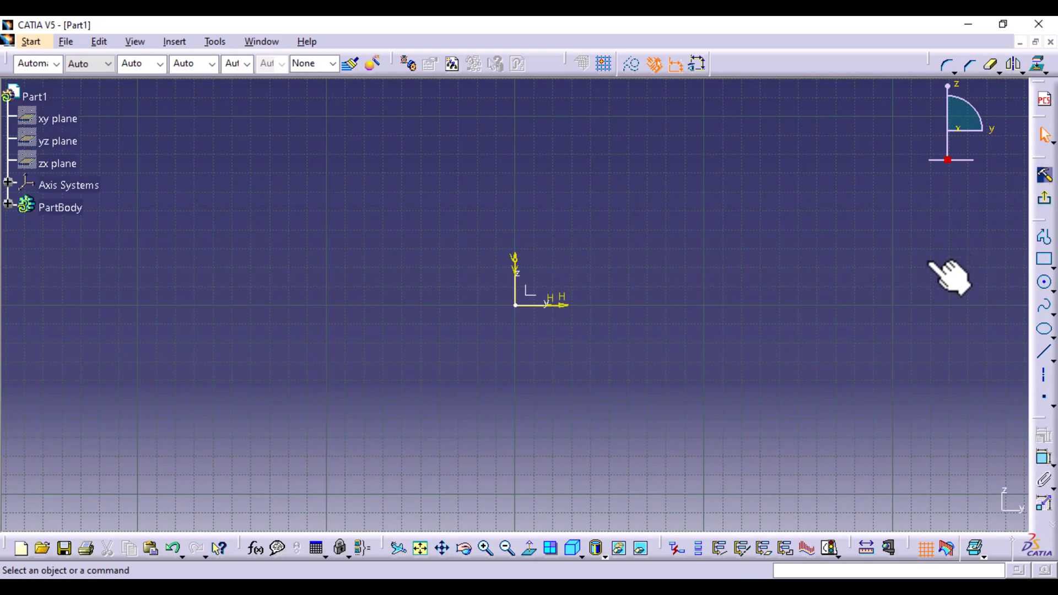
Sketch two concentric circles centred on the origin, about 90 mm and 57 mm in diameter
click(1046, 286)
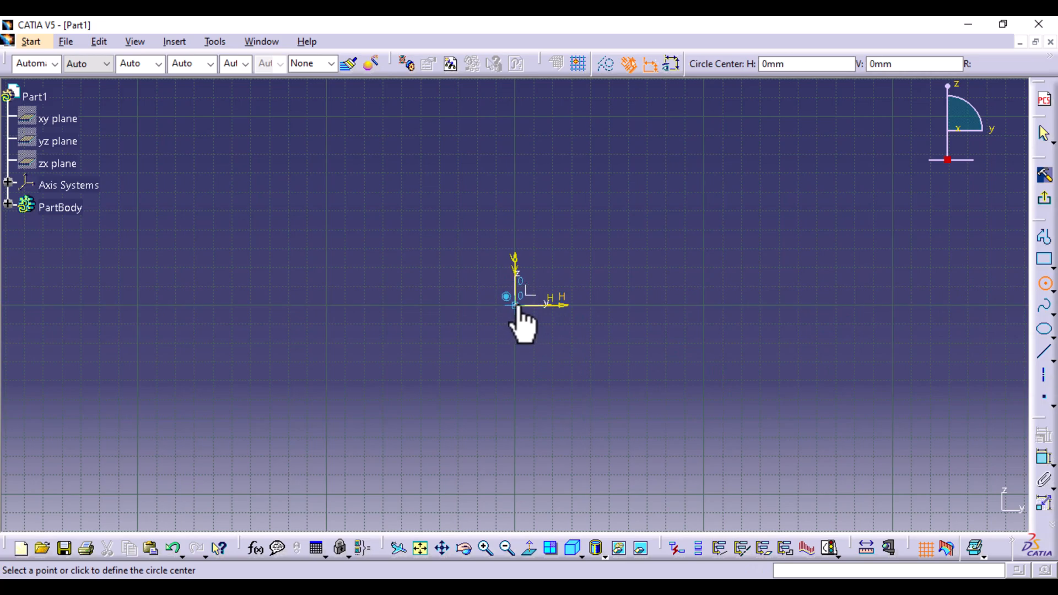
click(515, 307)
click(560, 233)
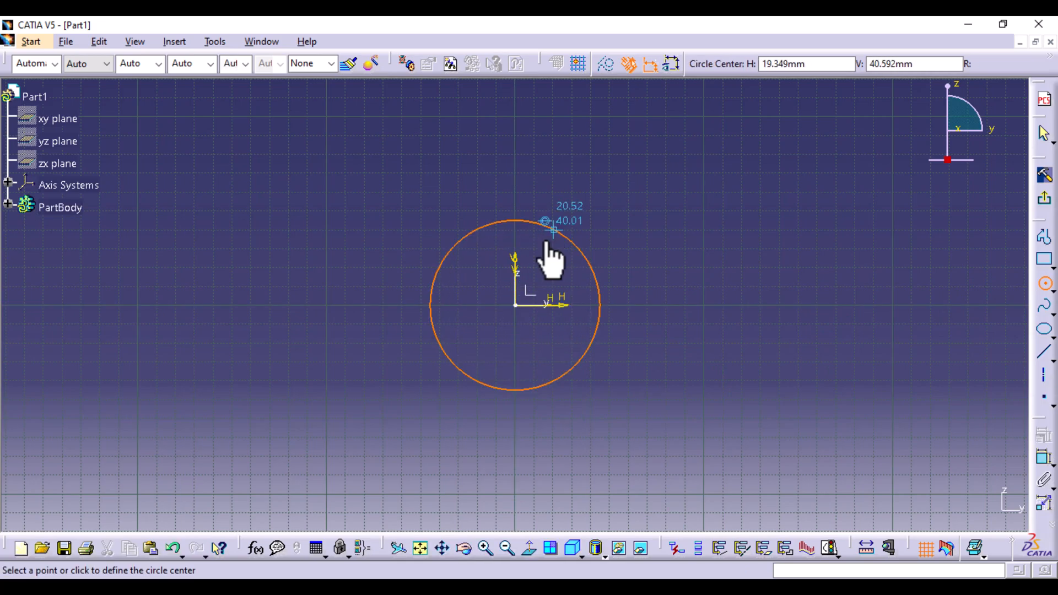
click(516, 305)
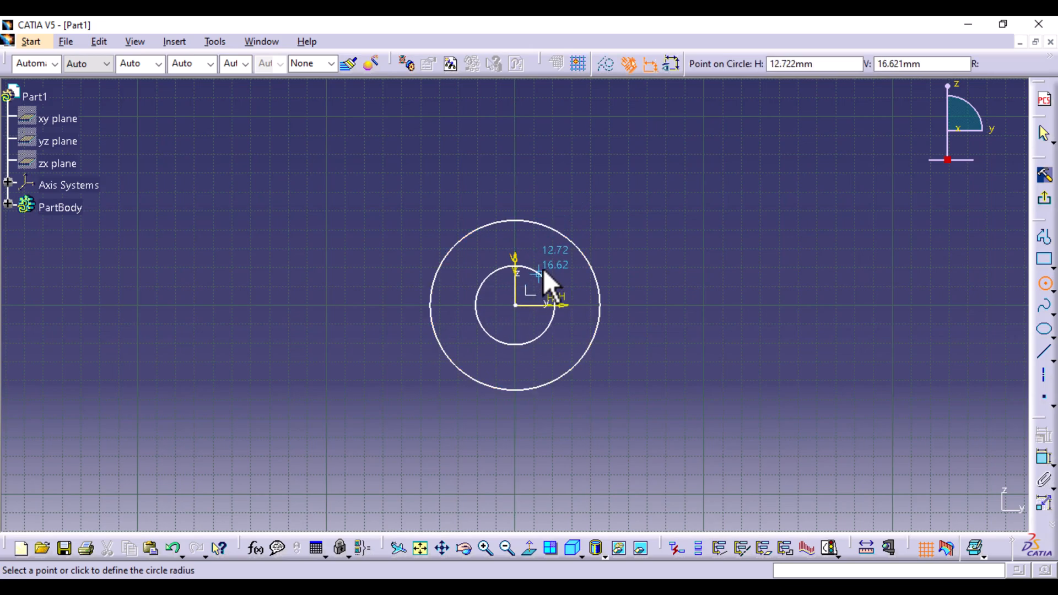
click(551, 262)
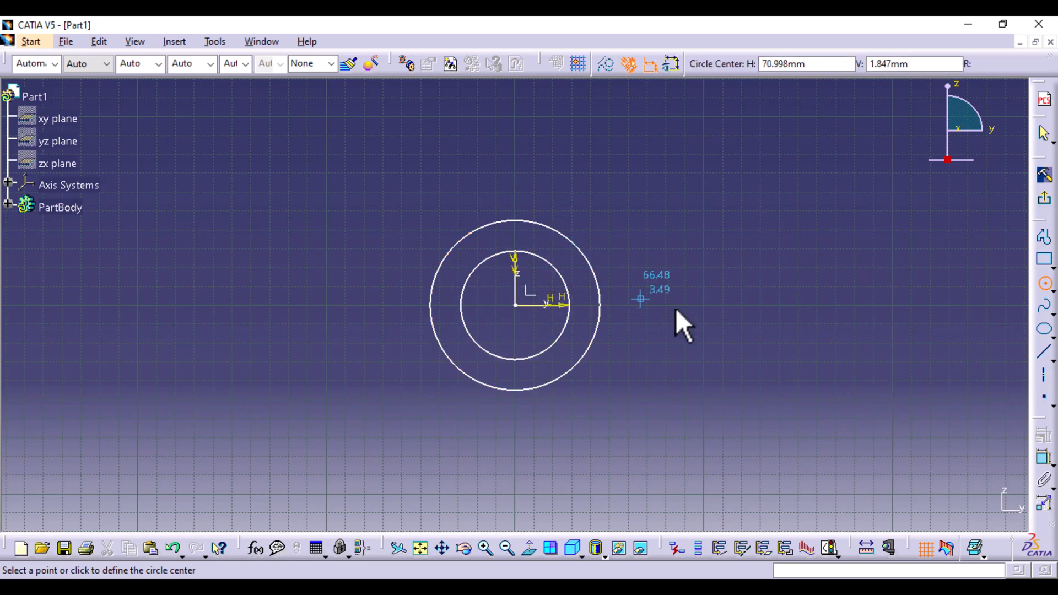
Sketch two concentric circles centred on the horizontal axis right of the origin, about 48 mm and 22 mm in diameter
click(729, 305)
click(753, 265)
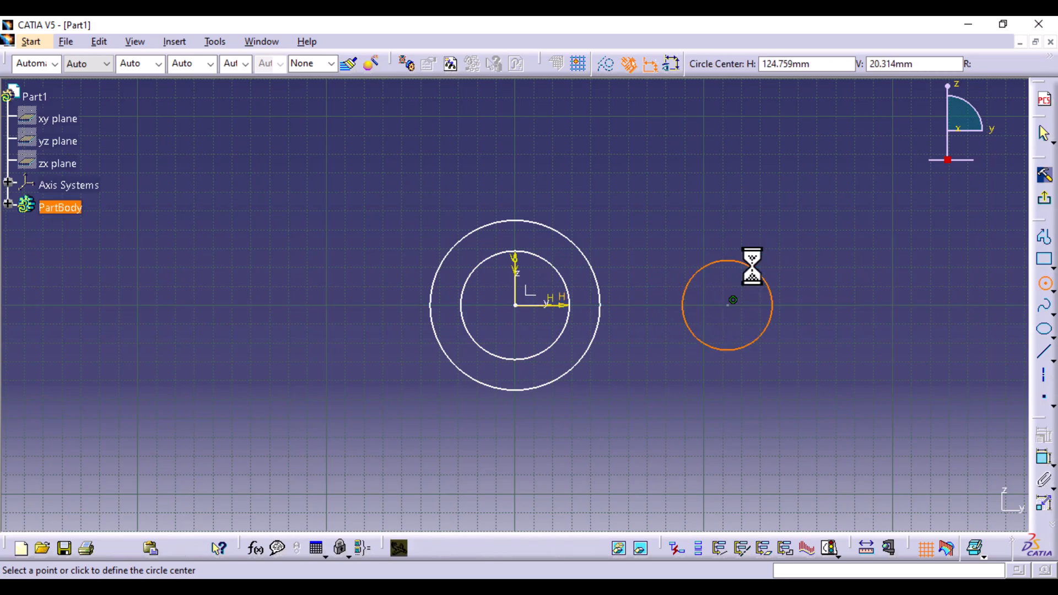
click(727, 305)
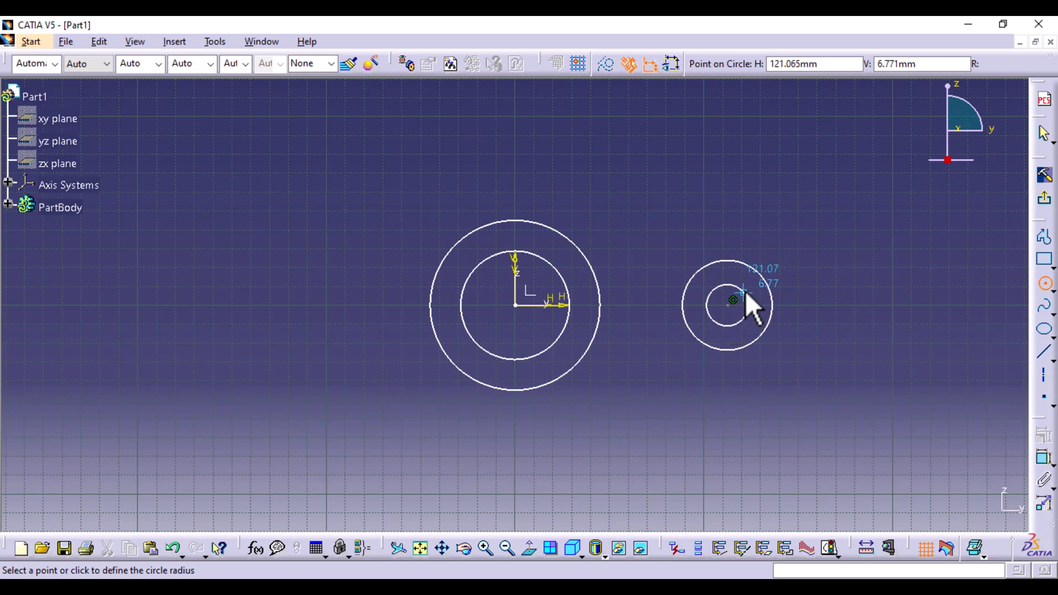
click(745, 291)
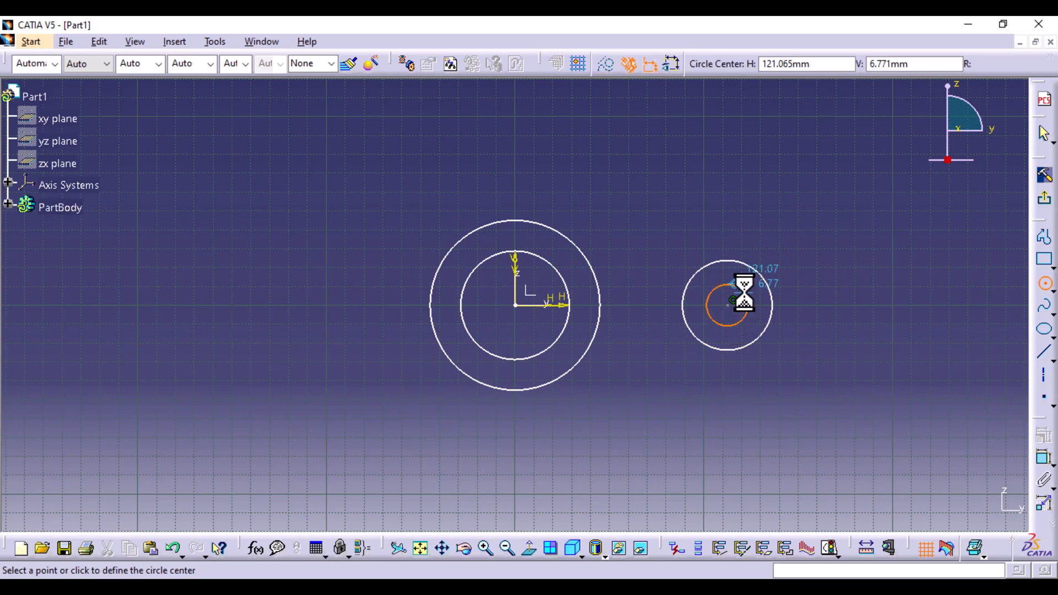
click(1045, 285)
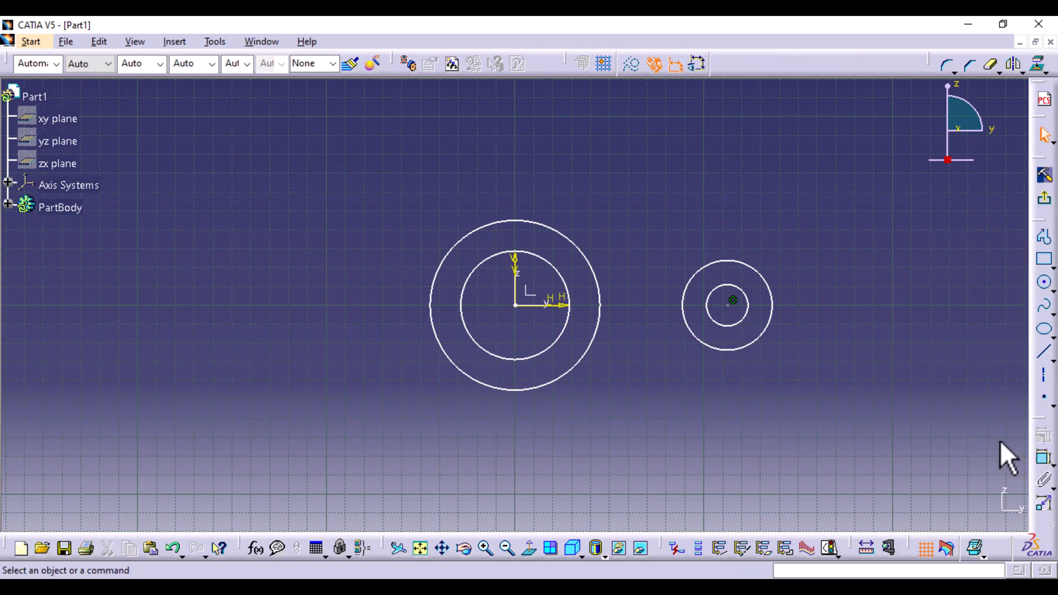
Dimension the diameters of all four circles, two around the origin and two in the pair to their right
click(1042, 458)
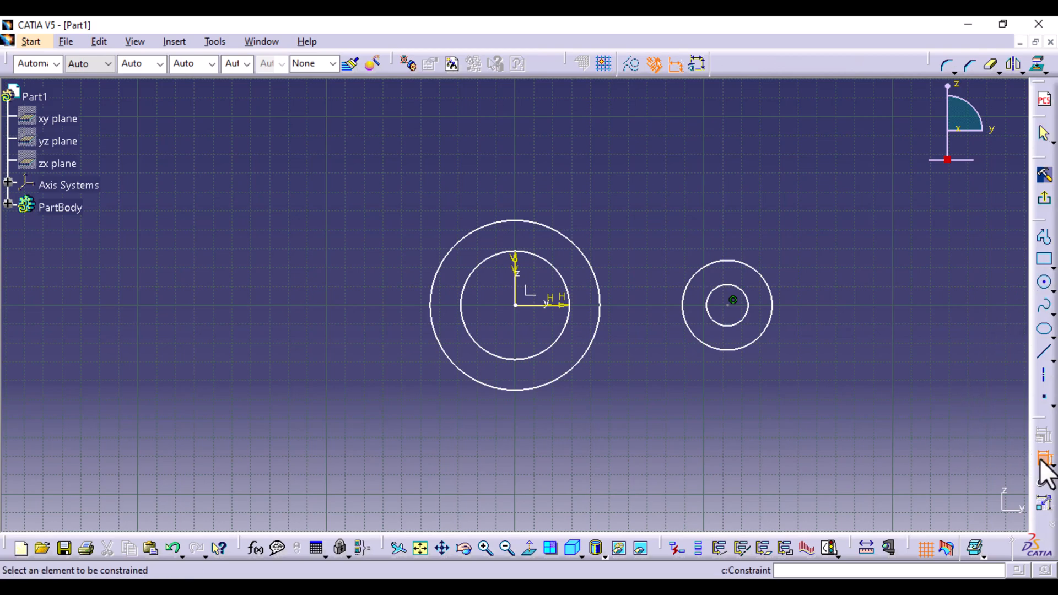
click(487, 224)
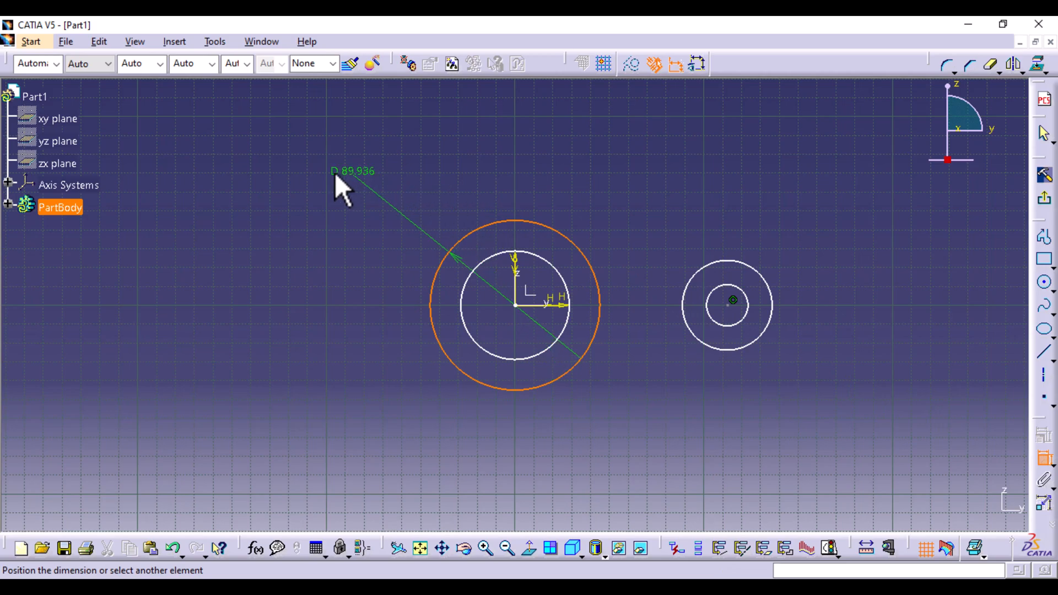
click(335, 173)
click(462, 306)
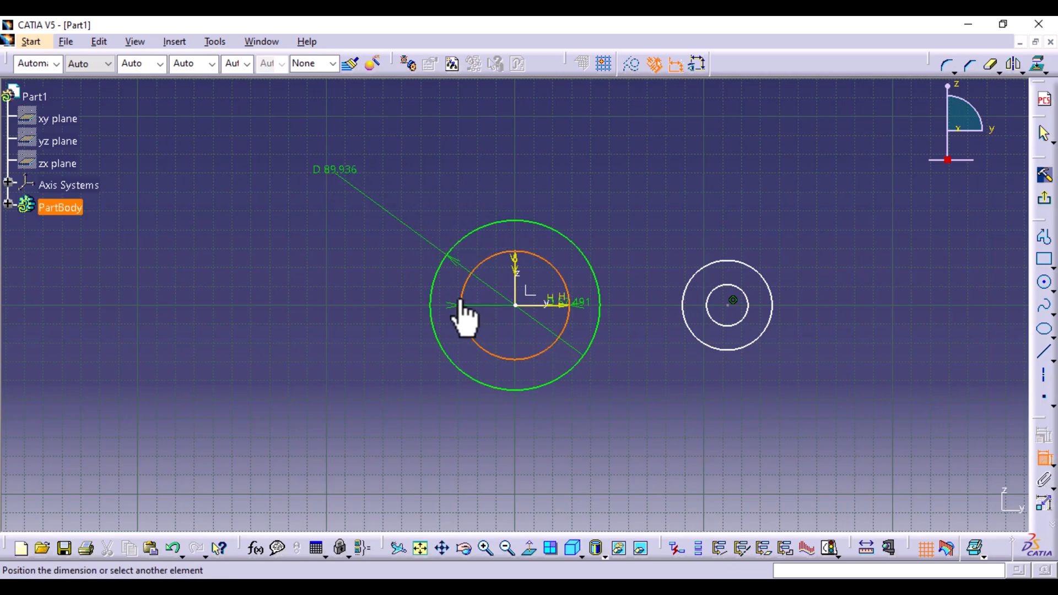
click(327, 270)
click(743, 266)
click(788, 230)
click(747, 314)
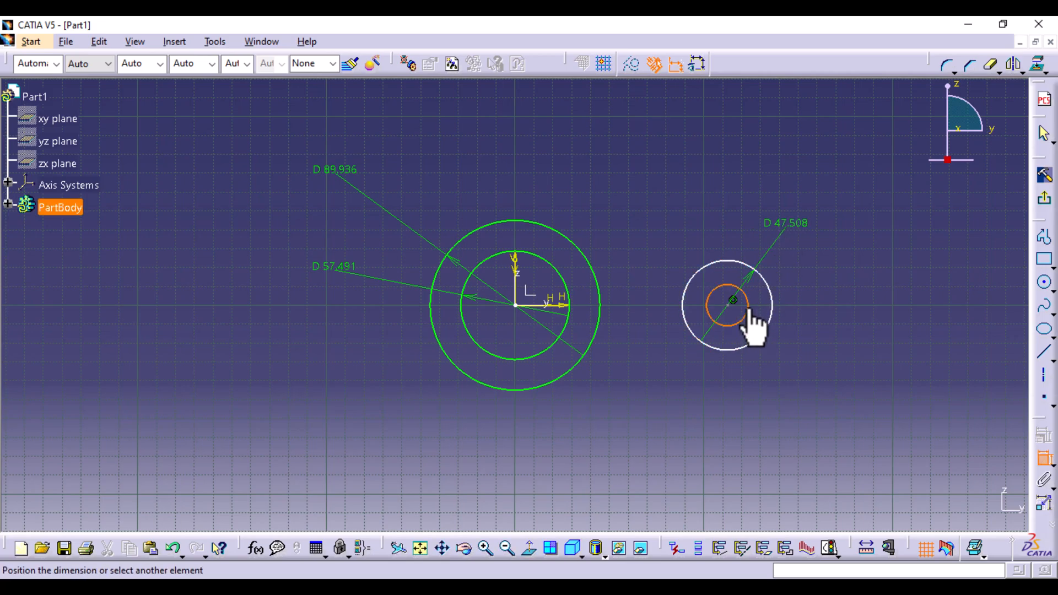
click(795, 272)
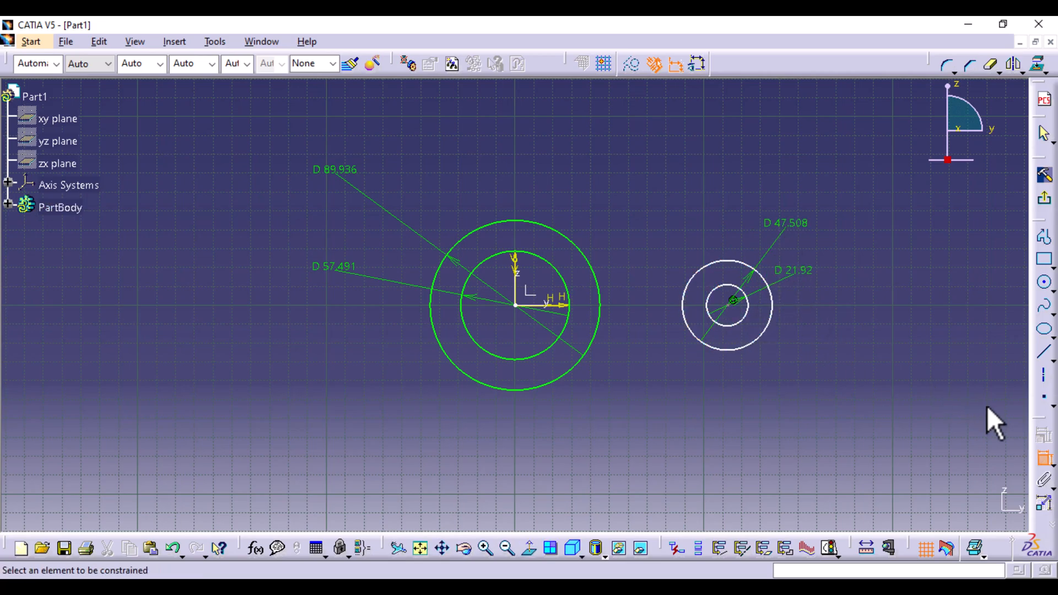
click(1043, 459)
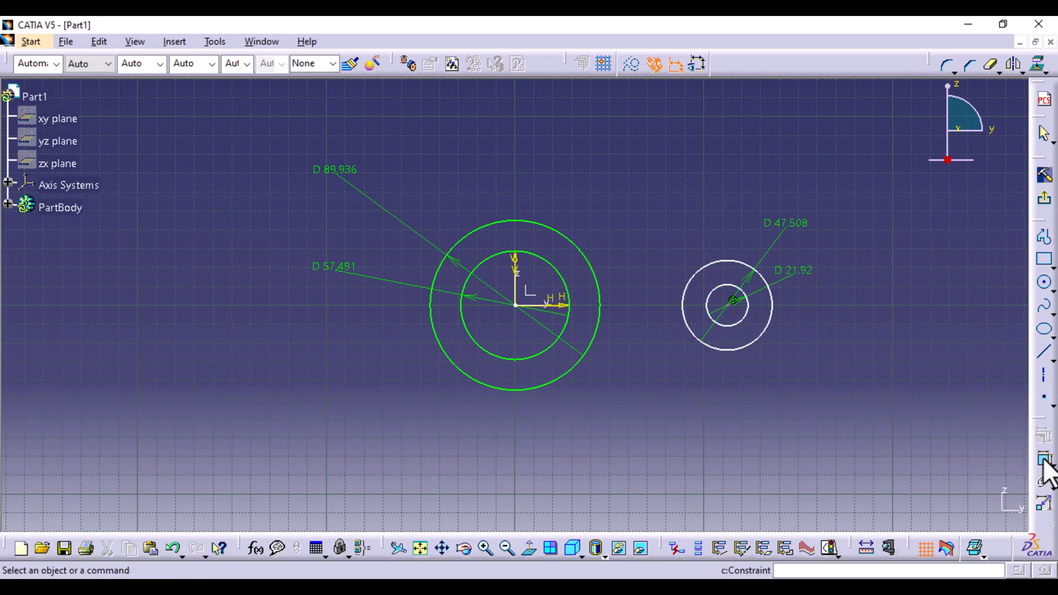
Set the diameters of the circles at the origin to 48 mm for the outer and 32 mm for the inner
double_click(348, 168)
text(48)
key(Return)
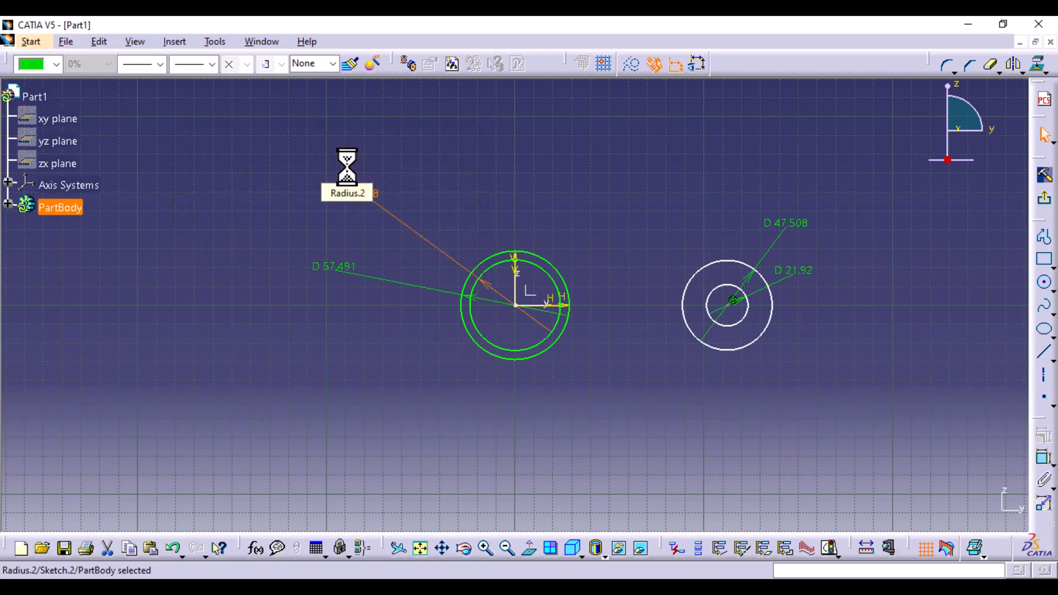
double_click(344, 266)
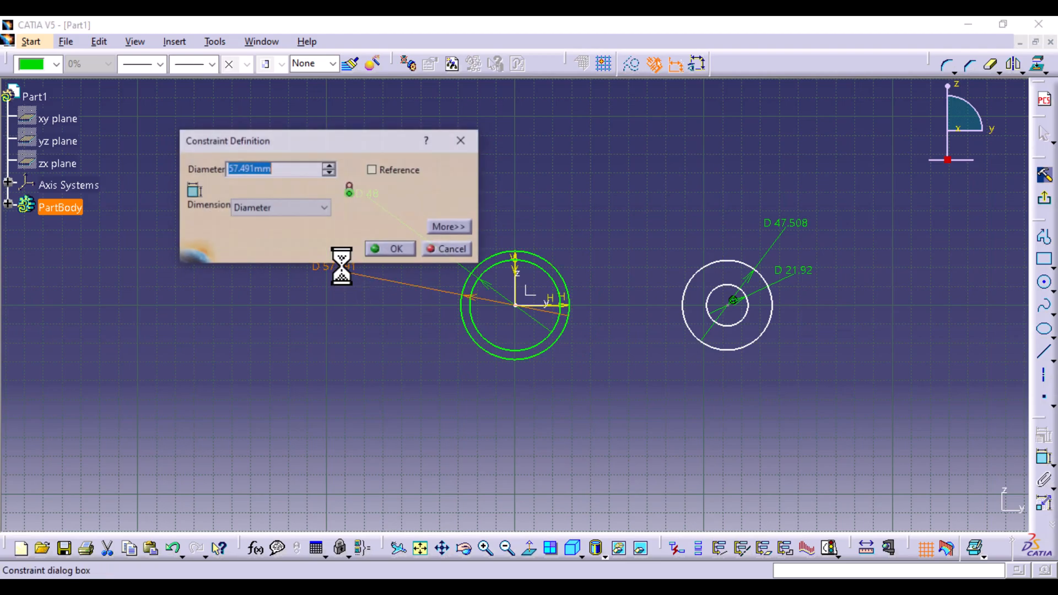
text(3)
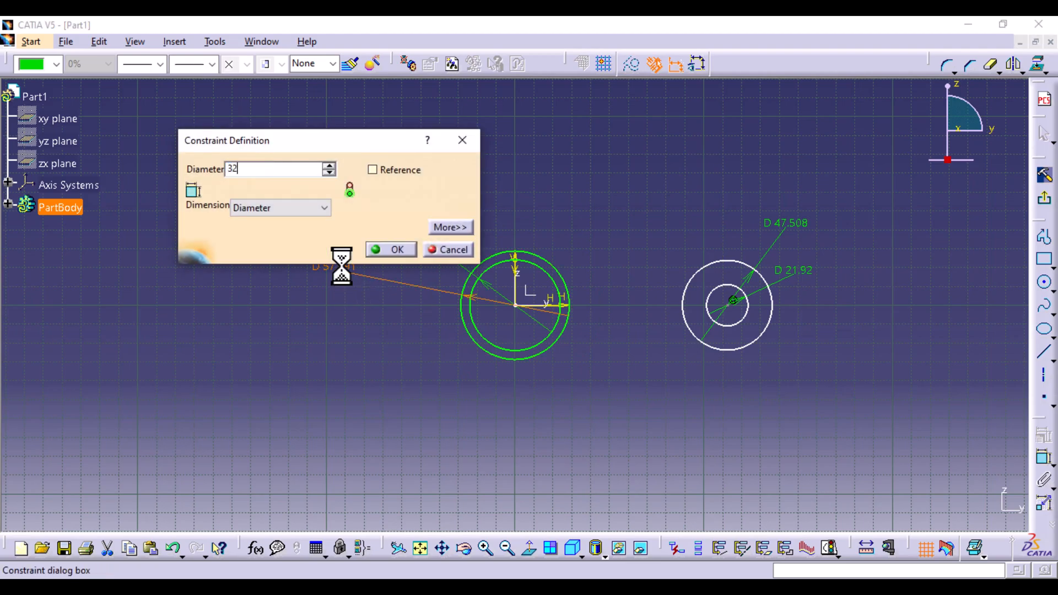
text(2)
key(Return)
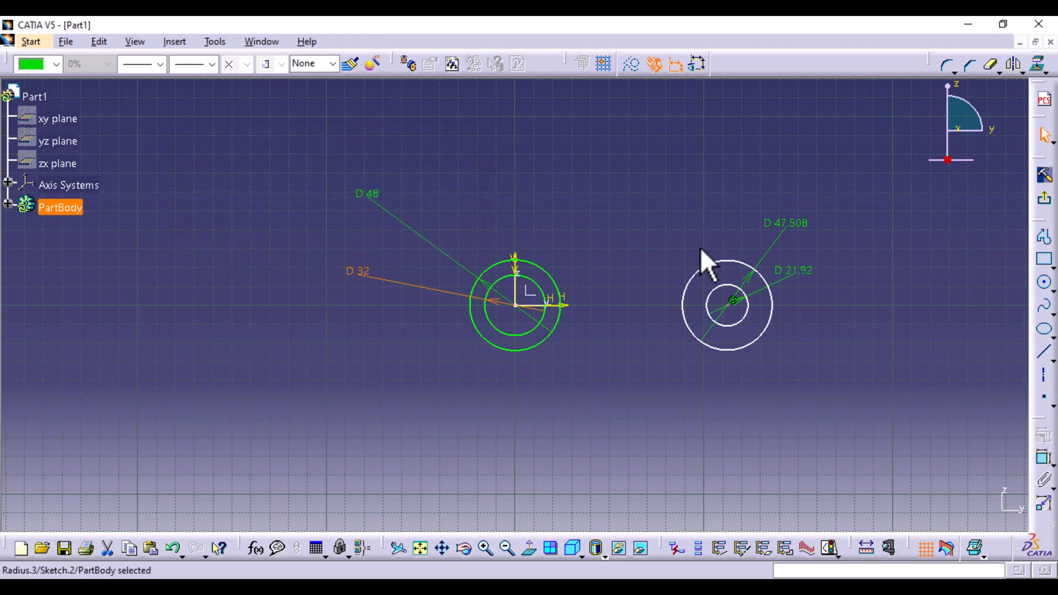
Set the diameters of the right-hand circles to 26 mm for the outer and 14 mm for the inner
double_click(795, 223)
text(26)
key(Return)
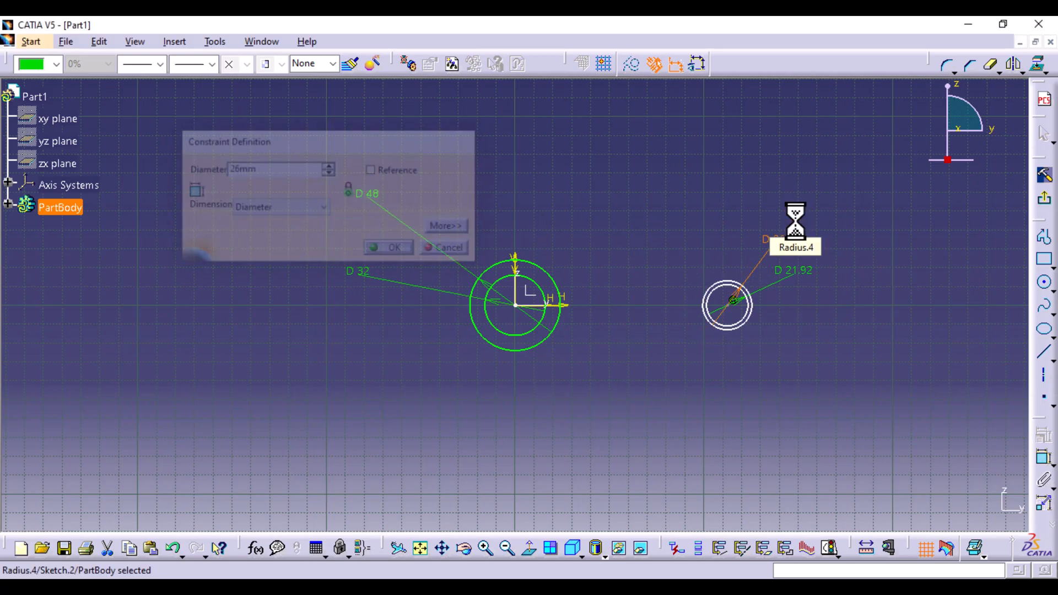
double_click(794, 271)
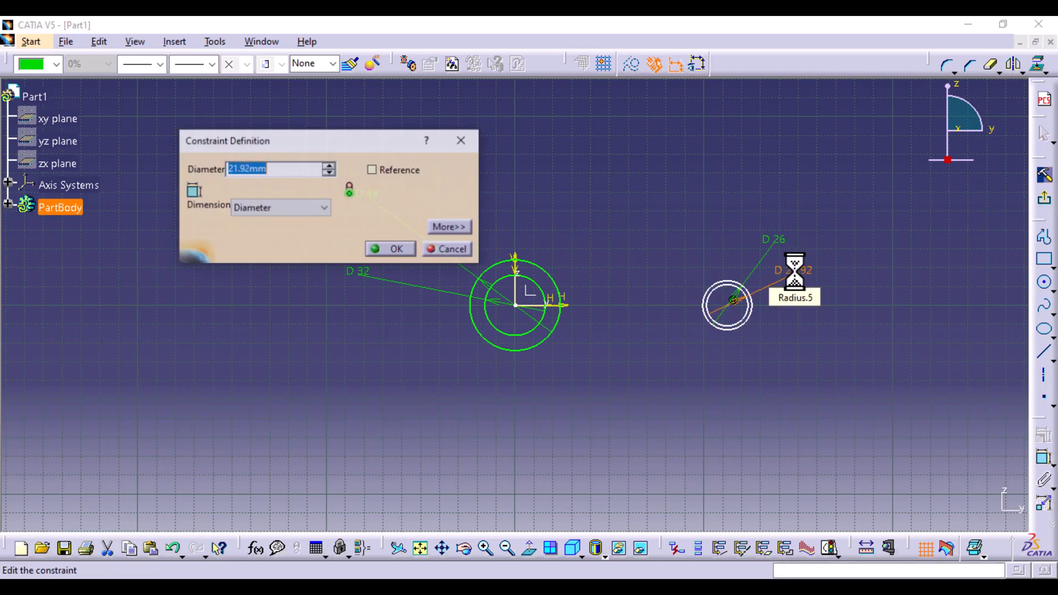
text(14)
key(Return)
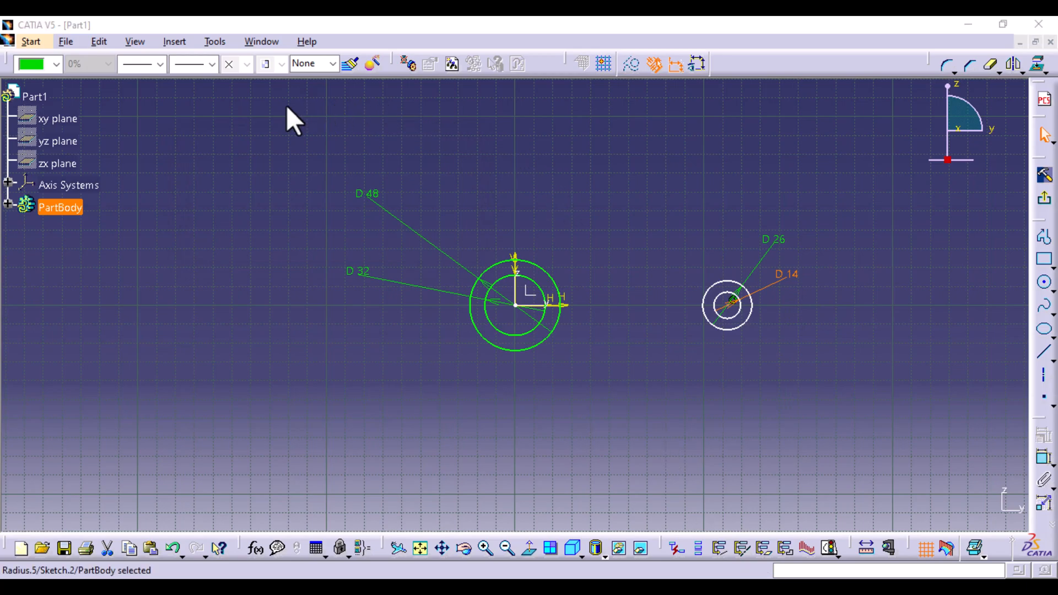
Dimension the horizontal distance between the origin and the centre of the right-hand circles and set it to 55 mm
click(672, 148)
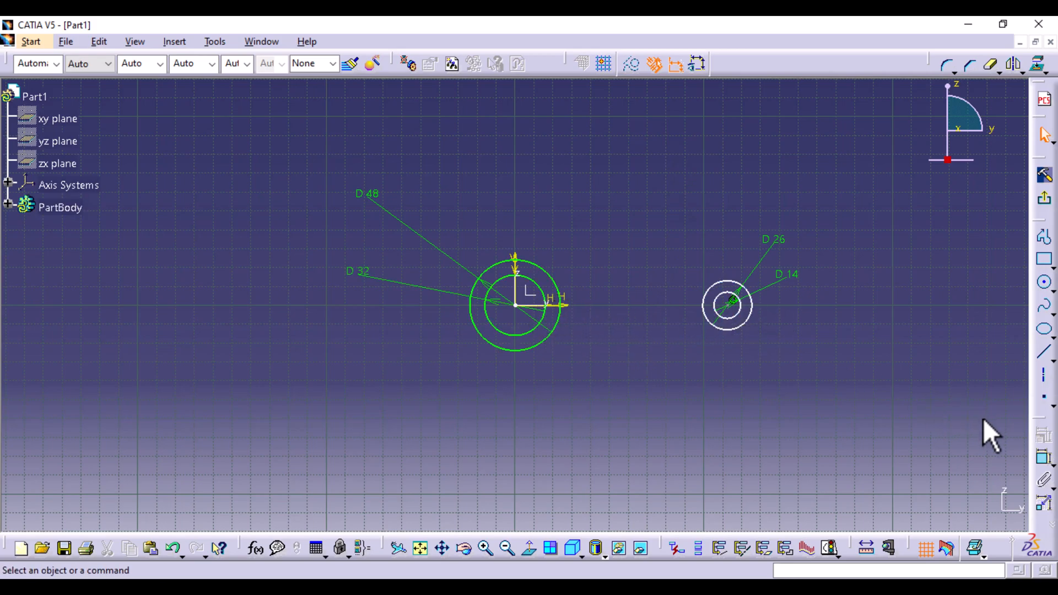
click(1043, 458)
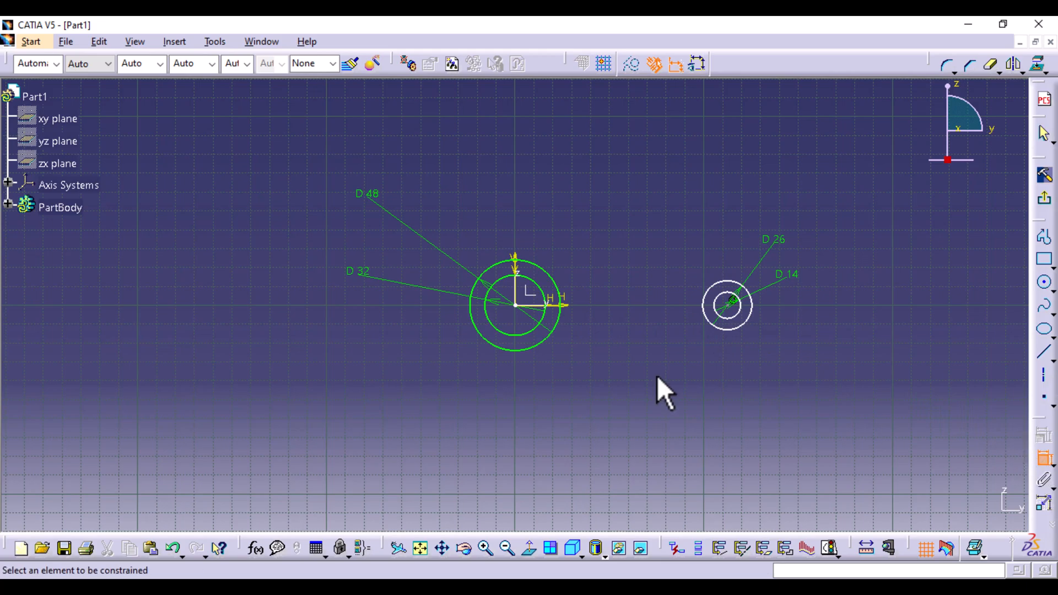
click(515, 306)
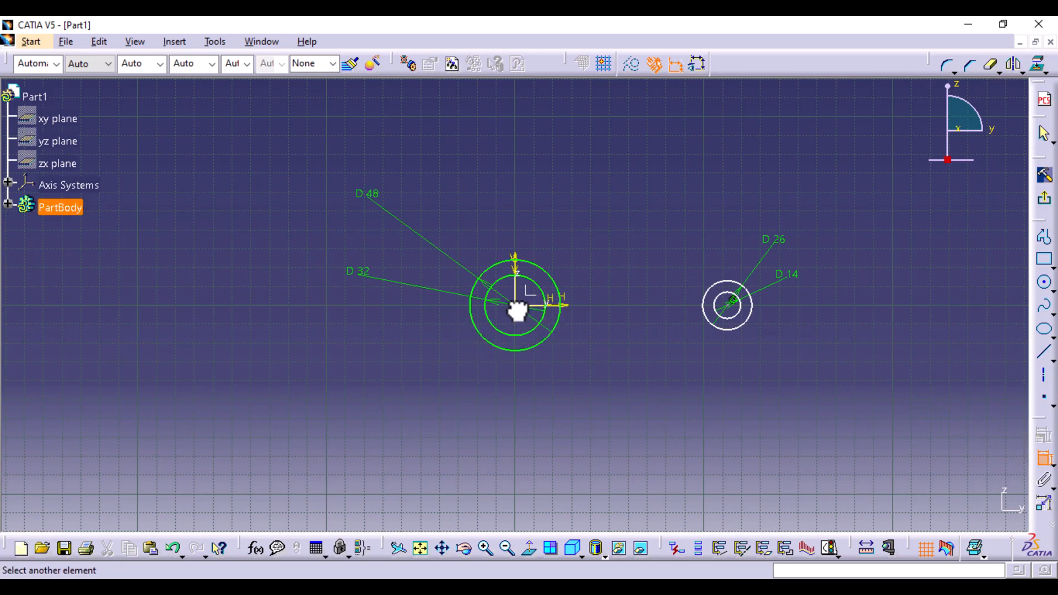
click(729, 309)
click(628, 194)
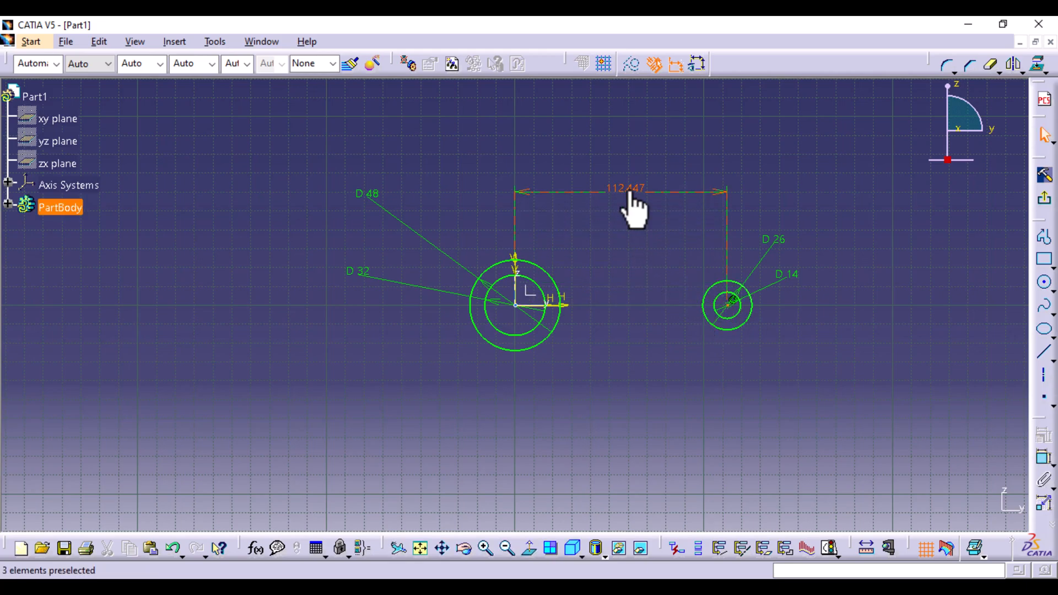
double_click(631, 209)
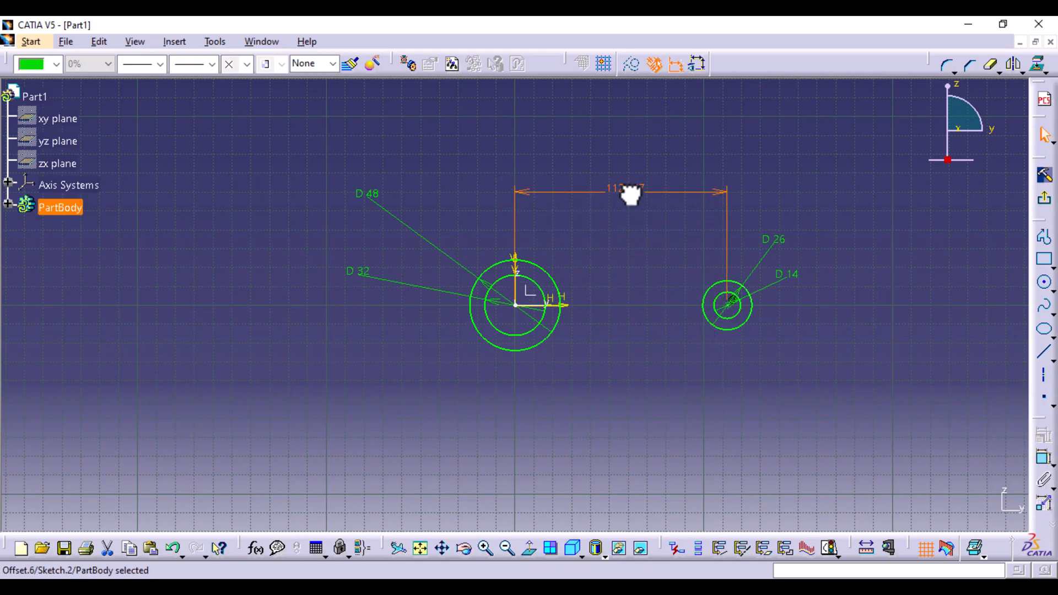
text(55)
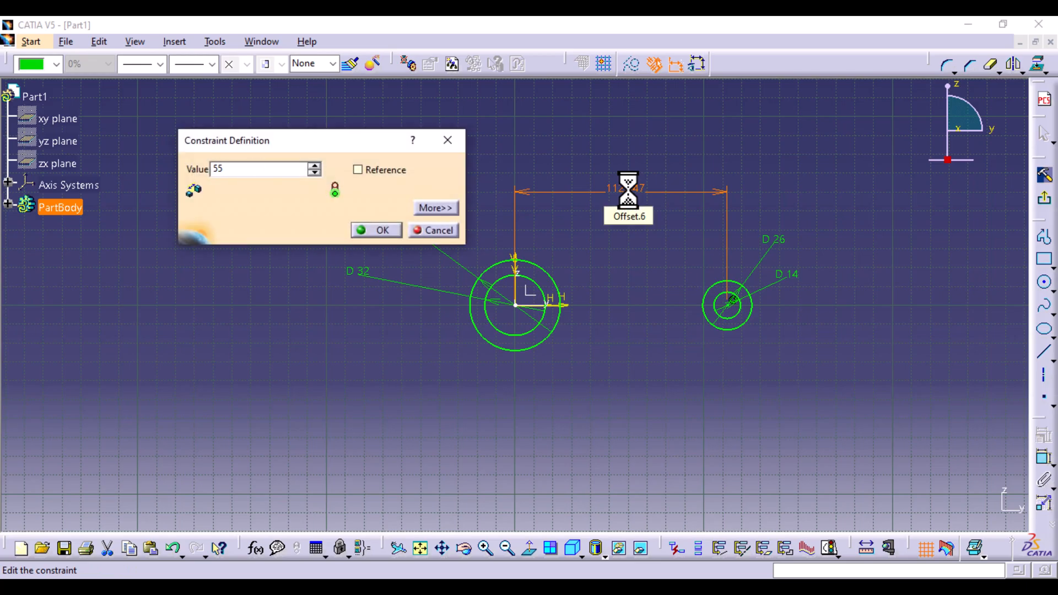
key(Return)
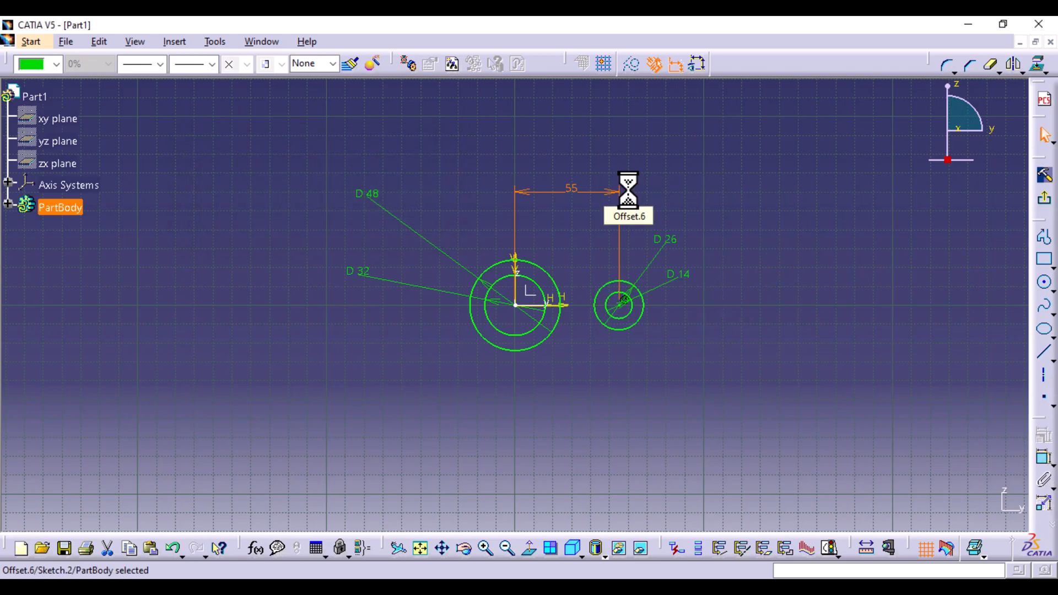
click(673, 410)
Sketch a horizontal line about 20 mm long above the horizontal axis, joining the outer circles of the two pairs
middle_drag(571, 362, 560, 278)
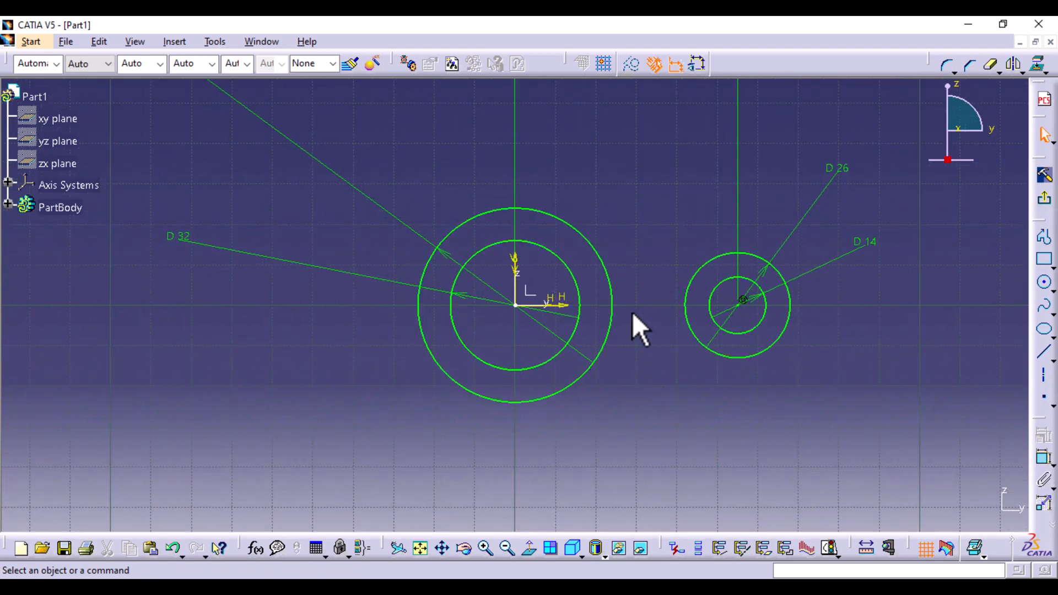
click(1045, 353)
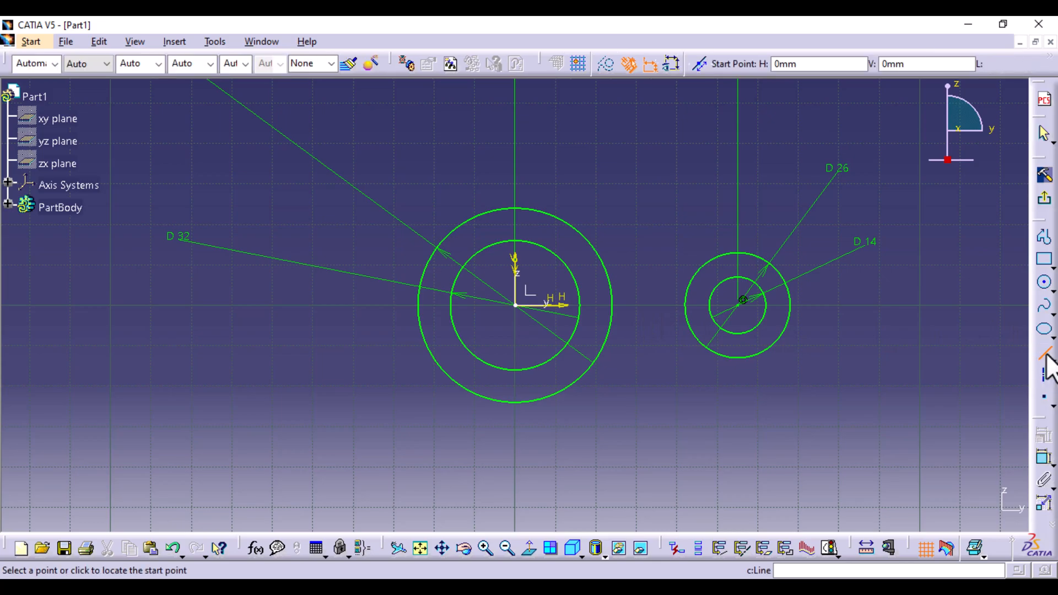
click(610, 283)
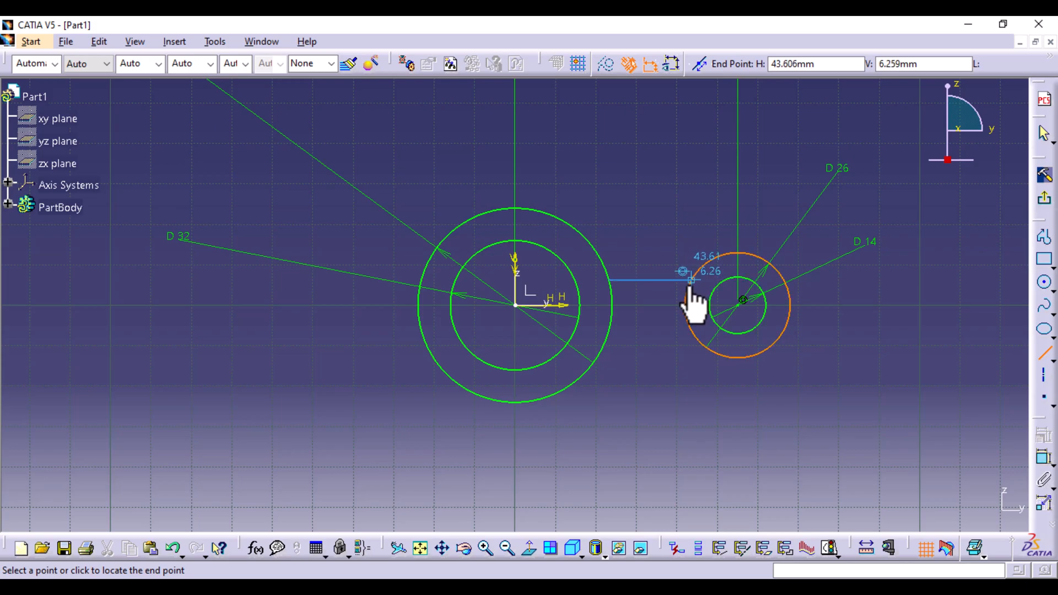
click(691, 281)
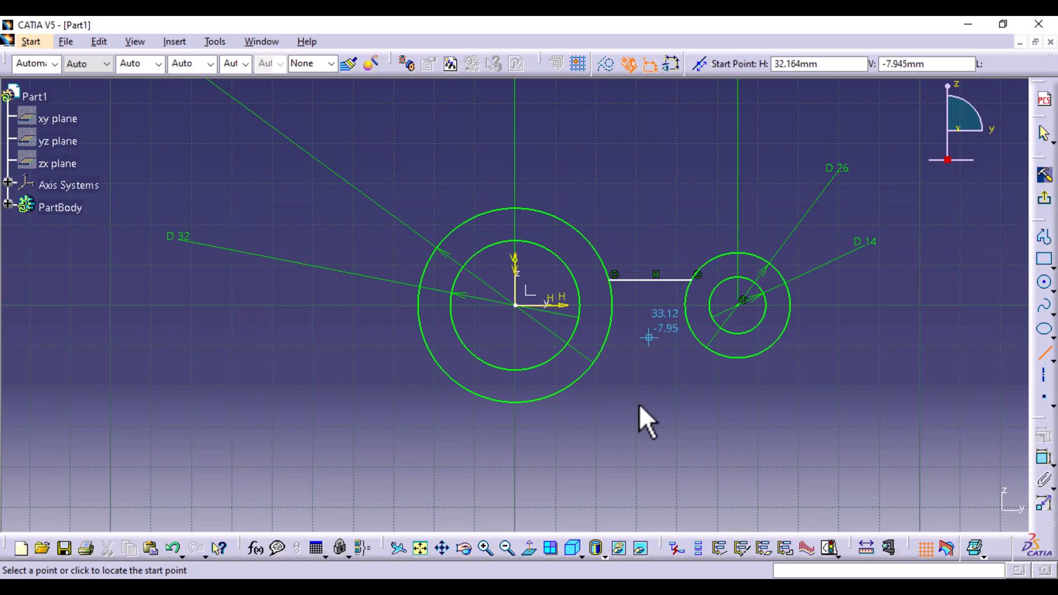
click(1044, 354)
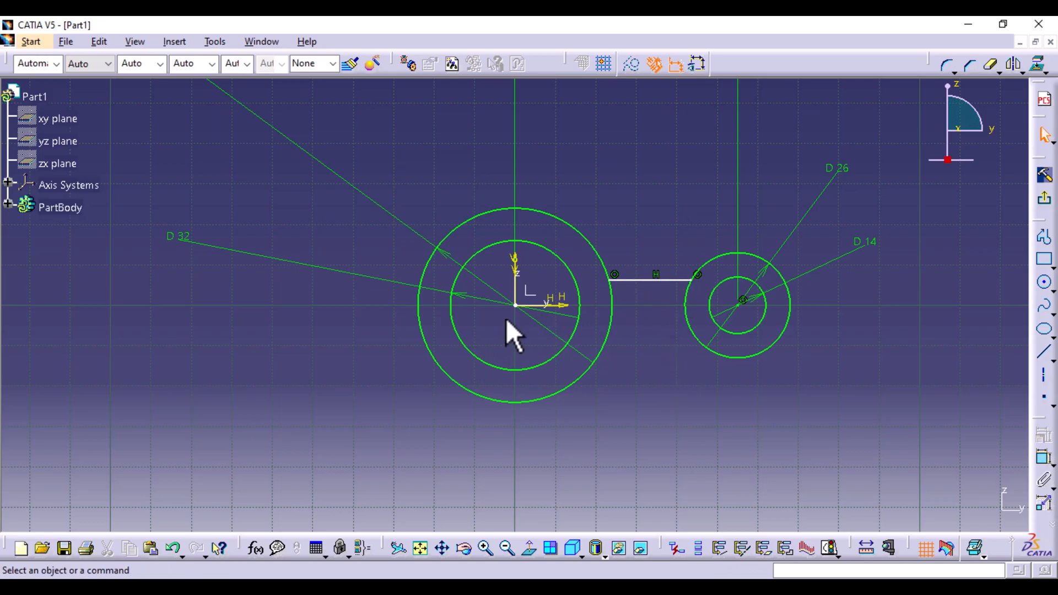
Mirror the connecting line about the horizontal axis
click(669, 279)
click(1016, 65)
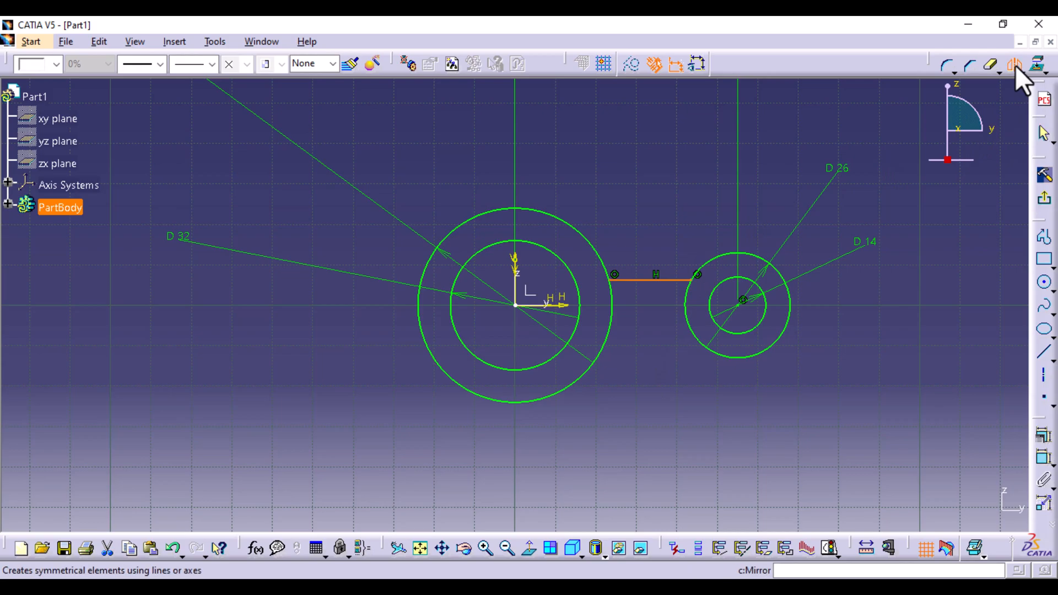
click(563, 306)
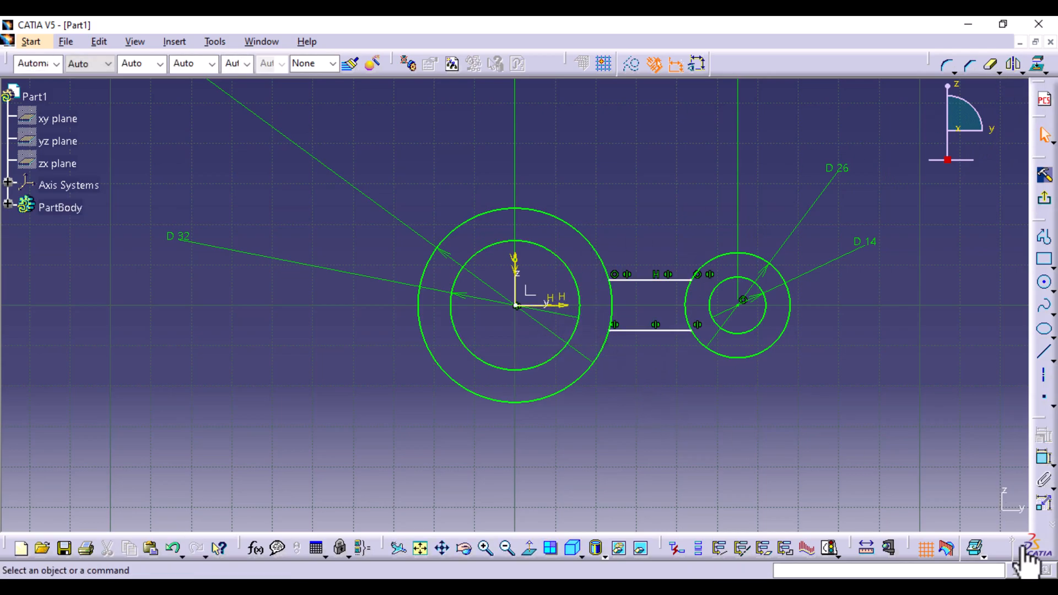
Dimension the spacing between the two connecting lines and set it to 6 mm
click(1043, 459)
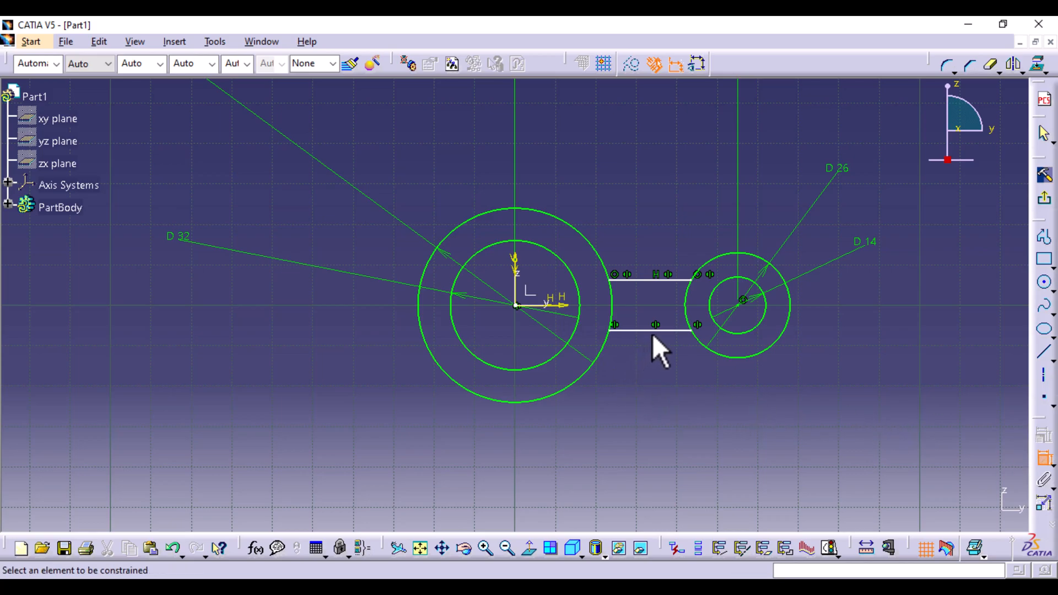
click(655, 331)
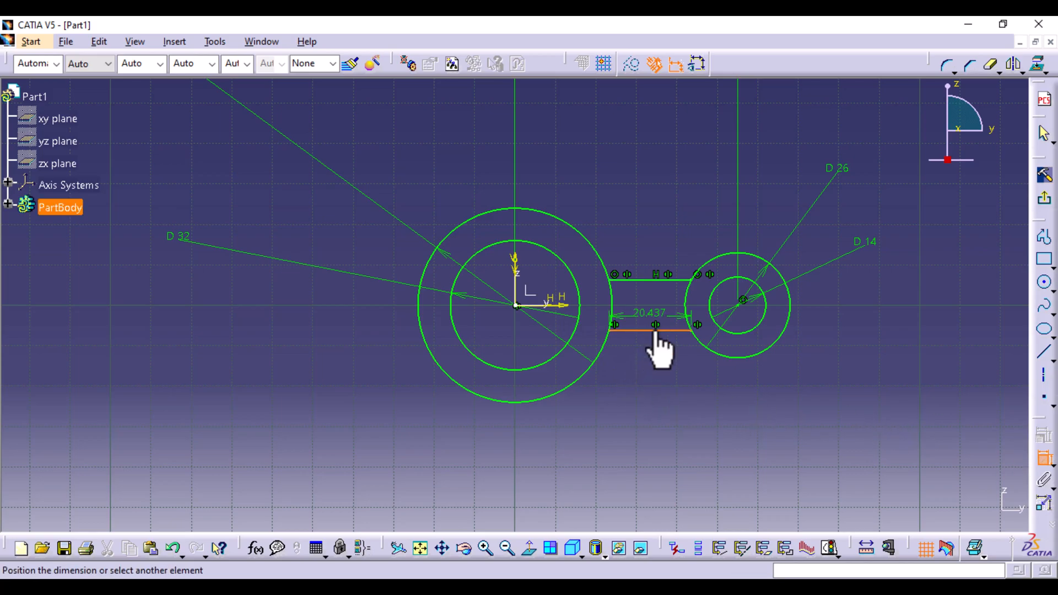
click(658, 281)
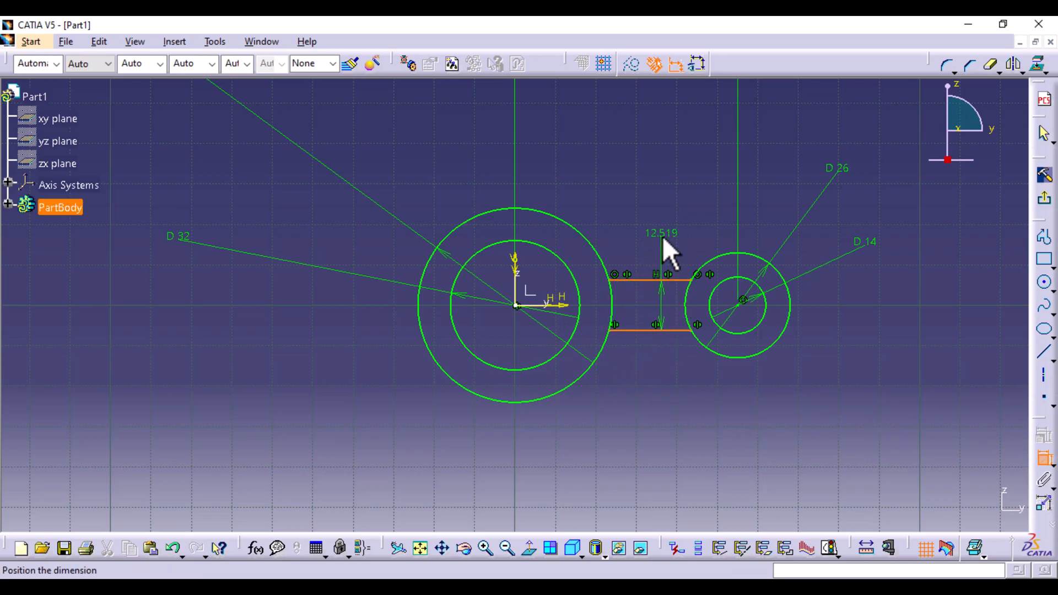
click(656, 236)
double_click(655, 233)
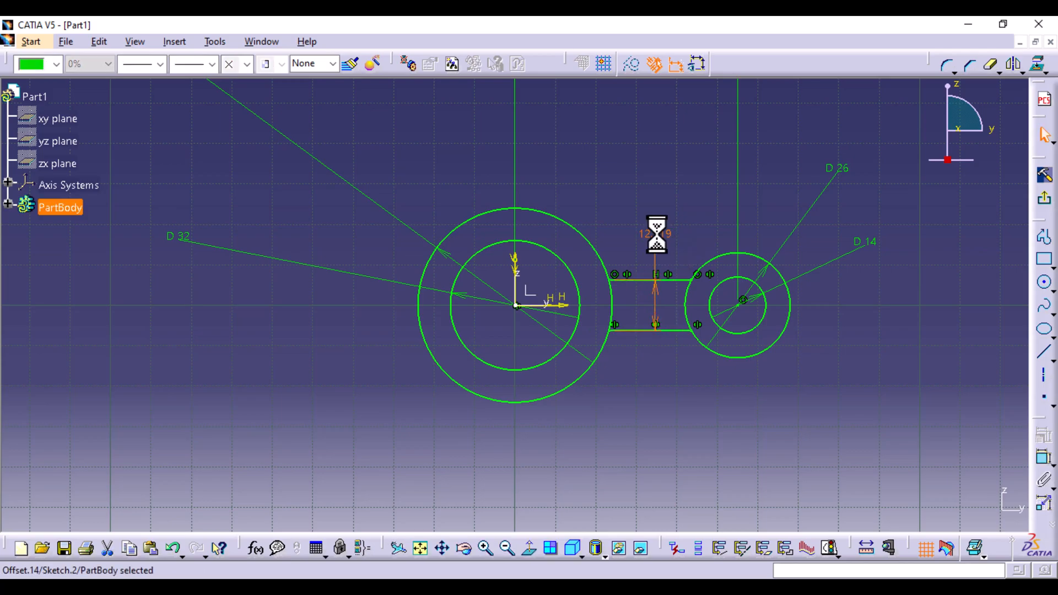
text(6)
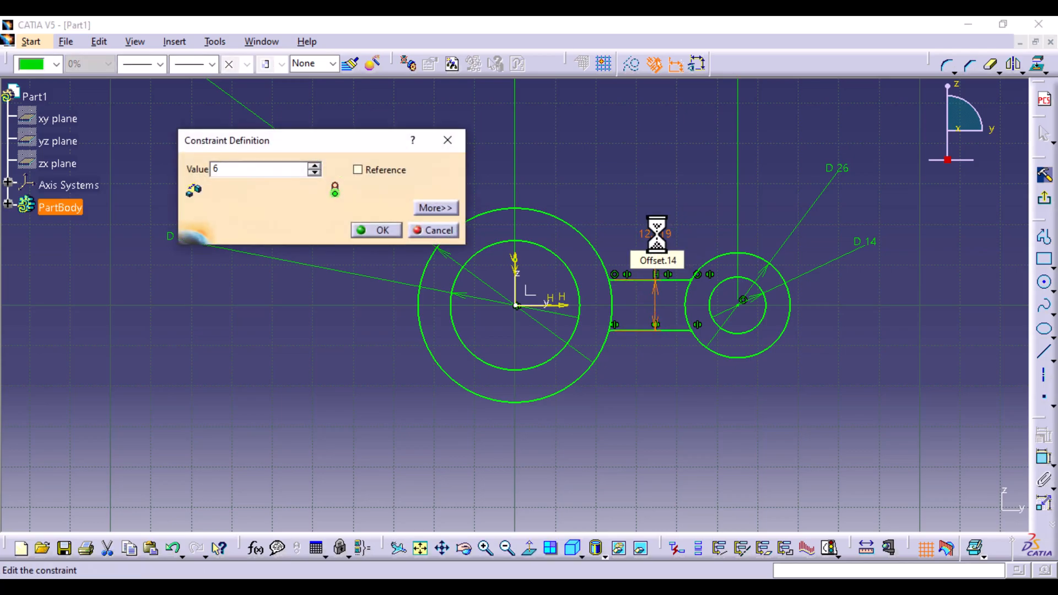
key(Return)
click(723, 471)
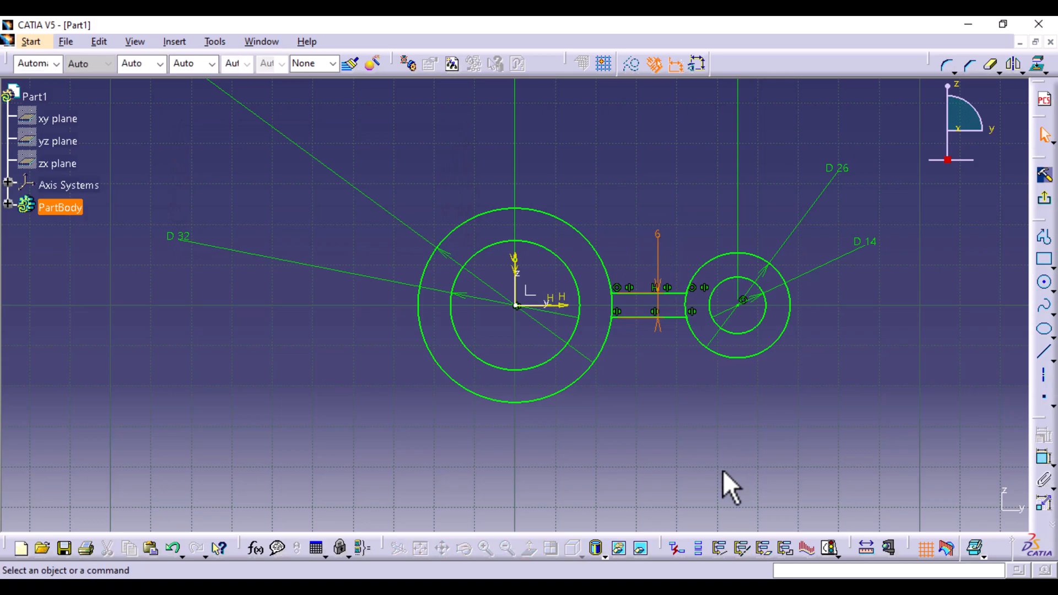
Quick Trim the arc segments of both outer circles that lie between the two connecting lines
click(989, 68)
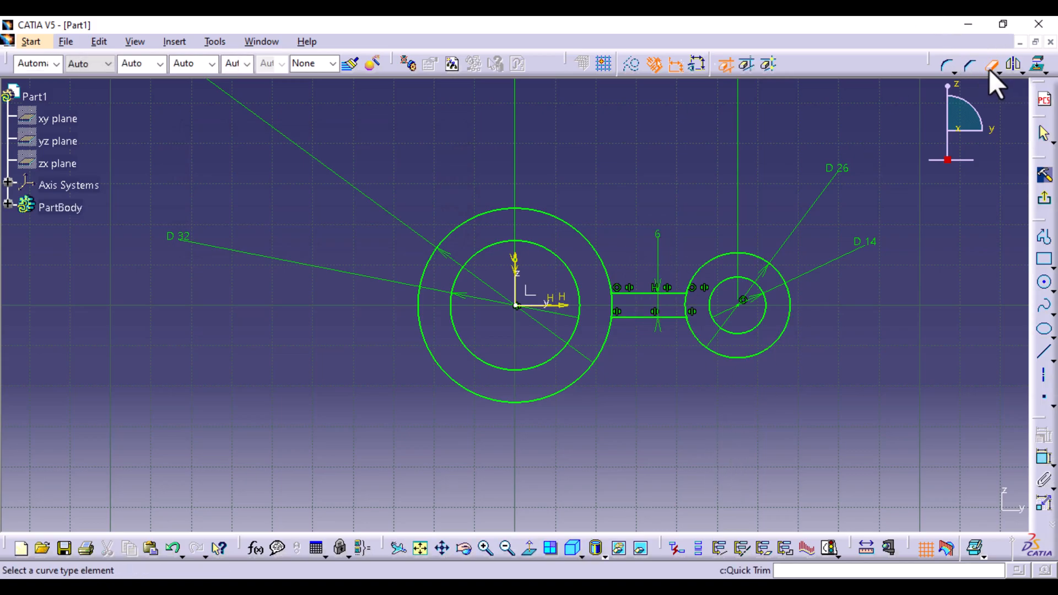
click(612, 303)
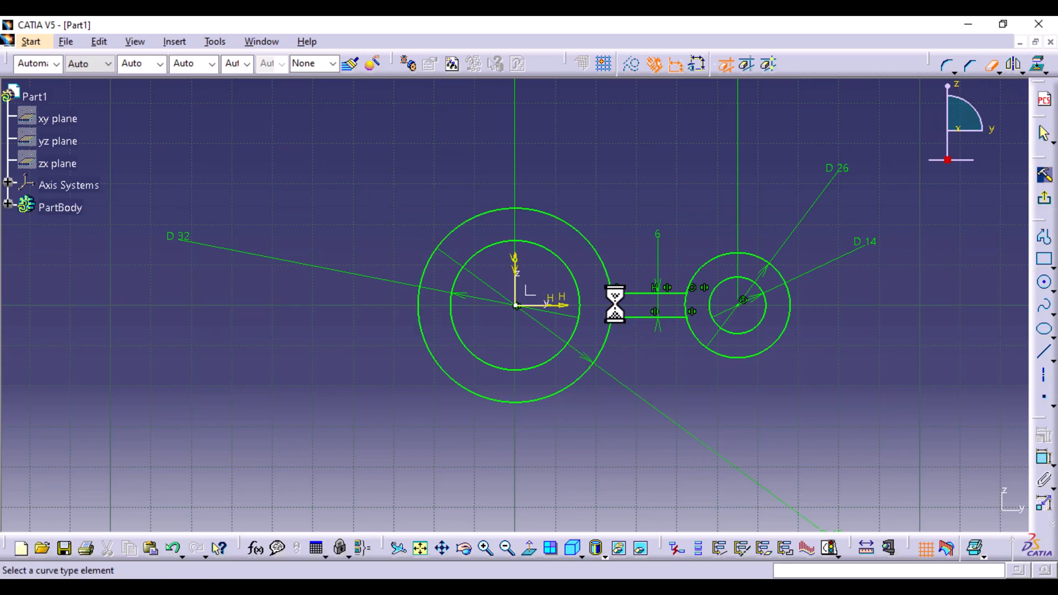
click(687, 304)
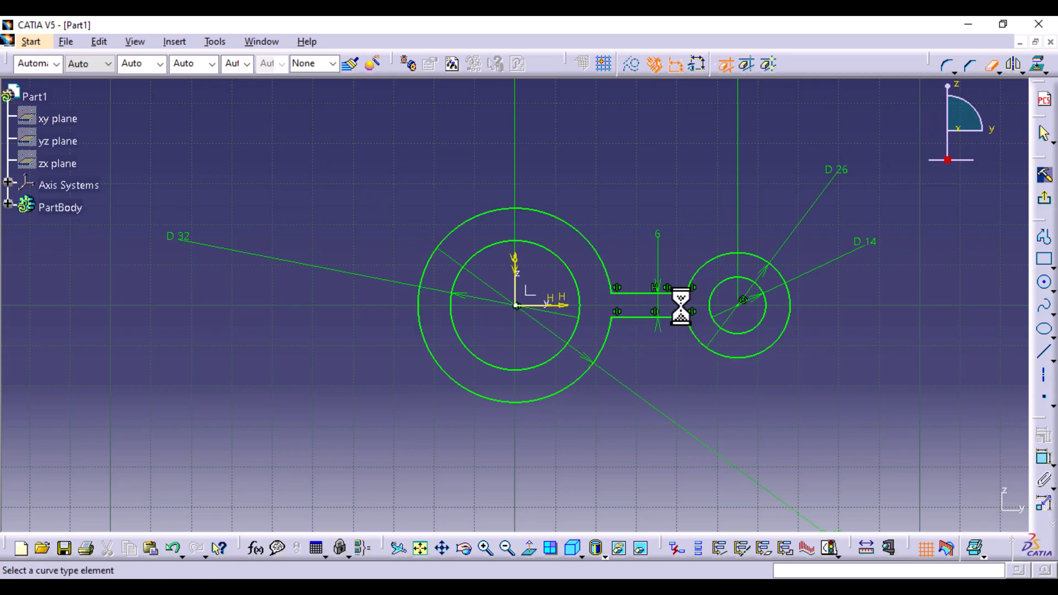
click(992, 68)
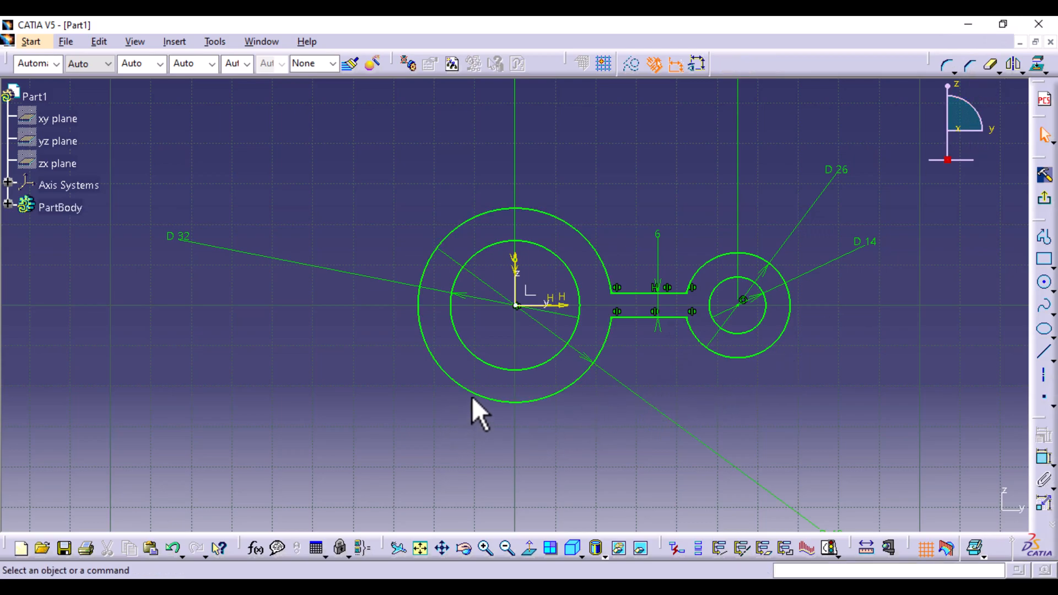
Sketch a narrow three-line leg from the 48 mm circle down to about 51 mm below the origin, across, and up to the 32 mm circle
mouse_move(673, 379)
middle_down()
mouse_move(678, 397)
mouse_move(683, 298)
mouse_move(683, 306)
middle_up()
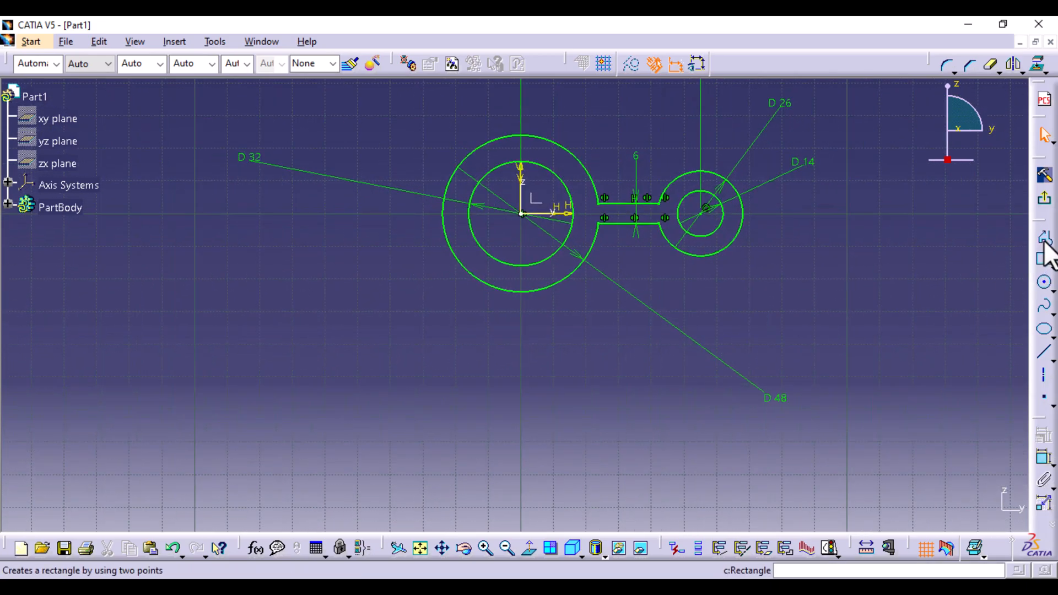
click(1044, 239)
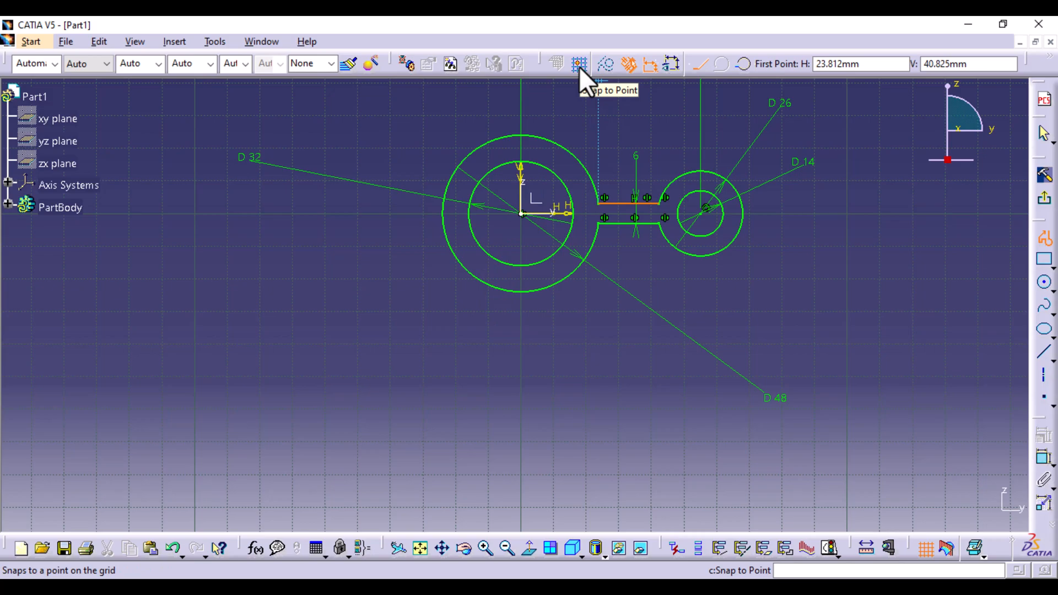
click(488, 283)
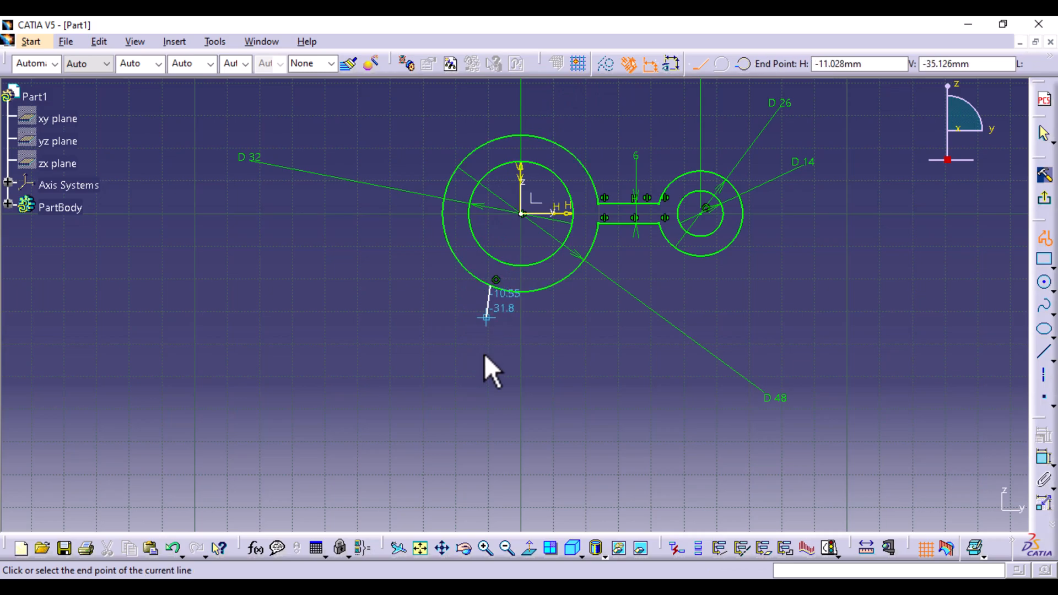
click(489, 374)
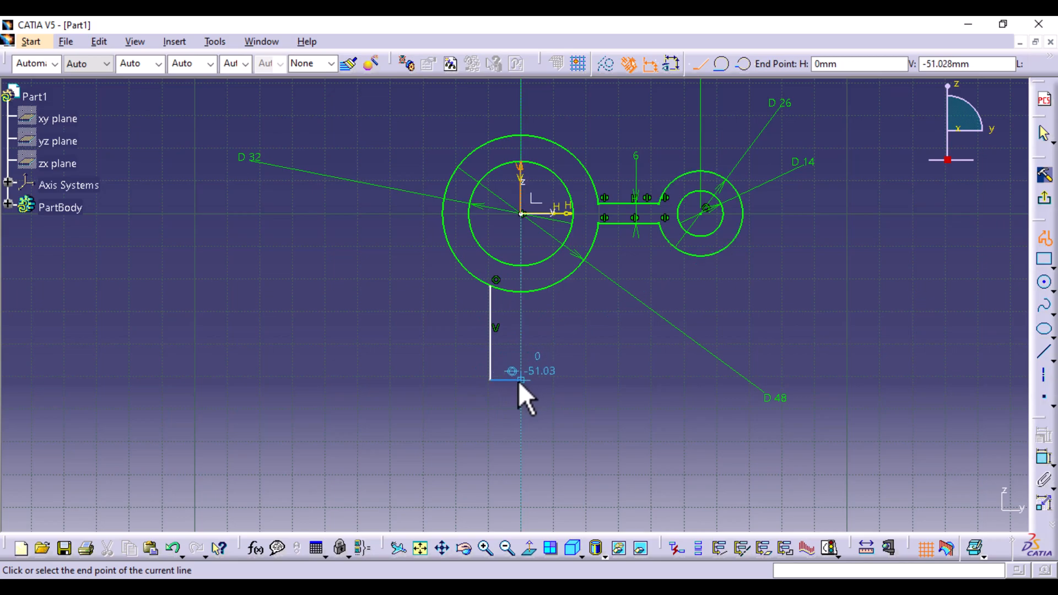
click(513, 380)
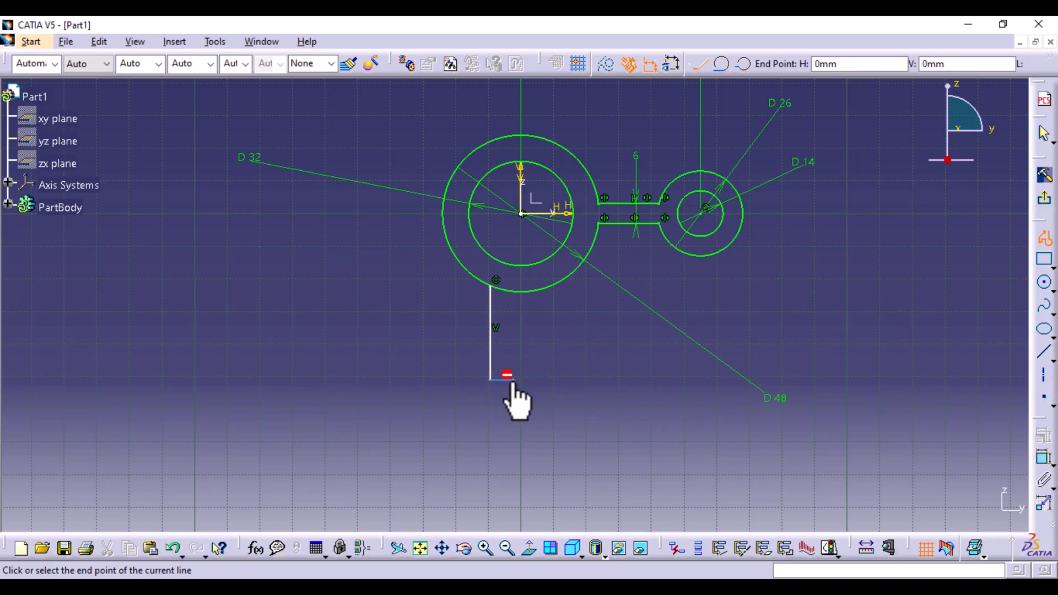
click(513, 265)
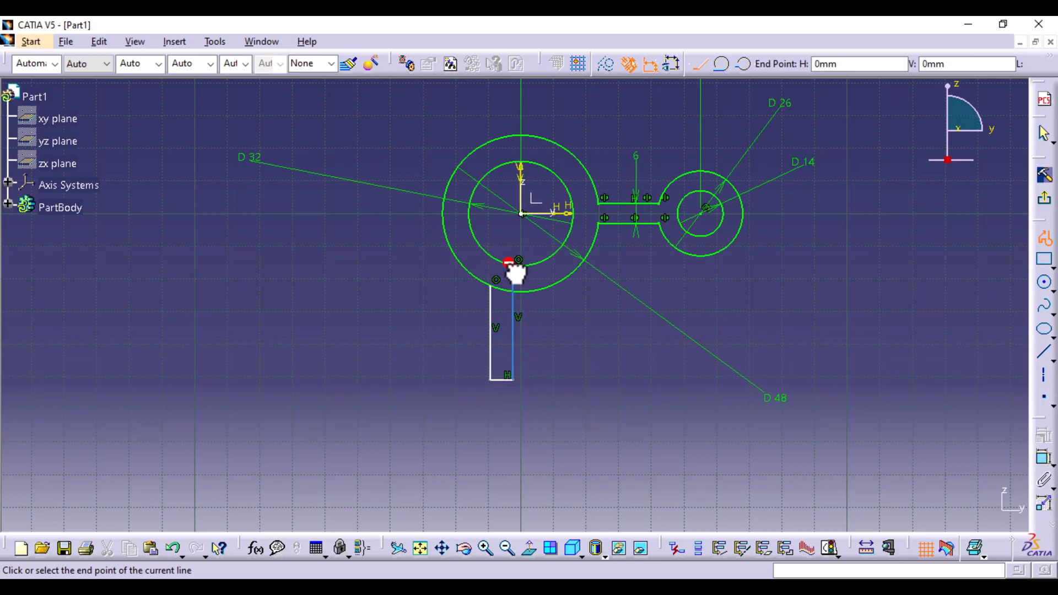
click(1044, 237)
click(859, 279)
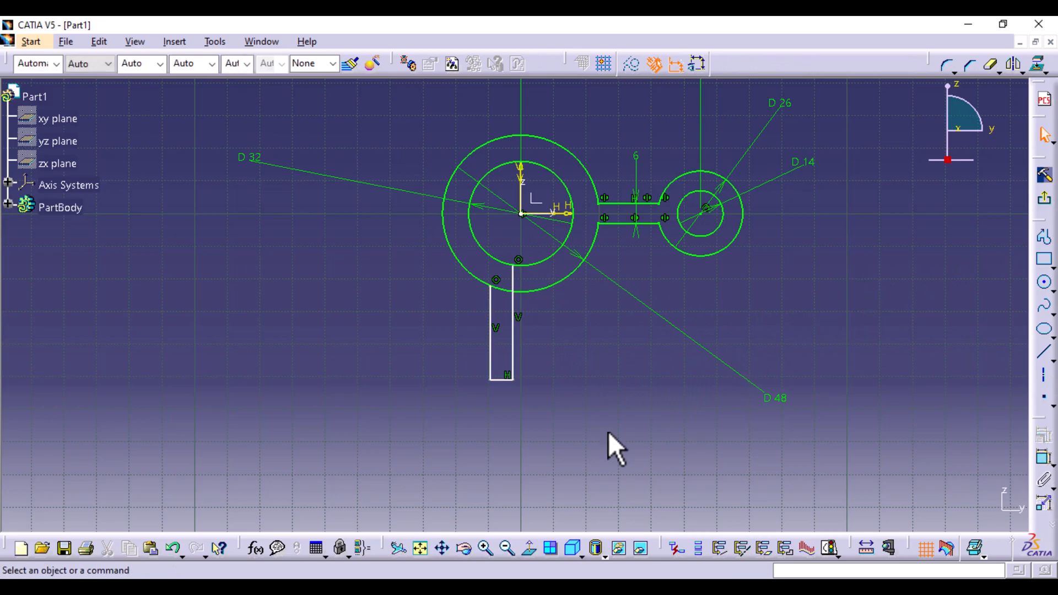
Mirror the three lines of the narrow leg about the vertical axis
click(491, 364)
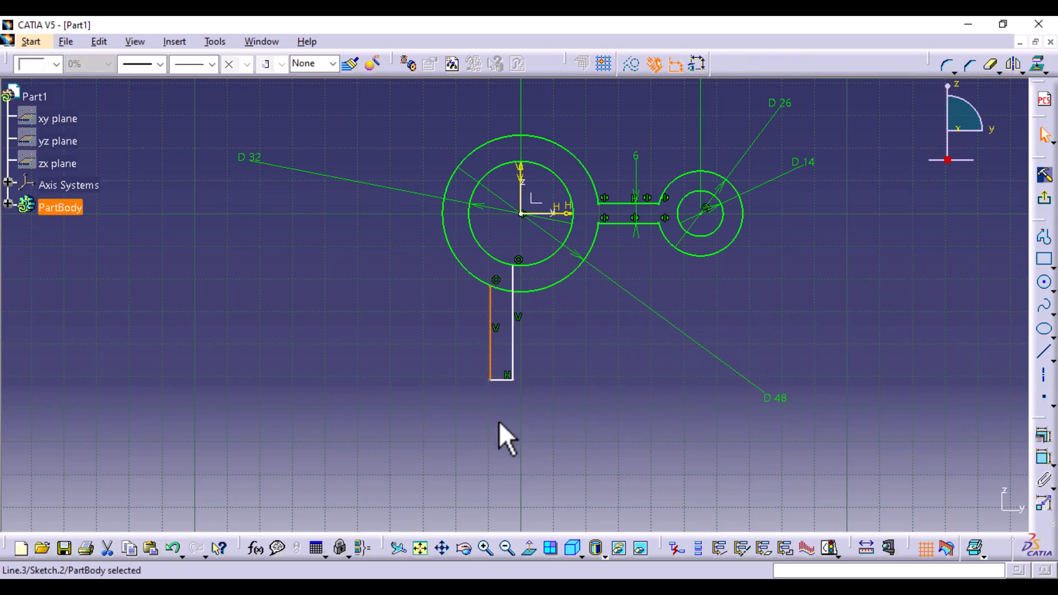
ctrl+click(503, 380)
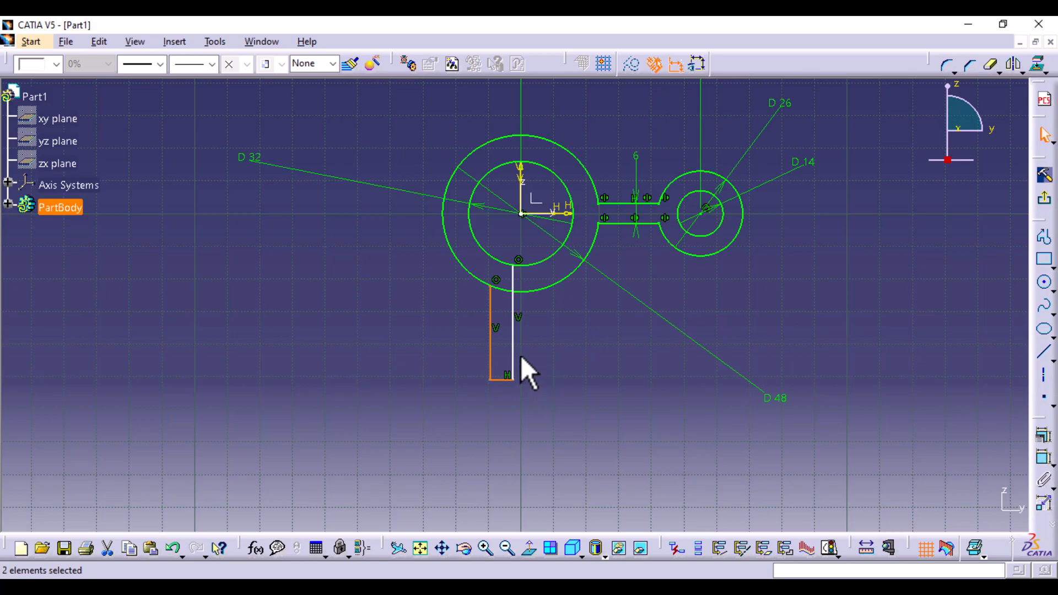
ctrl+click(514, 342)
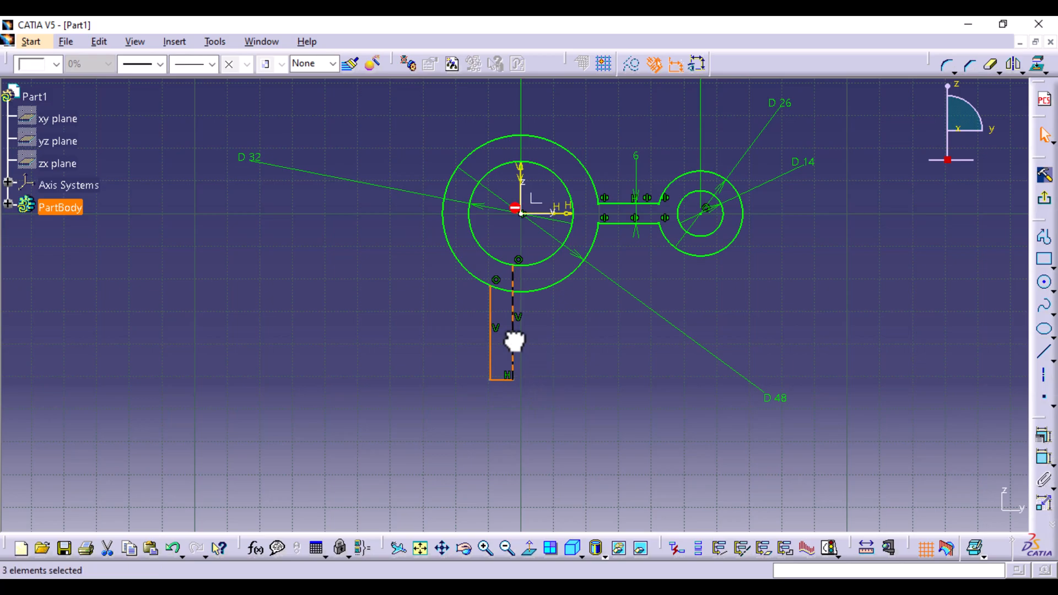
click(1014, 63)
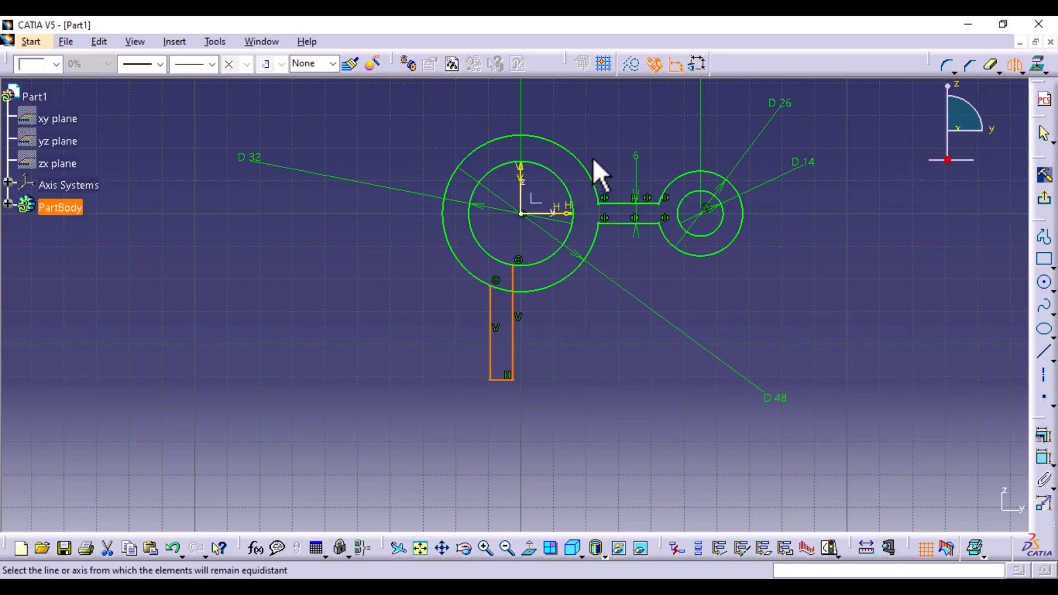
click(521, 205)
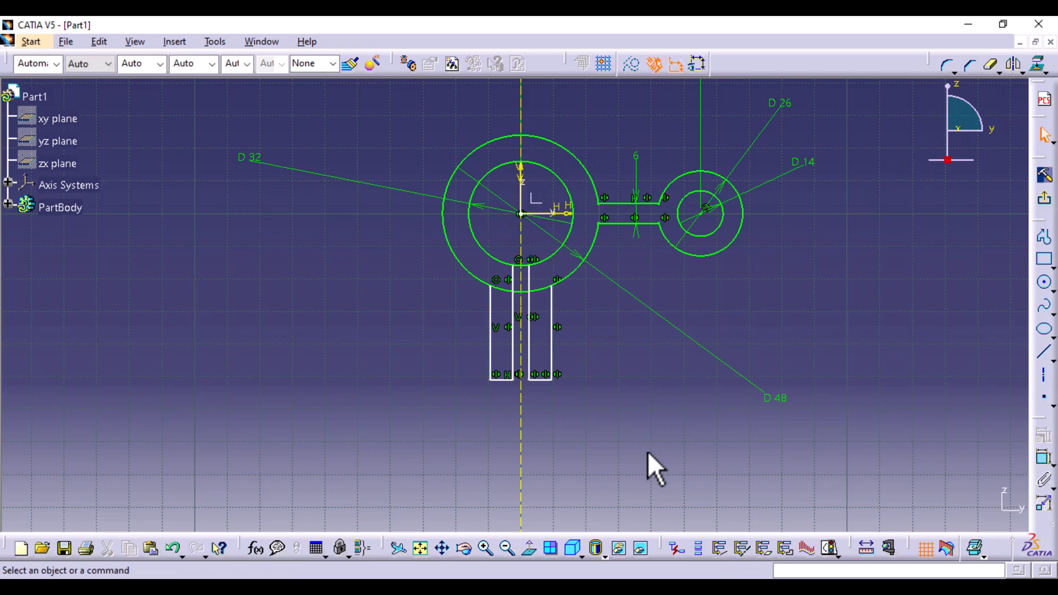
Dimension the overall width between the outer vertical lines of the two legs and set it to 30 mm
click(1043, 457)
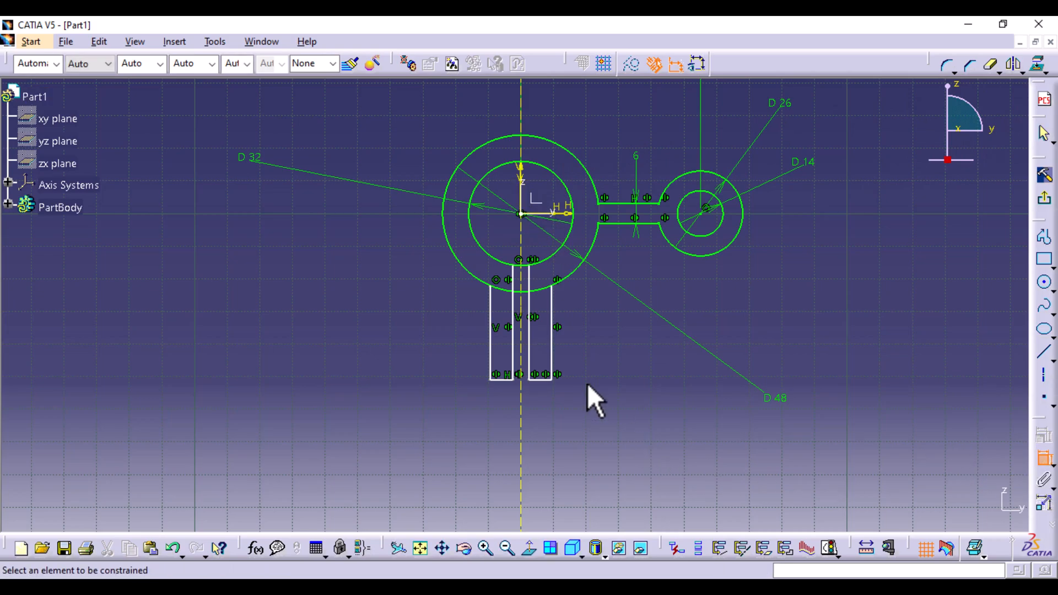
click(491, 366)
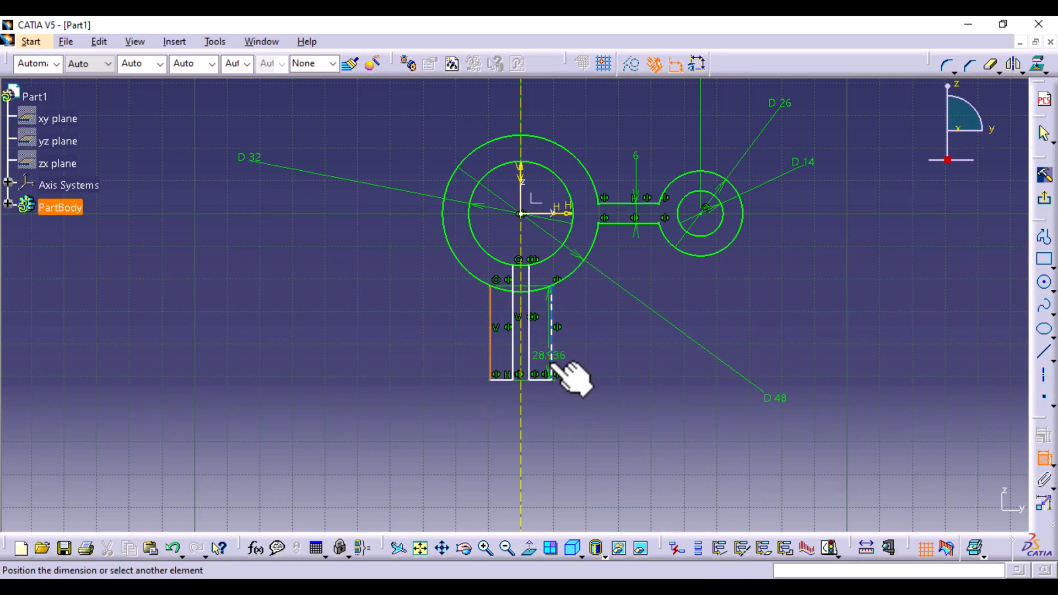
click(551, 371)
click(523, 438)
click(520, 435)
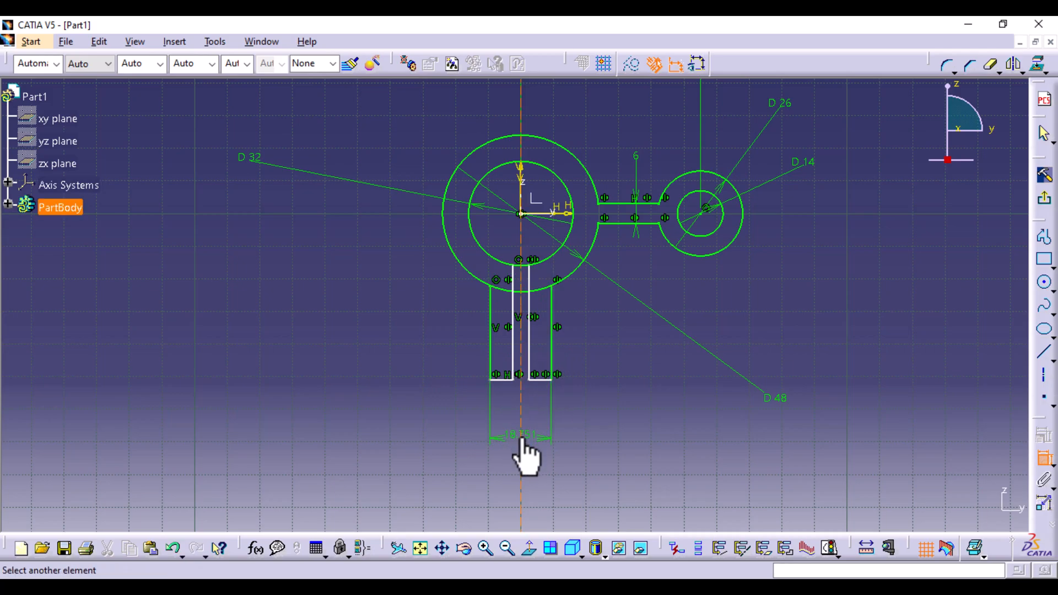
double_click(508, 436)
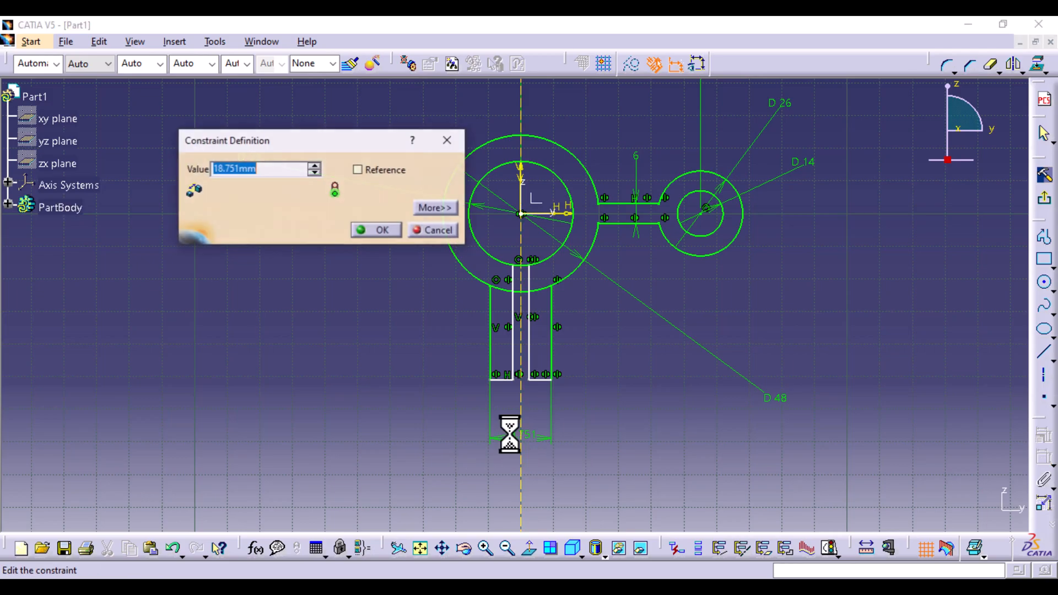
text(30)
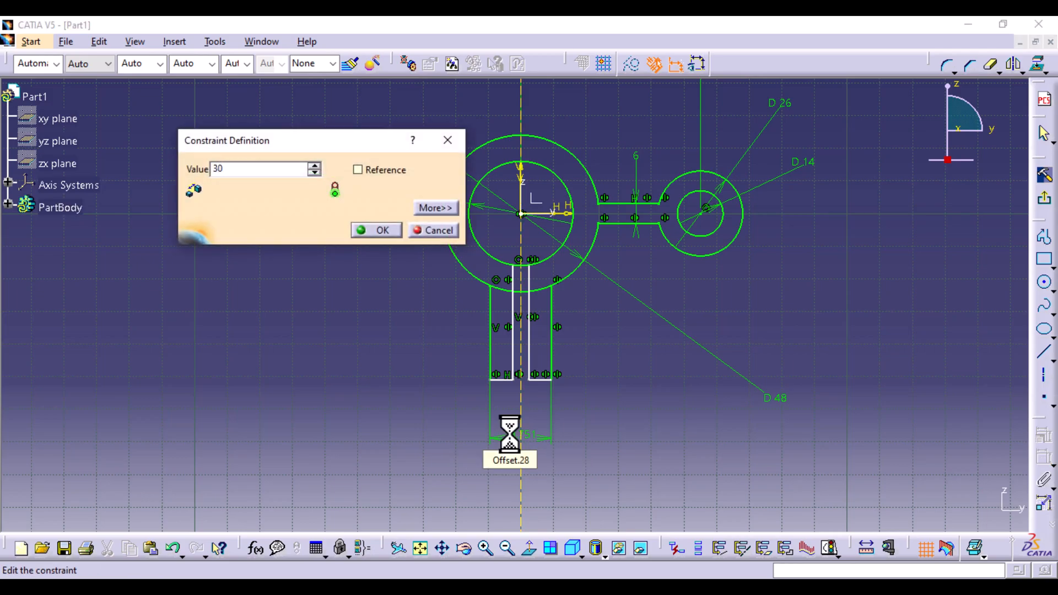
key(Return)
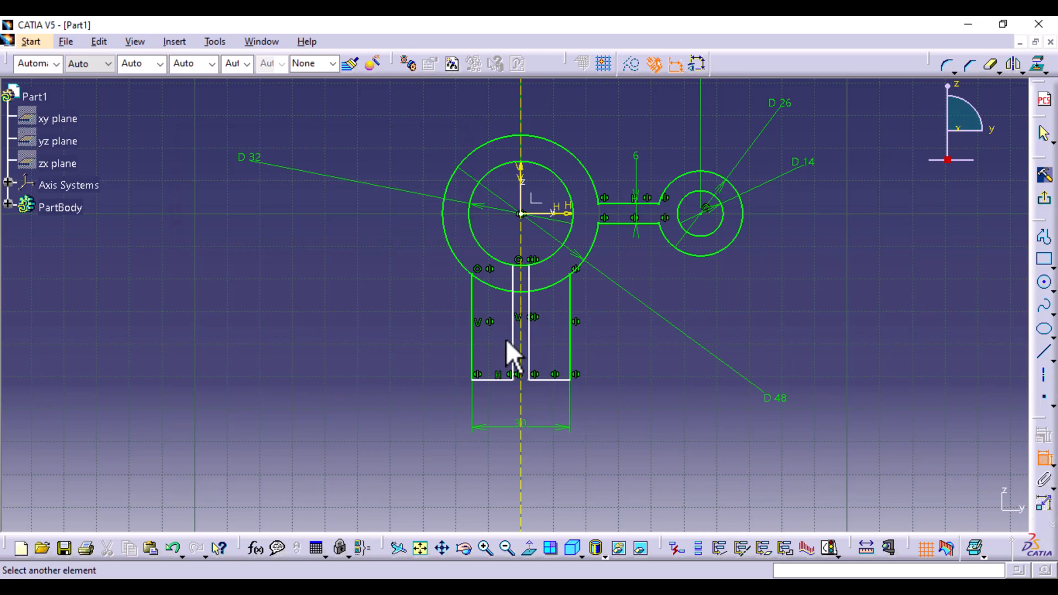
Dimension the distance from the left leg's inner line to the vertical axis and set it to 3 mm
click(513, 374)
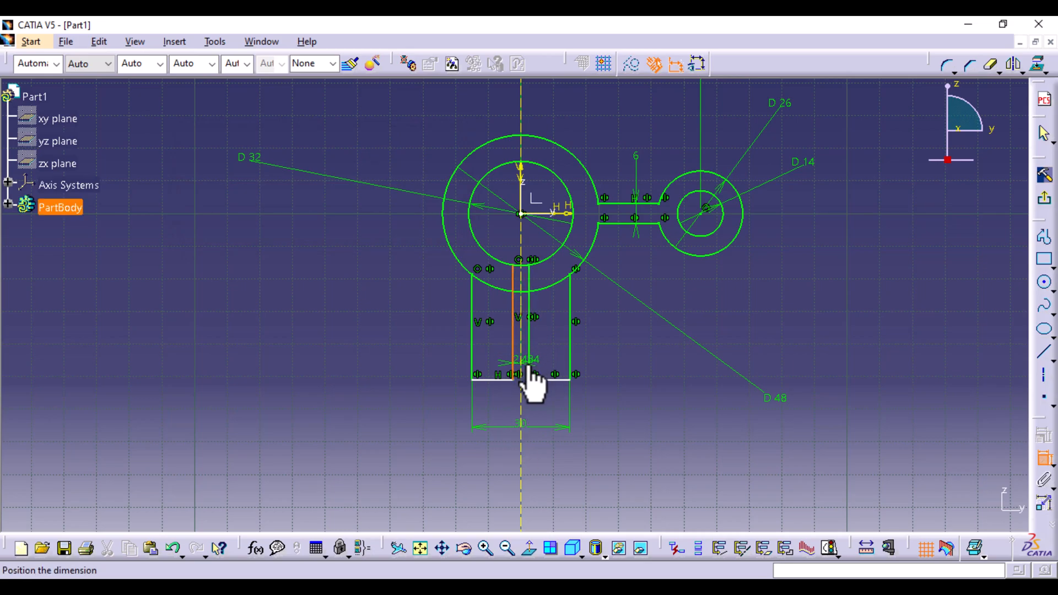
click(530, 368)
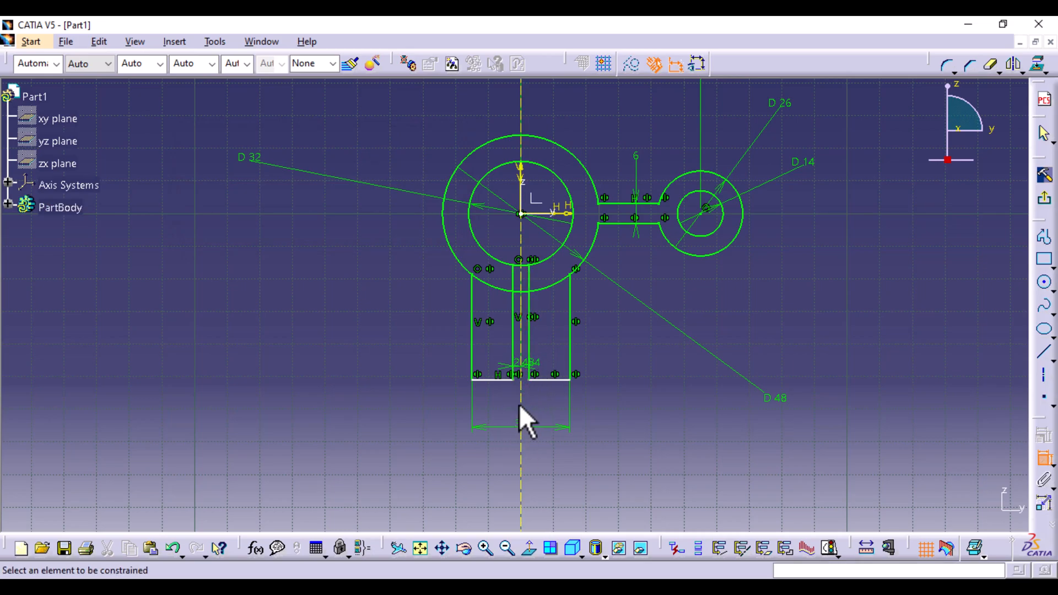
drag(529, 364, 626, 377)
double_click(625, 364)
text(3)
key(Return)
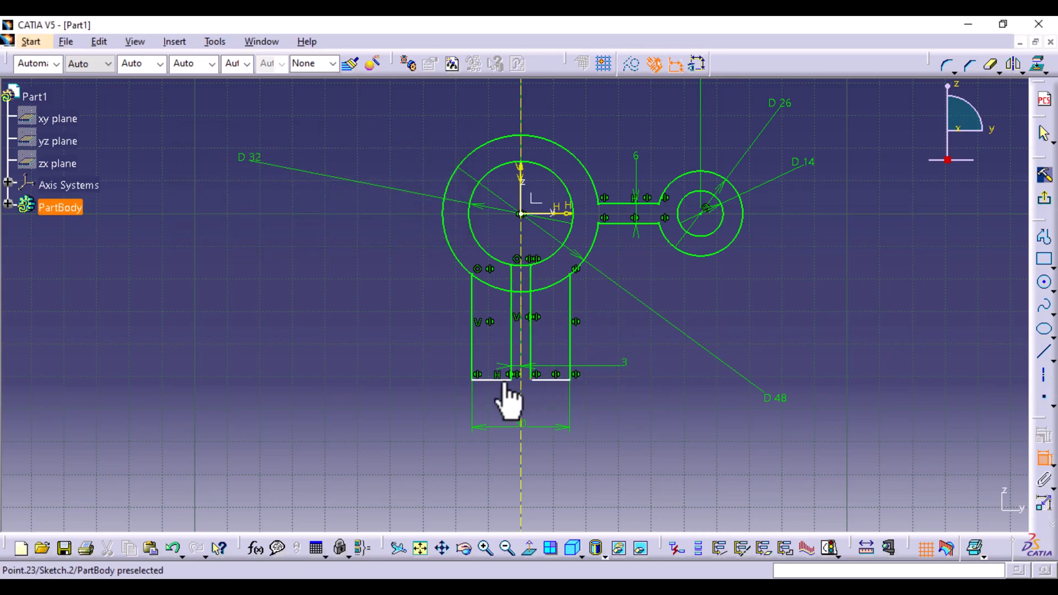
Dimension the length of the left leg's outer vertical line and set it to 14 mm
click(471, 346)
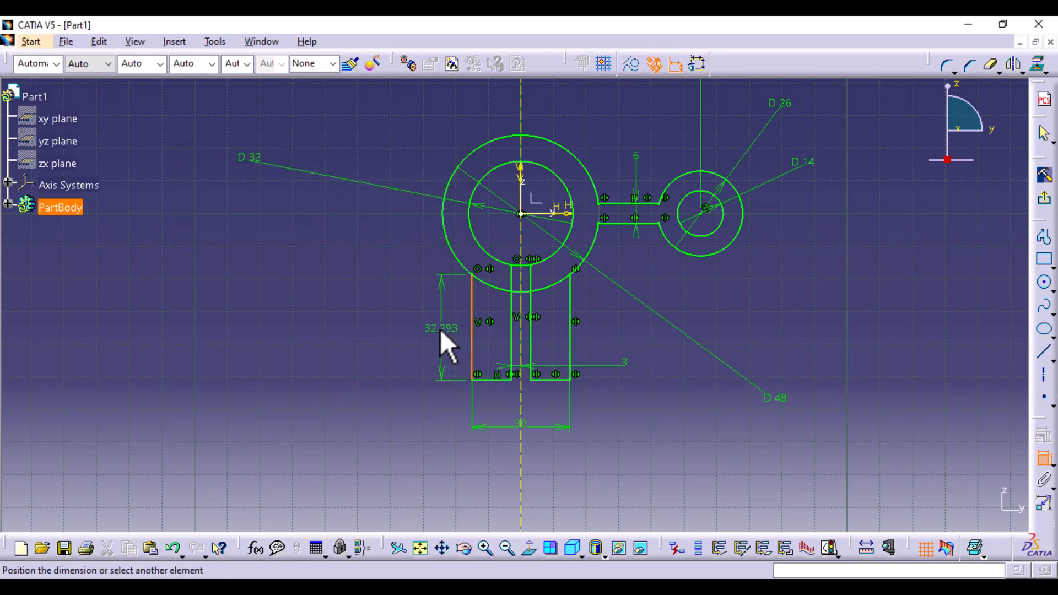
click(439, 328)
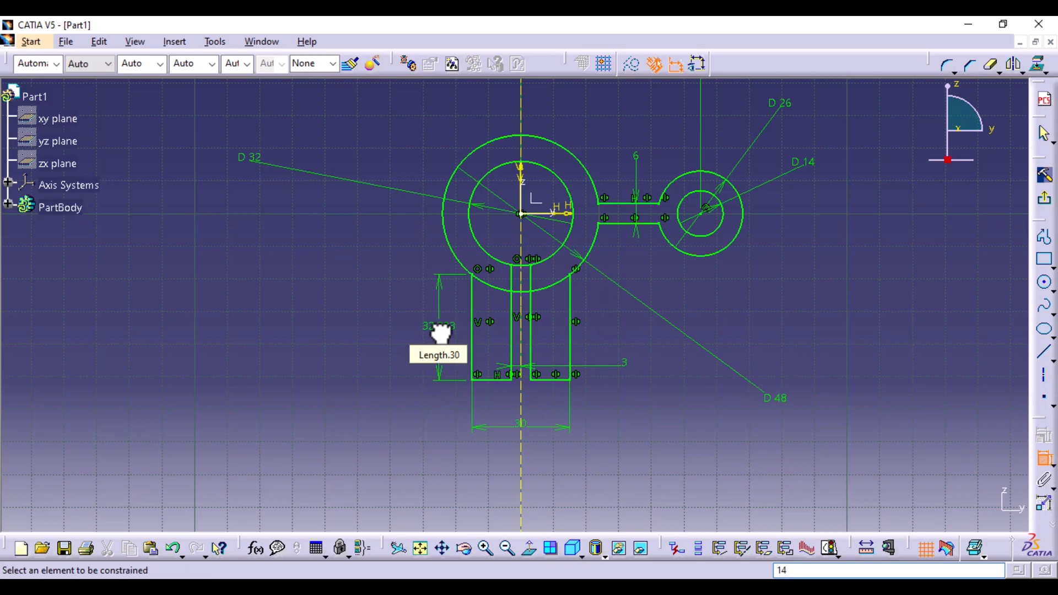
double_click(439, 330)
text(14)
key(Return)
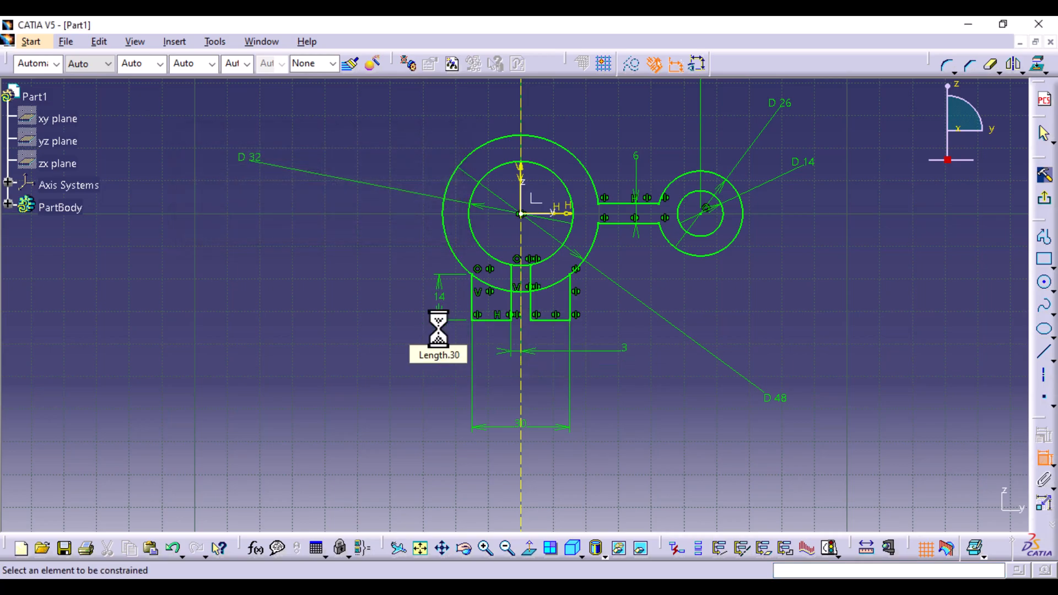
click(1045, 461)
Quick Trim the 48 mm circle's arc between the outer leg lines and the 32 mm circle's arc across the slot
middle_drag(599, 380, 588, 300)
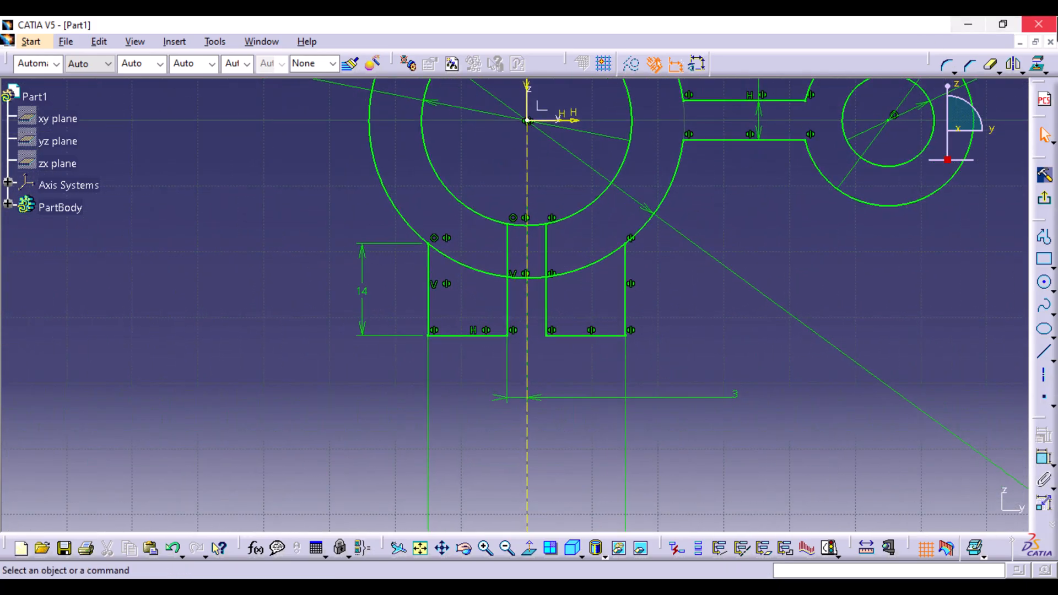
click(990, 67)
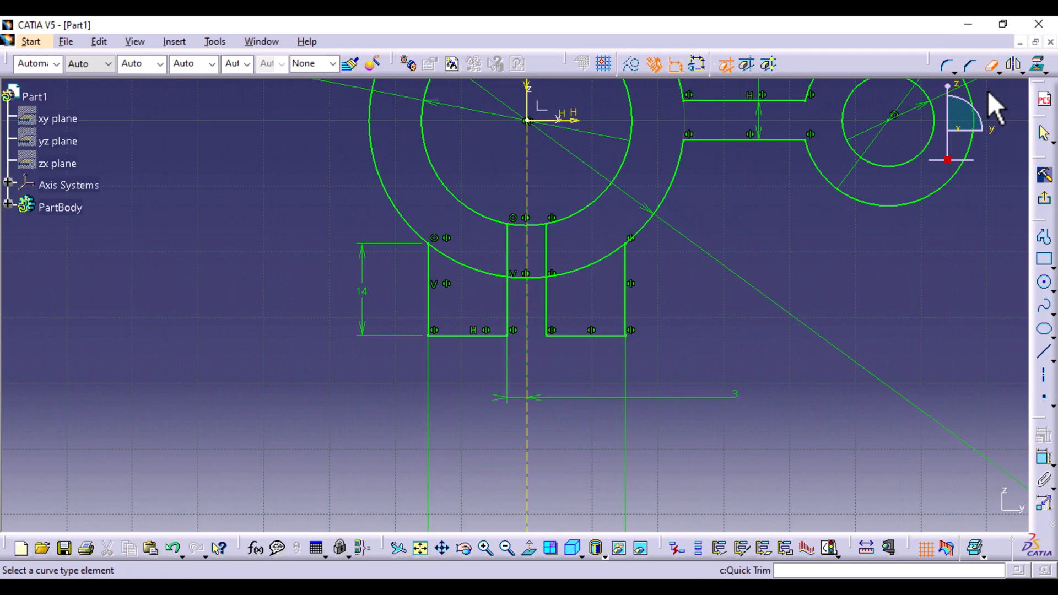
click(583, 270)
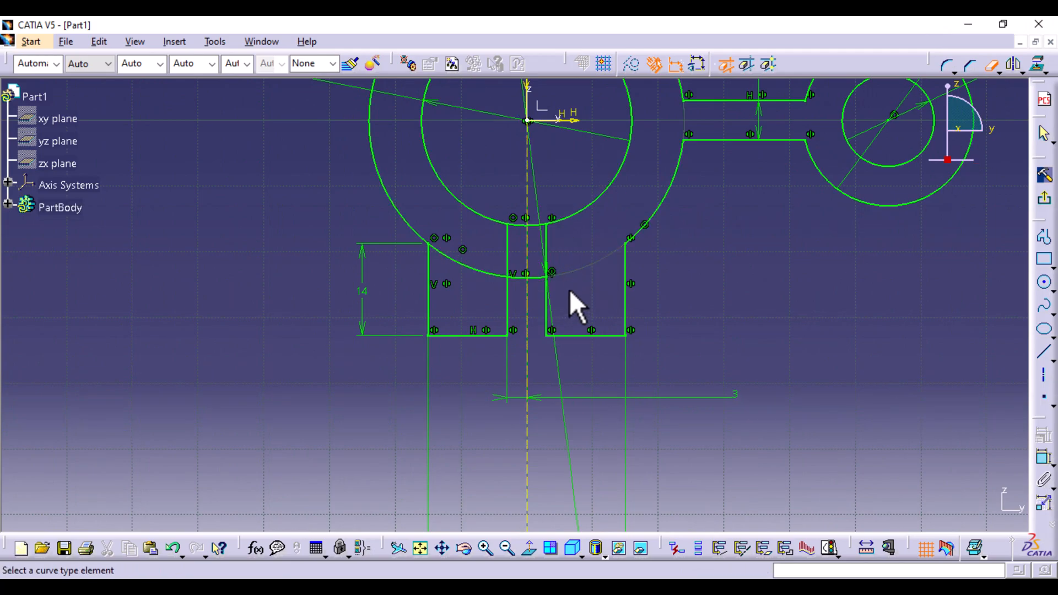
click(534, 277)
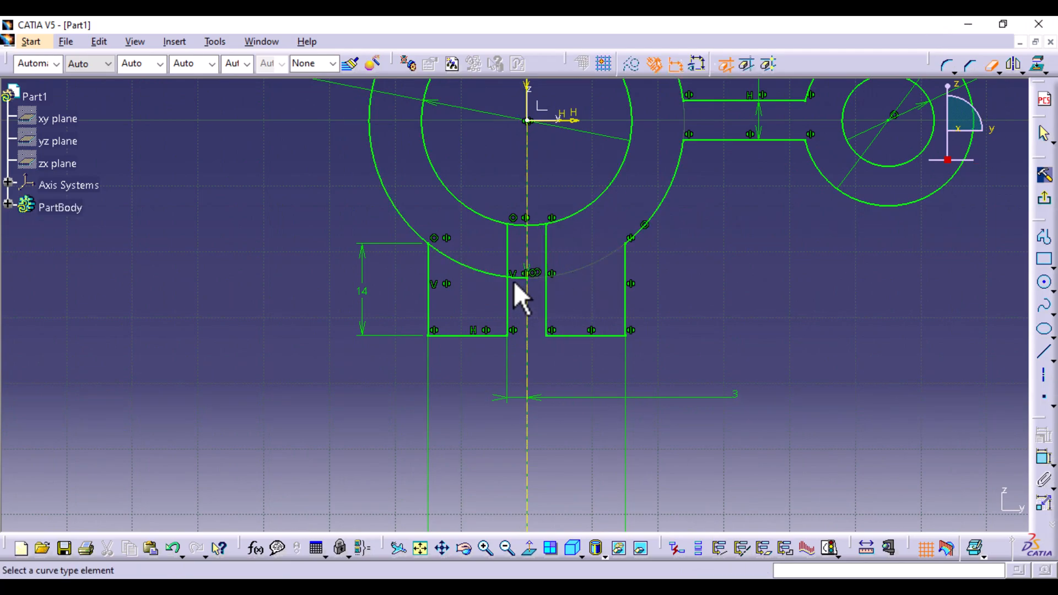
click(513, 277)
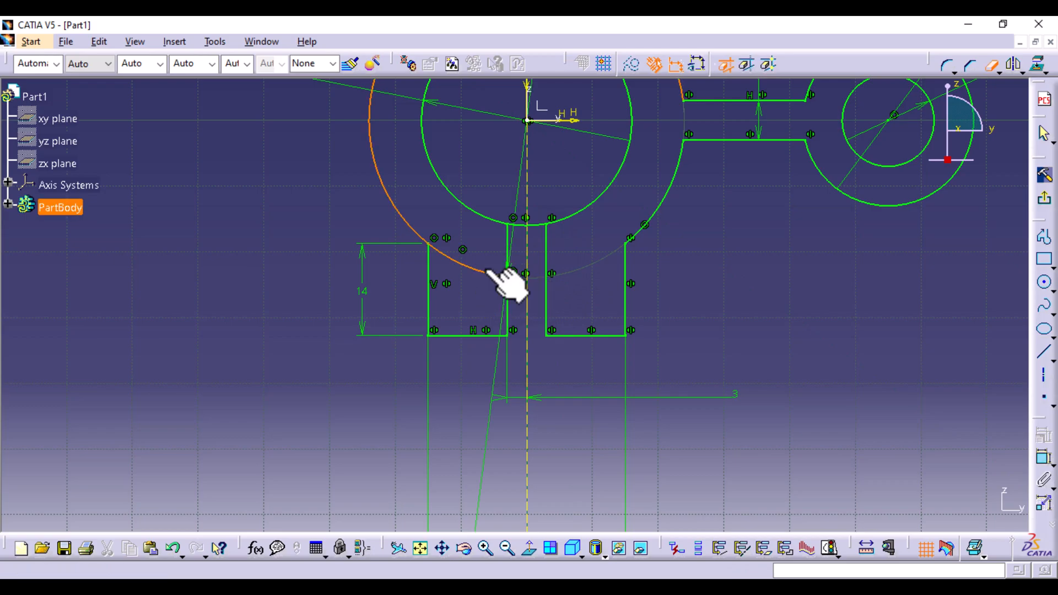
click(487, 269)
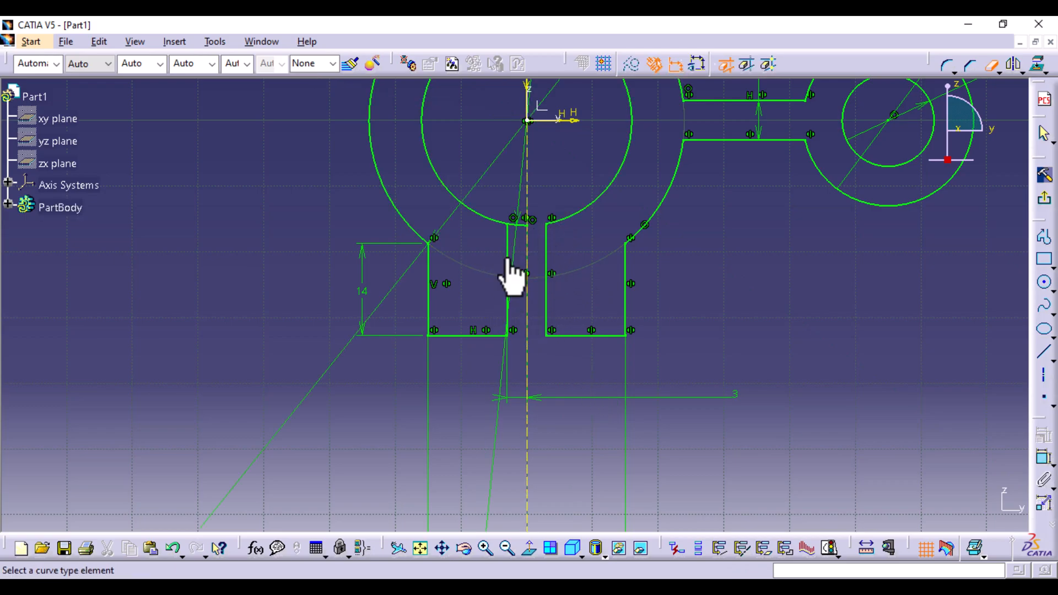
click(529, 224)
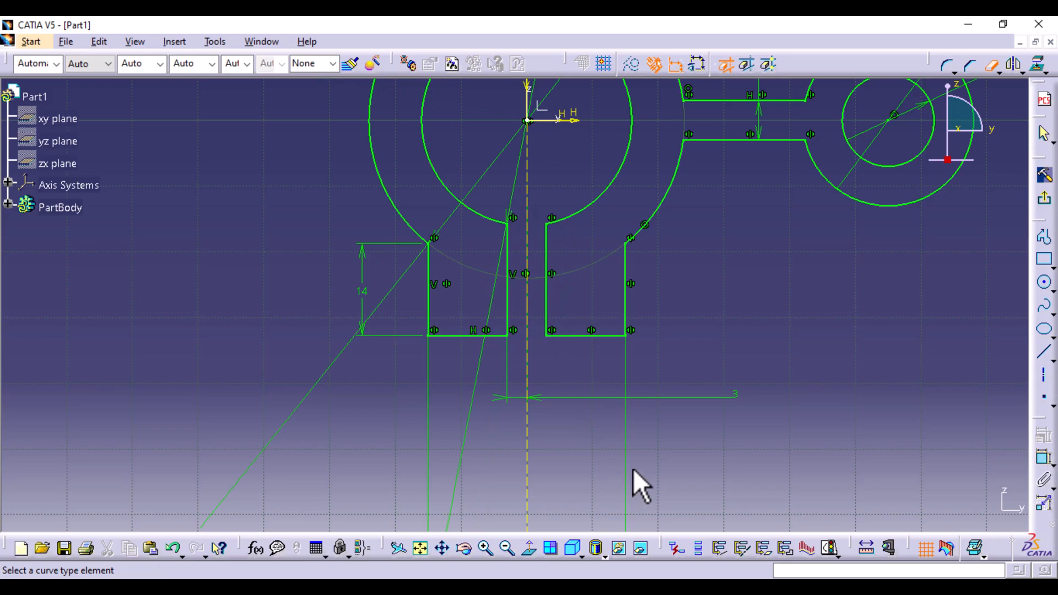
mouse_move(744, 325)
middle_down()
mouse_move(734, 382)
mouse_move(656, 401)
mouse_move(642, 422)
middle_up()
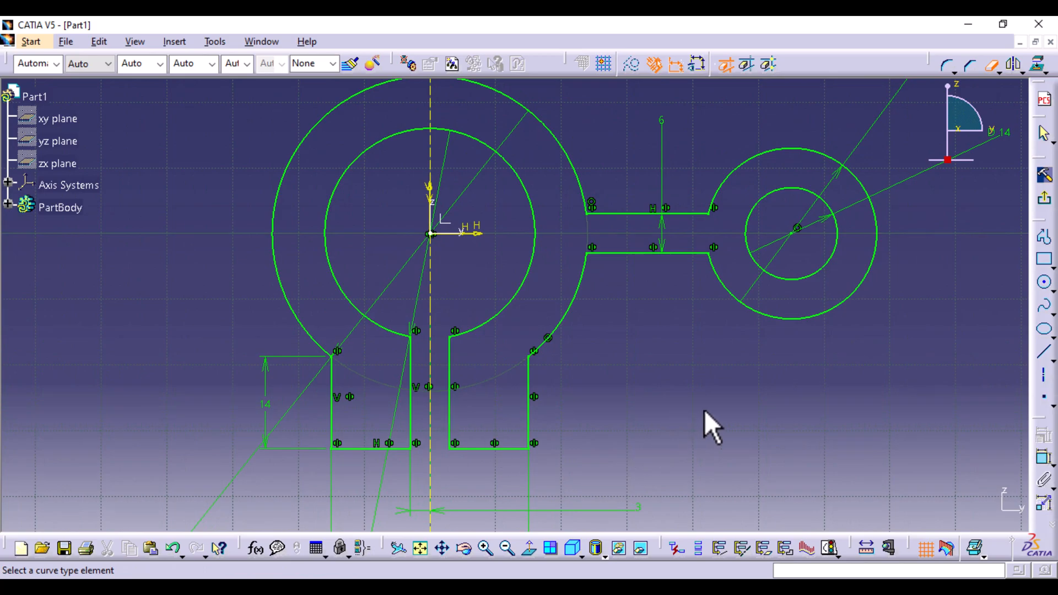
click(989, 69)
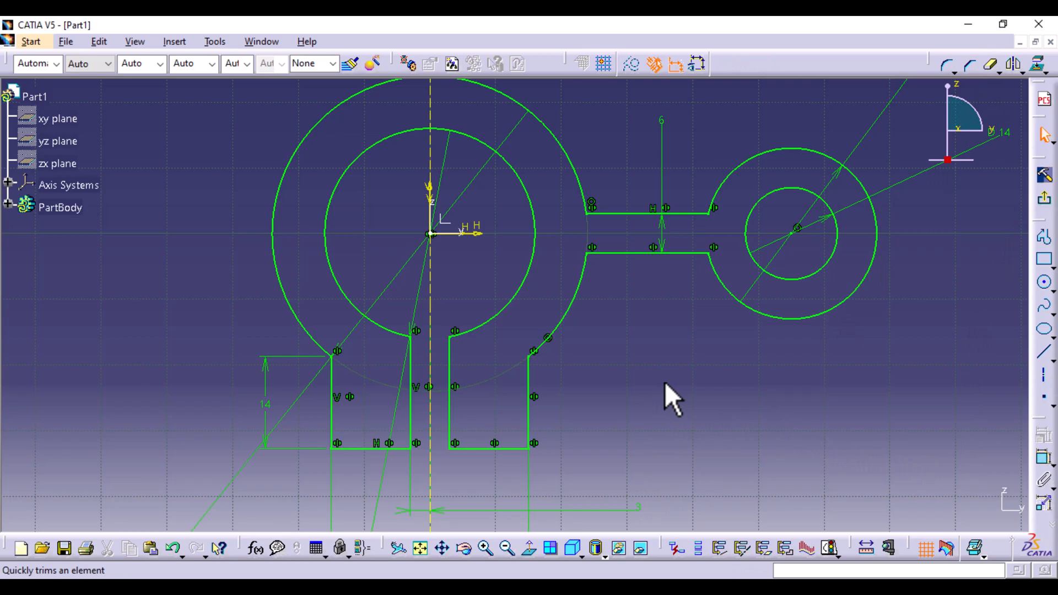
Exit the sketch and pad the clamp profile with a length of 10 mm and mirrored extent
mouse_move(666, 383)
middle_down()
mouse_move(661, 498)
mouse_move(660, 379)
mouse_move(675, 496)
mouse_move(667, 372)
mouse_move(671, 463)
middle_up()
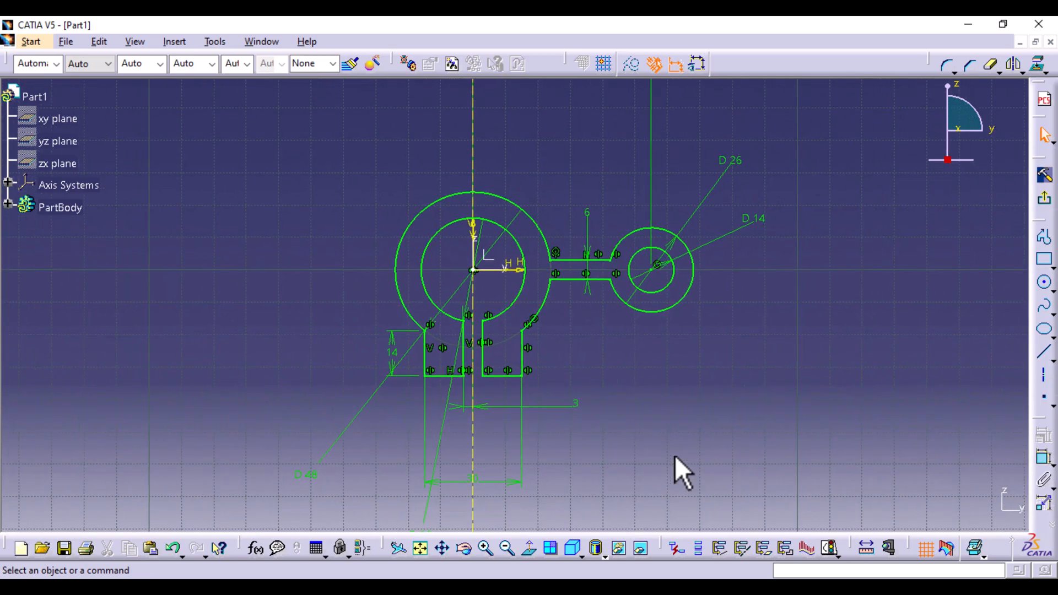
click(1050, 205)
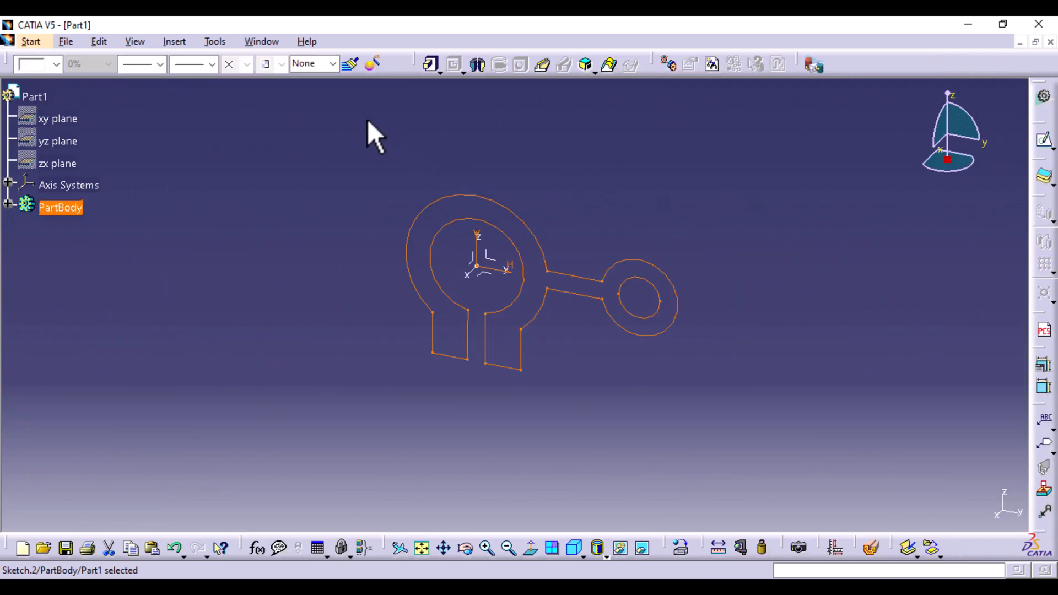
click(431, 69)
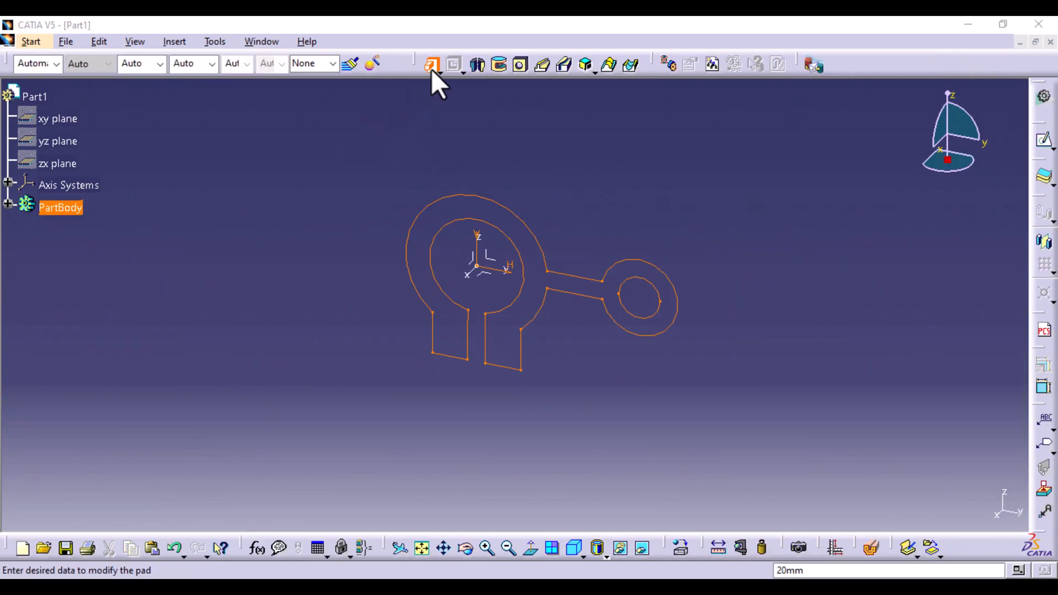
drag(253, 291, 810, 170)
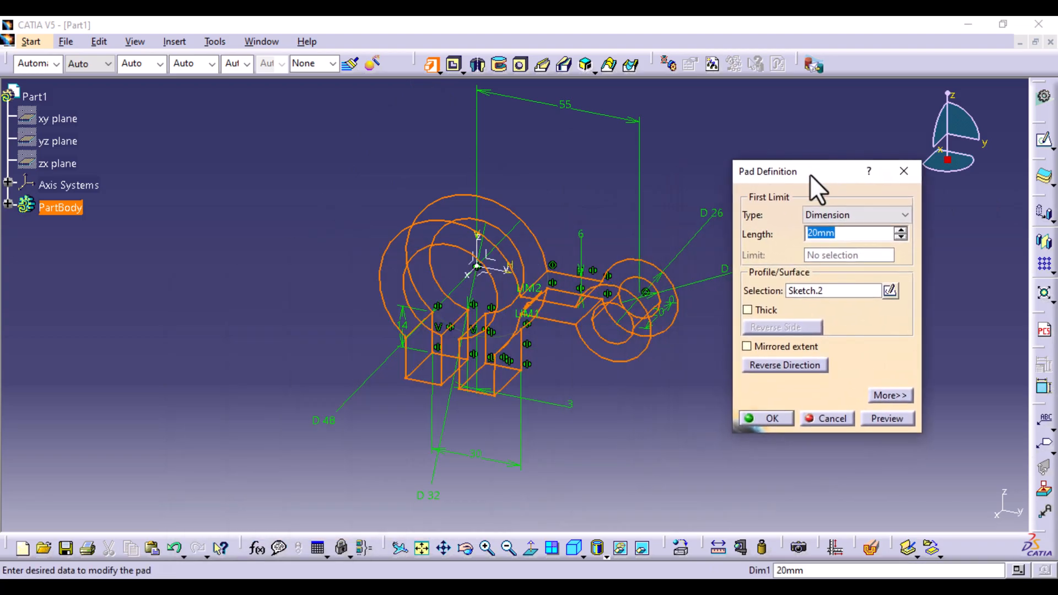
drag(827, 171, 847, 162)
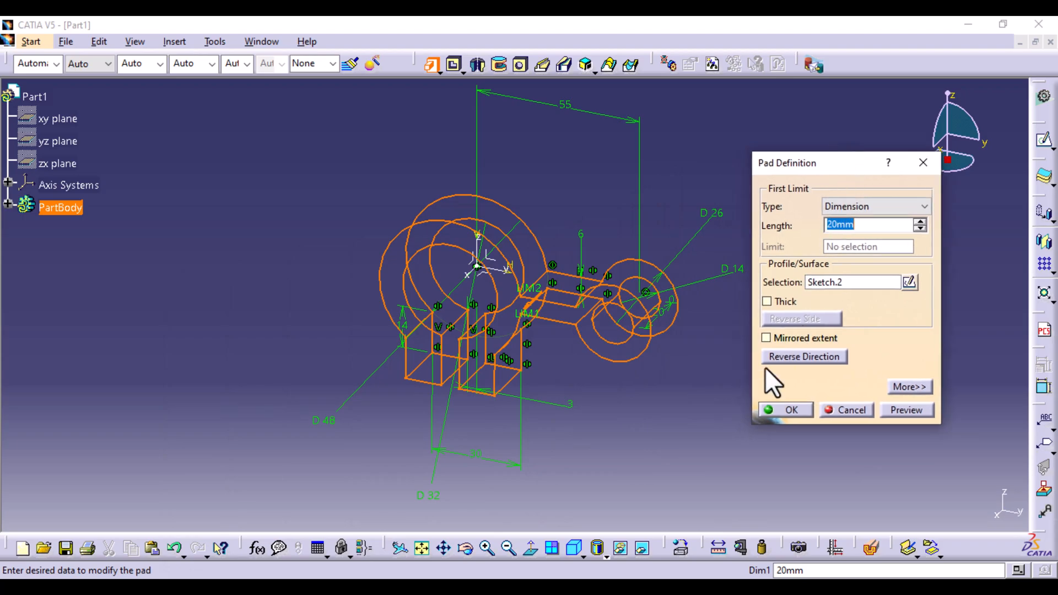
click(809, 340)
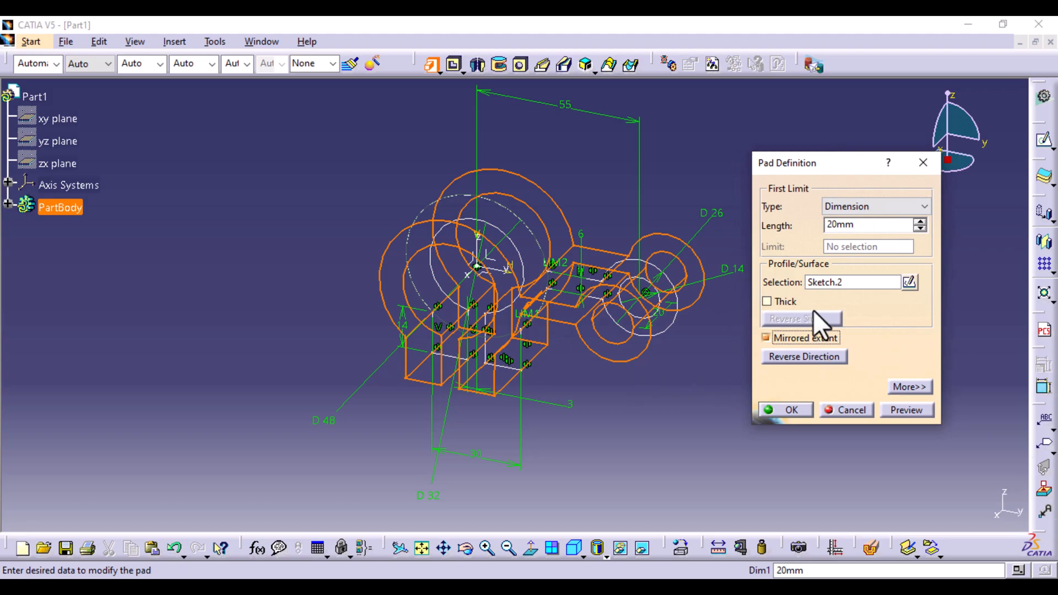
click(835, 227)
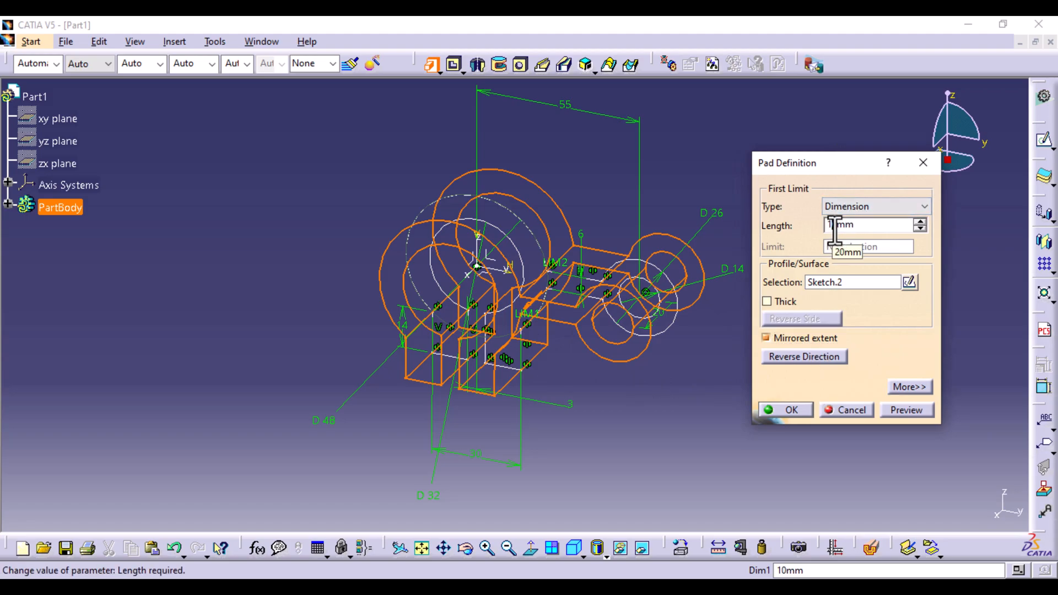
click(919, 409)
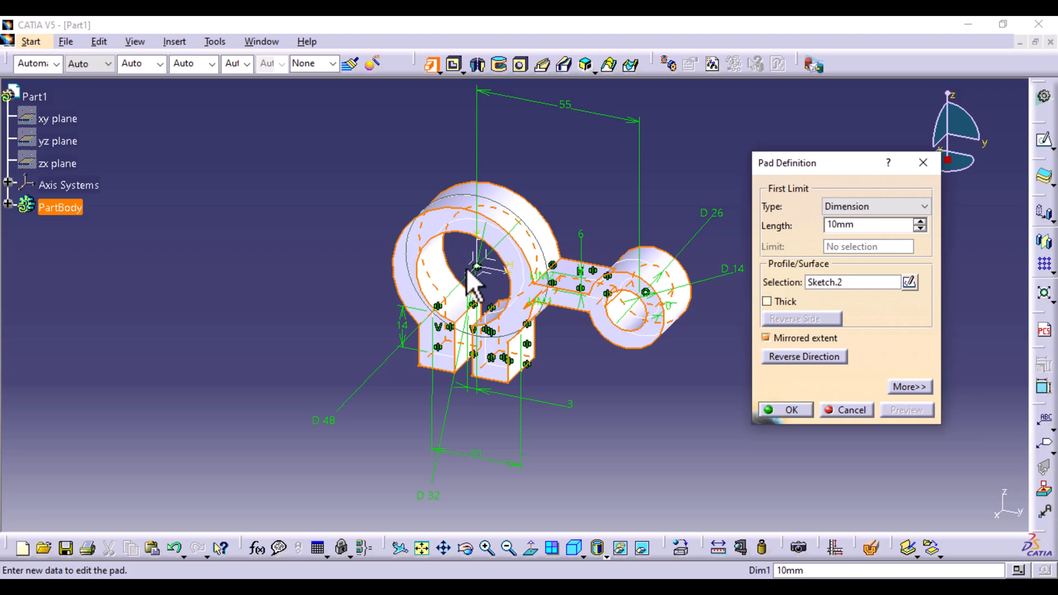
click(783, 410)
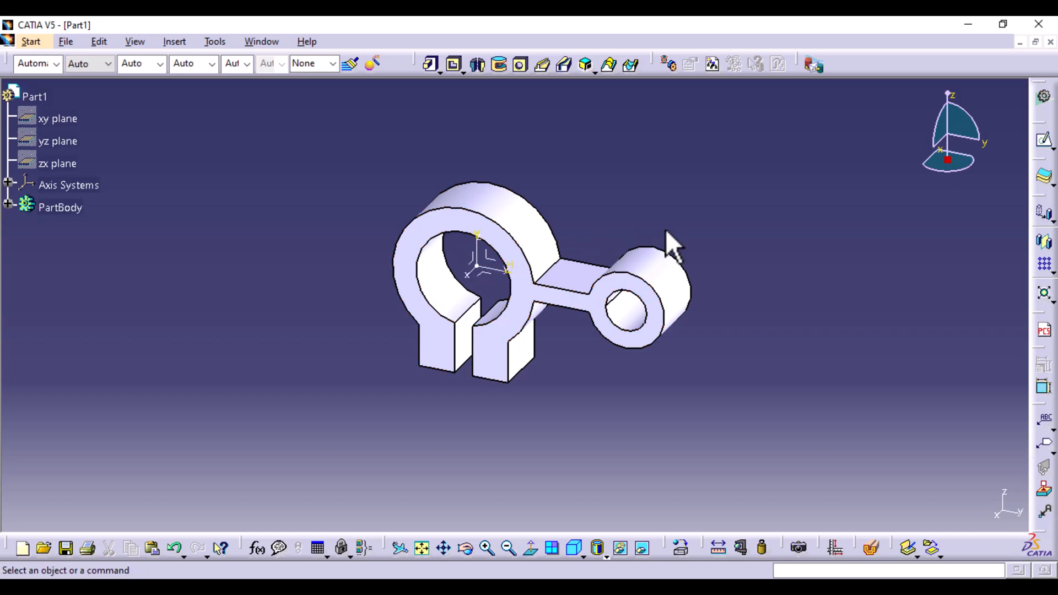
Change the PartBody's fill colour to the custom medium grey in its graphic properties
right_click(53, 207)
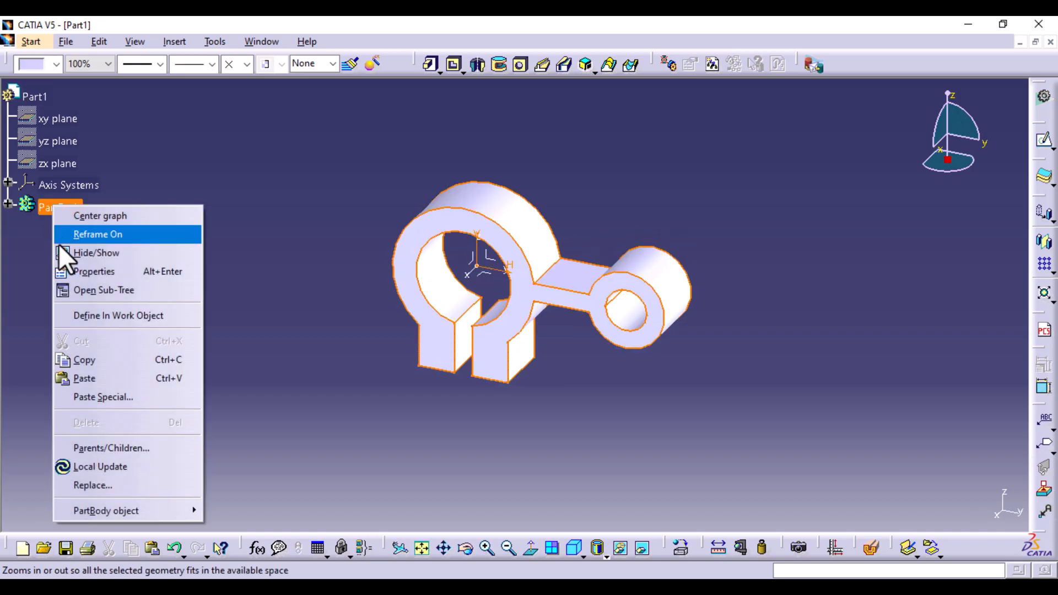
click(97, 270)
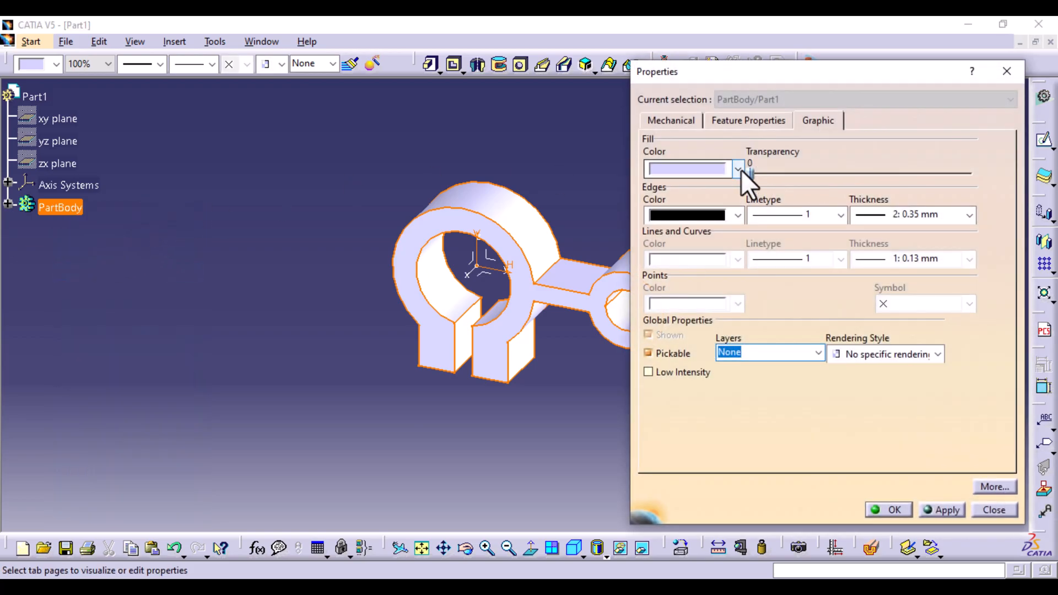
click(738, 169)
click(680, 483)
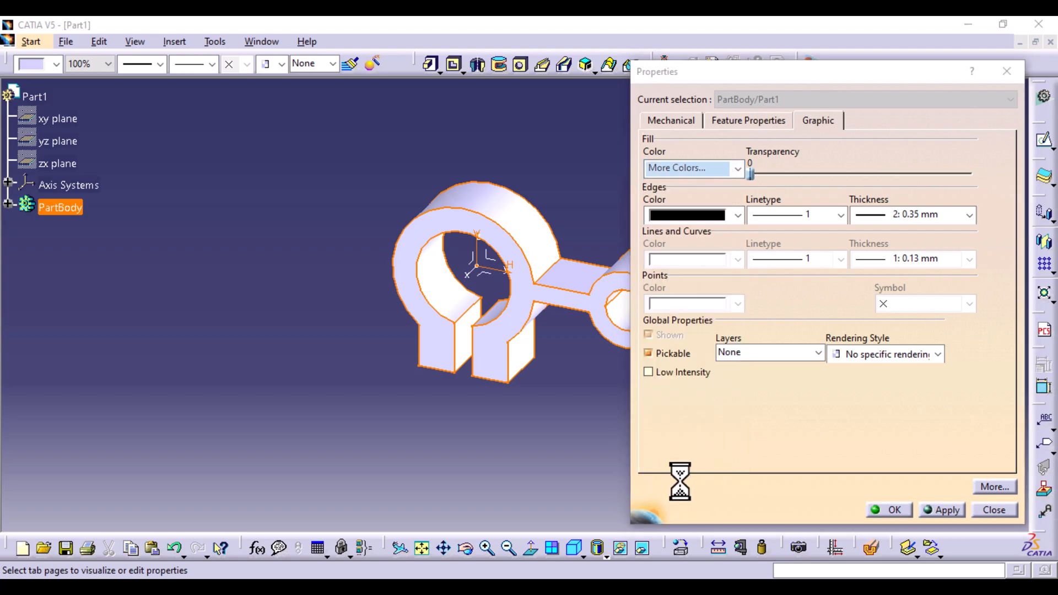
click(887, 447)
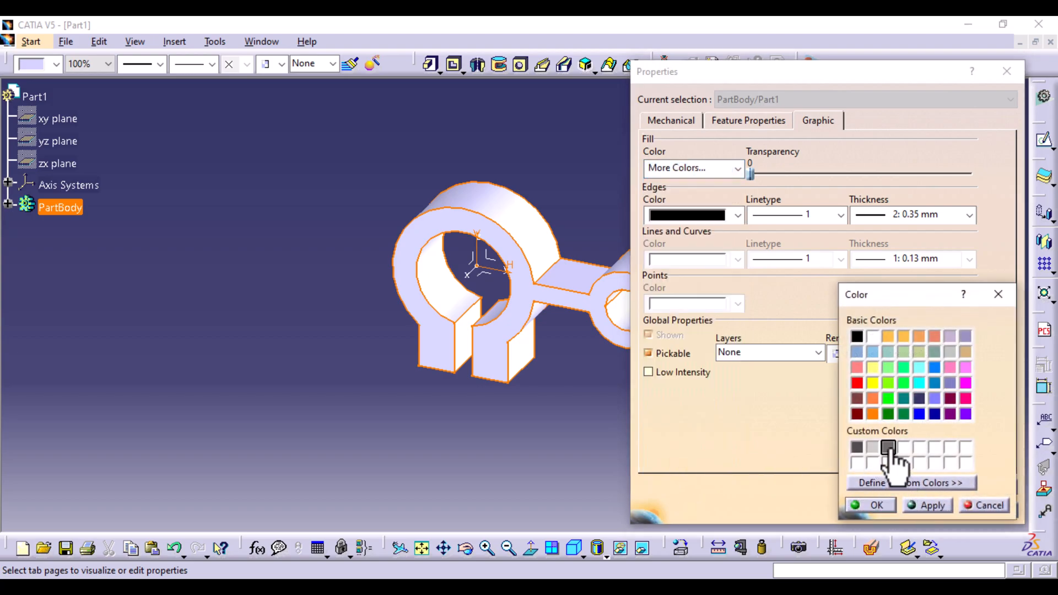
click(934, 506)
click(869, 505)
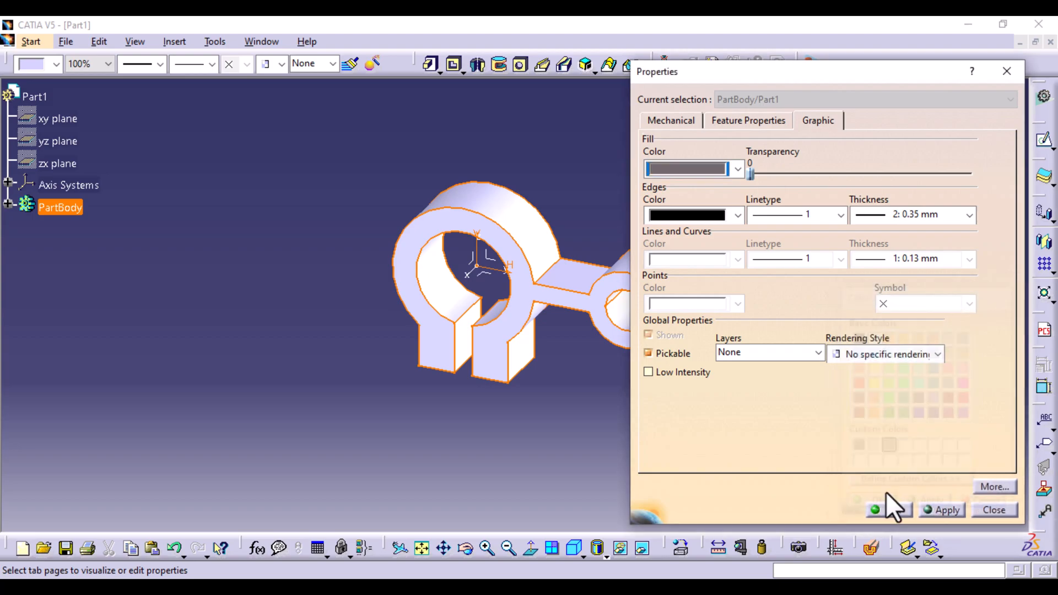
click(892, 511)
click(791, 455)
Start a hole on the right leg's outer face with a 5 mm diameter and Up To Last extension
middle_drag(680, 390, 672, 345)
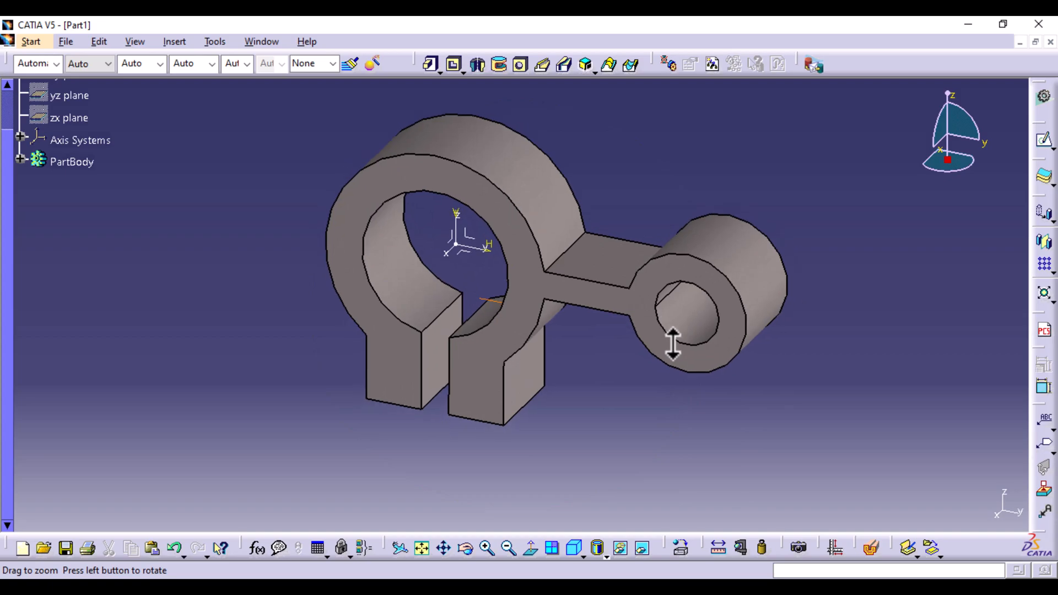
click(528, 381)
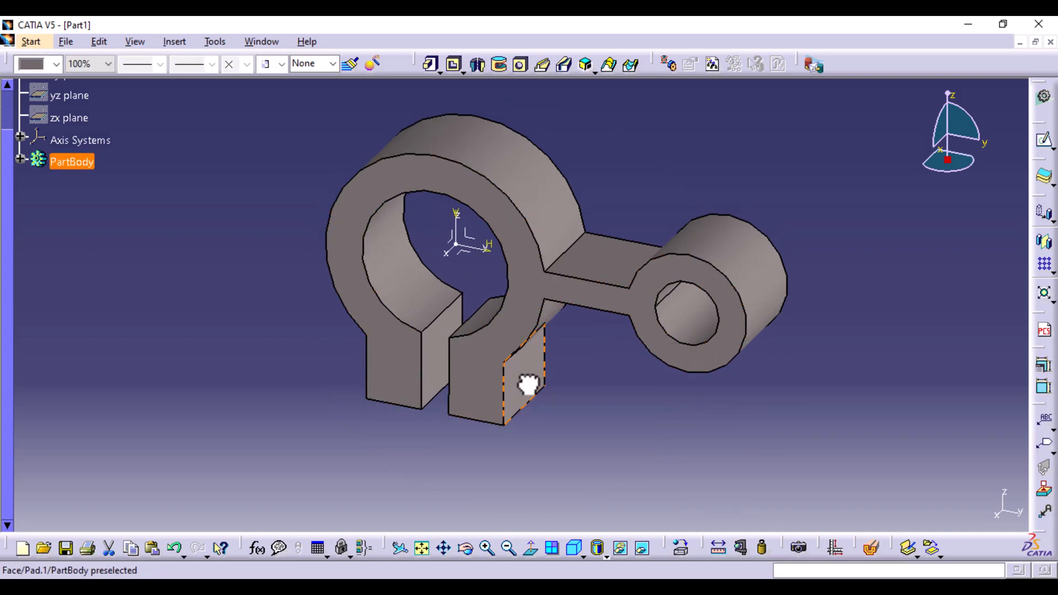
click(520, 66)
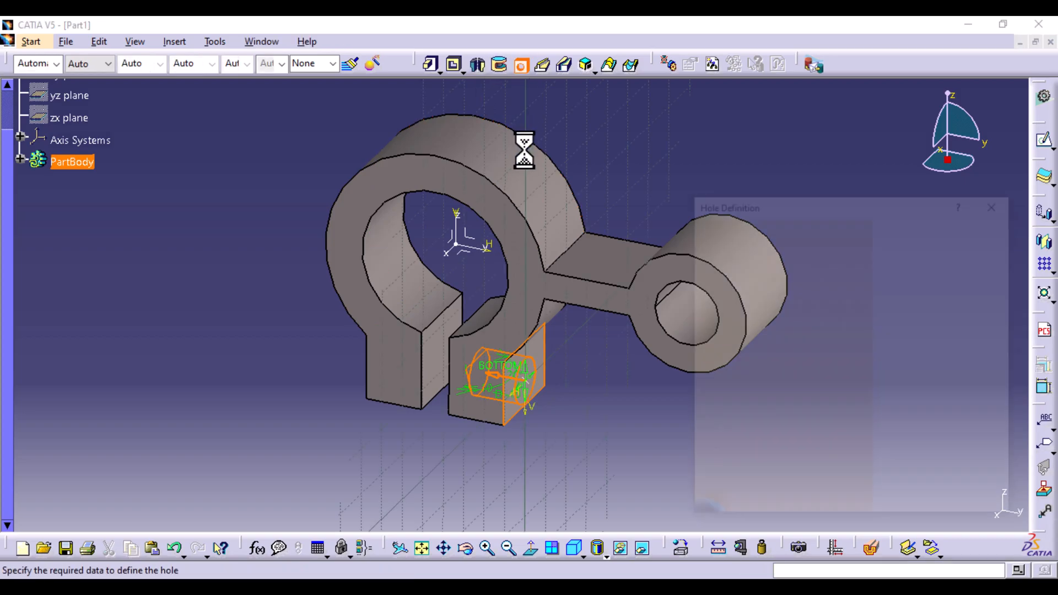
middle_drag(628, 394, 428, 329)
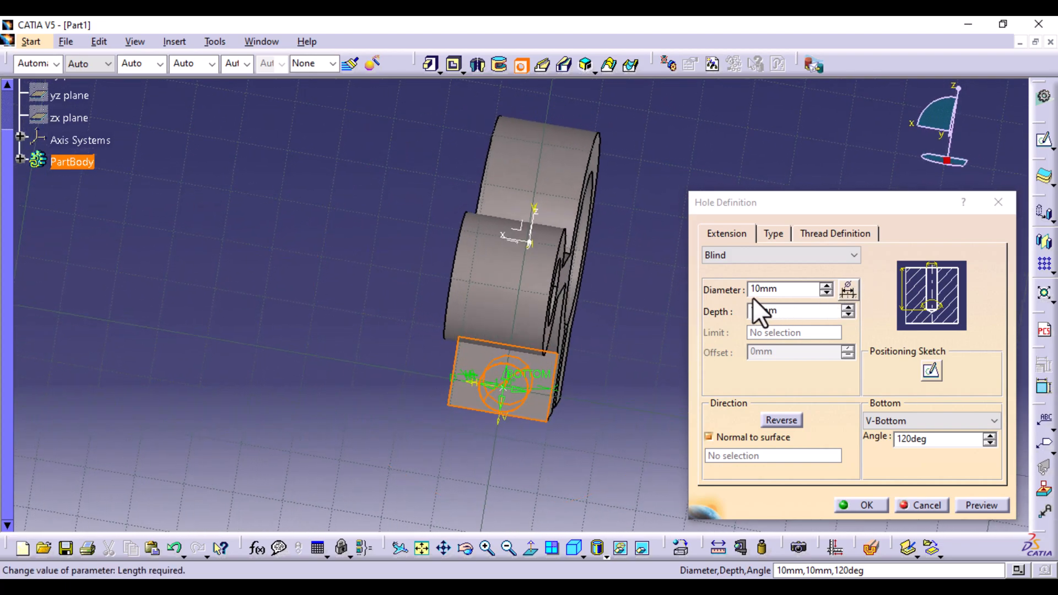
click(764, 289)
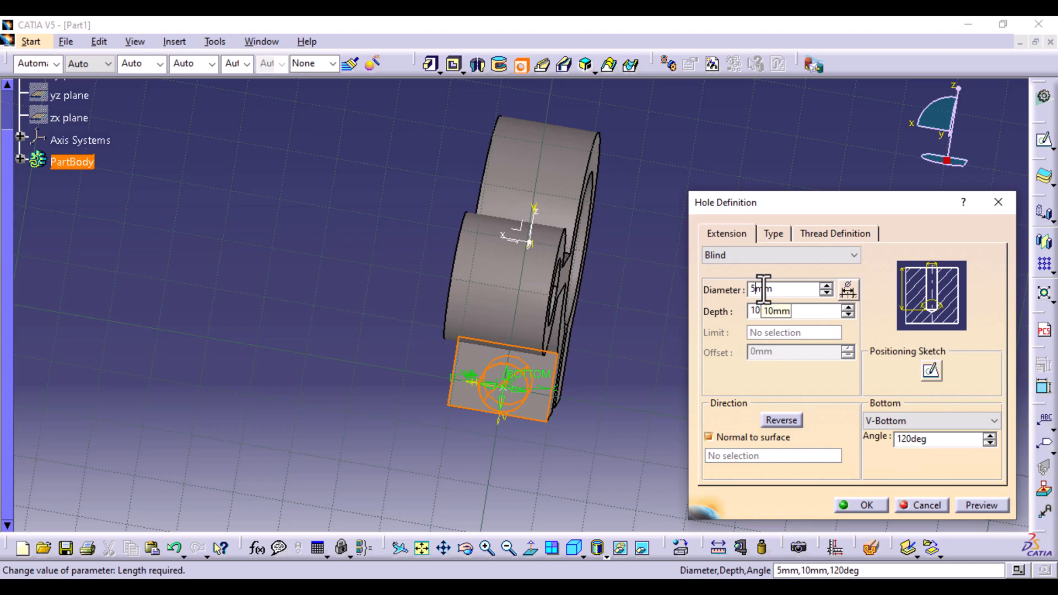
click(822, 255)
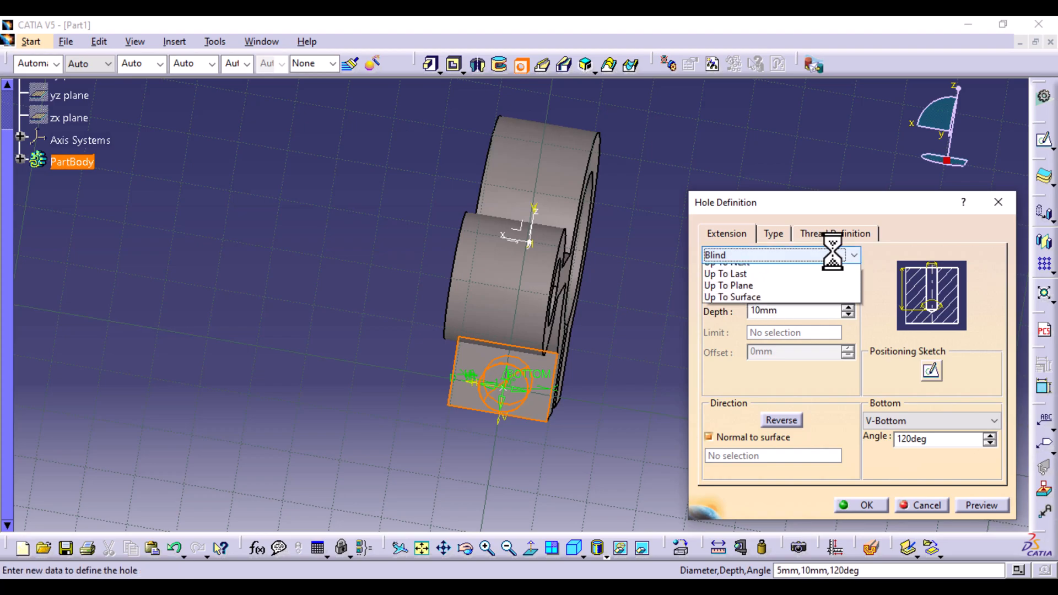
click(739, 298)
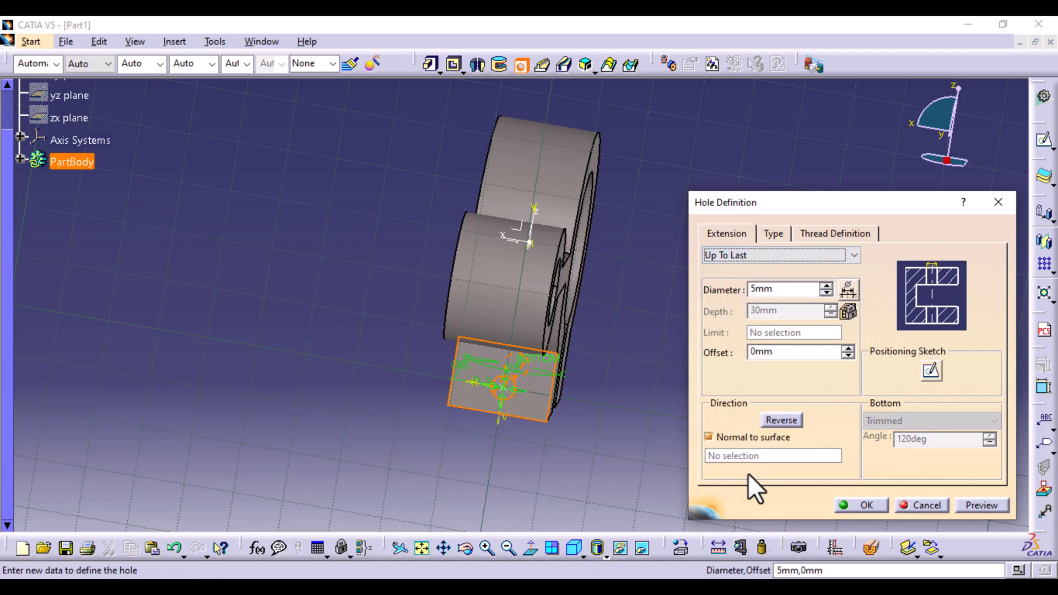
In the hole's positioning sketch, dimension the centre point from the leg's bottom edge and set it to 7 mm
click(934, 369)
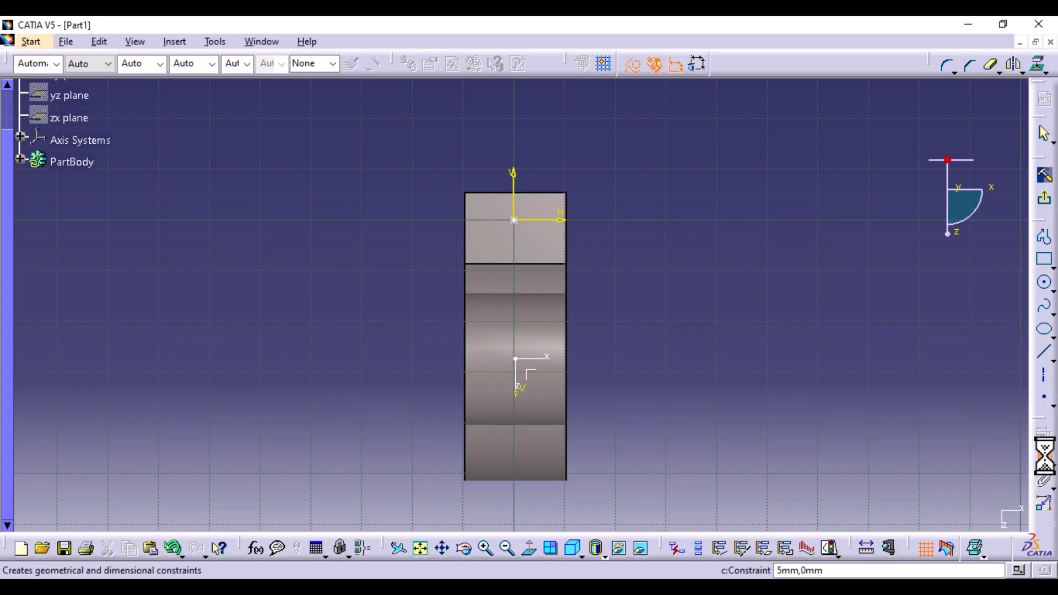
click(515, 220)
click(543, 194)
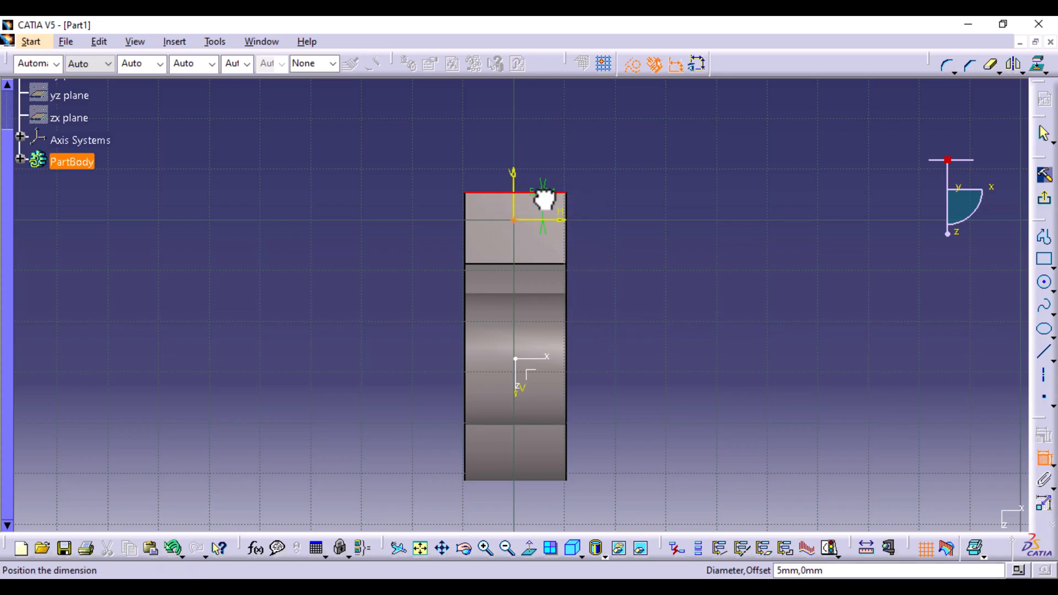
click(616, 208)
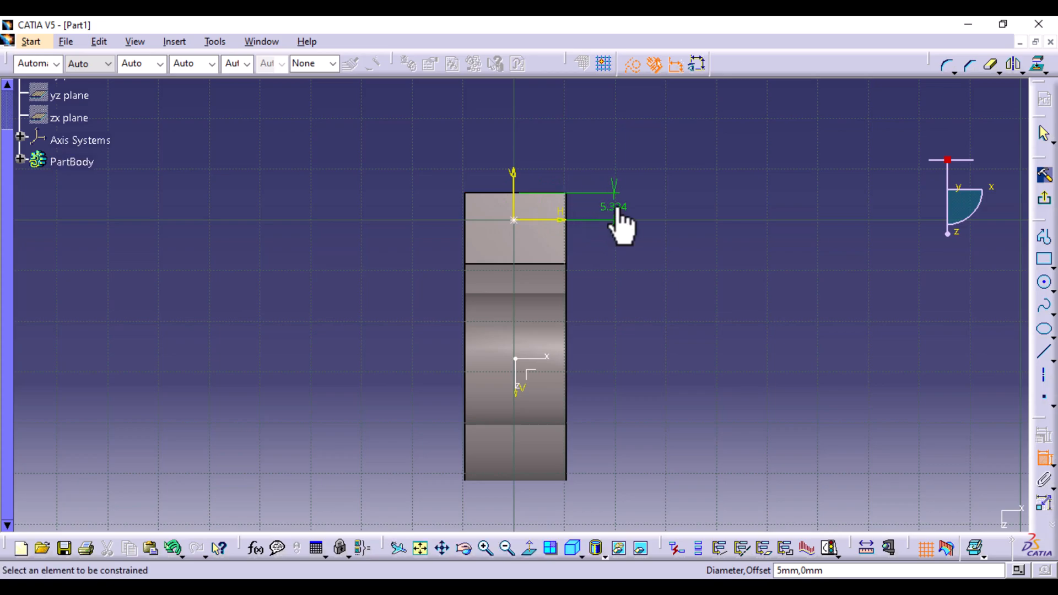
double_click(617, 210)
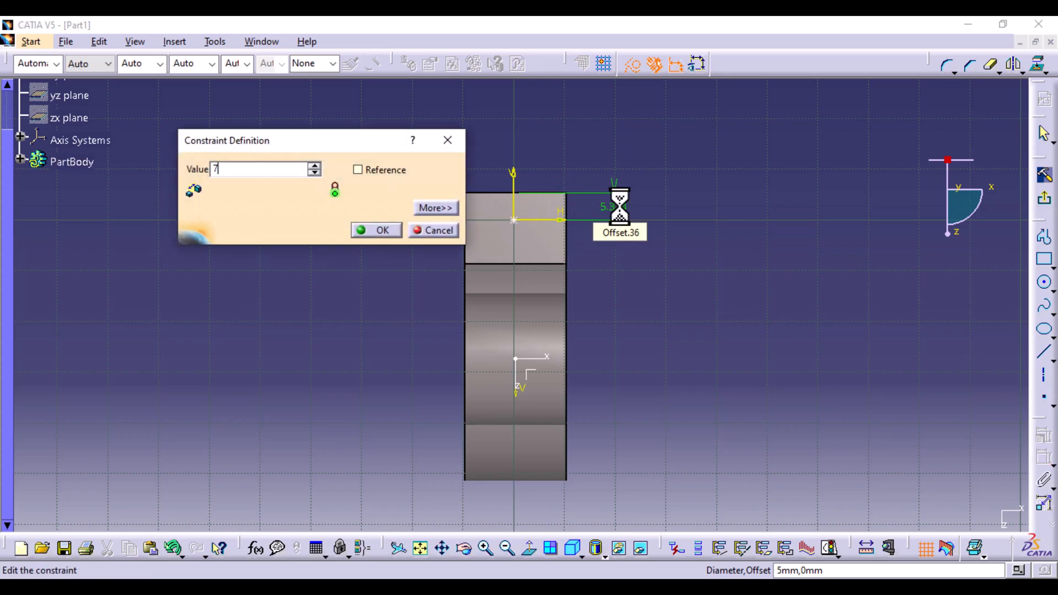
text(7)
key(Return)
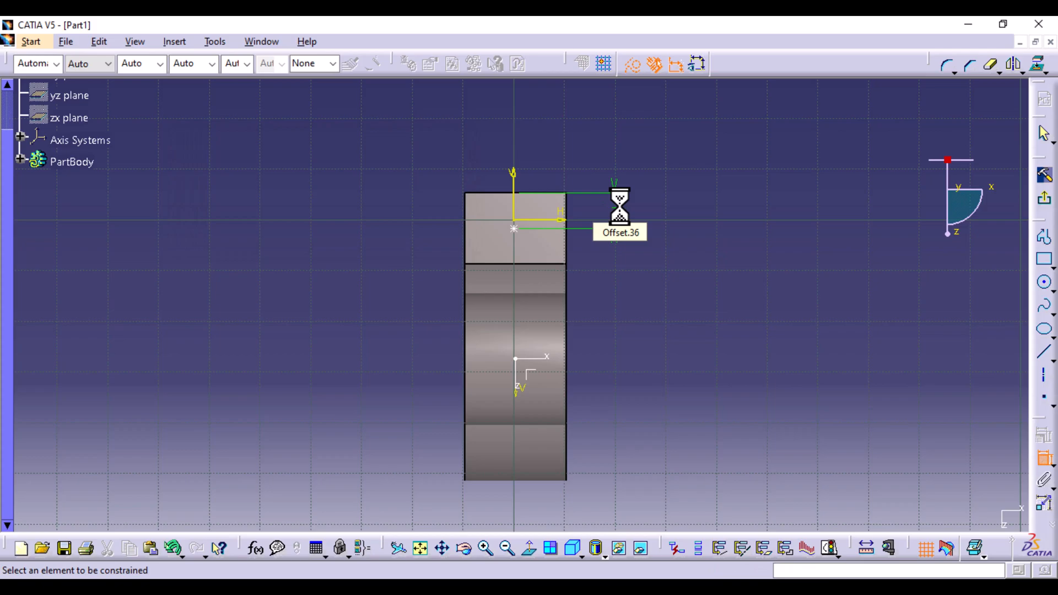
Set the hole centre's distance from the leg's side edge to 10 mm, and finish the hole through both legs
click(514, 227)
click(565, 242)
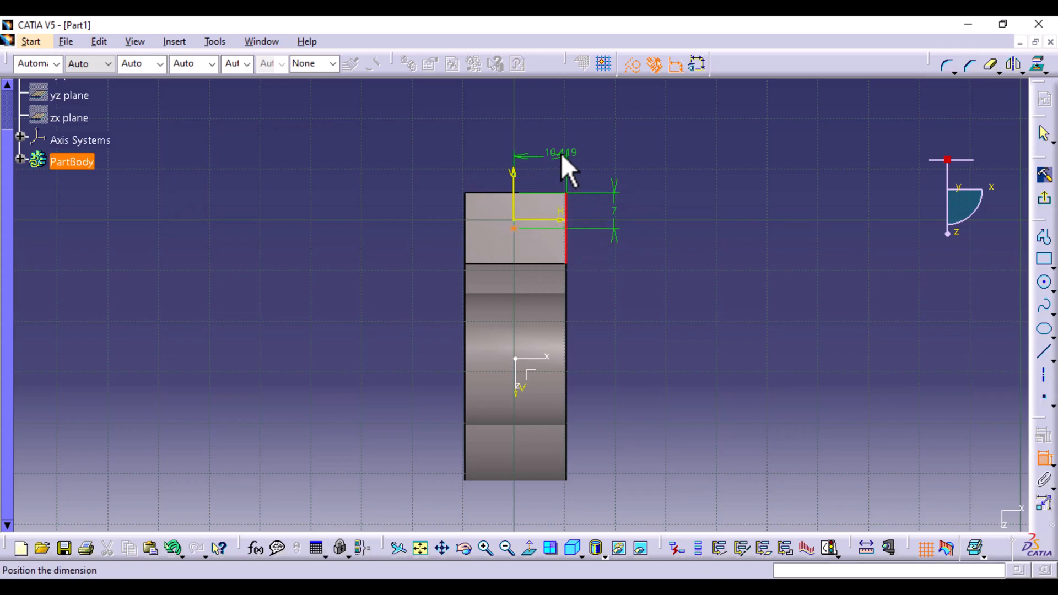
click(545, 150)
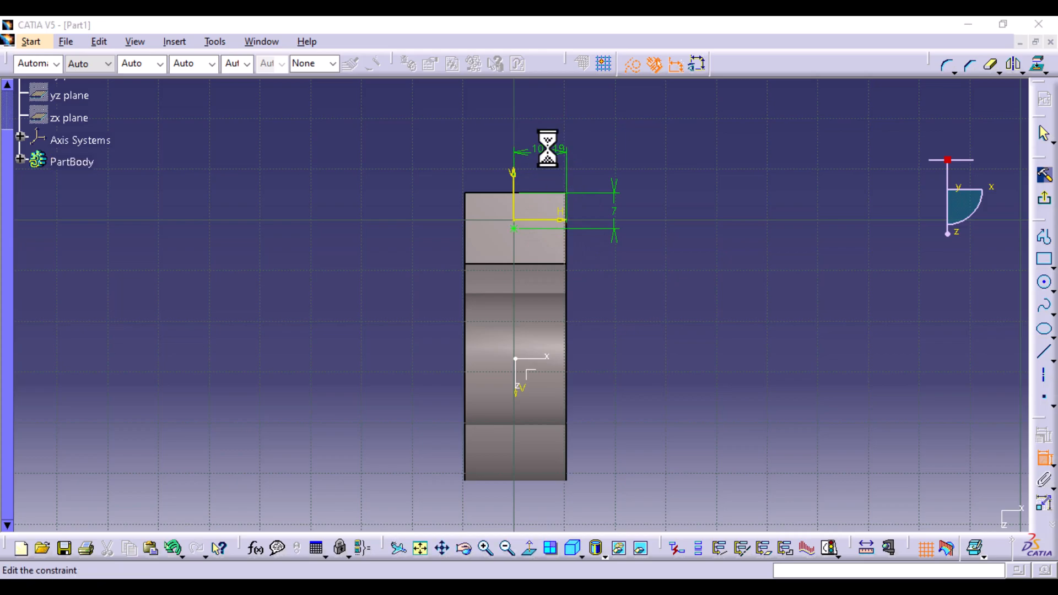
double_click(549, 151)
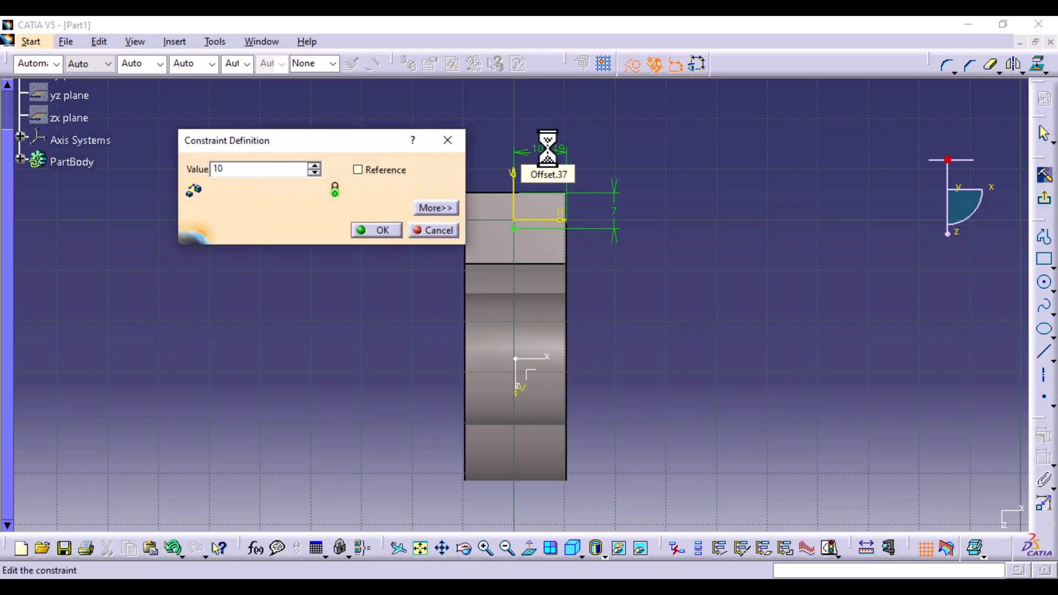
key(Return)
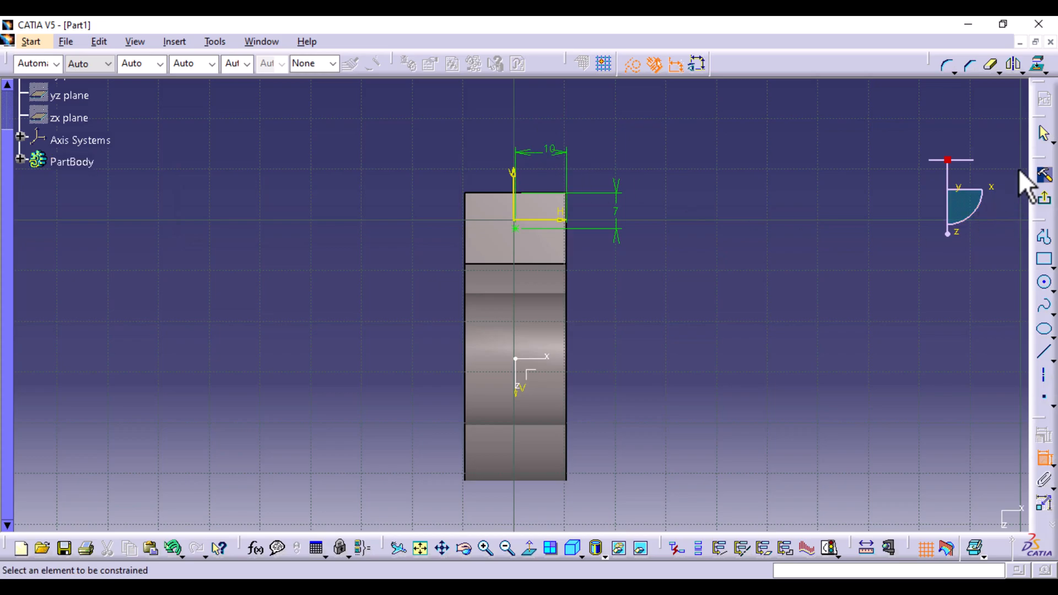
click(1044, 199)
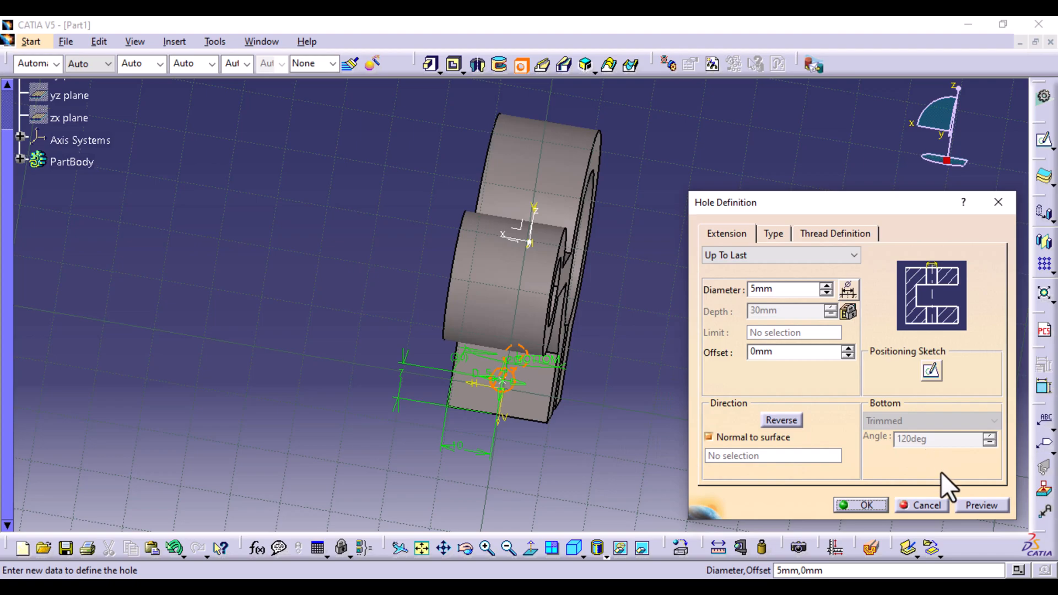
middle_drag(175, 292, 449, 397)
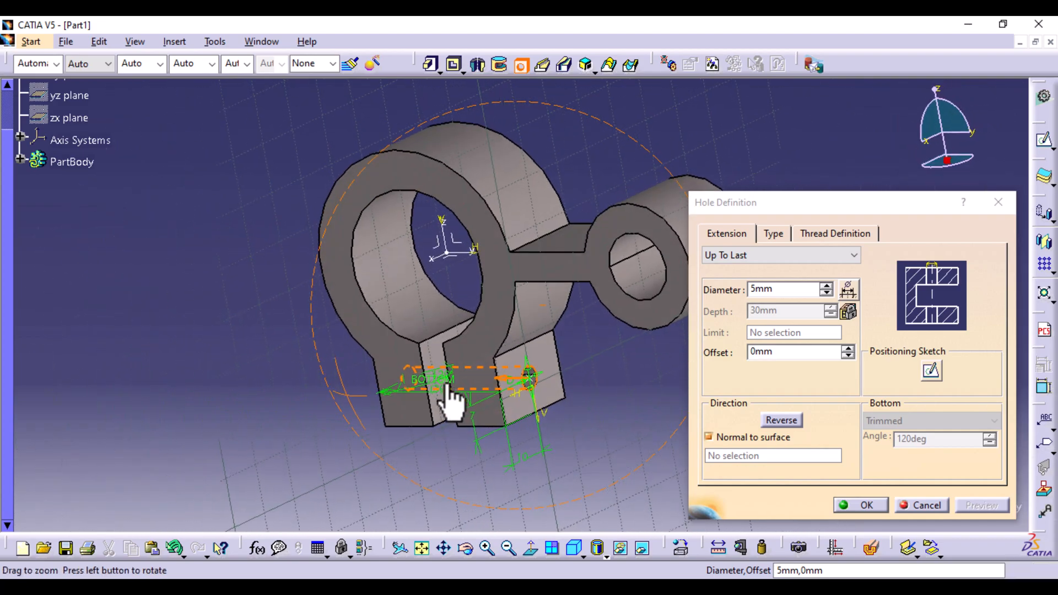
click(870, 507)
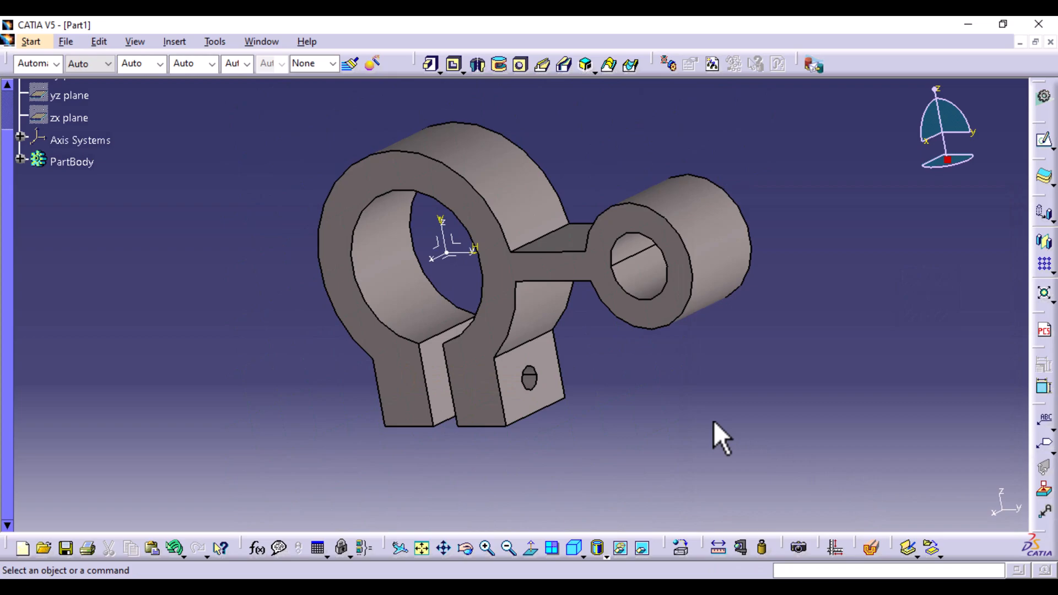
Edge Fillet the upper and lower edges where the connecting arm meets the large ring with a 5 mm radius
middle_drag(735, 374, 722, 421)
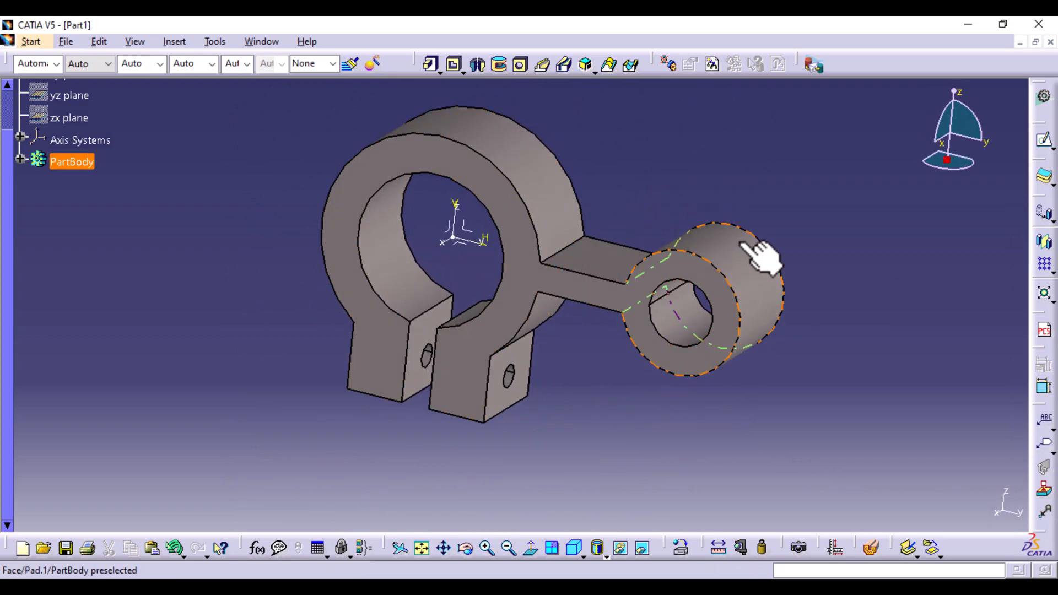
click(573, 247)
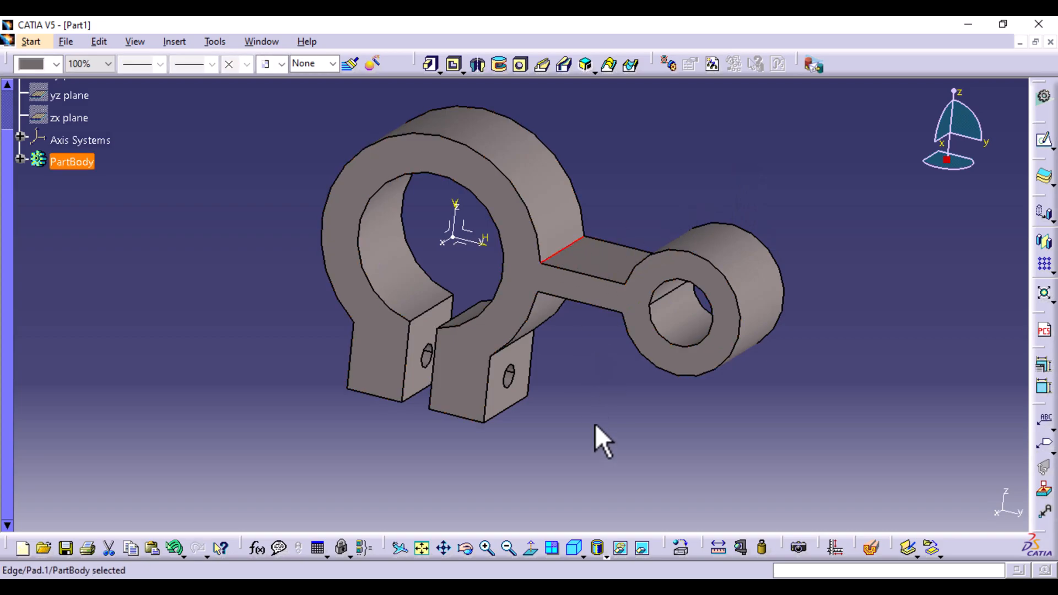
middle_drag(595, 425, 538, 223)
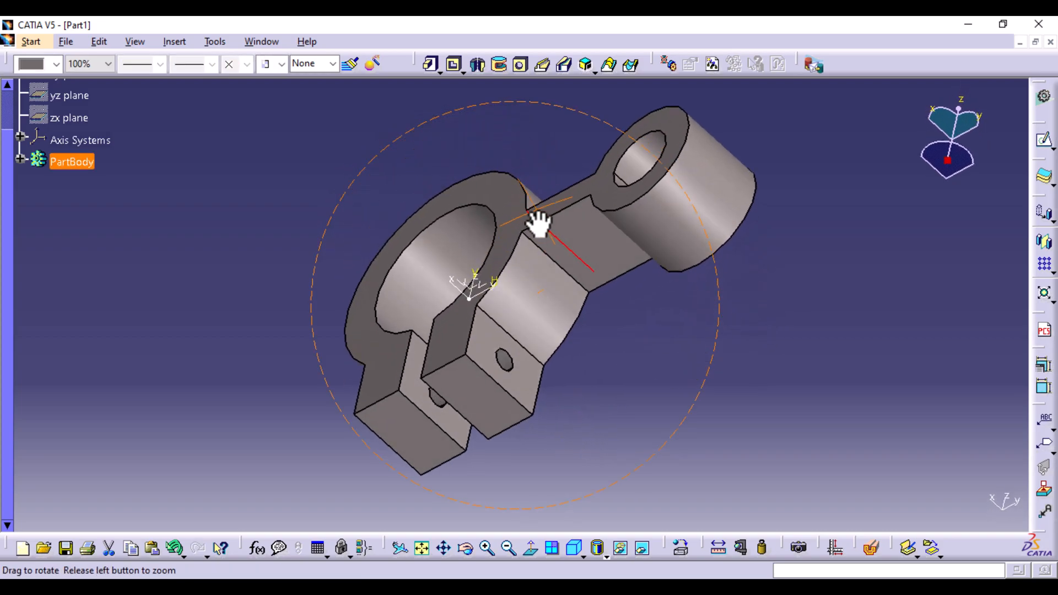
ctrl+click(585, 287)
middle_drag(530, 129, 577, 175)
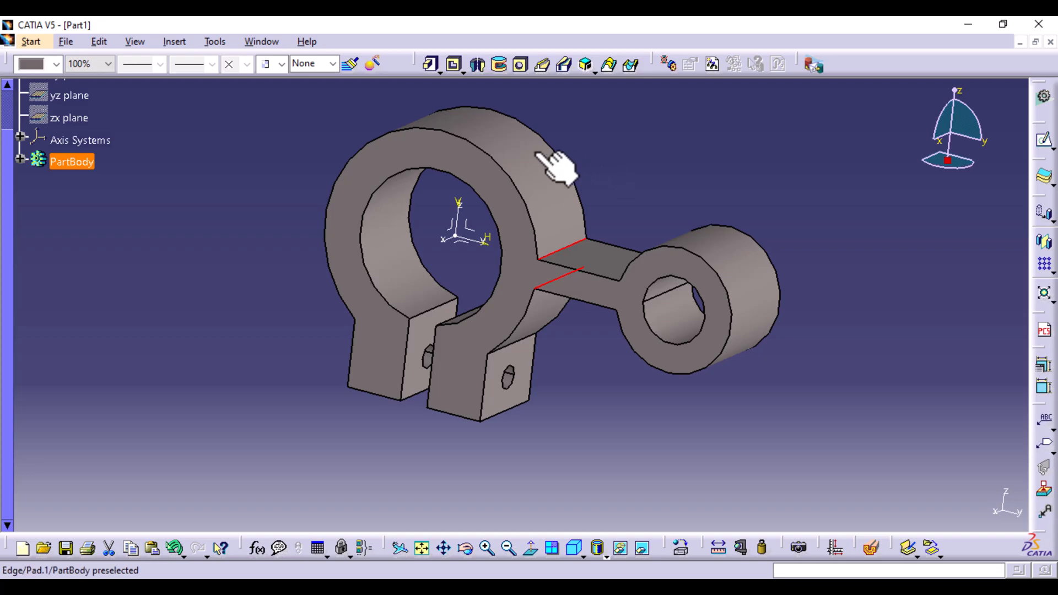
click(177, 39)
mouse_move(246, 286)
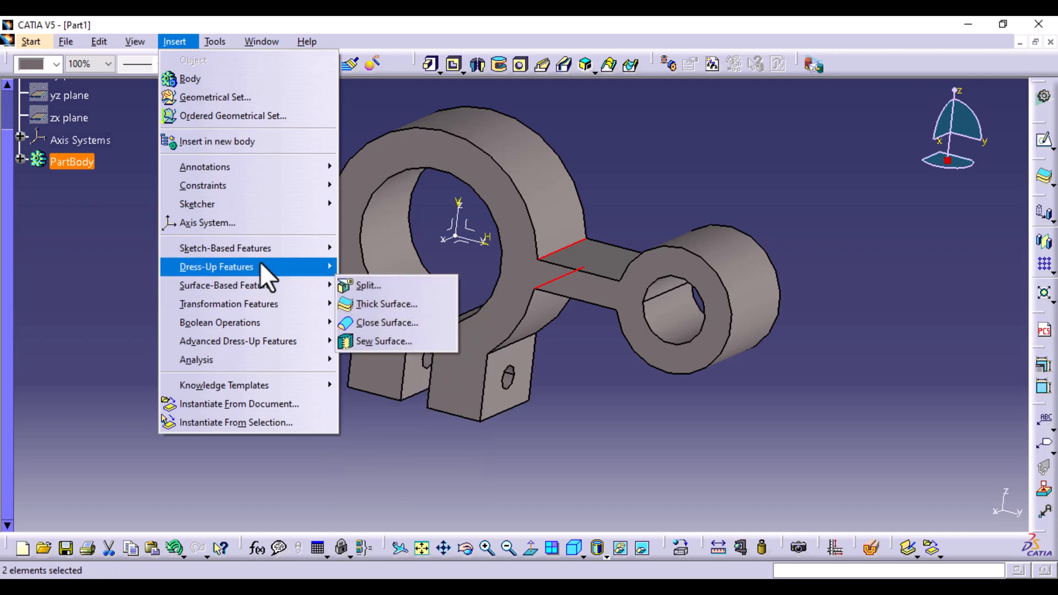
mouse_move(260, 262)
click(349, 261)
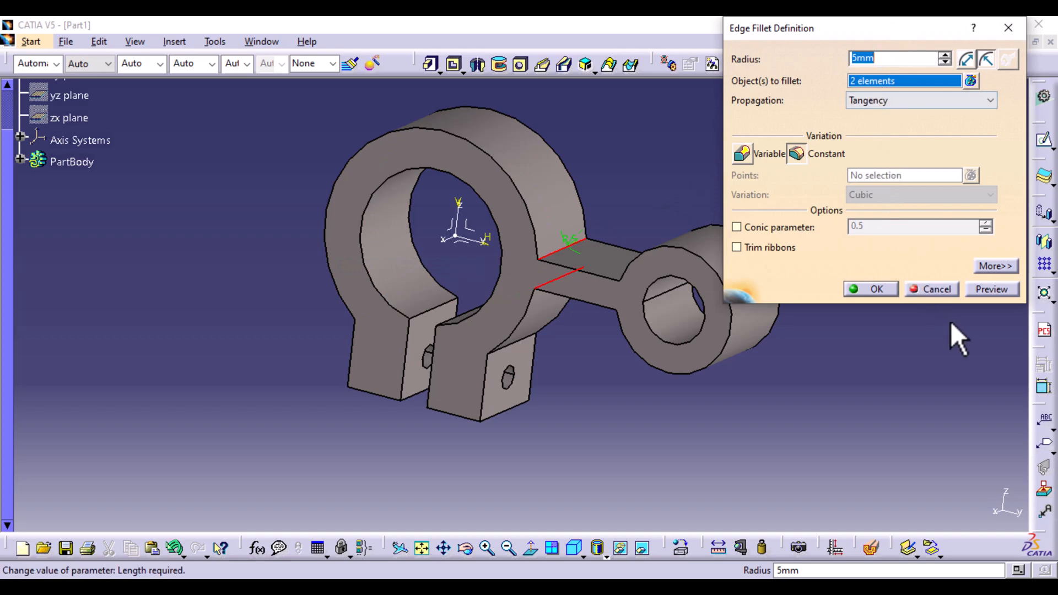
click(1007, 287)
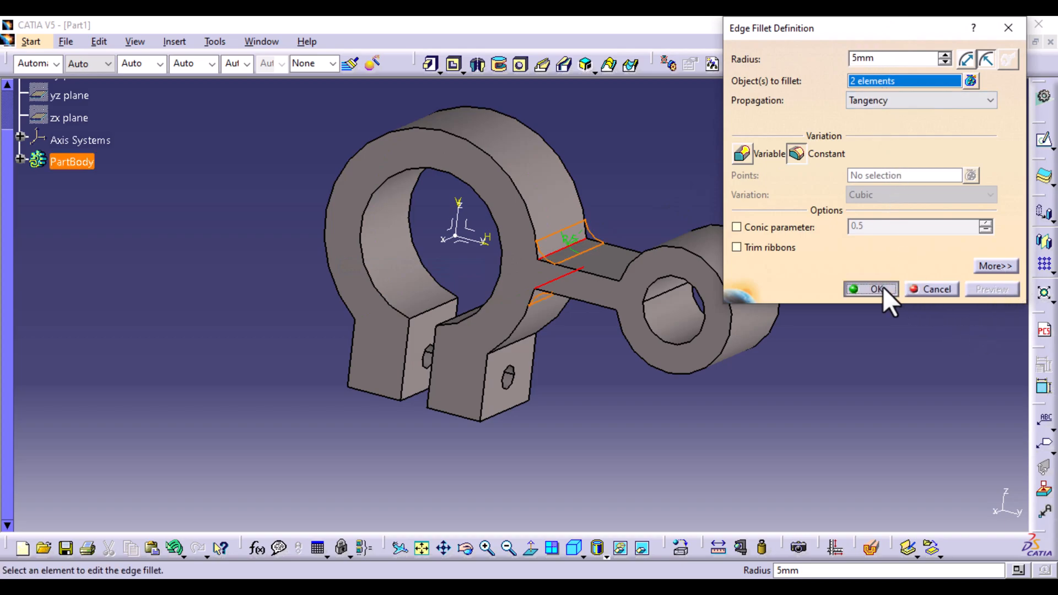
click(876, 288)
Edge Fillet the upper and lower edges where the connecting arm meets the small ring with a 3 mm radius
middle_drag(551, 444, 700, 331)
click(676, 291)
middle_drag(614, 432, 605, 194)
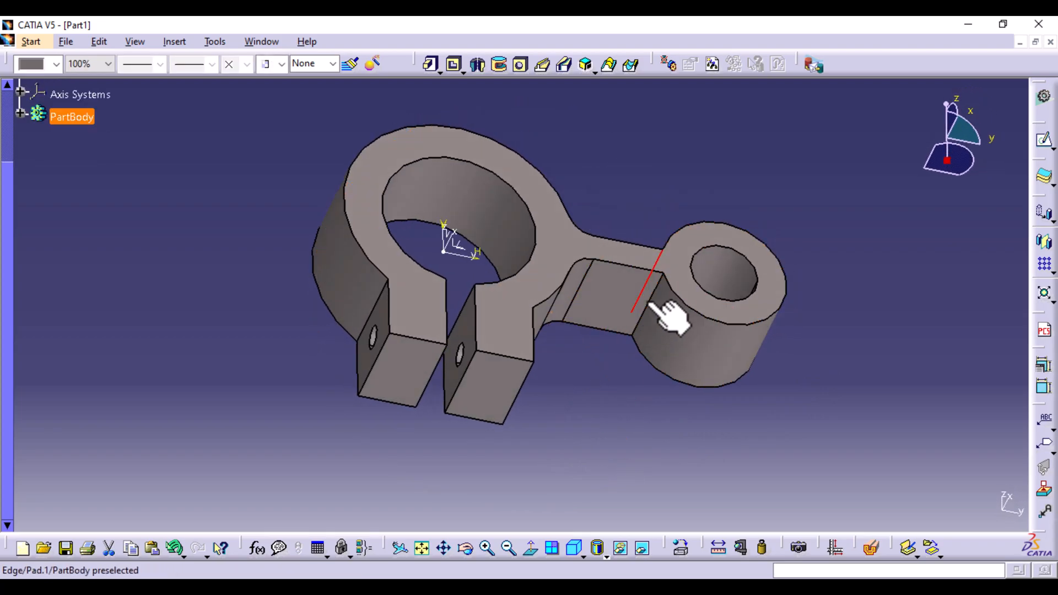
middle_drag(650, 161, 597, 383)
ctrl+click(664, 318)
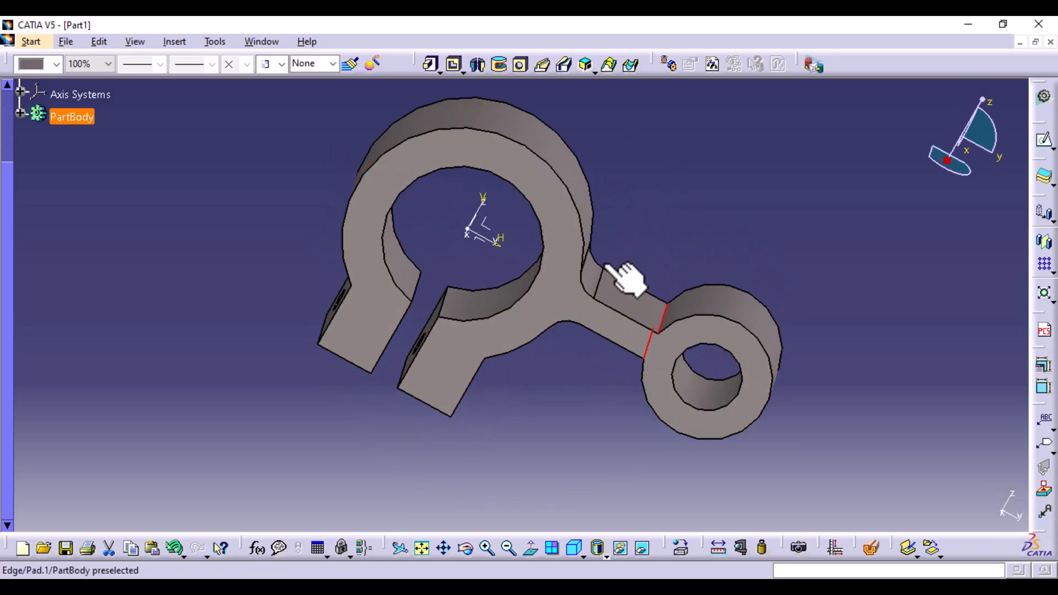
click(174, 42)
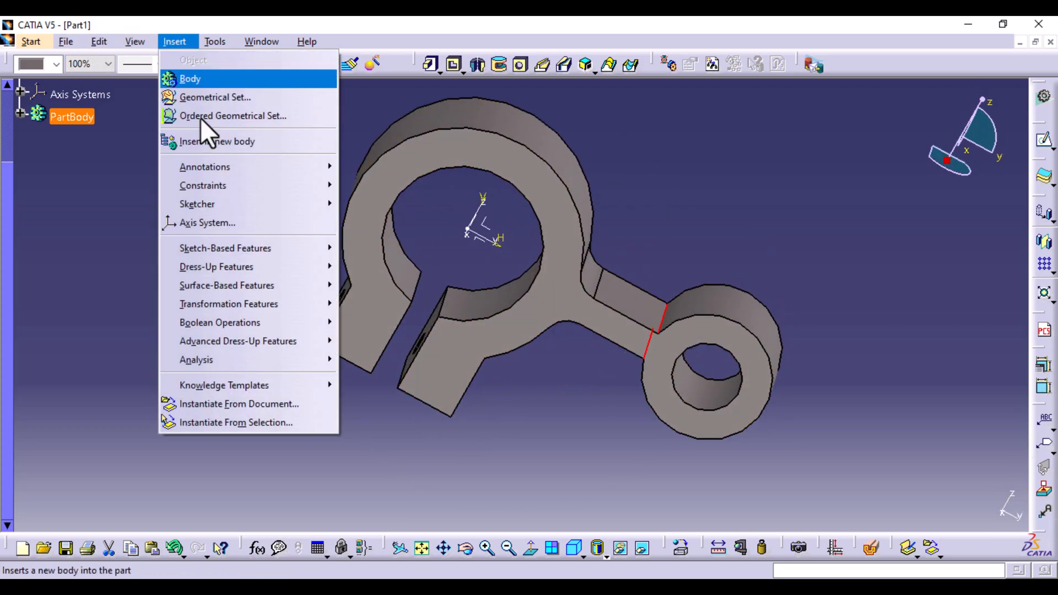
mouse_move(295, 266)
click(382, 267)
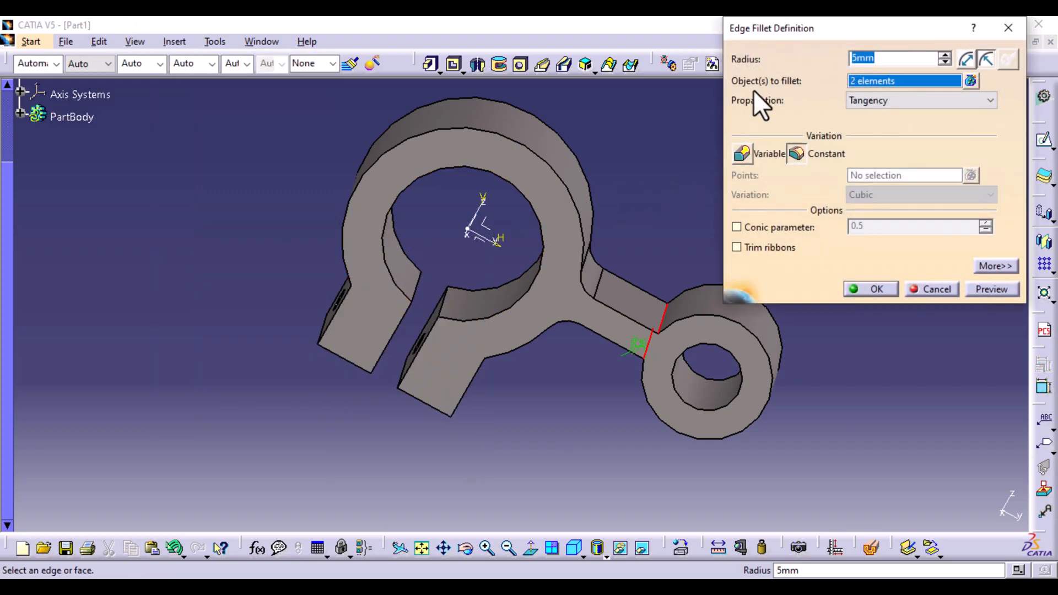
text(3)
click(990, 290)
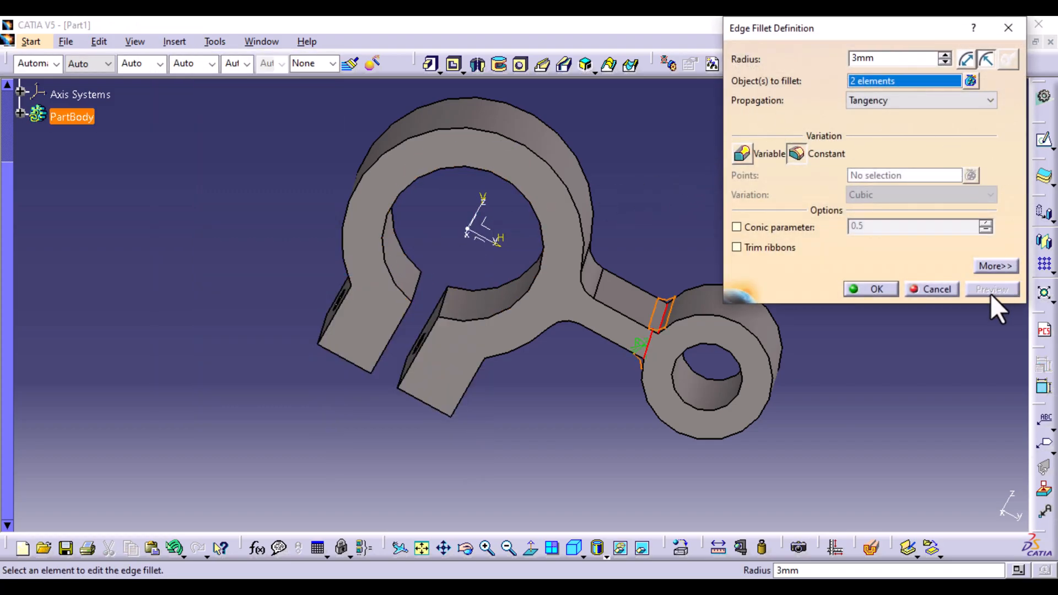
click(884, 288)
middle_drag(832, 262, 628, 212)
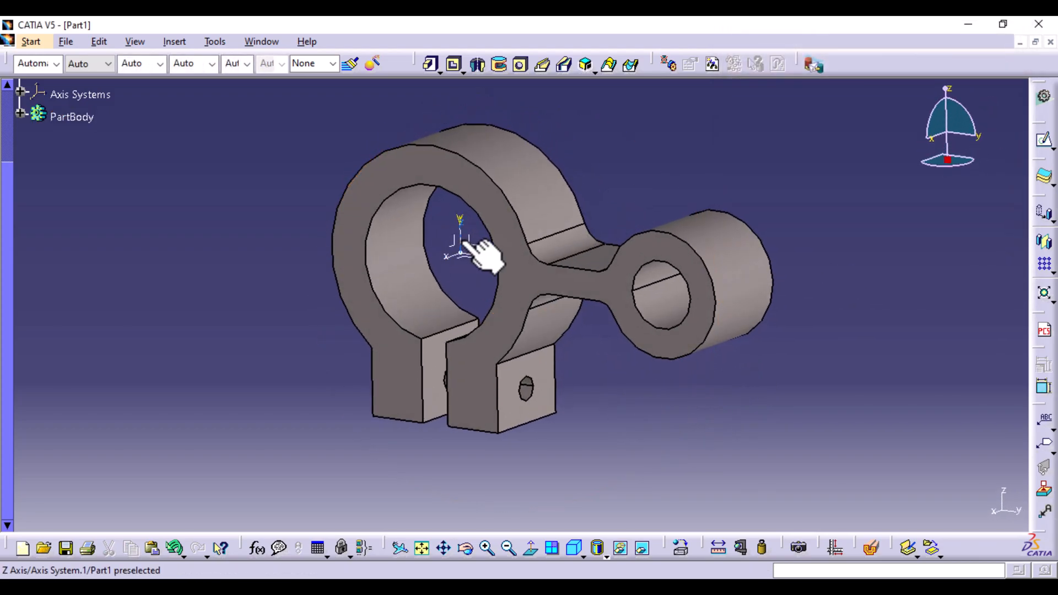
Start a sketch on the axis system's YZ plane, project both rings' outer edges into it and convert them to construction geometry
click(488, 248)
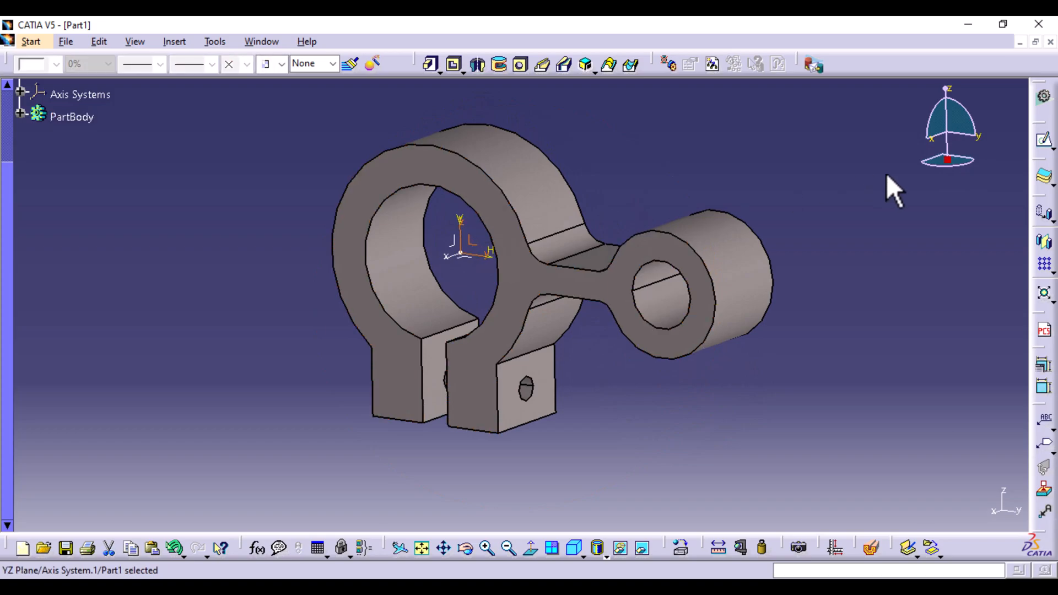
click(1045, 140)
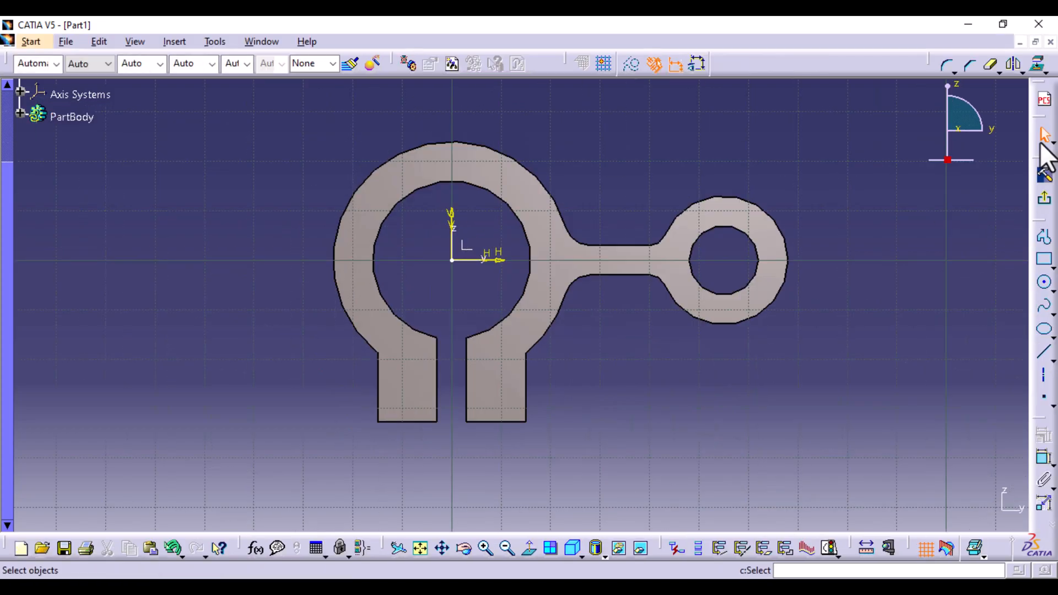
click(548, 189)
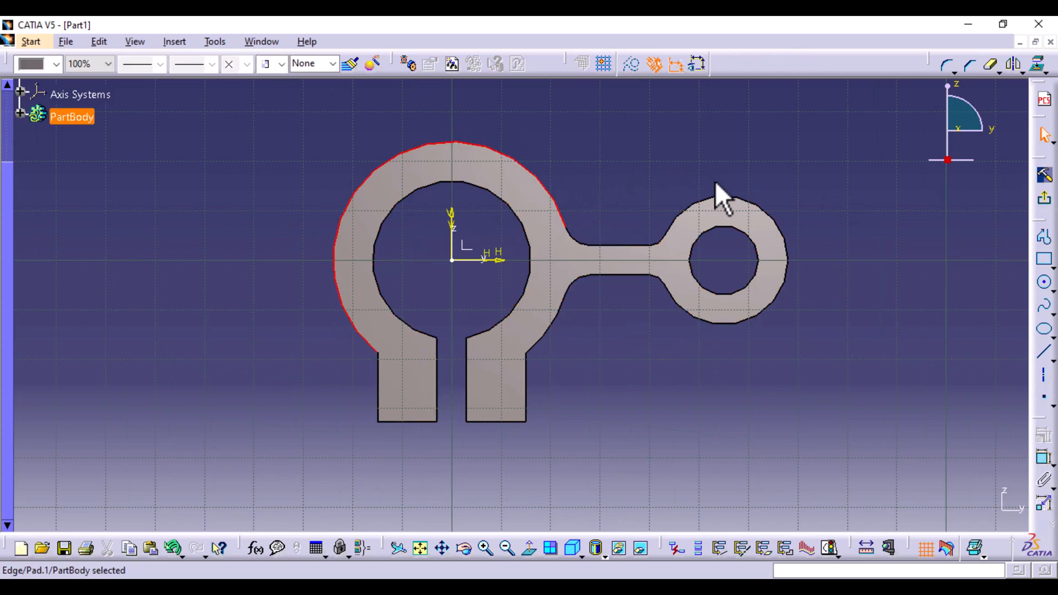
ctrl+click(744, 201)
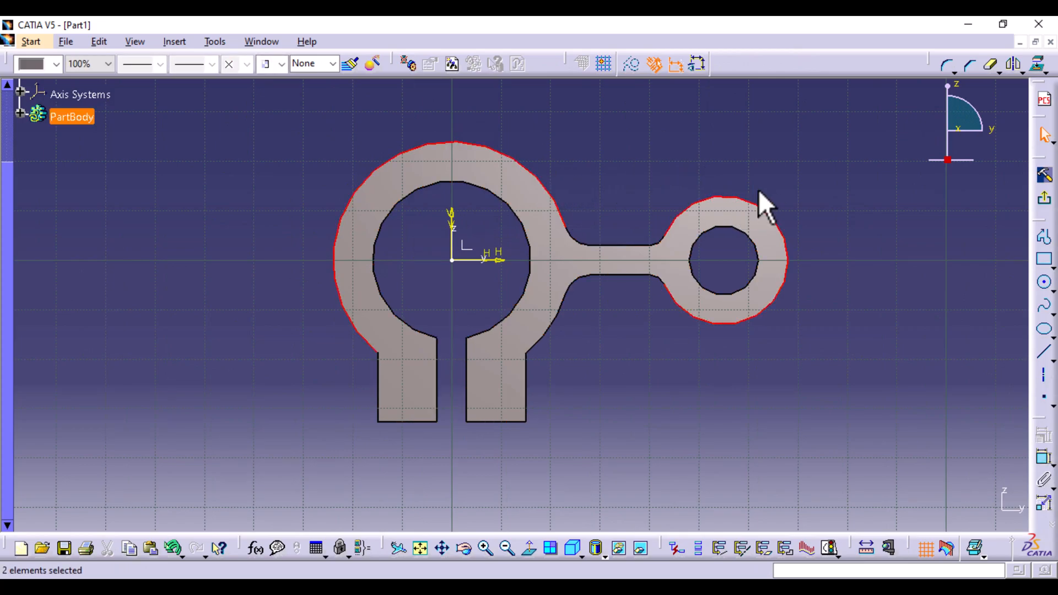
click(1038, 66)
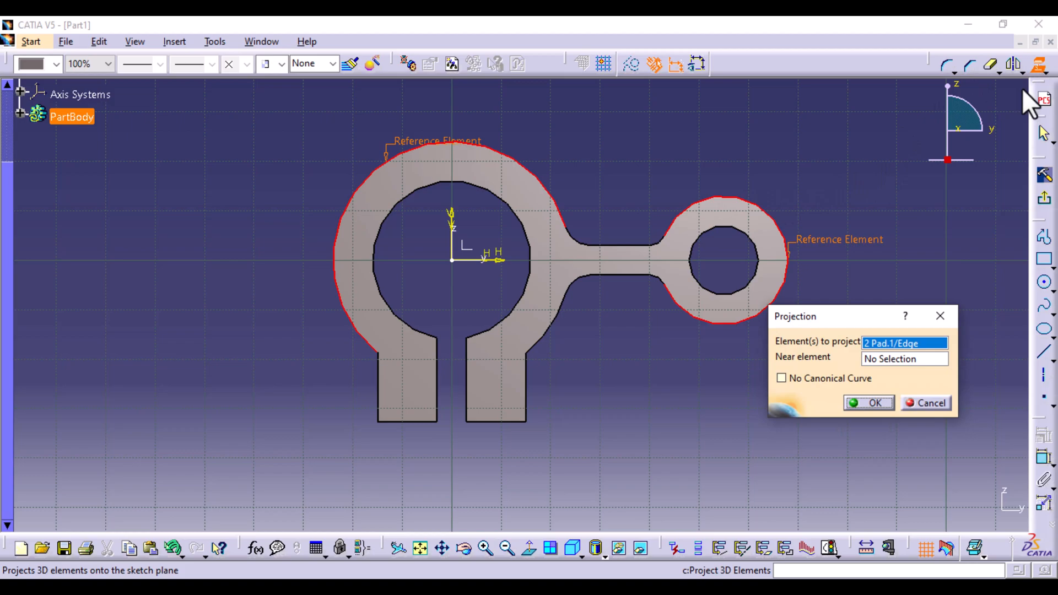
click(871, 404)
click(628, 68)
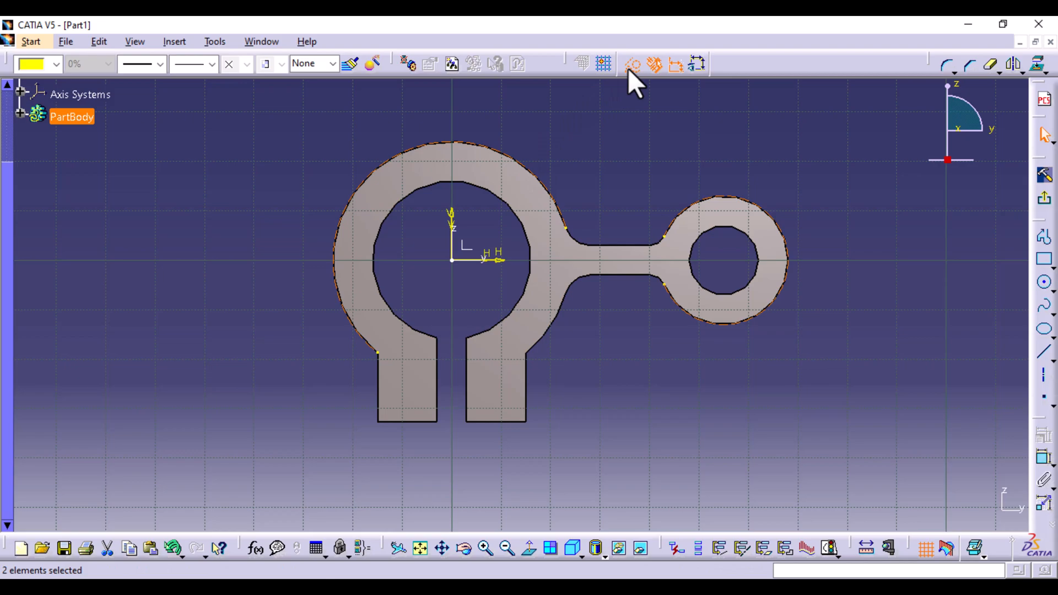
click(641, 122)
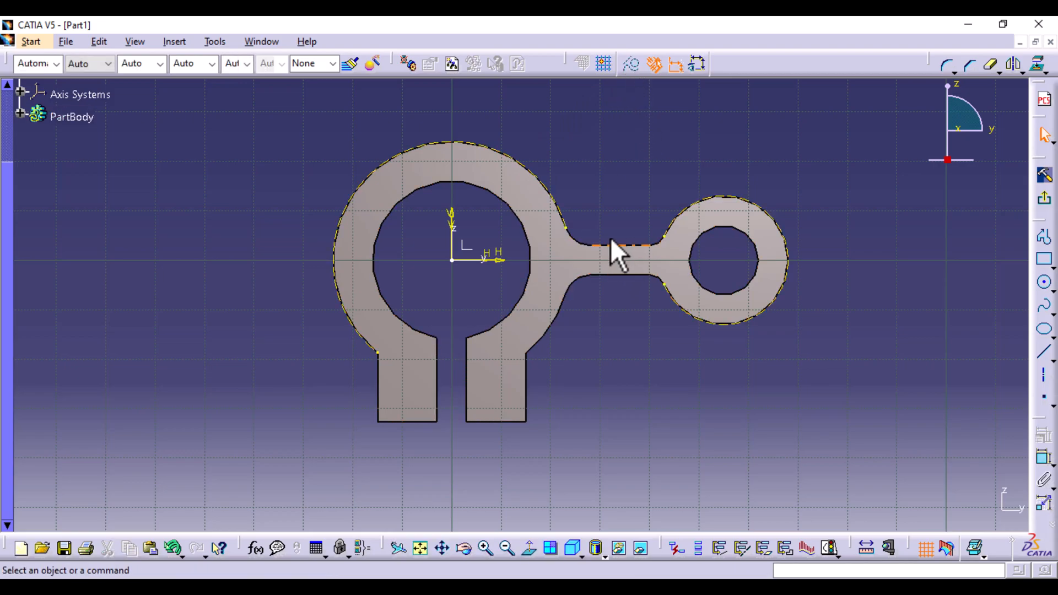
Draw a horizontal line above the arm from the large ring's projected arc to the small ring's, ending at about H 52.4 mm, V 12.7 mm
click(1044, 359)
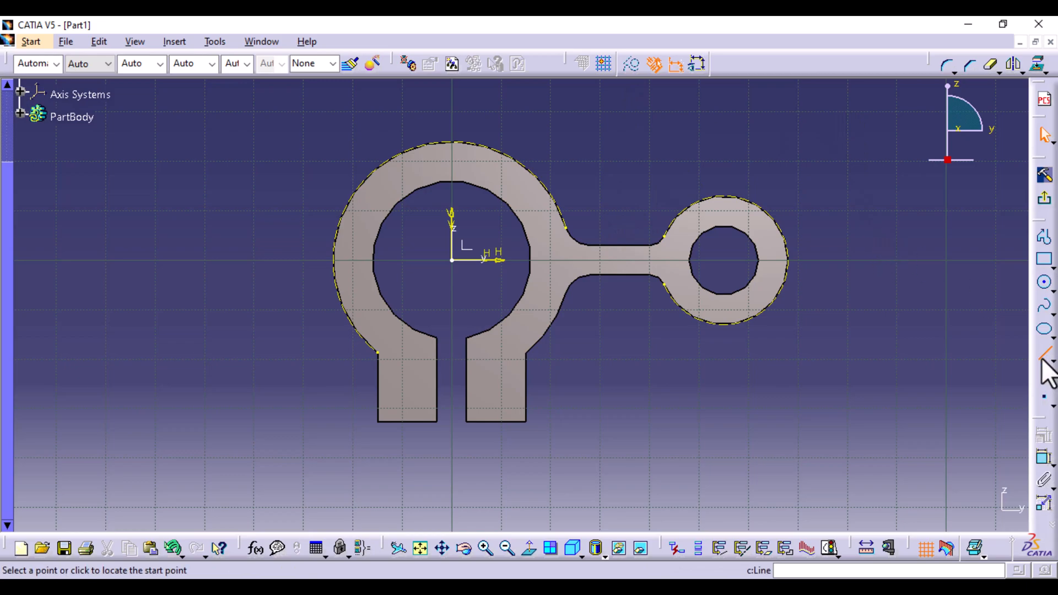
click(553, 194)
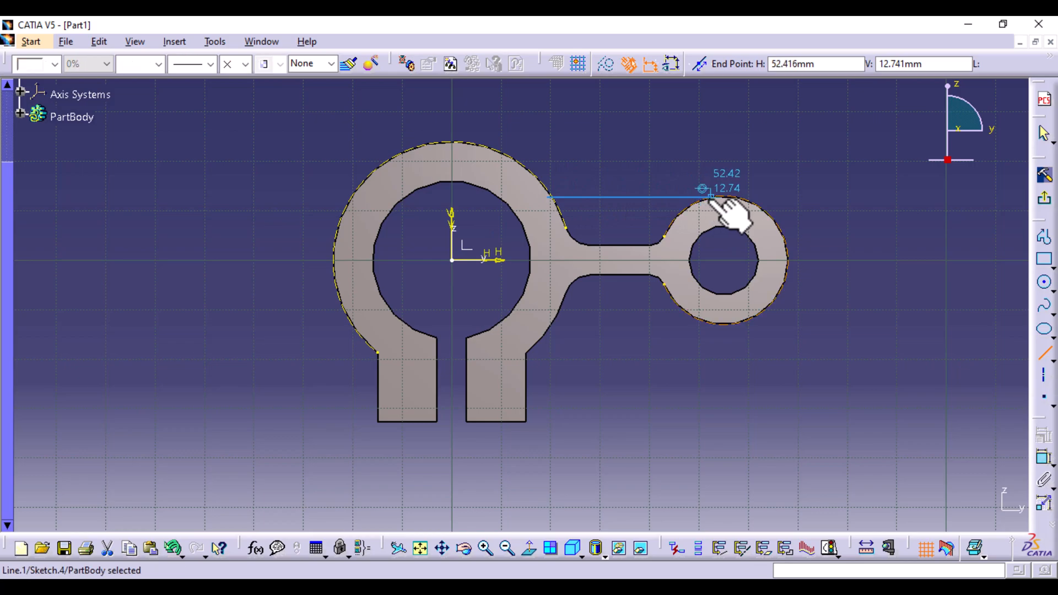
click(710, 196)
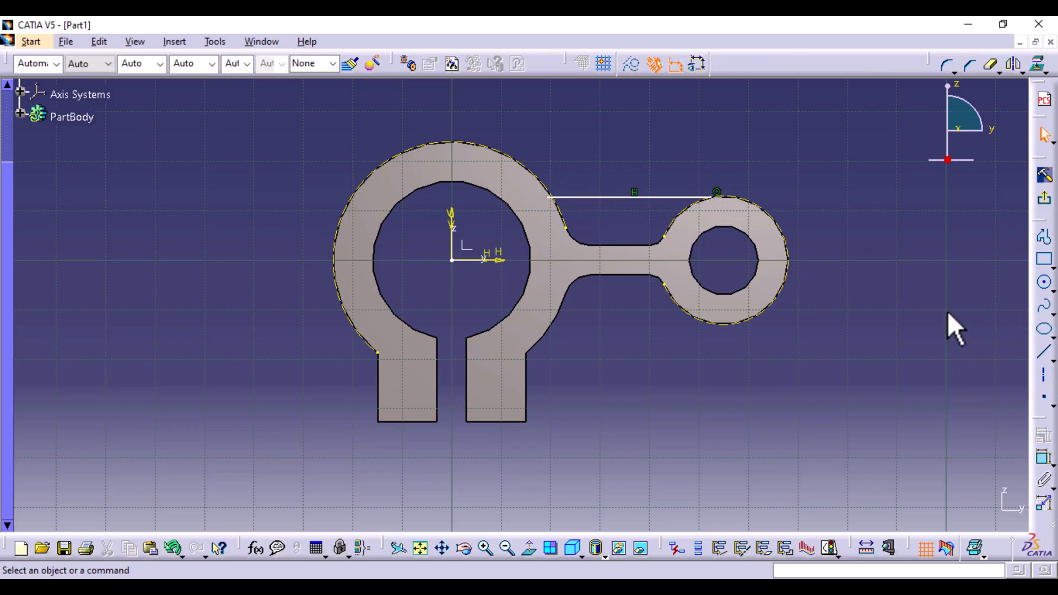
Constrain the horizontal line tangent to the small ring's projected arc and finish the sketch
click(644, 196)
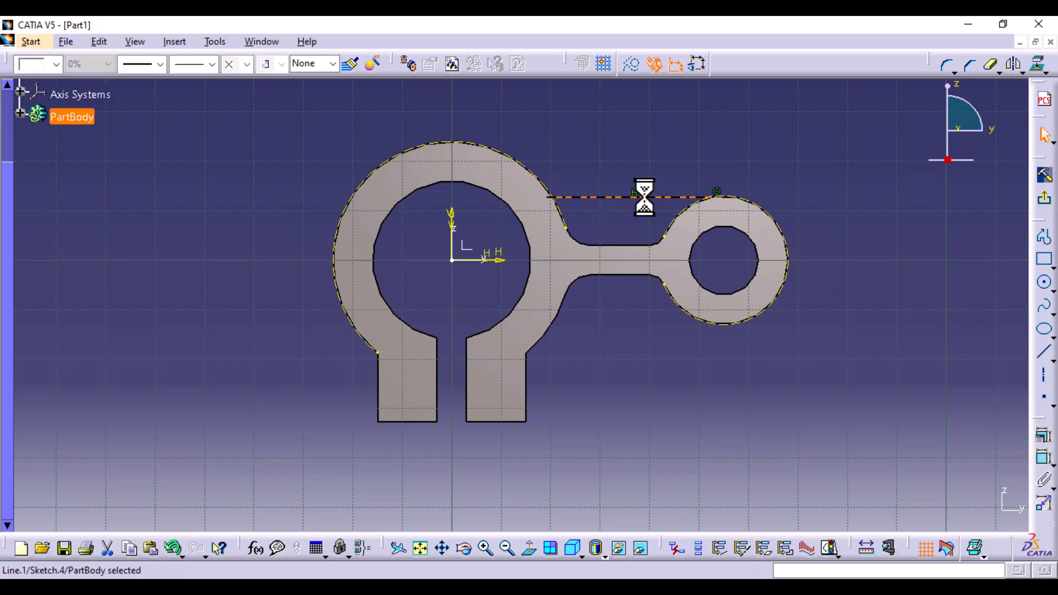
ctrl+click(675, 220)
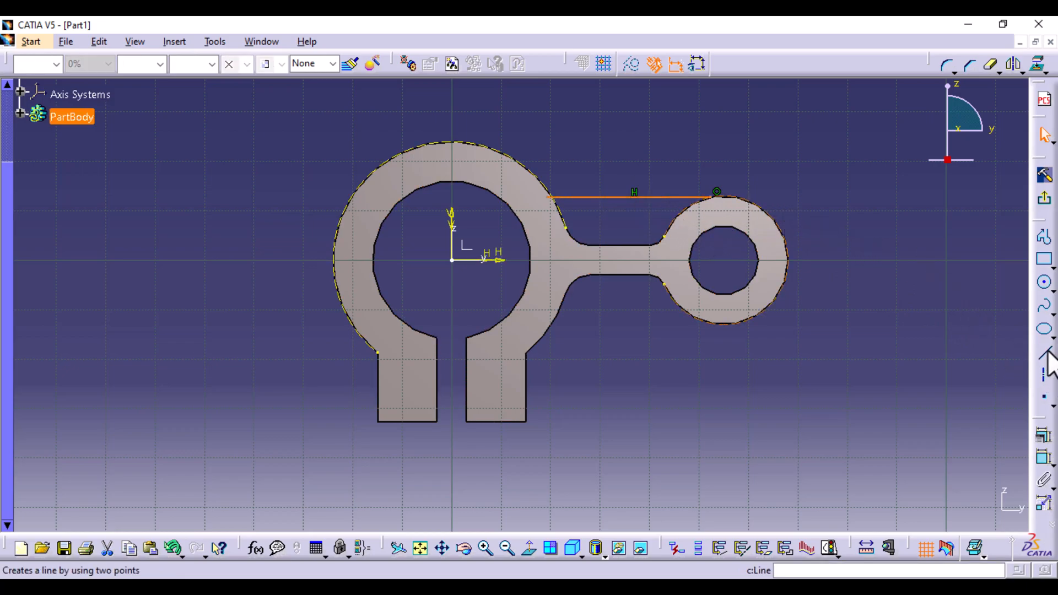
click(1043, 436)
click(874, 311)
drag(839, 210, 907, 210)
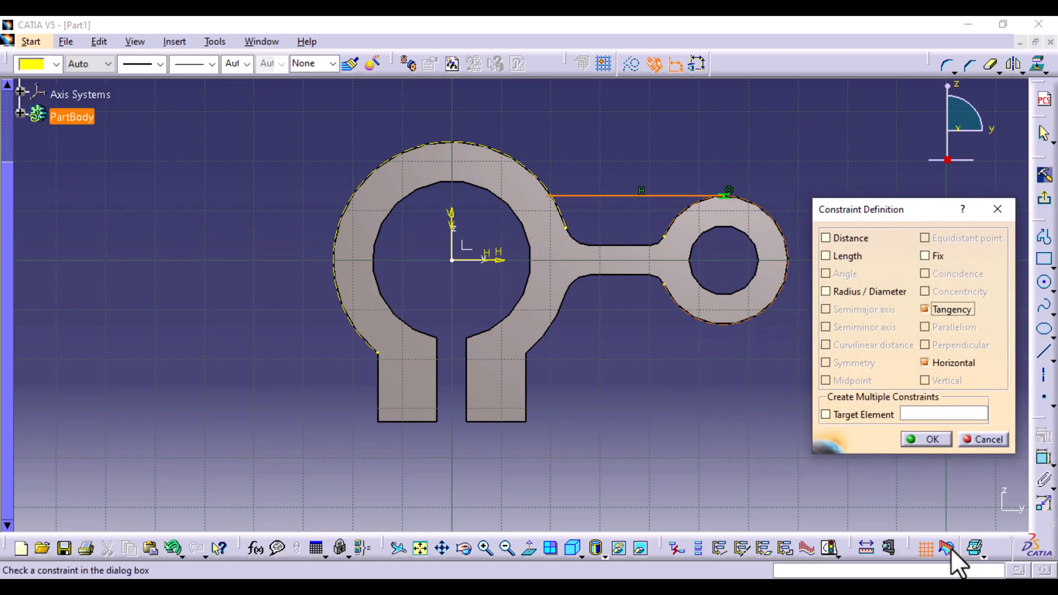
click(926, 441)
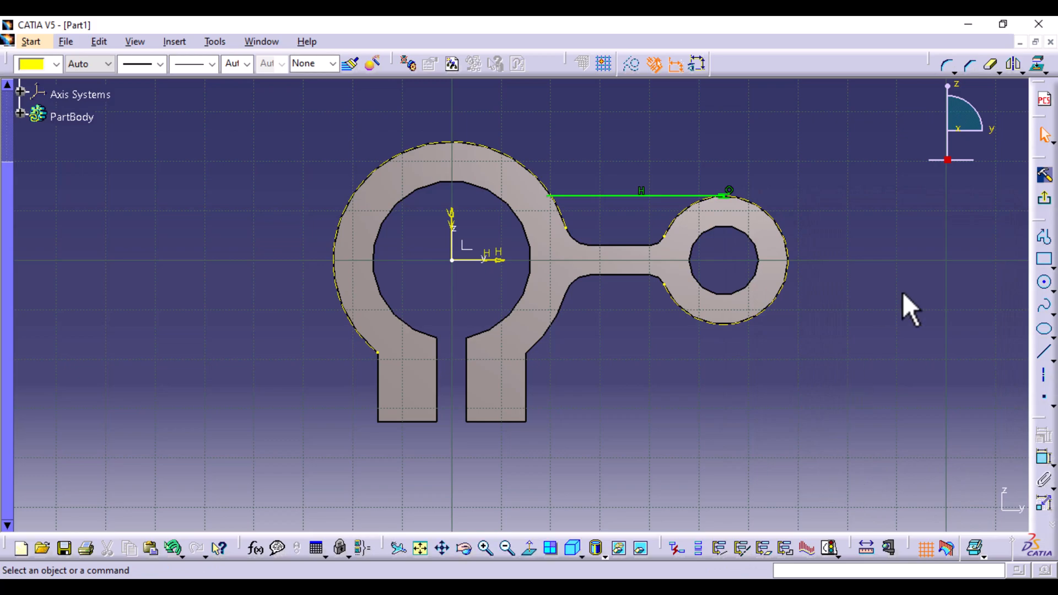
click(1044, 176)
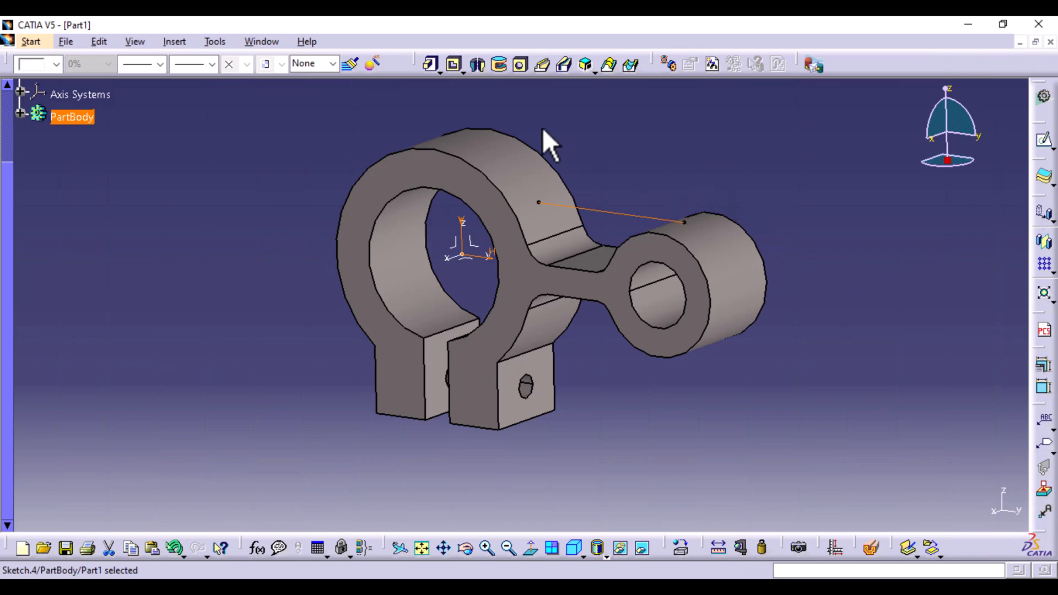
Create a From Side stiffener from the line sketch with 6 mm thickness and Neutral Fiber enabled
click(592, 73)
click(604, 93)
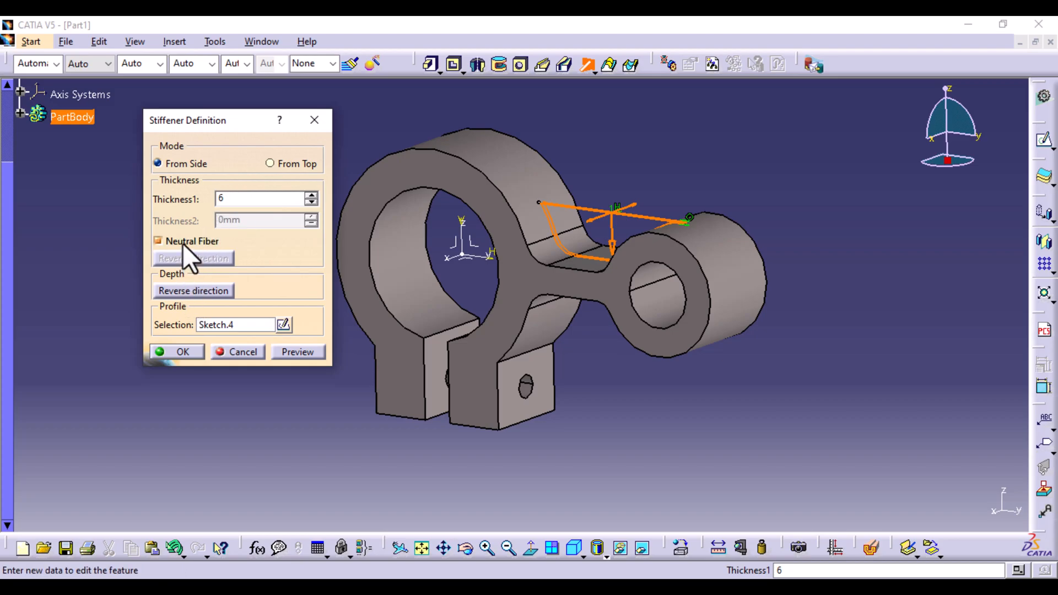
click(299, 351)
middle_drag(633, 154, 534, 295)
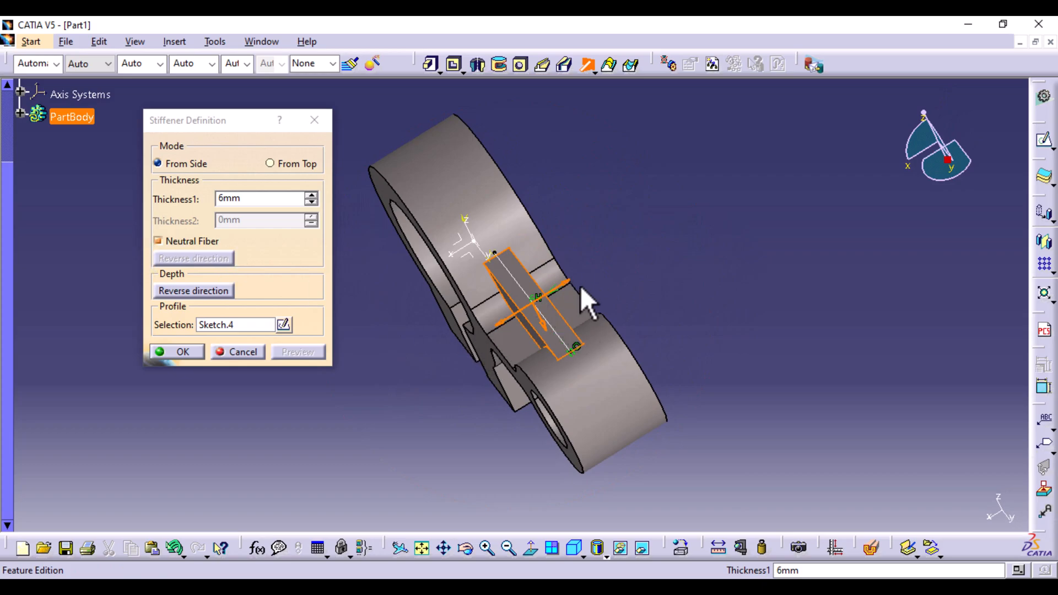
middle_drag(467, 484, 573, 419)
click(186, 351)
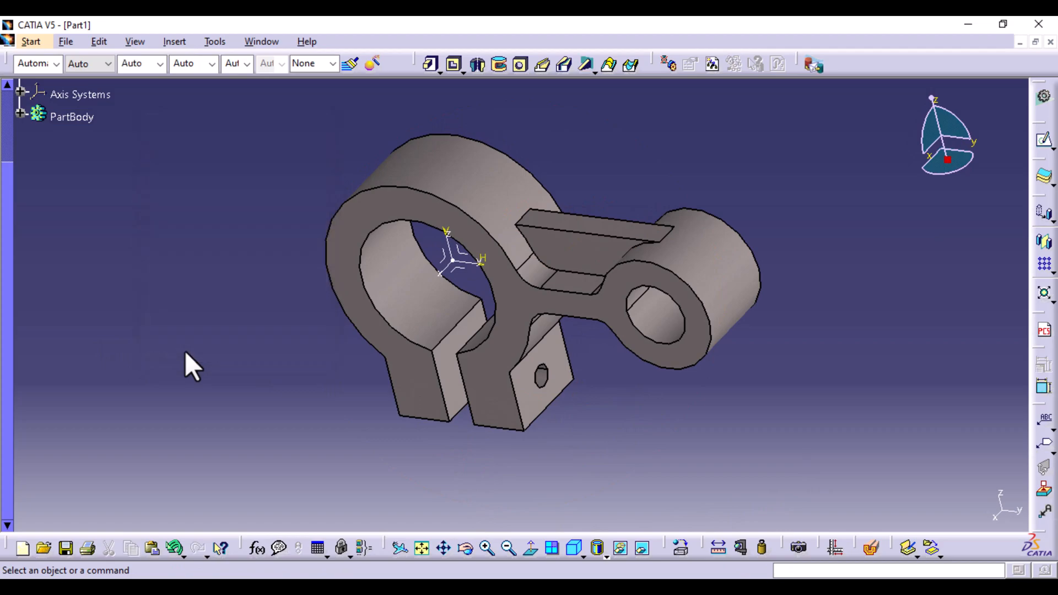
Mirror the stiffener about the axis system's XY plane to add a matching rib below the arm
middle_drag(586, 425, 599, 363)
click(21, 113)
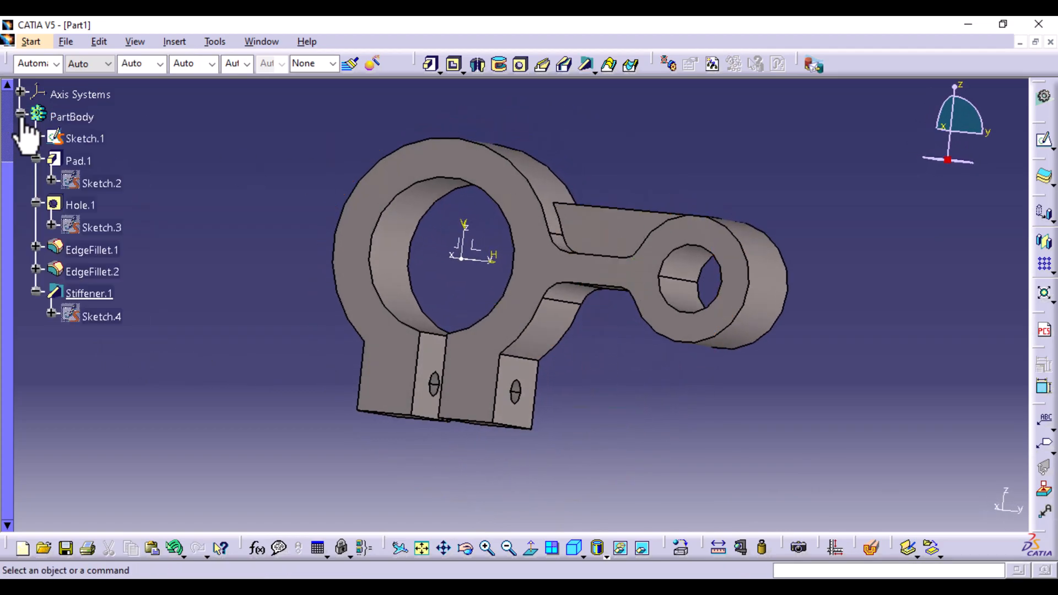
click(100, 294)
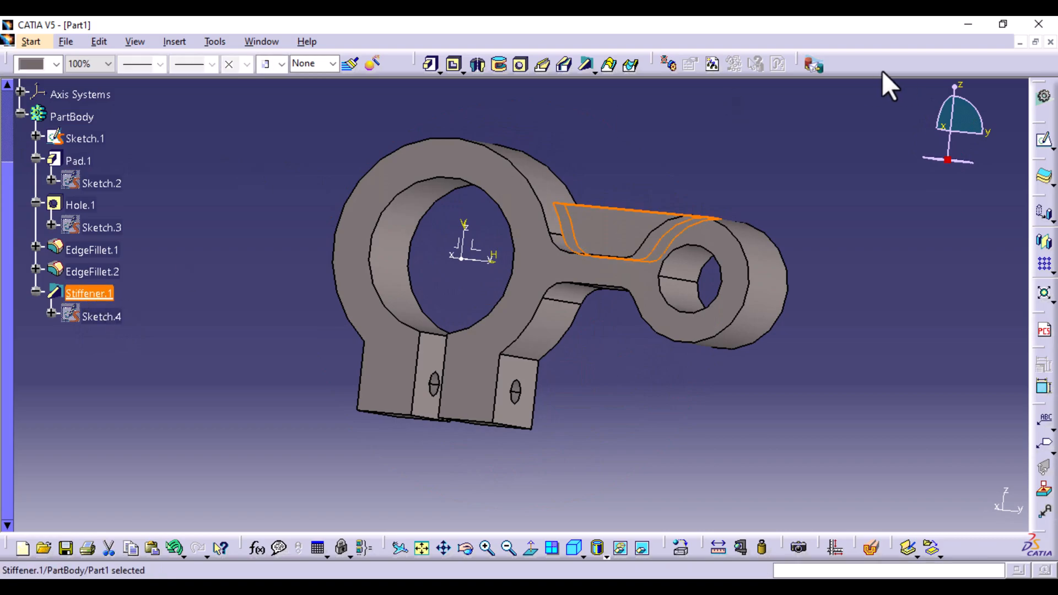
click(178, 44)
mouse_move(226, 304)
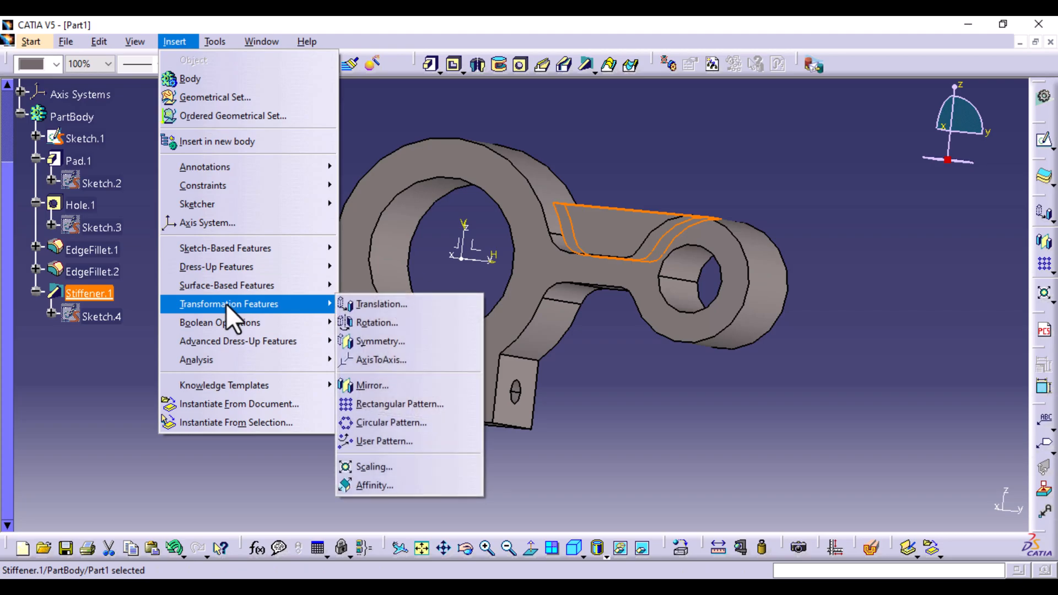
click(380, 386)
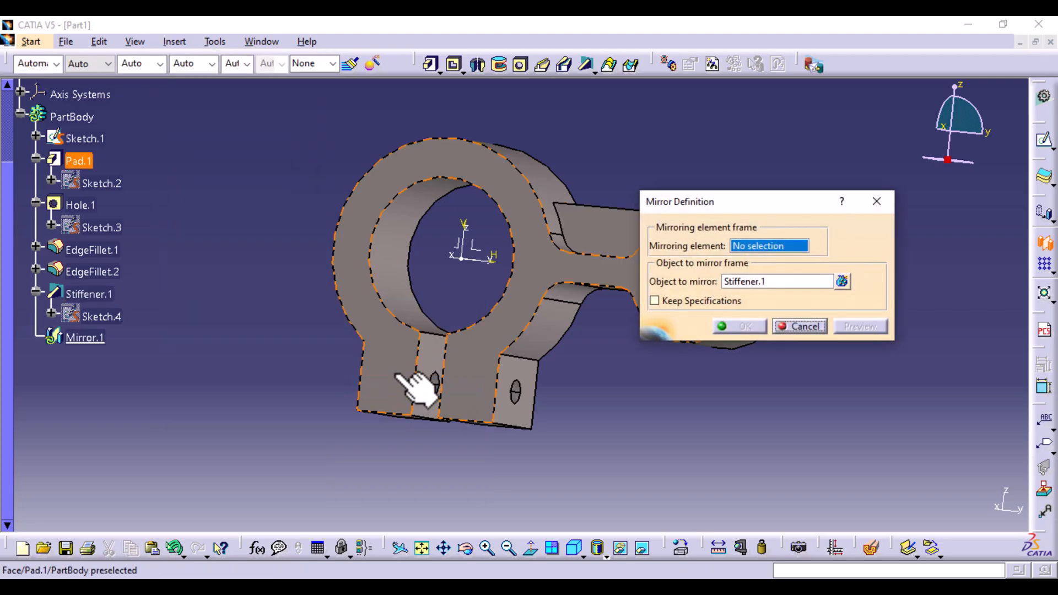
middle_drag(492, 209, 466, 270)
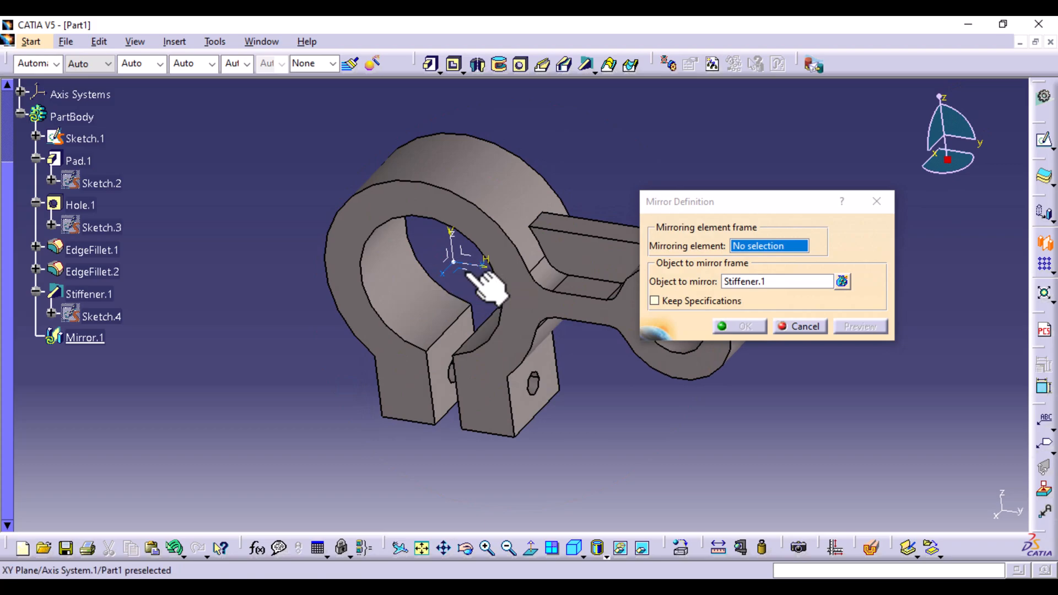
click(467, 272)
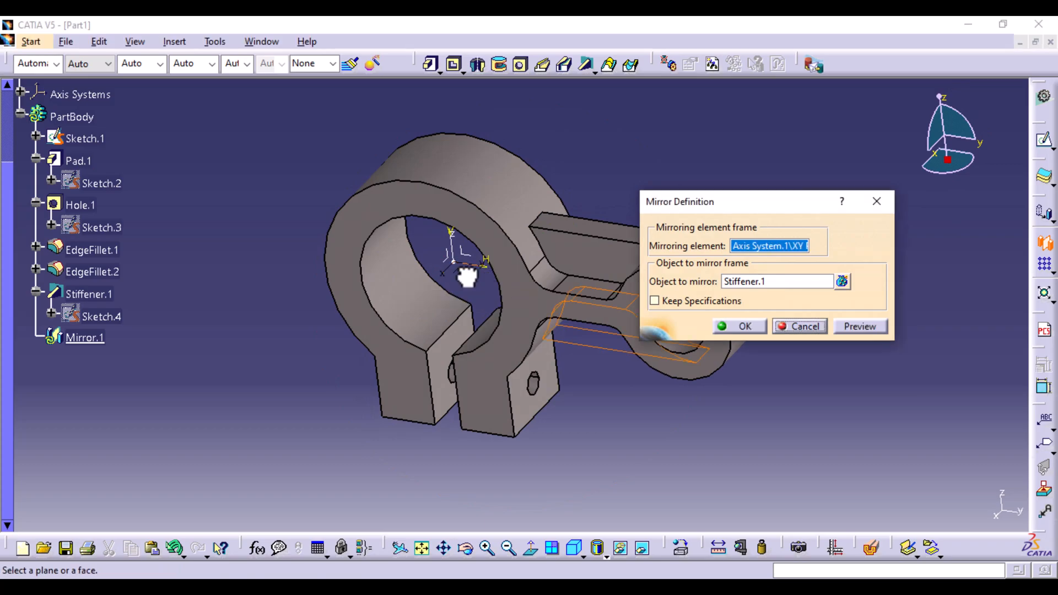
click(849, 326)
click(745, 326)
middle_drag(657, 457, 639, 427)
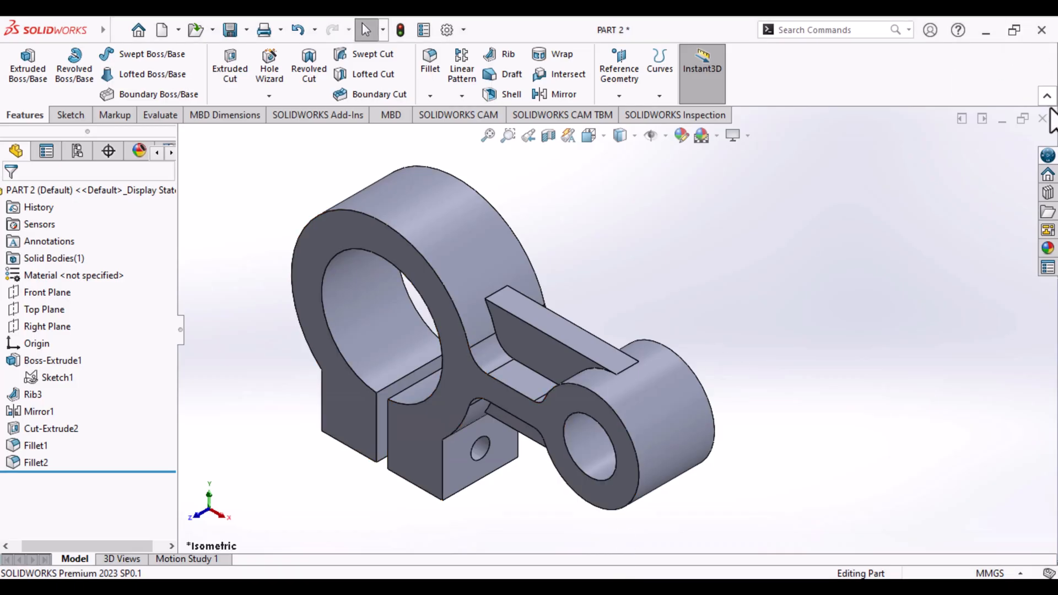
In SOLIDWORKS, close the open PART 2 document without saving it and create a new part document
click(1042, 119)
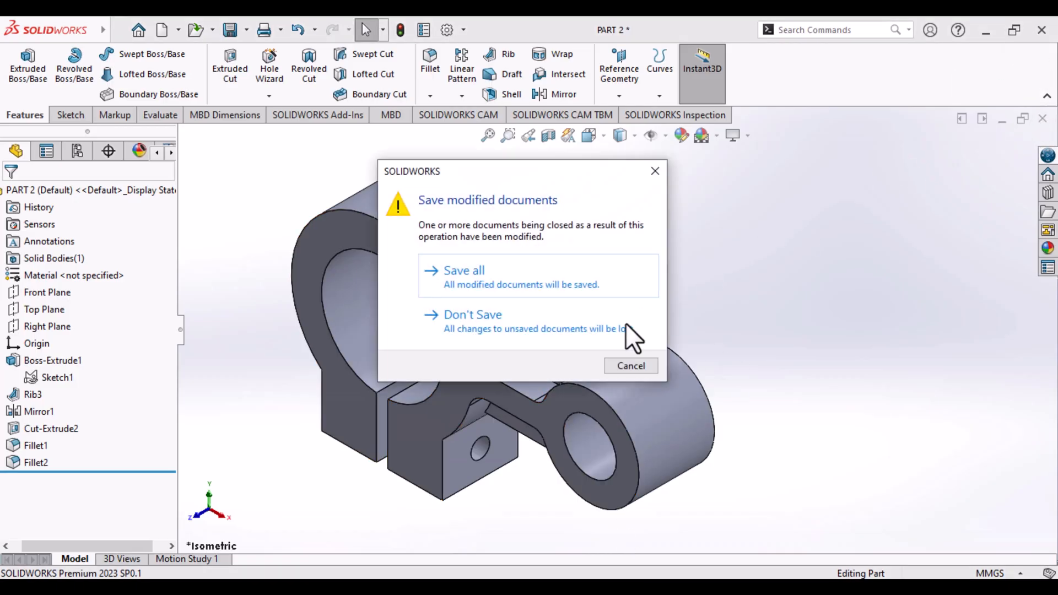
click(592, 331)
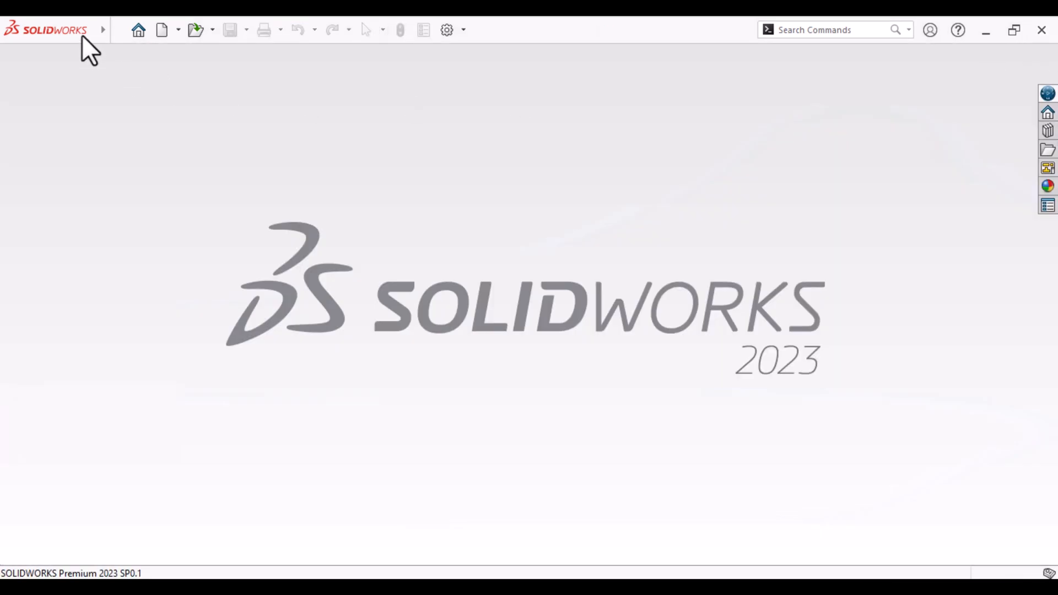
click(138, 38)
click(81, 216)
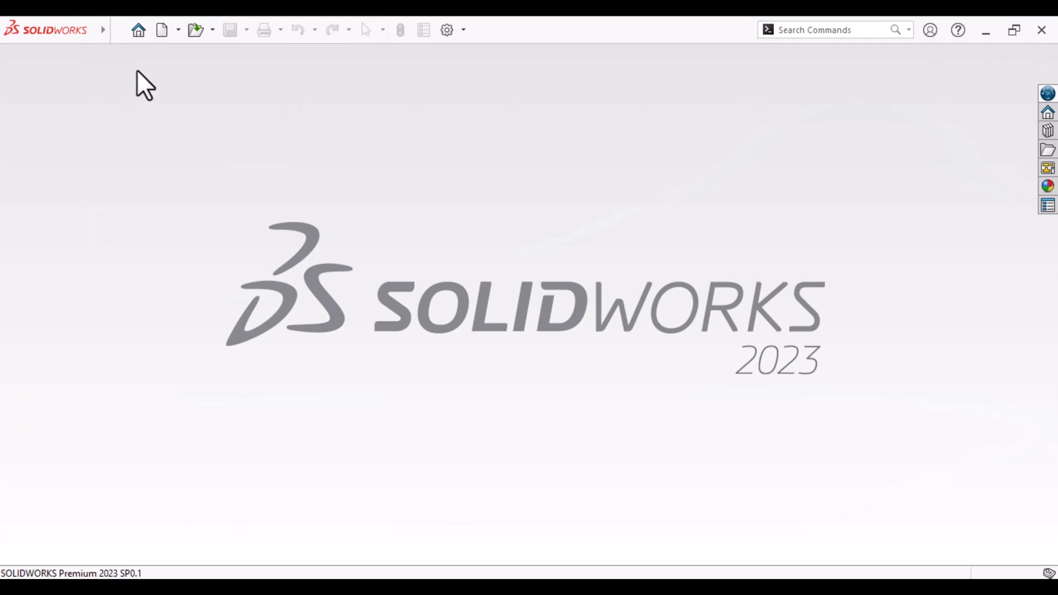
click(144, 31)
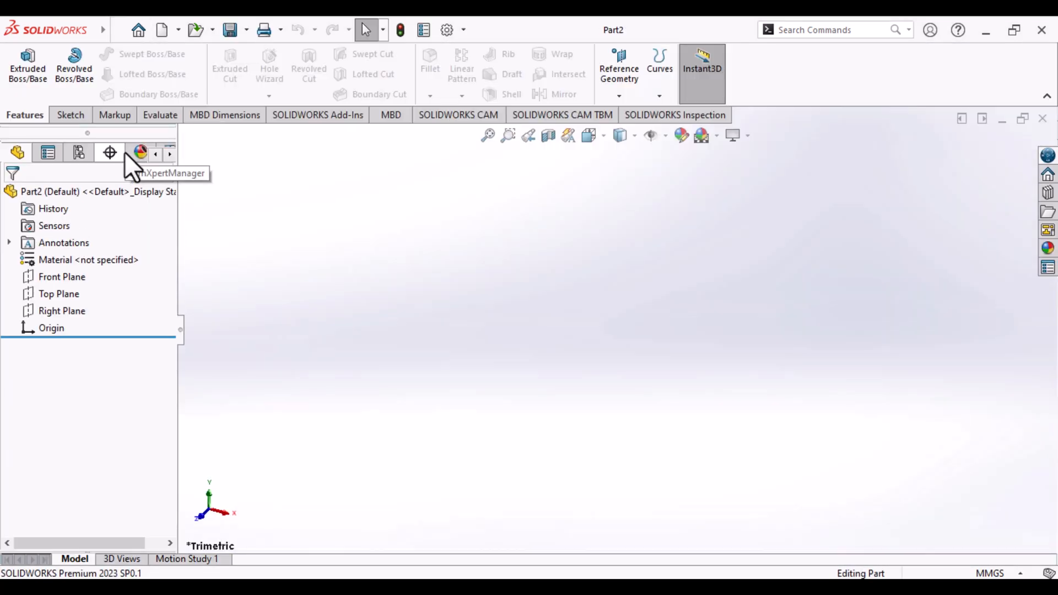
Start a new sketch on the Front Plane
click(82, 279)
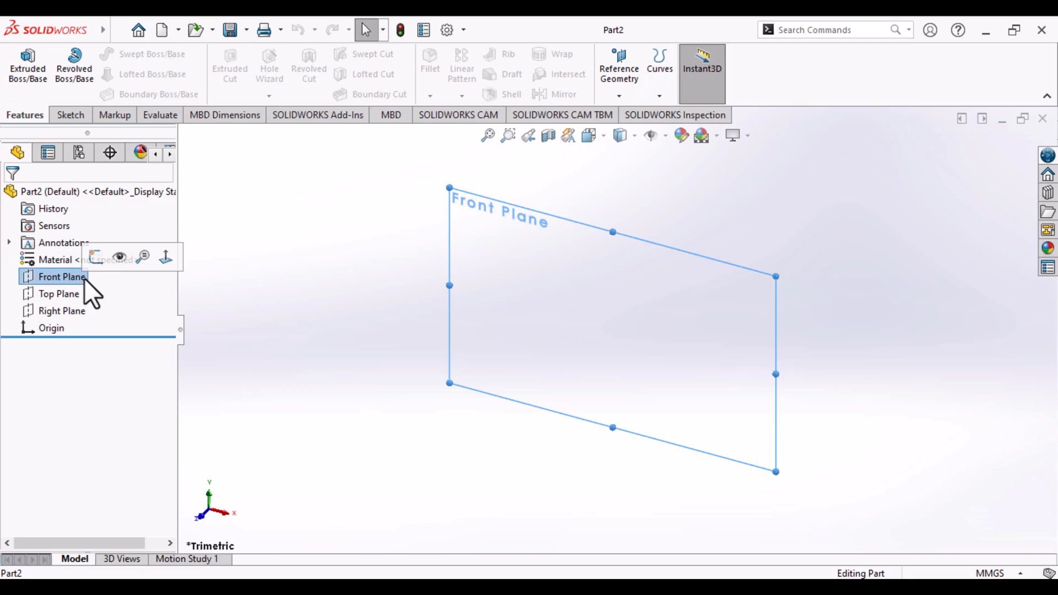
click(73, 115)
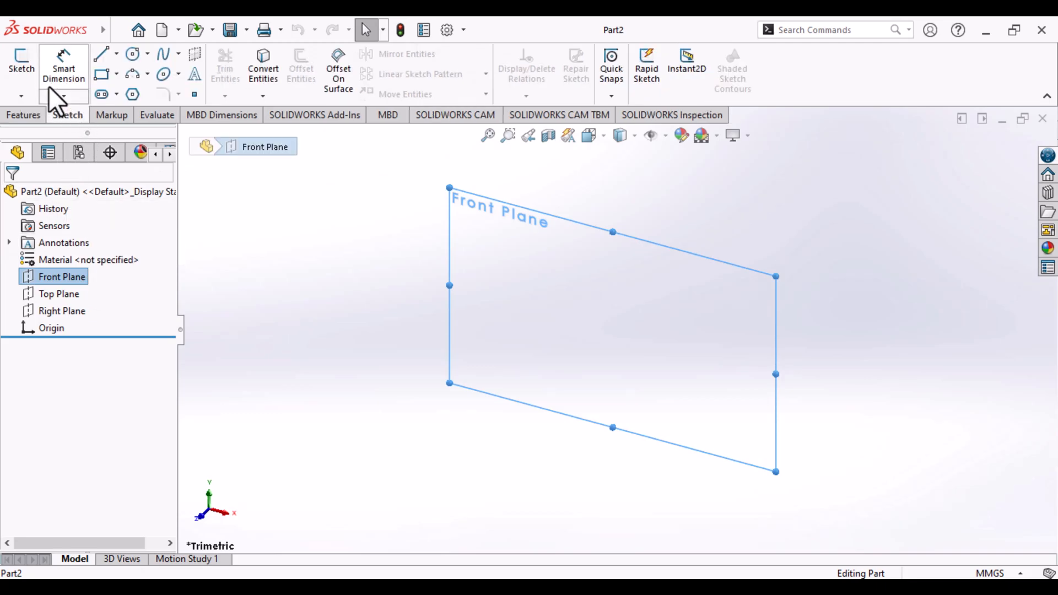
click(23, 70)
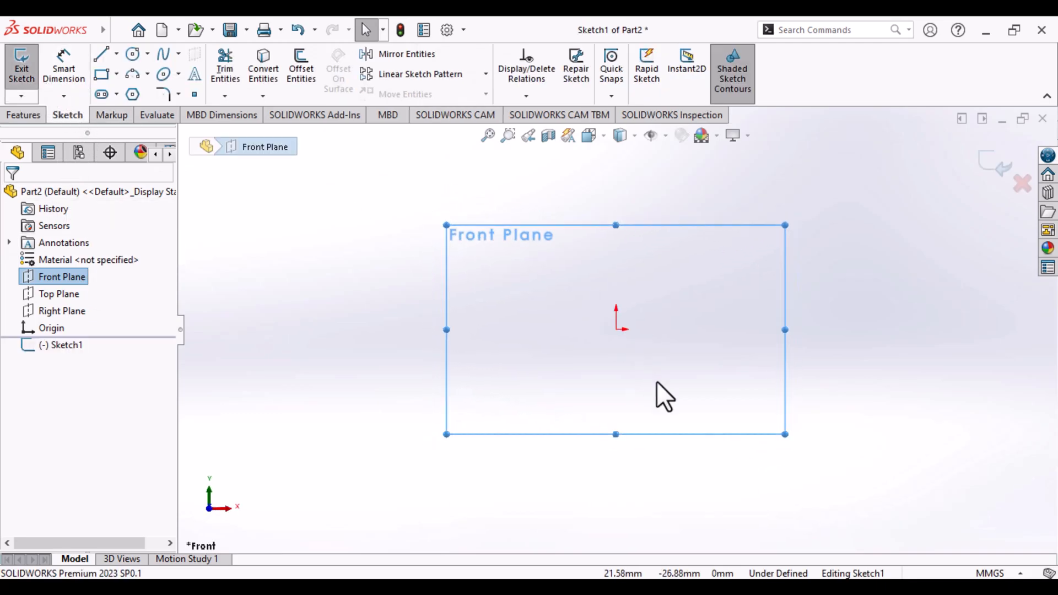
scroll(666, 335, down, 2)
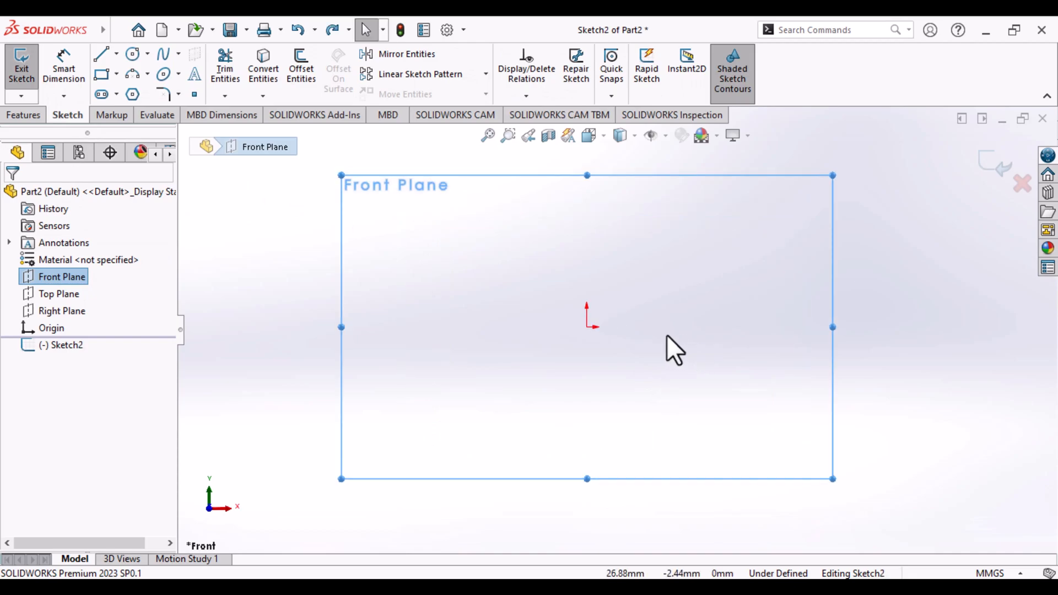
Sketch concentric circles of about 52 and 27 mm diameter at the origin, and of about 29 and 16 mm about 59 mm horizontally to the right
click(136, 49)
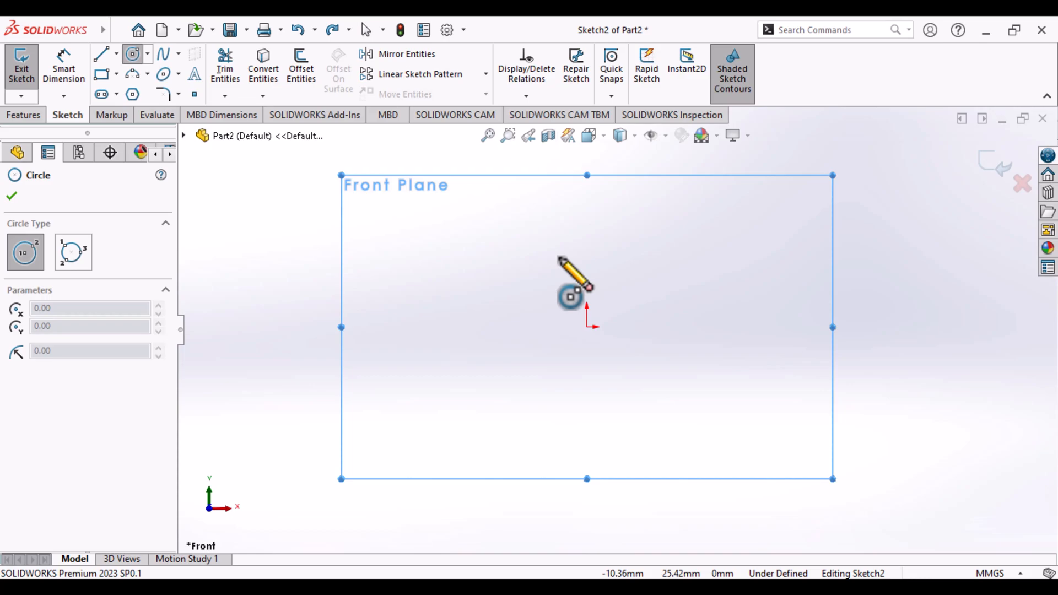
drag(586, 327, 636, 277)
drag(587, 327, 611, 297)
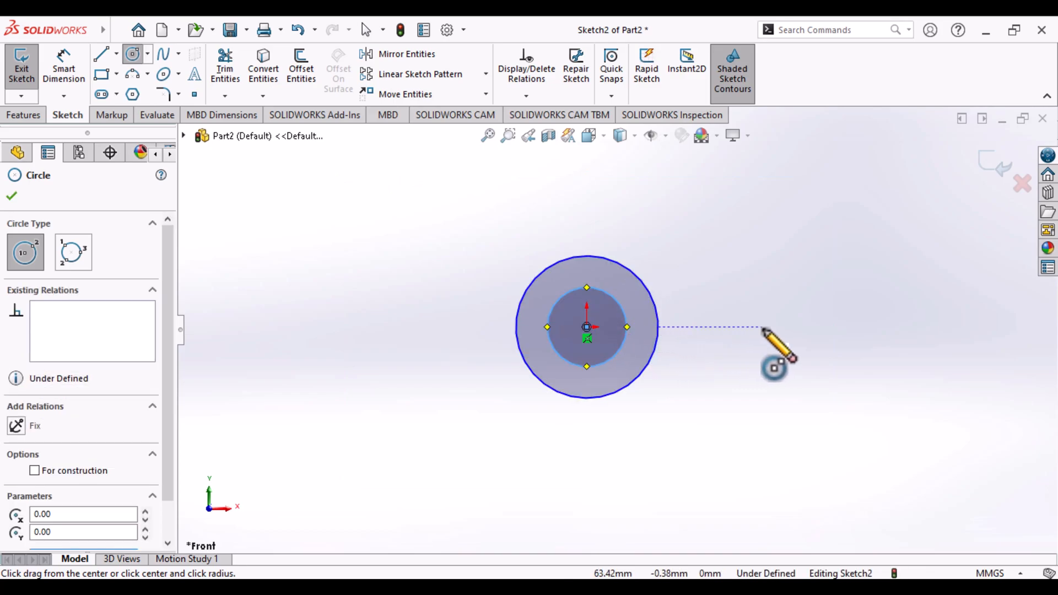
drag(763, 327, 783, 315)
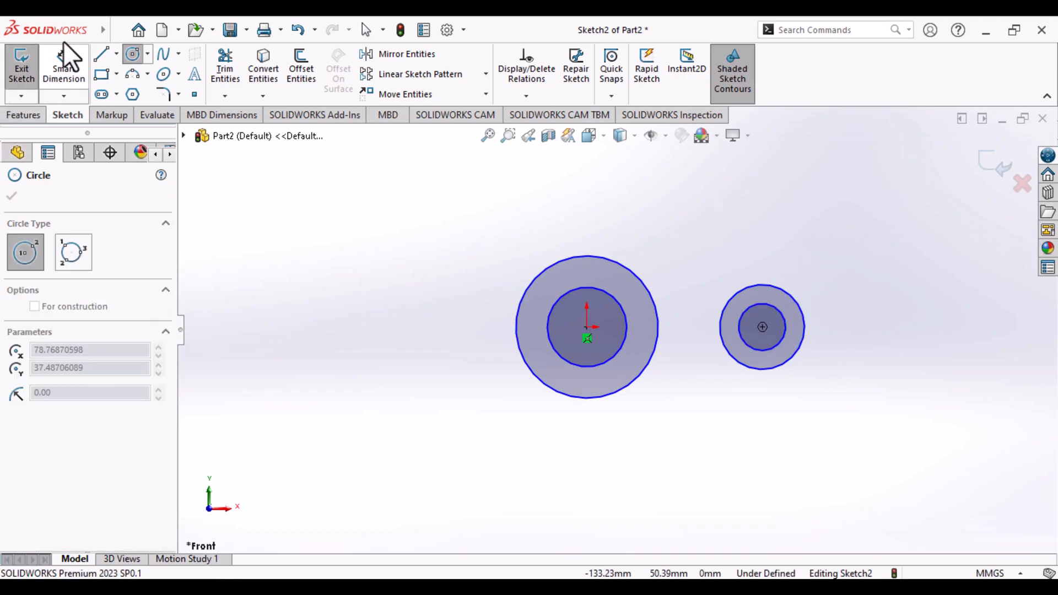
Dimension the two circles at the origin, setting the outer diameter to 48 mm and the inner diameter to 32 mm
click(67, 61)
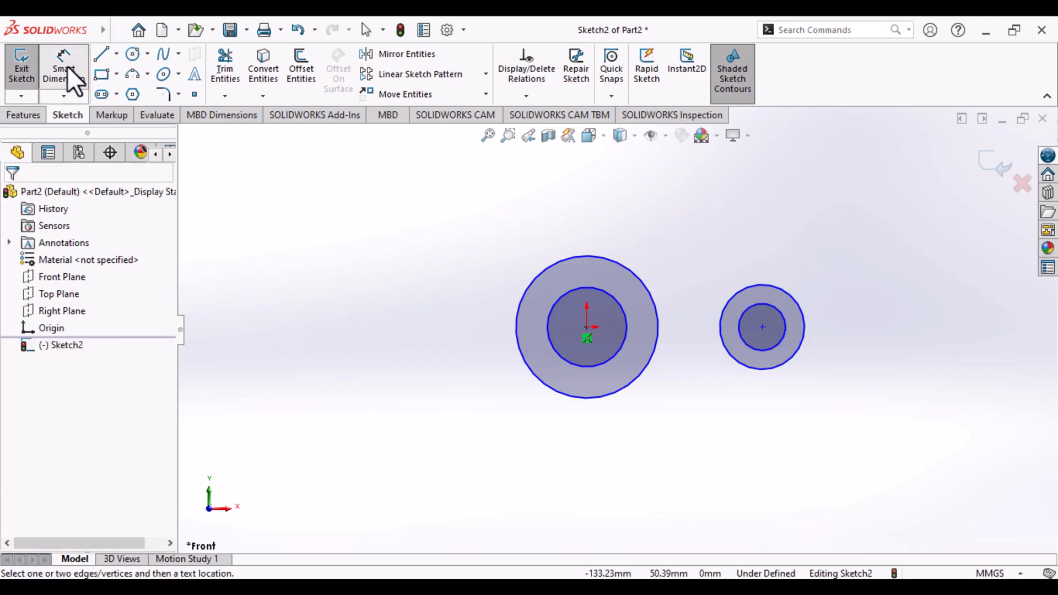
click(633, 272)
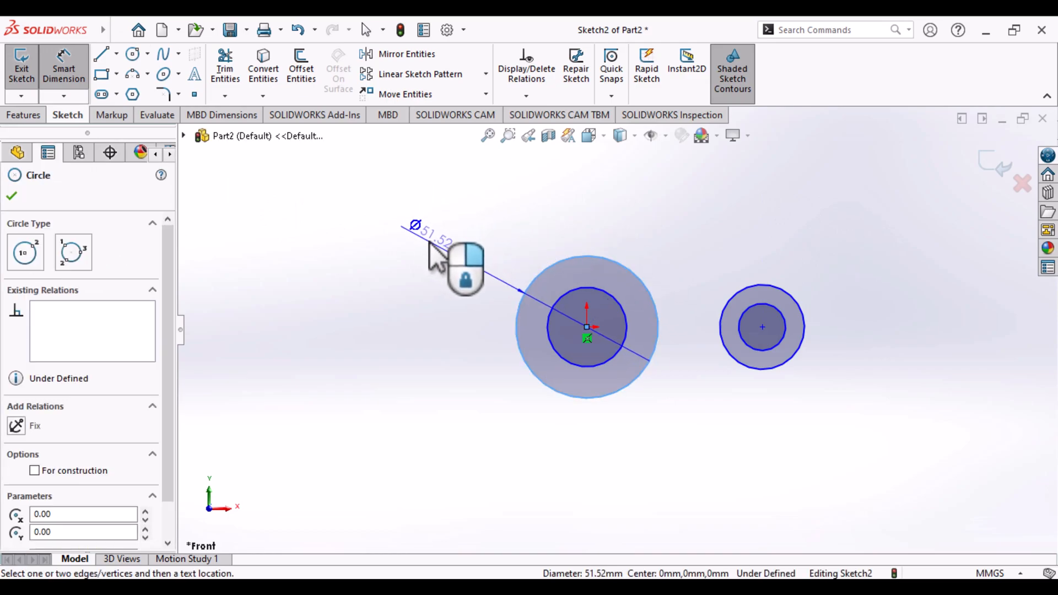
click(430, 243)
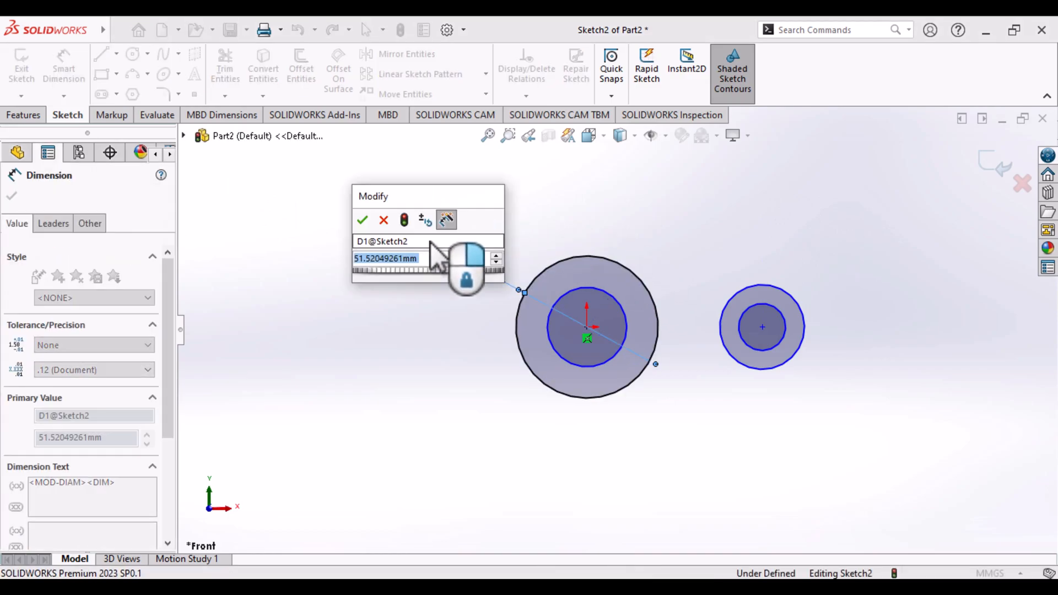
text(48)
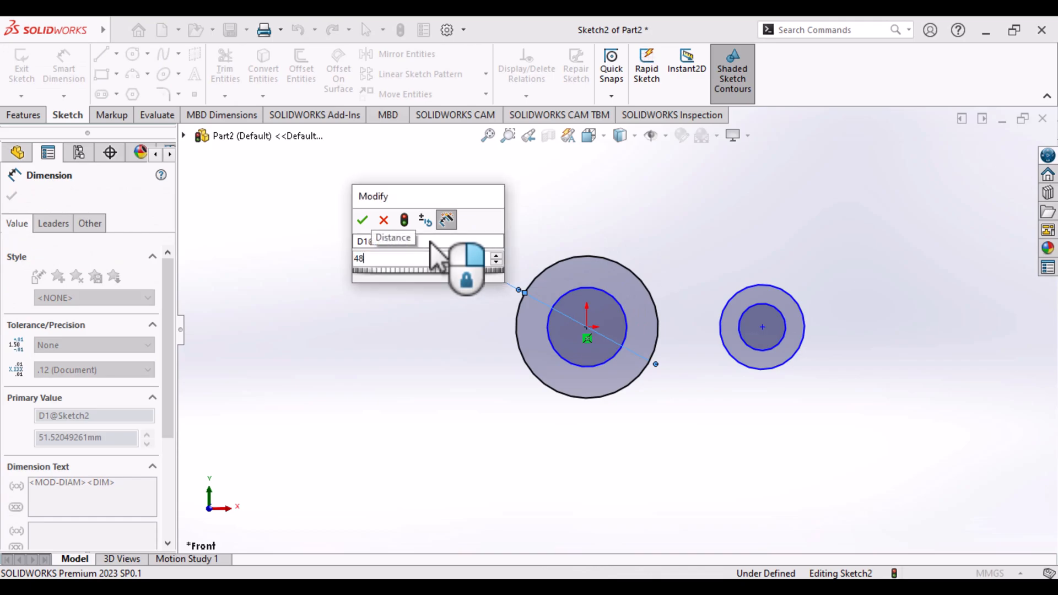
key(Return)
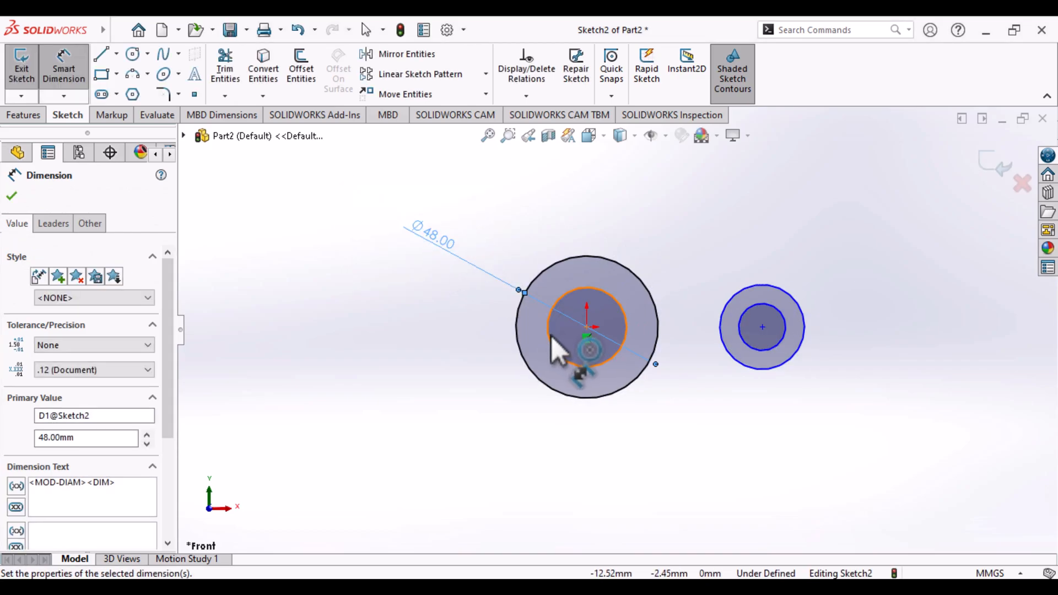
click(544, 334)
click(388, 304)
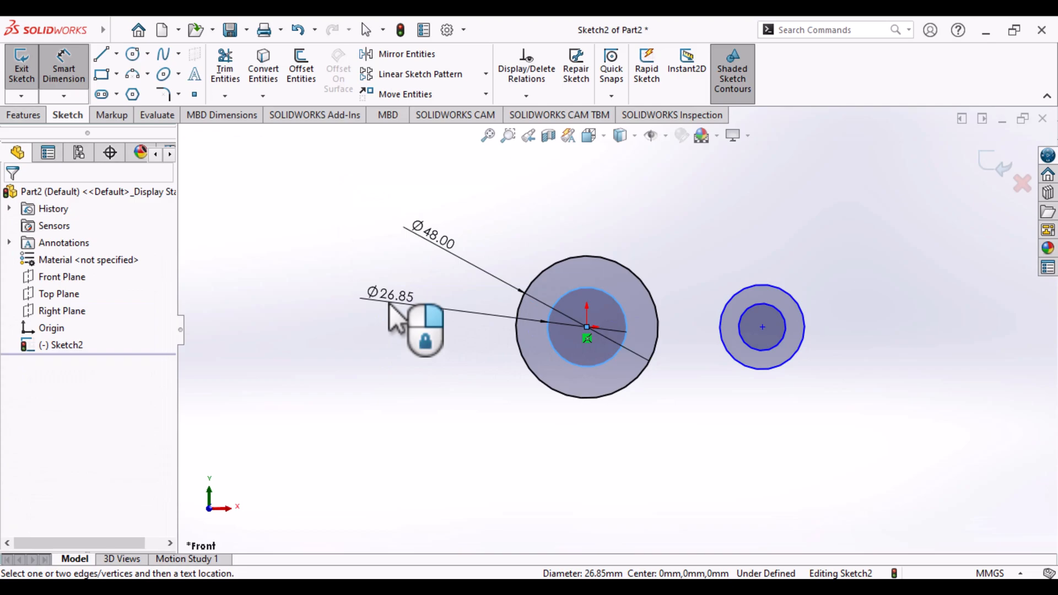
text(32)
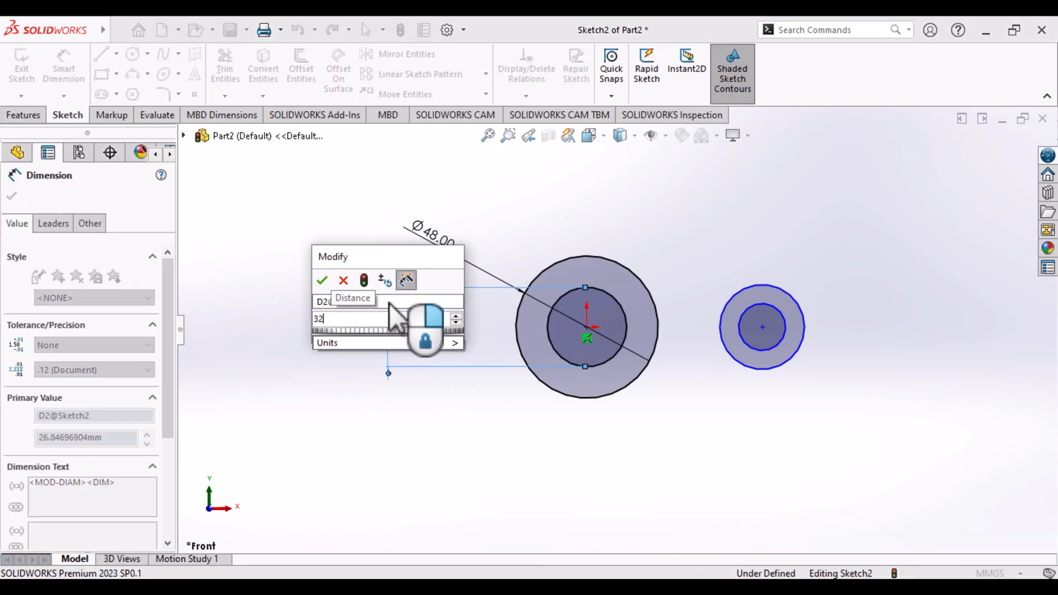
key(Return)
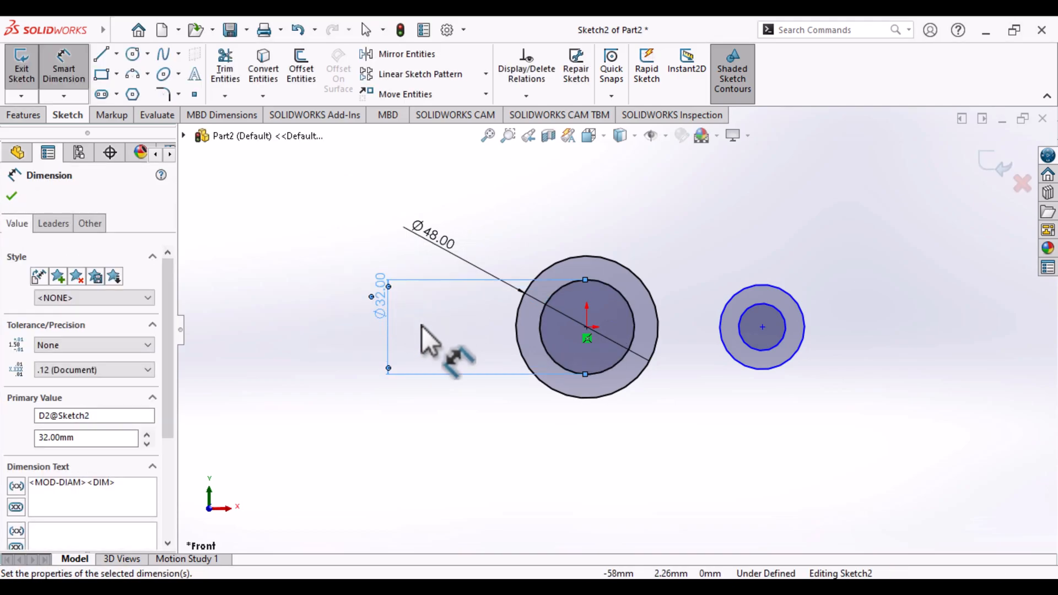
Dimension the smaller circle pair, setting its outer diameter to 26 mm and its inner diameter to 14 mm
click(805, 322)
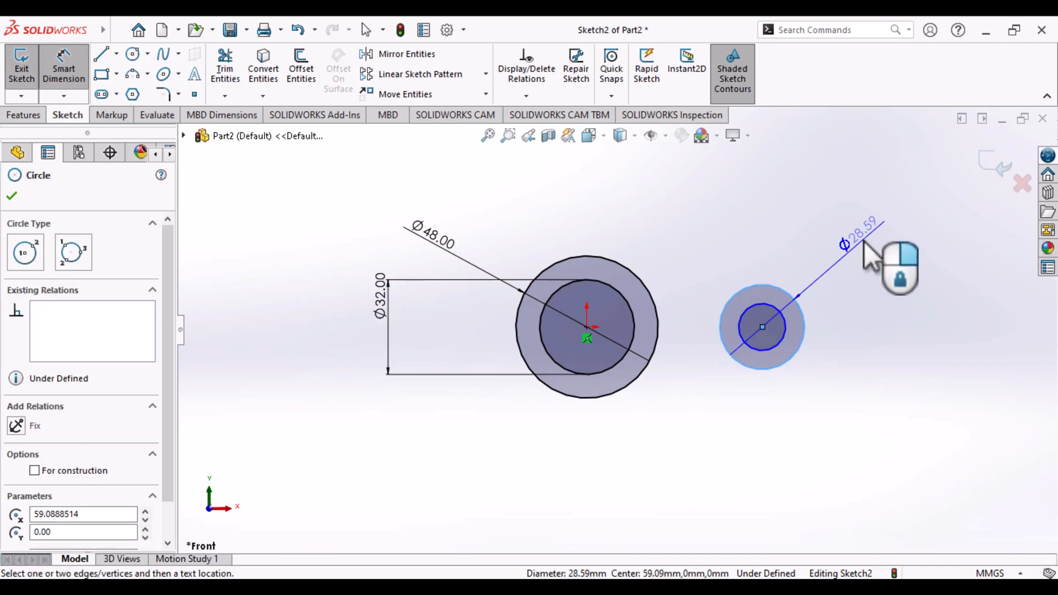
click(870, 254)
text(26)
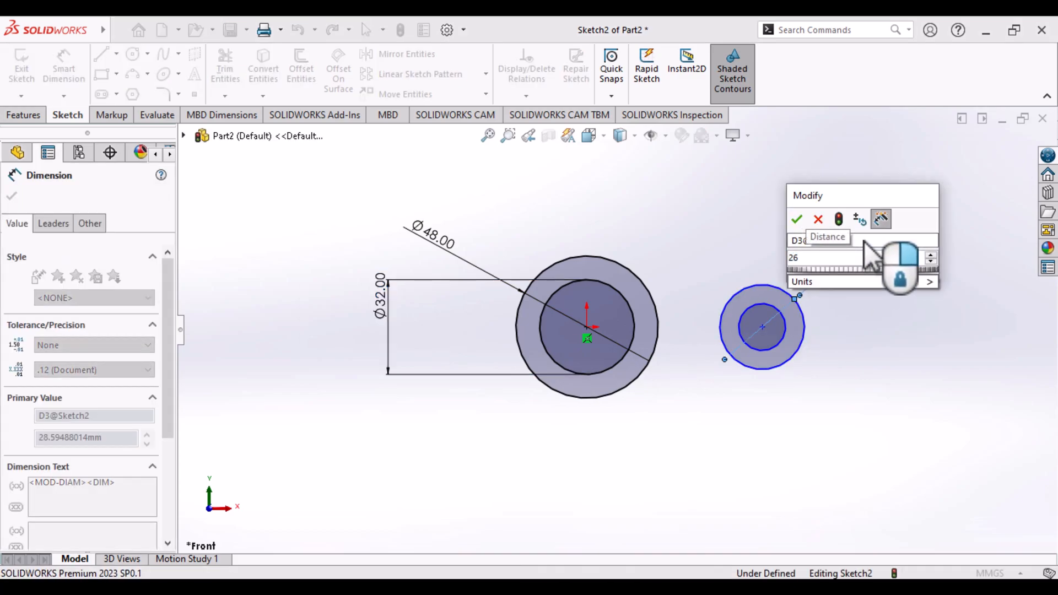
key(Return)
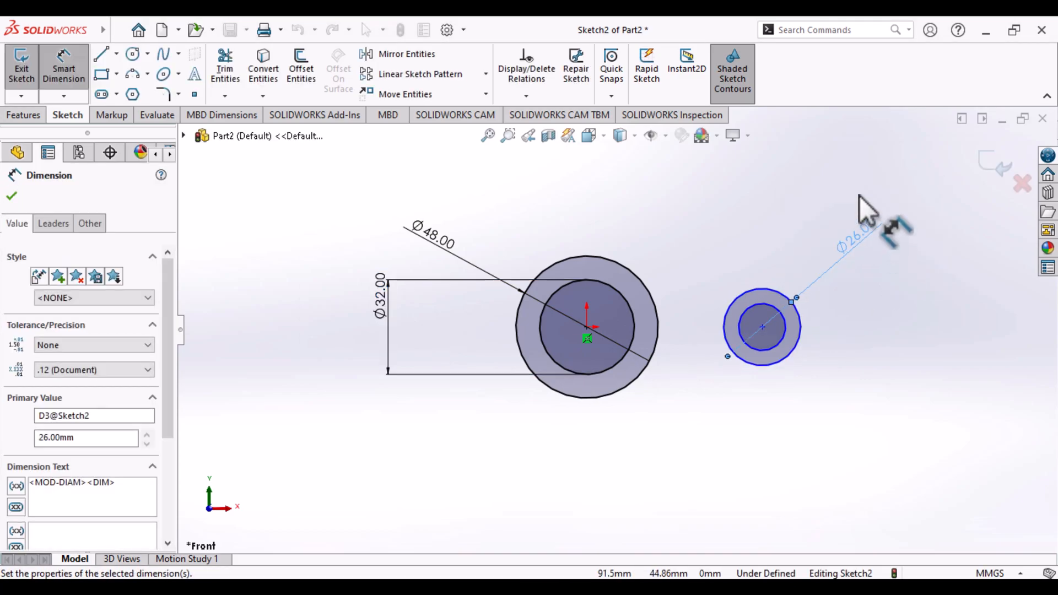
click(787, 340)
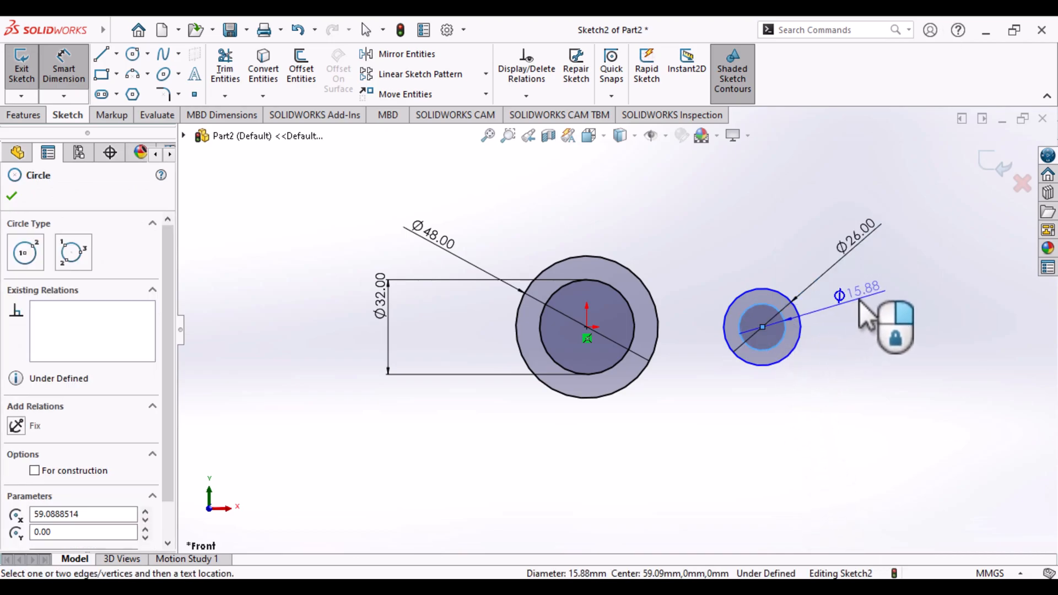
click(860, 309)
text(14)
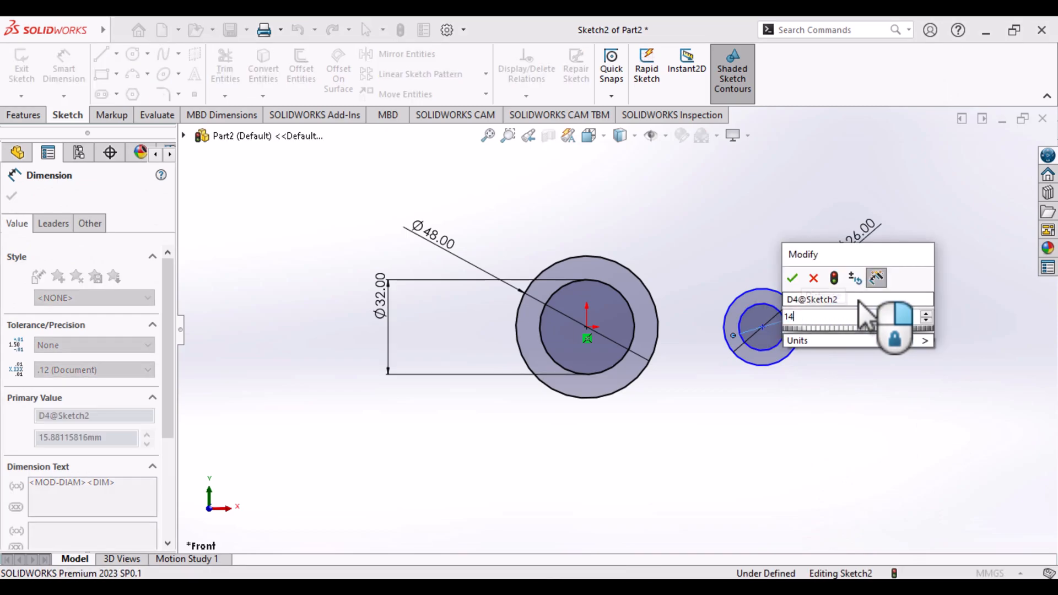
key(Return)
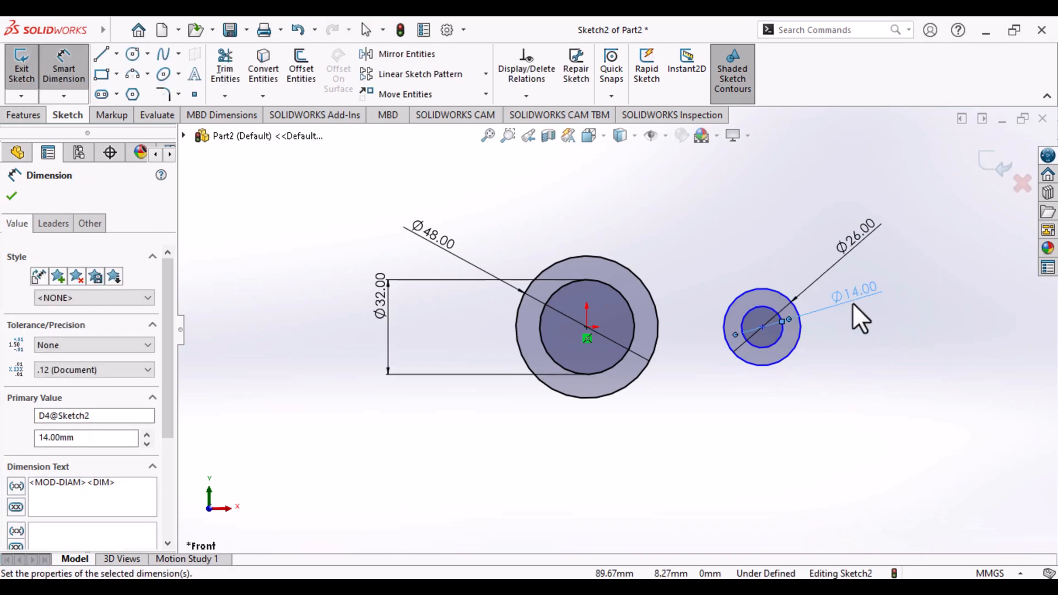
key(Escape)
Adjust the placement of the 32 mm diameter dimension and set the center distance between the two circle pairs to 55 mm
drag(386, 300, 340, 257)
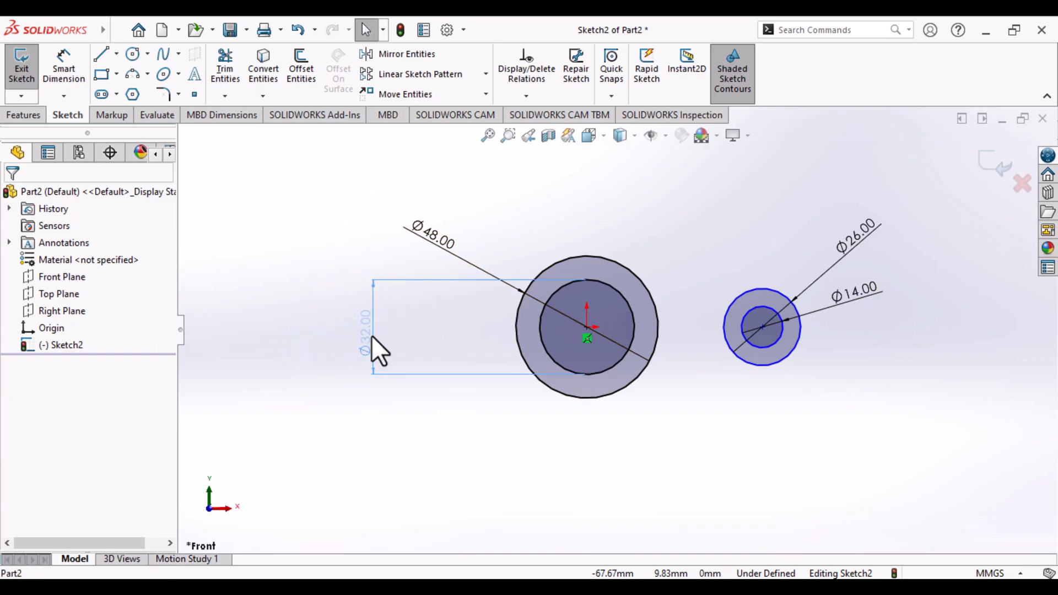
click(858, 409)
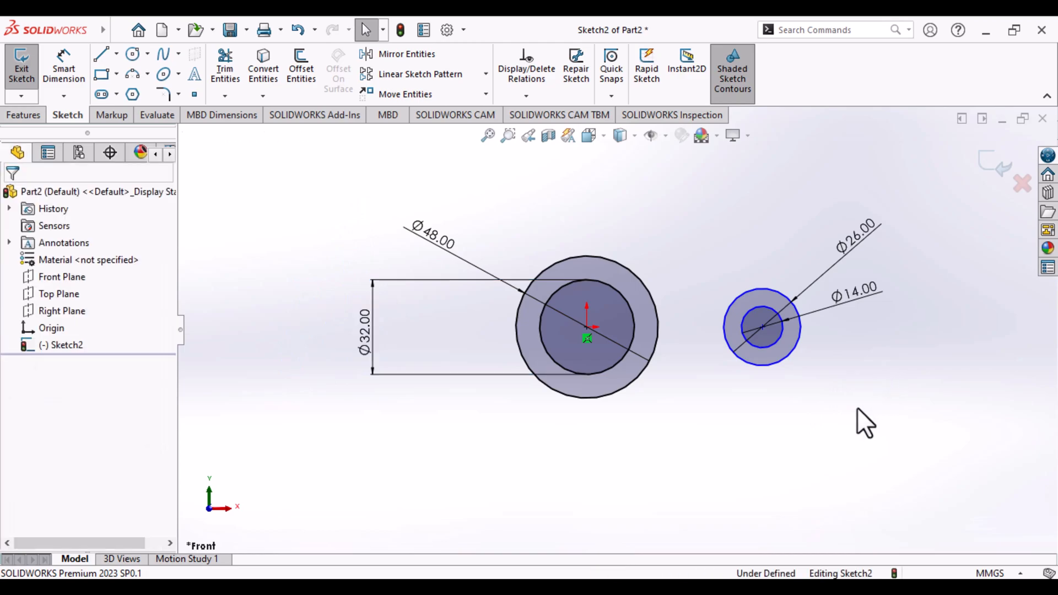
key(ctrl+z)
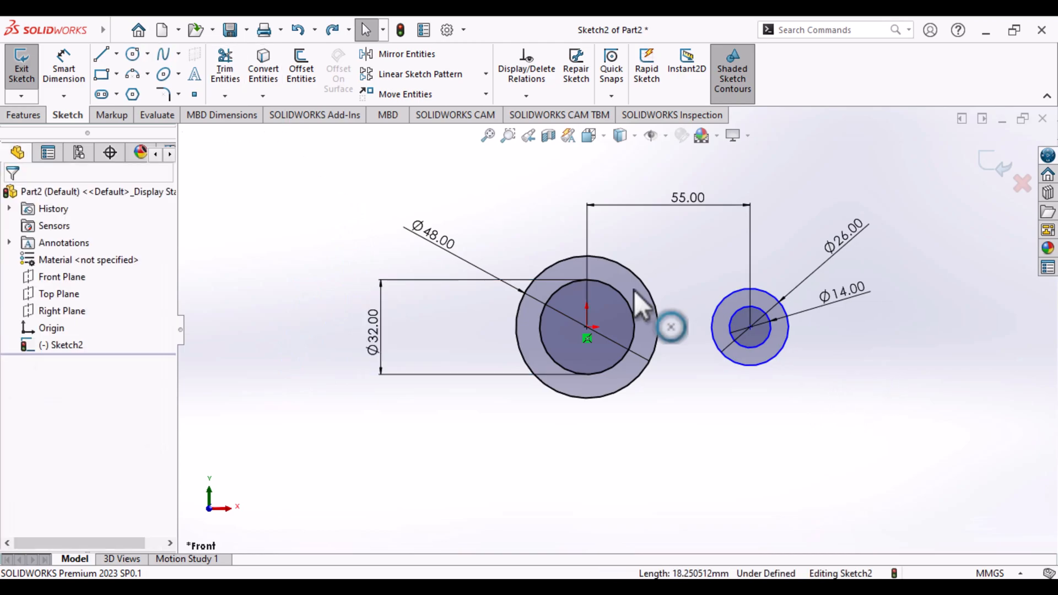
Sketch a horizontal line about 20 mm long joining the two outer circles, slightly above their centers
click(103, 56)
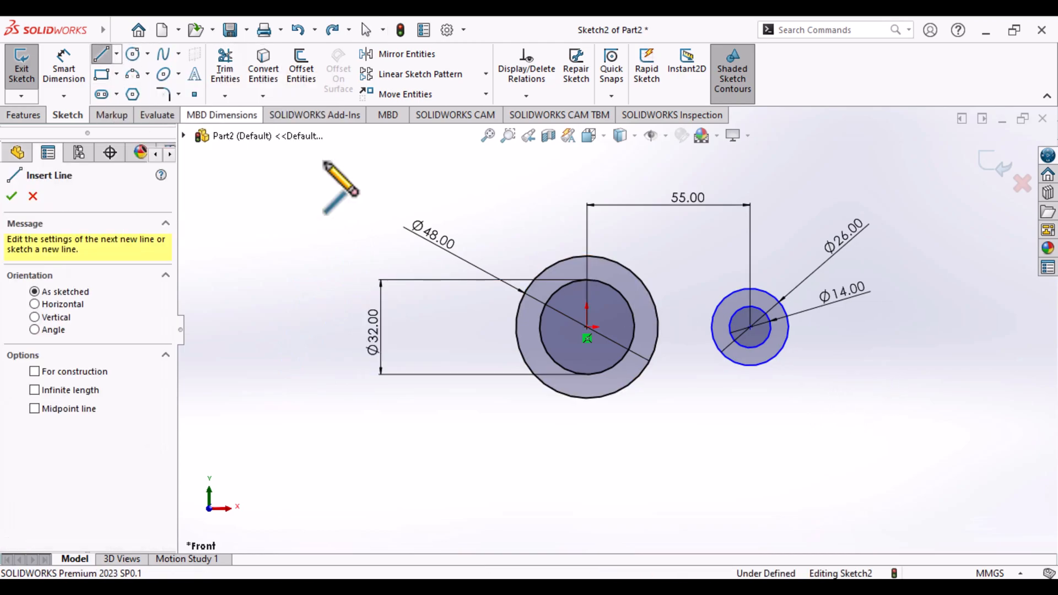
click(657, 327)
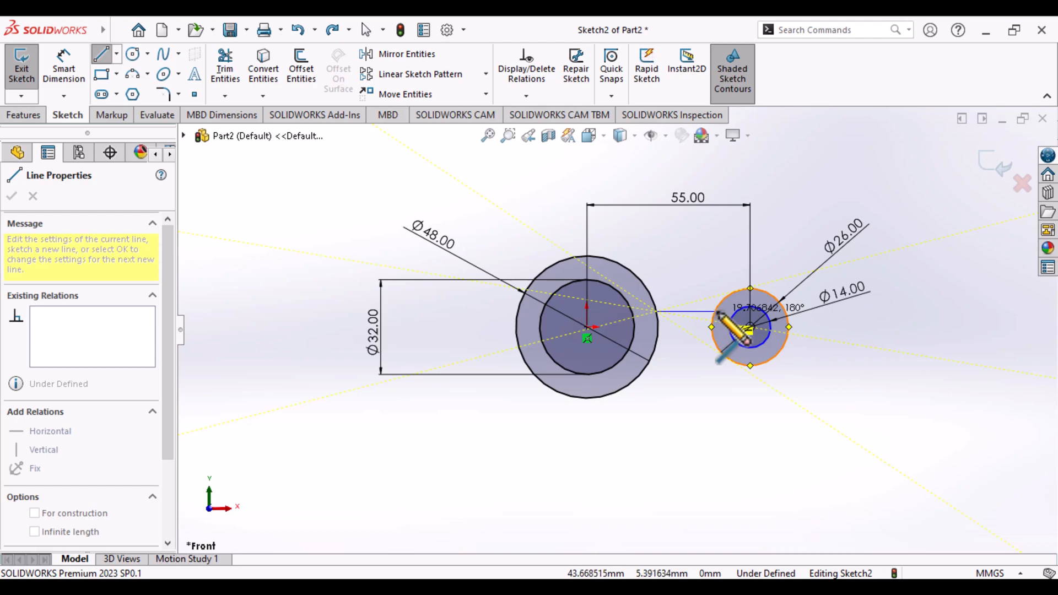
click(715, 311)
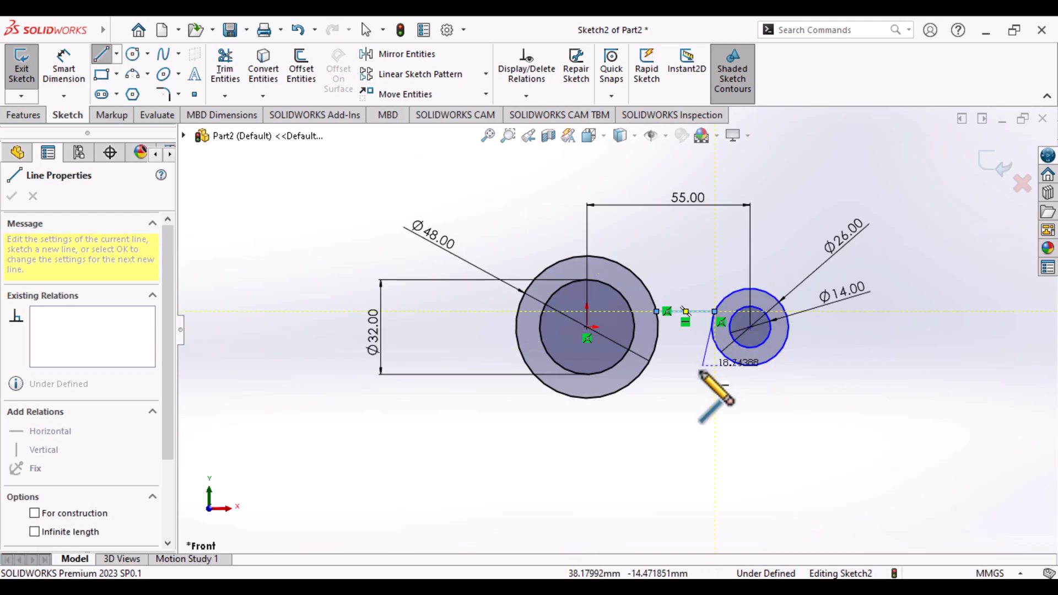
key(Escape)
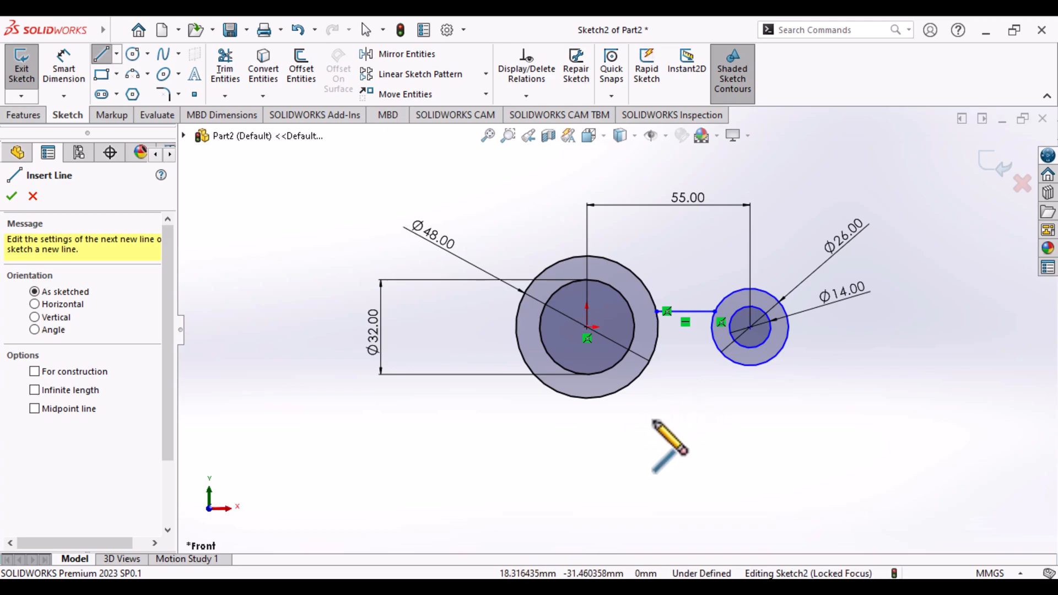
key(Escape)
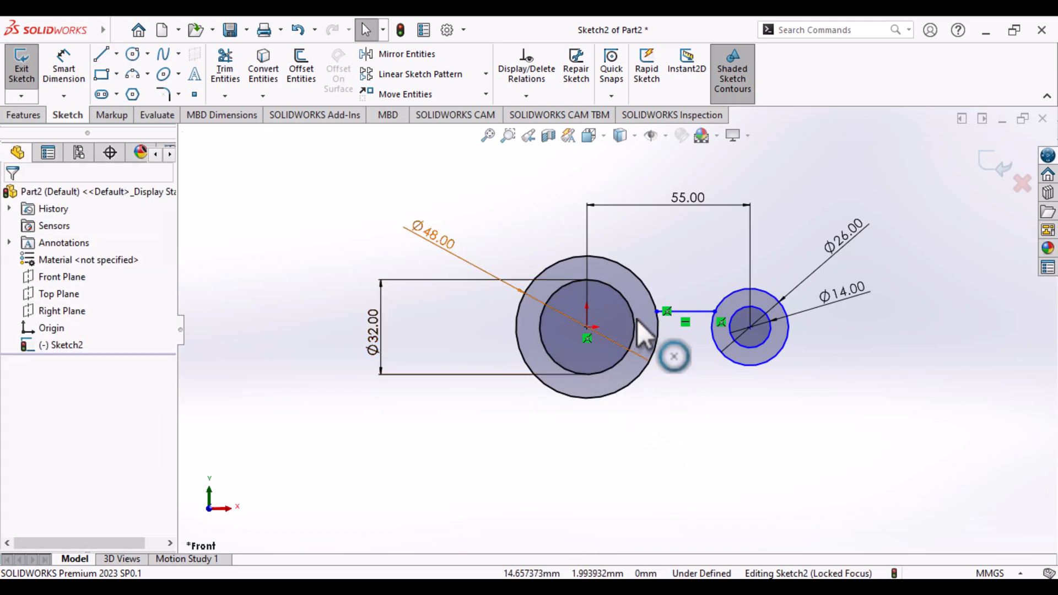
click(696, 312)
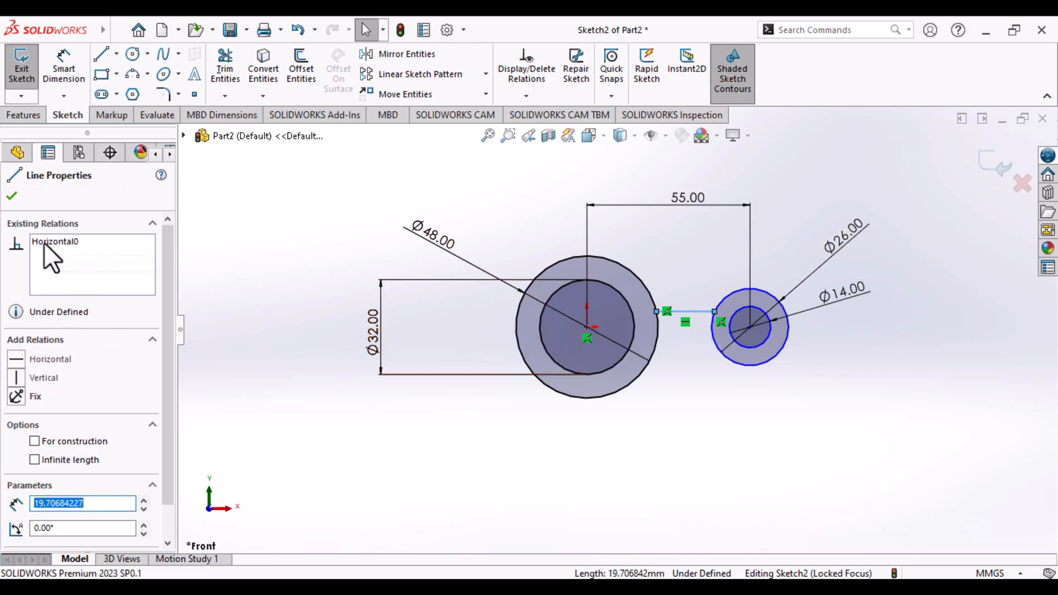
click(707, 440)
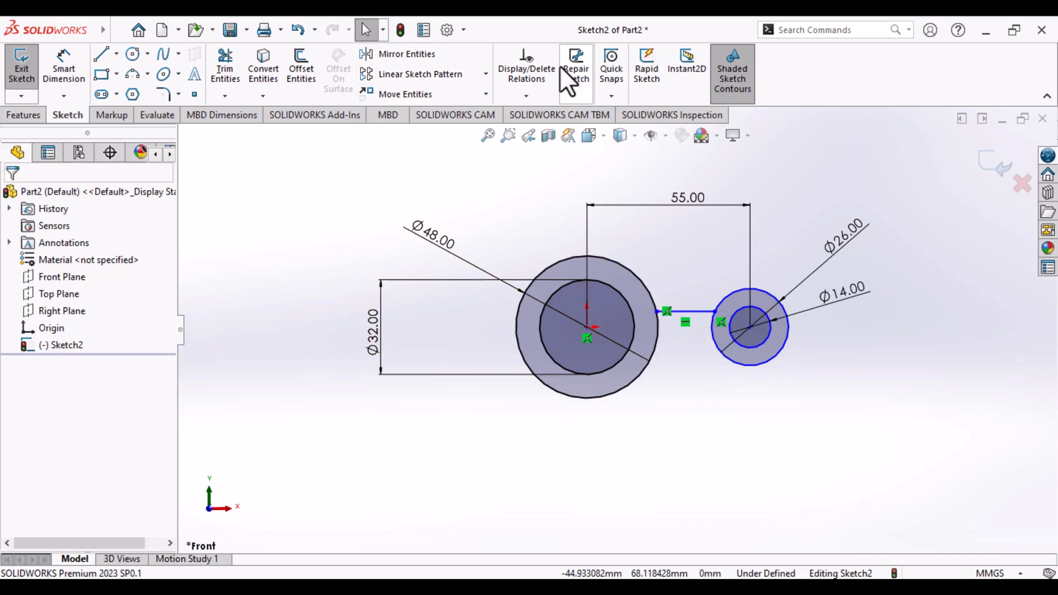
Draw a horizontal centerline through the centers of both circle pairs, extending beyond them on each side
click(117, 55)
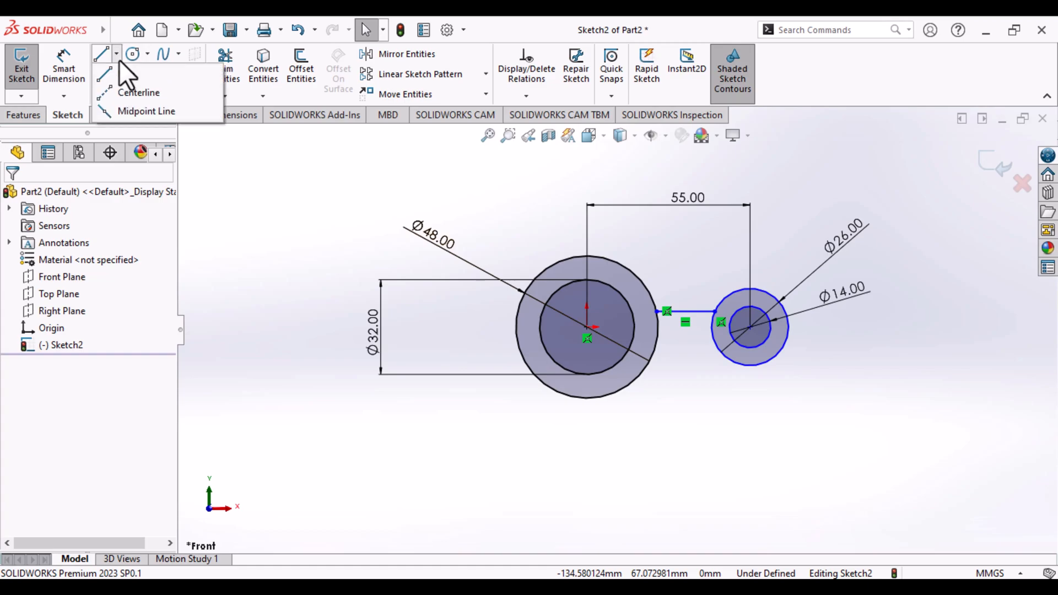
click(138, 92)
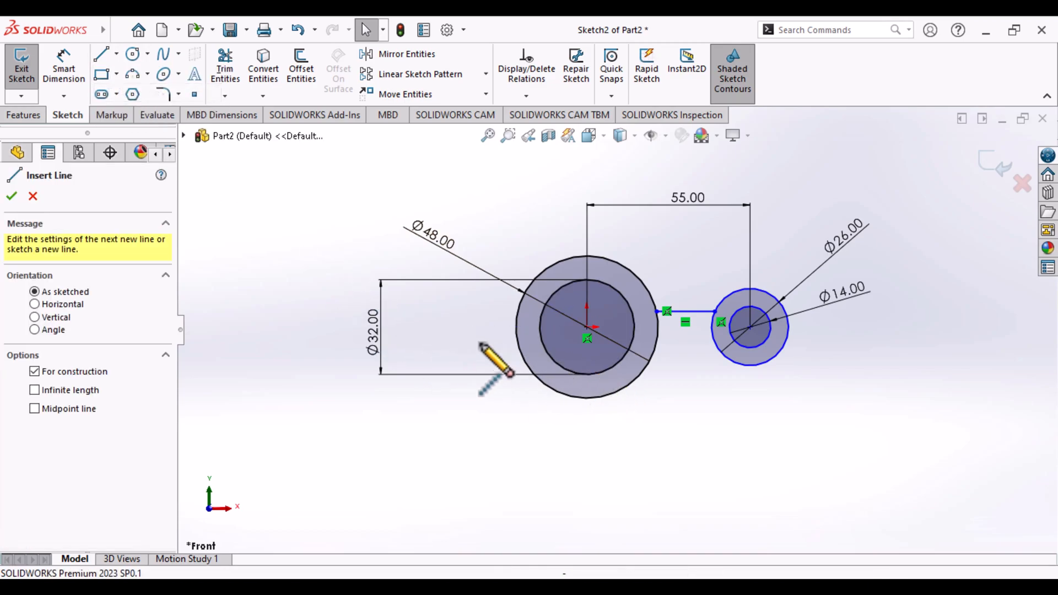
click(429, 328)
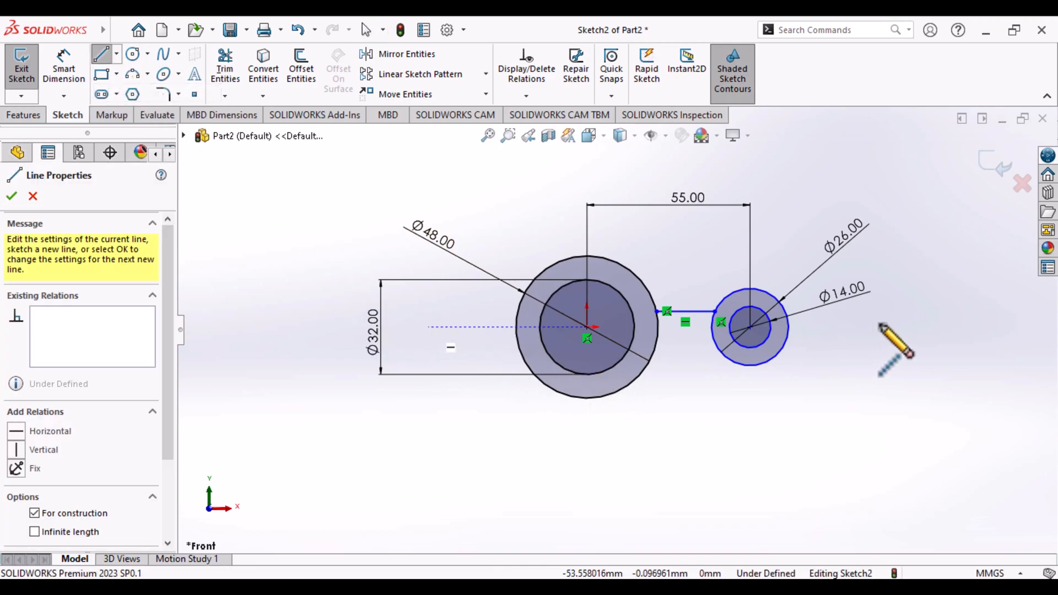
click(940, 331)
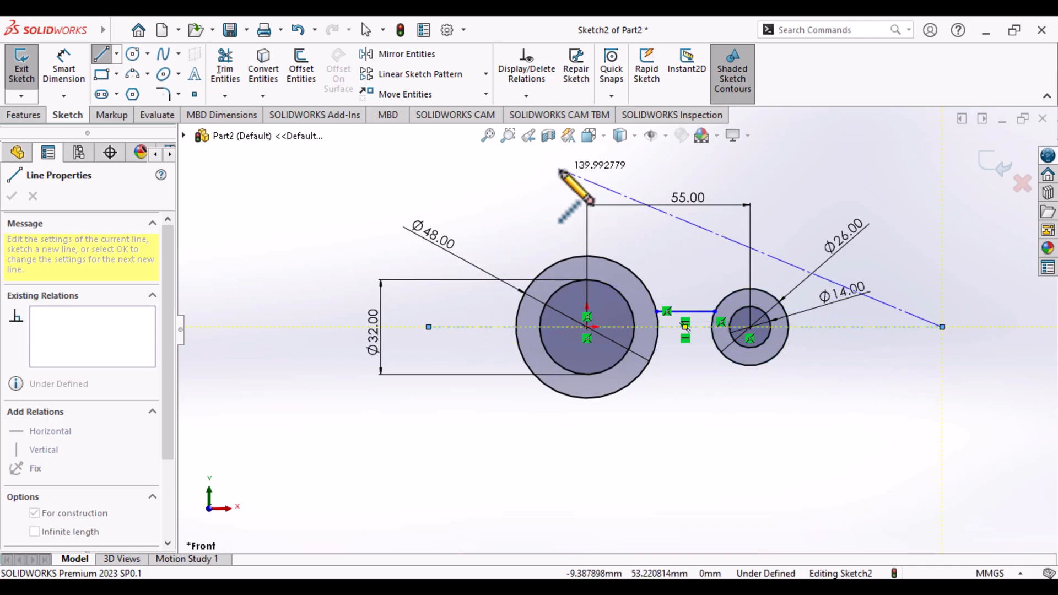
Draw a vertical centerline through the center of the larger circle pair, extending beyond the circles above and below
key(Escape)
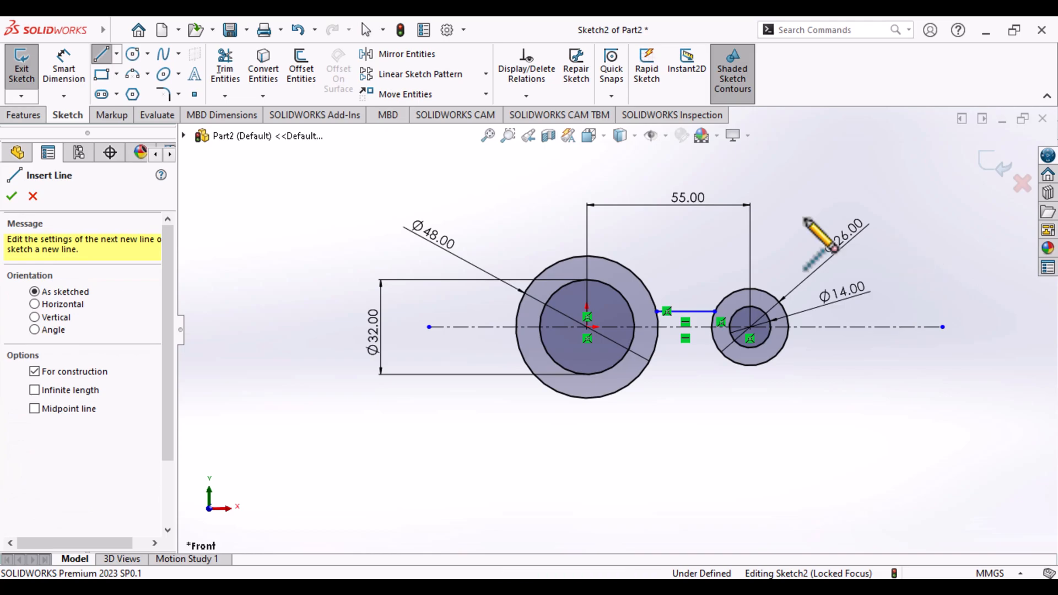
click(586, 156)
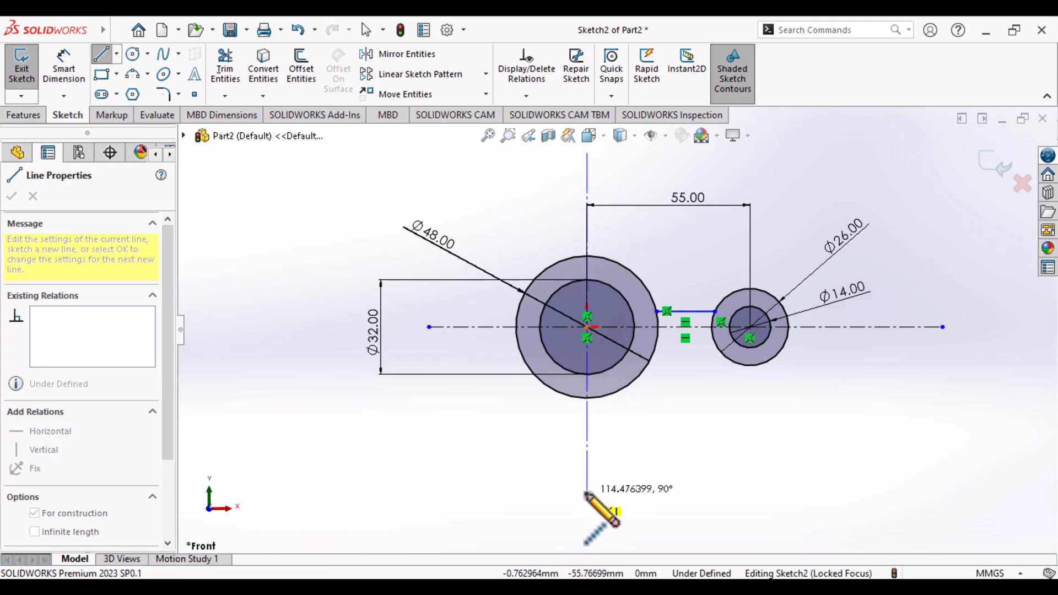
key(Escape)
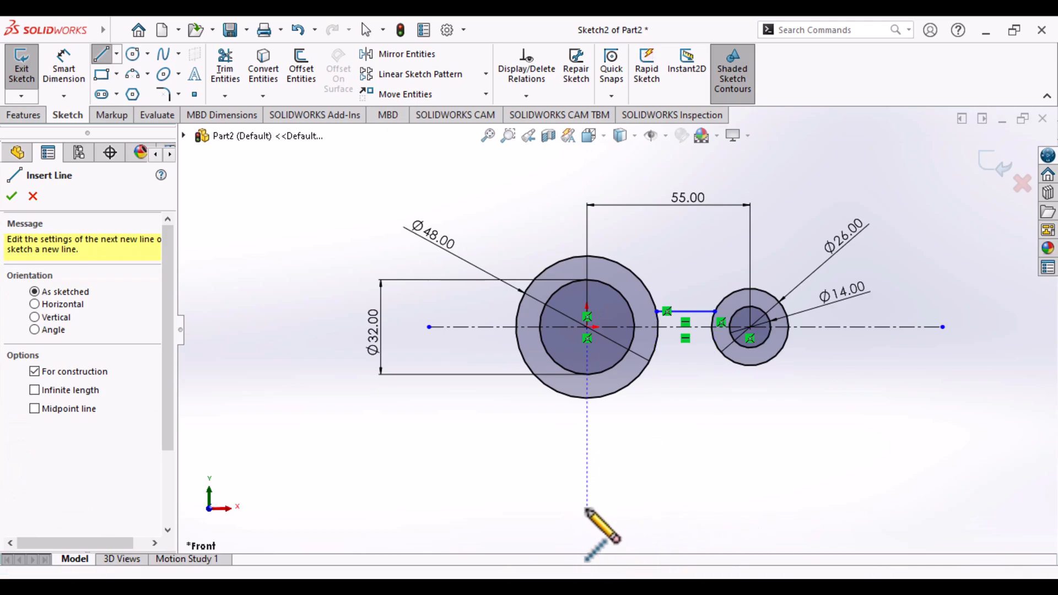
click(586, 508)
click(586, 159)
key(Escape)
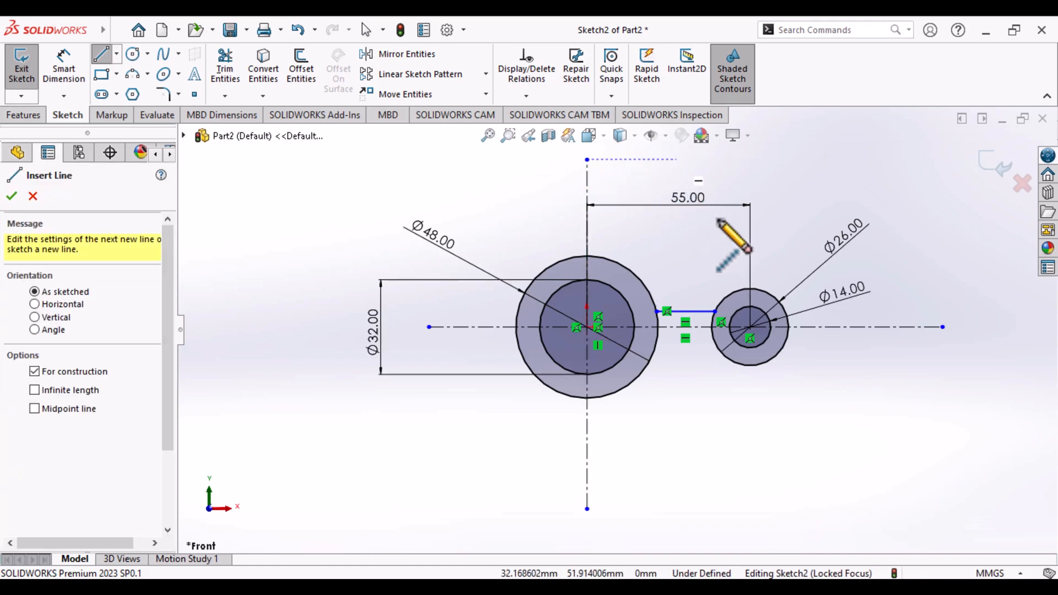
click(847, 520)
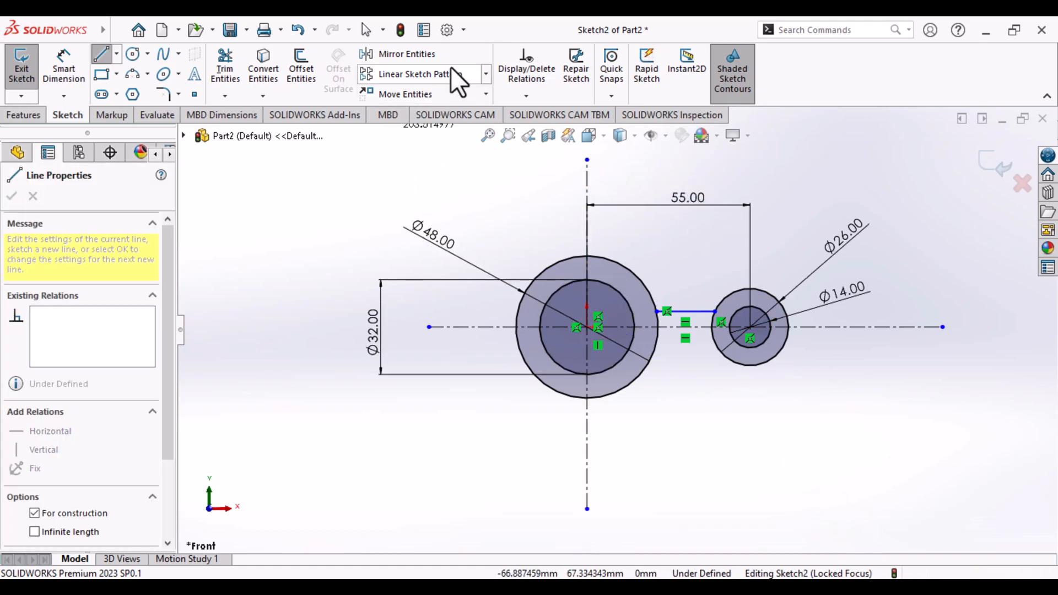
key(Escape)
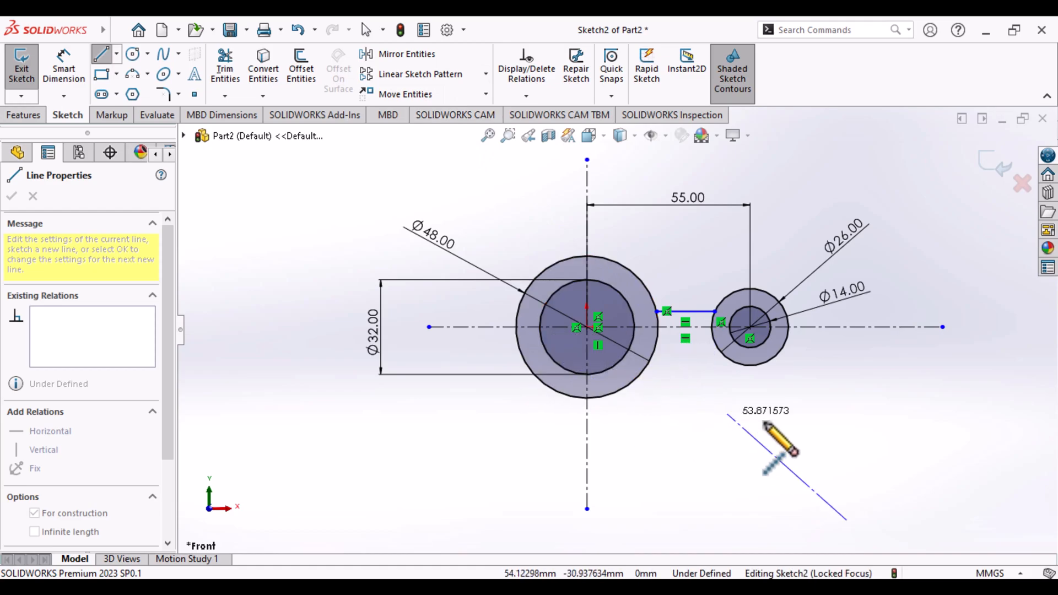
key(Escape)
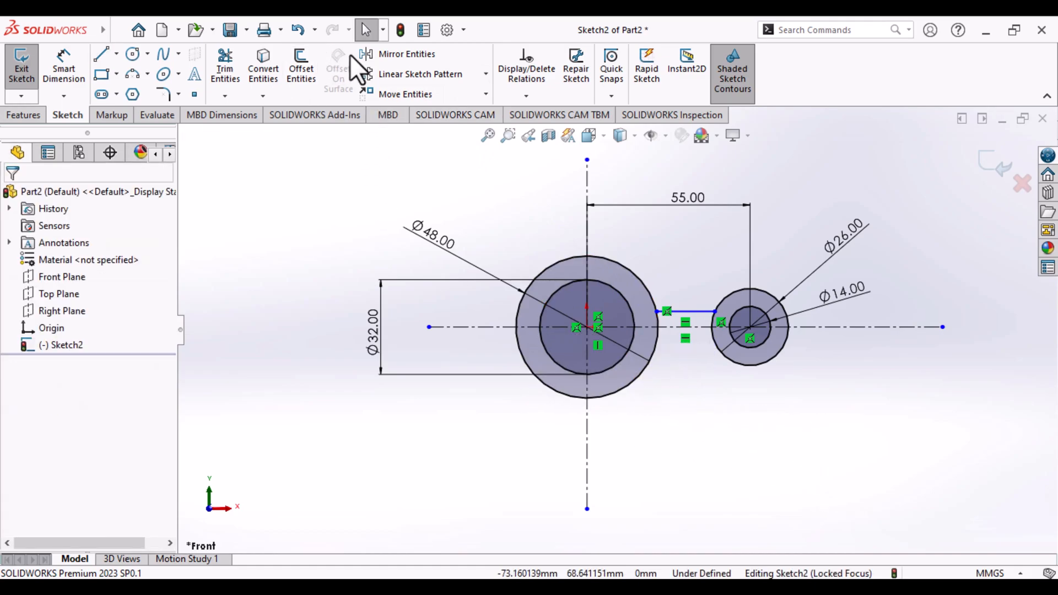
Mirror the short horizontal connecting line about the horizontal centerline, keeping the original
click(410, 51)
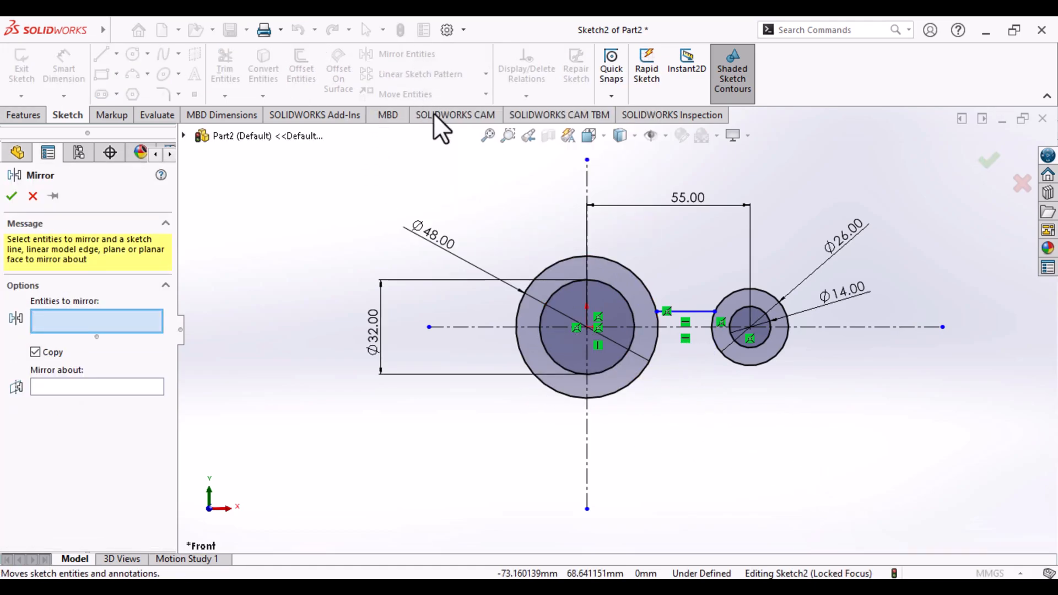
click(693, 312)
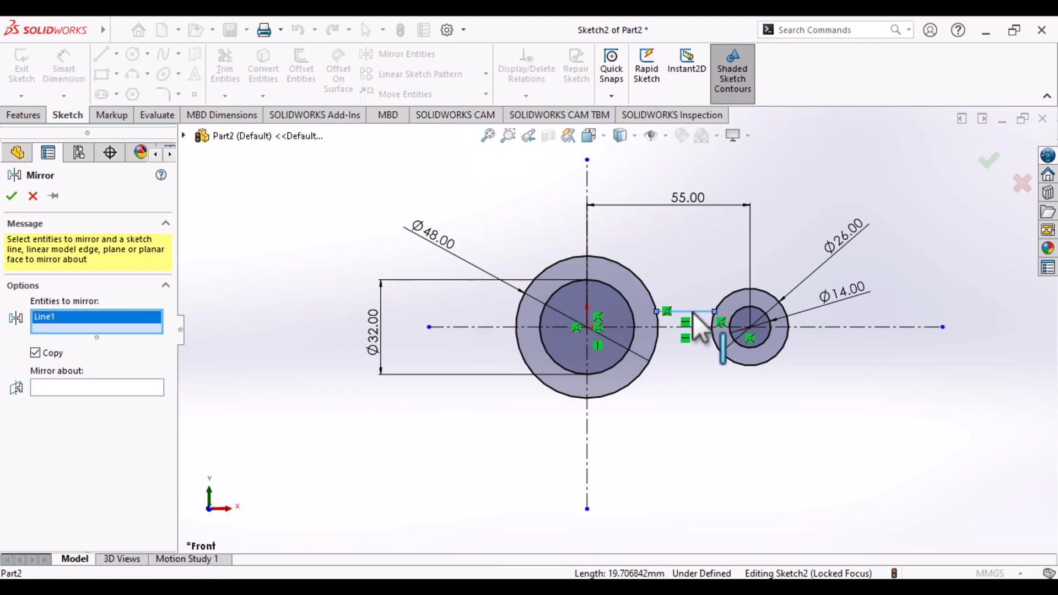
click(75, 388)
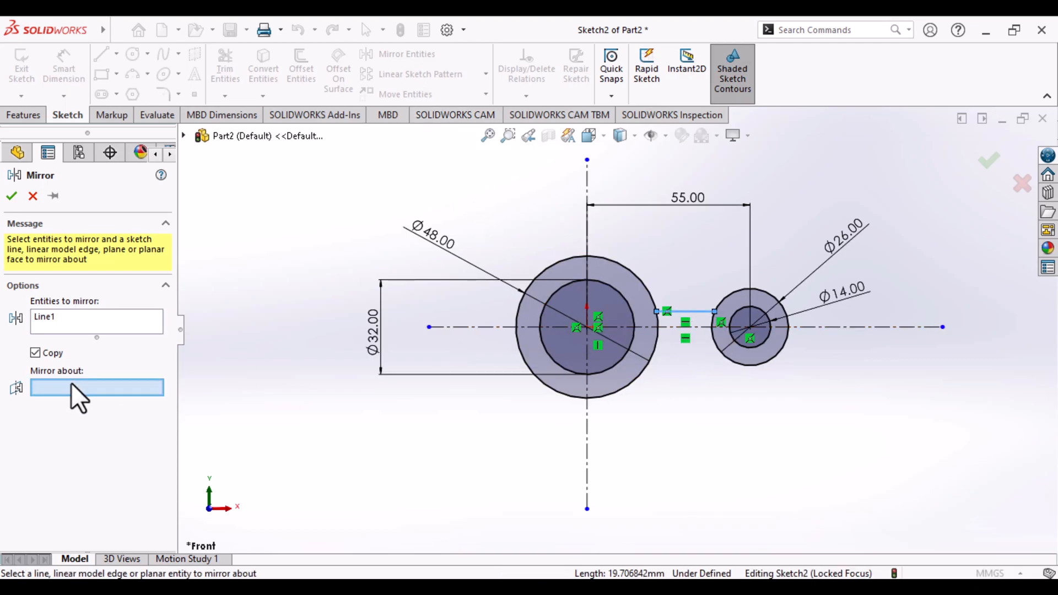
click(891, 328)
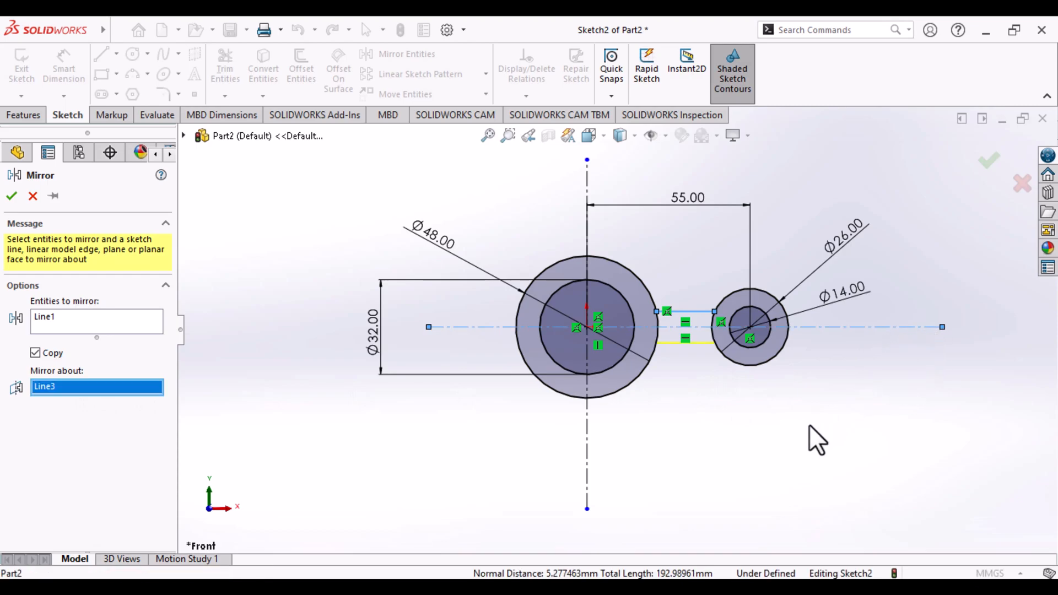
key(Return)
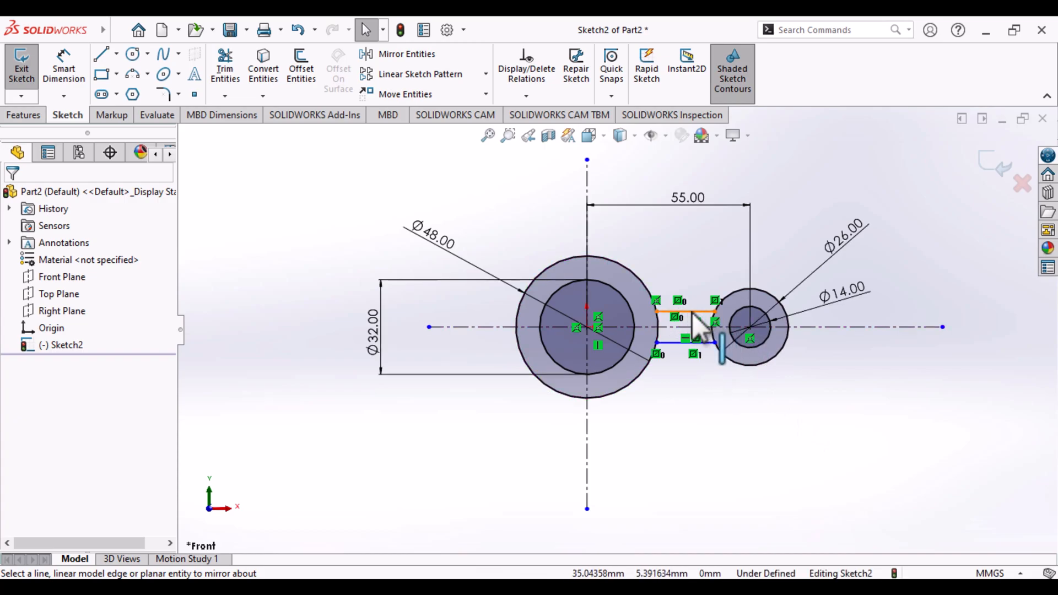
Dimension the distance between the two connecting arm lines and set it to 6 mm
click(64, 66)
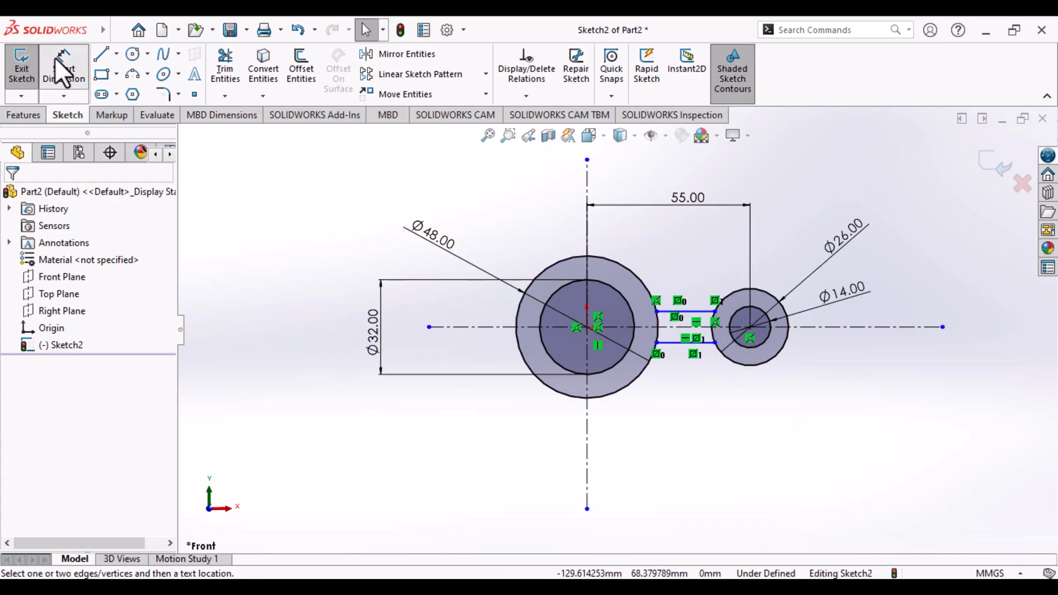
click(709, 343)
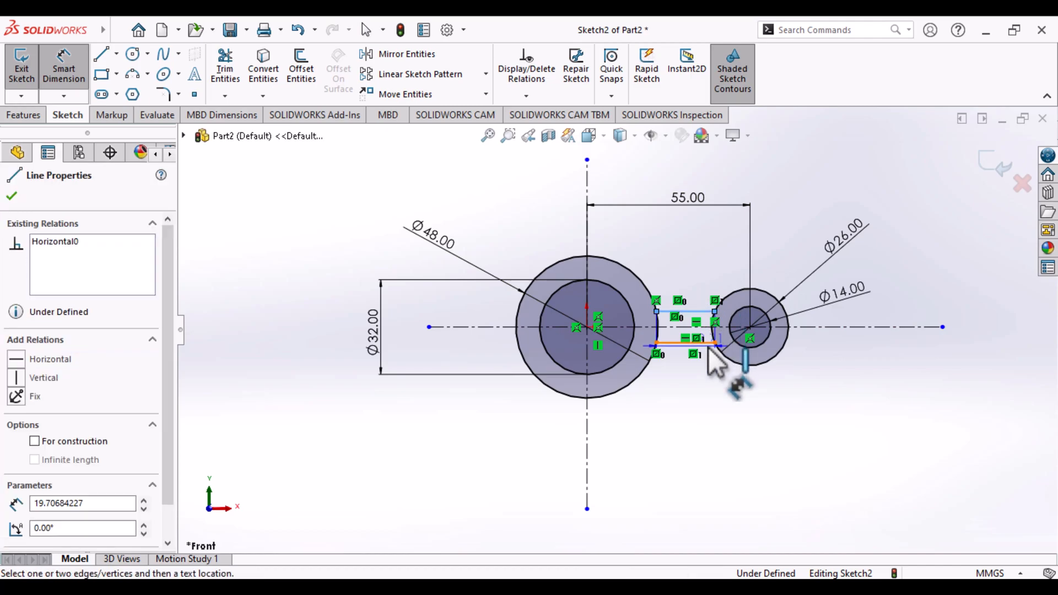
click(704, 311)
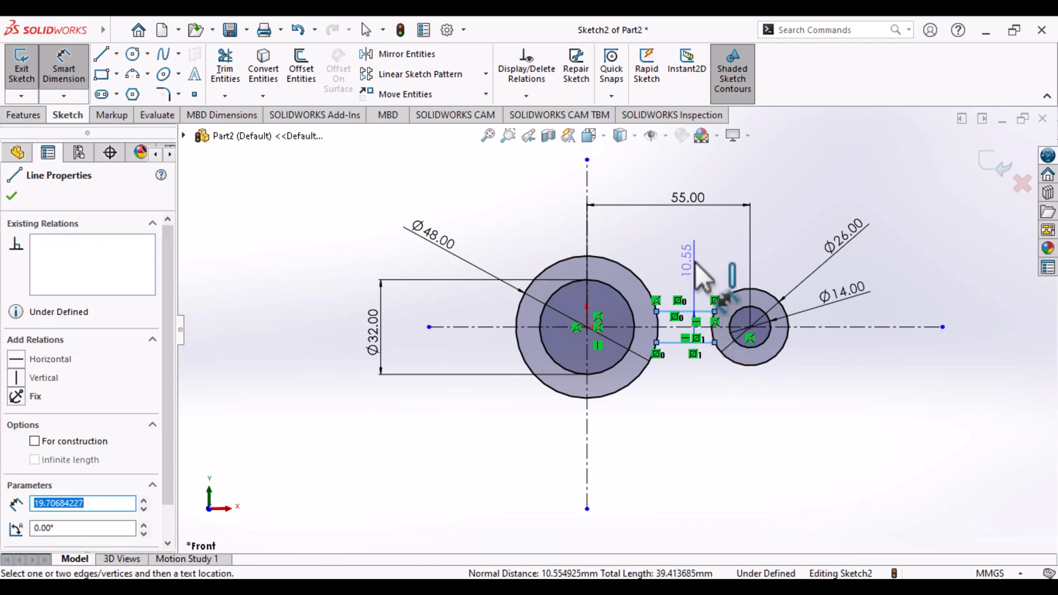
click(696, 263)
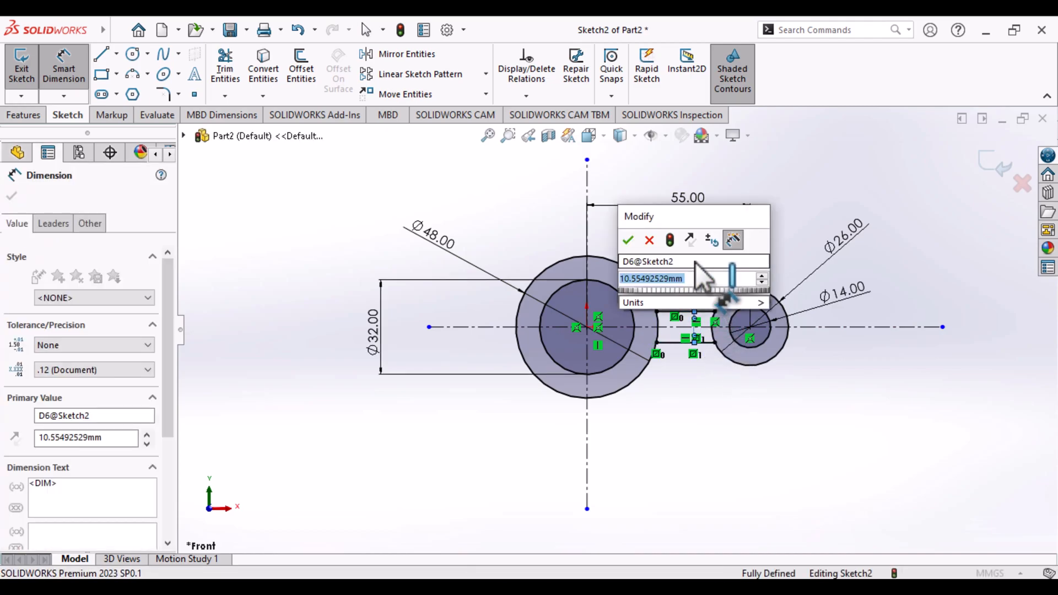
text(6)
key(Return)
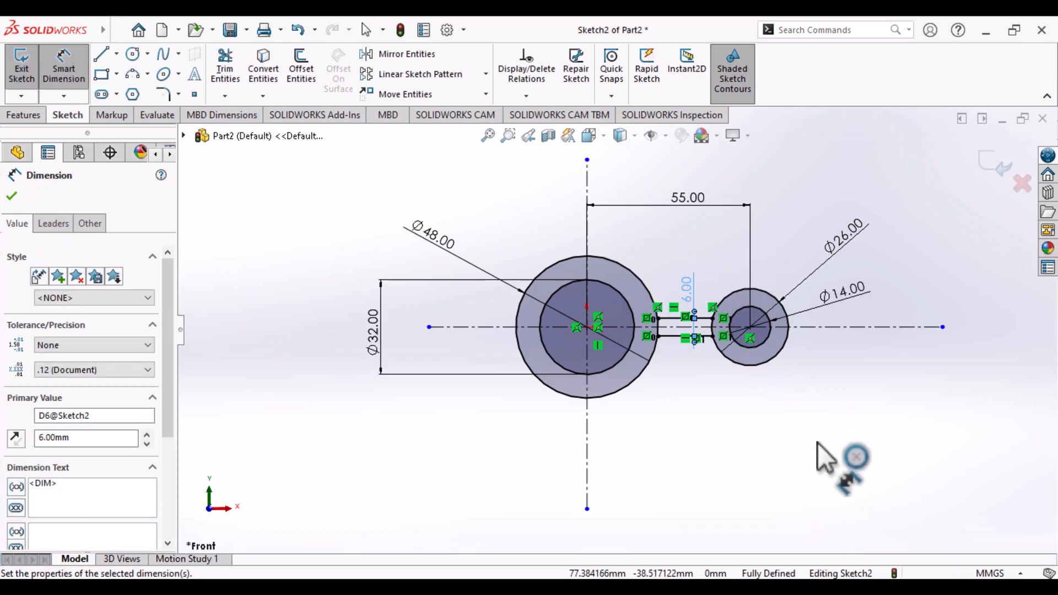
key(Escape)
Trim away the arcs of both outer circles that lie between the two connecting arm lines
right_click(716, 406)
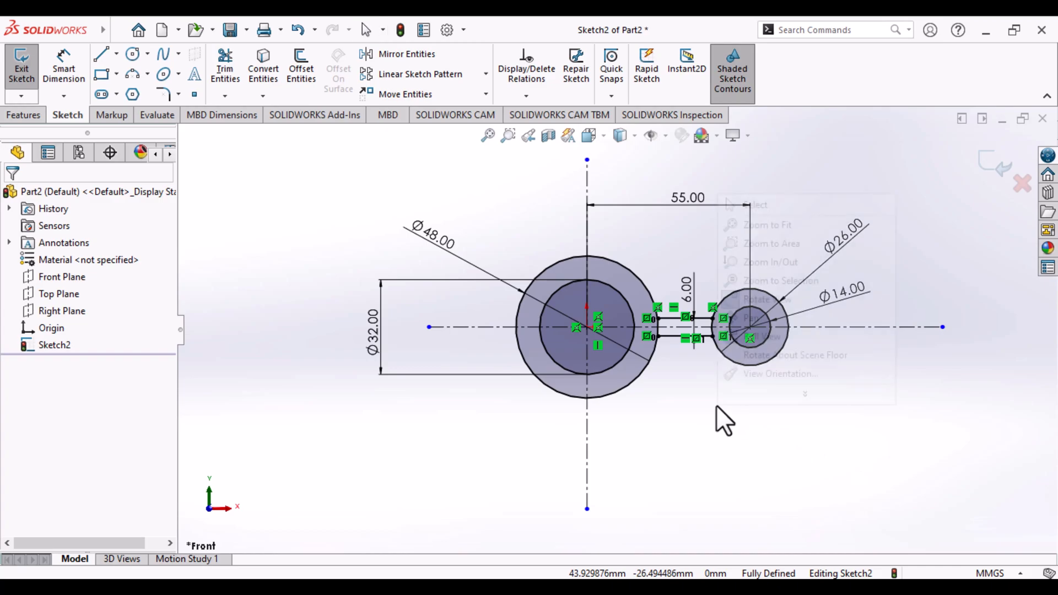
key(f)
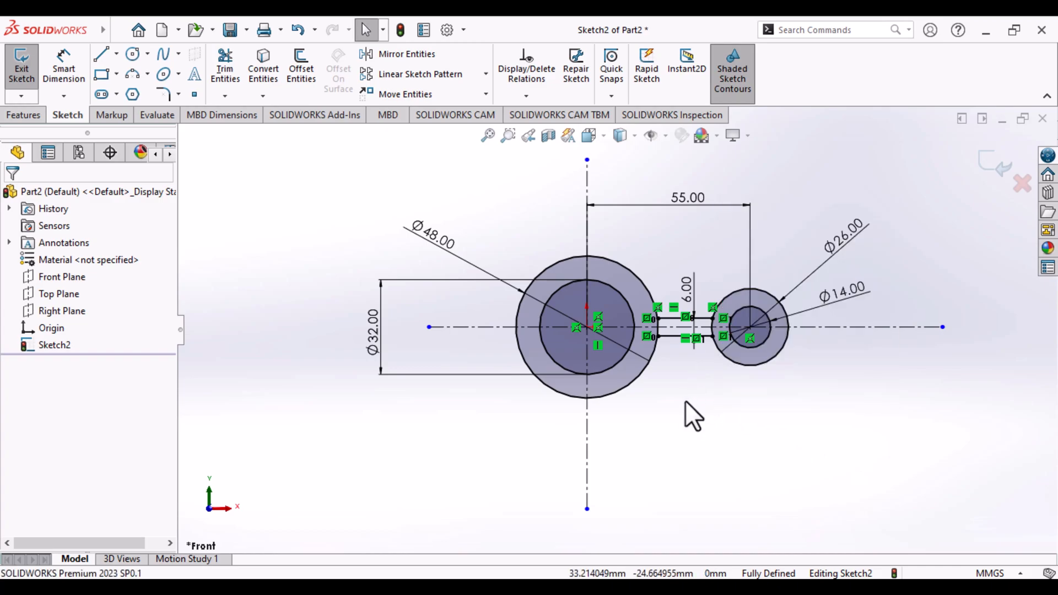
scroll(685, 401, down, 5)
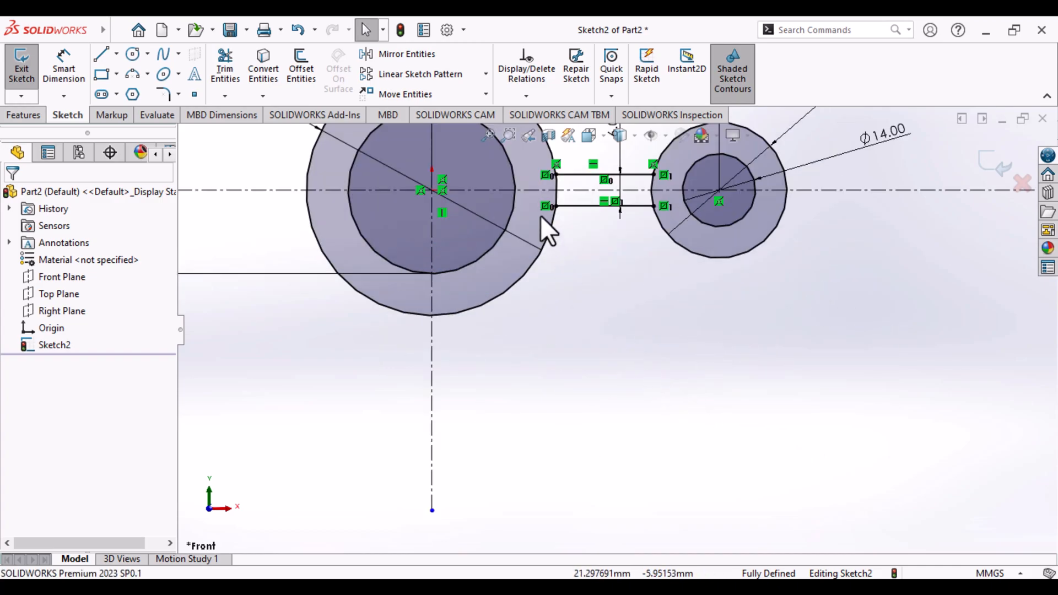
scroll(520, 136, down, 3)
scroll(520, 154, down, 2)
click(578, 165)
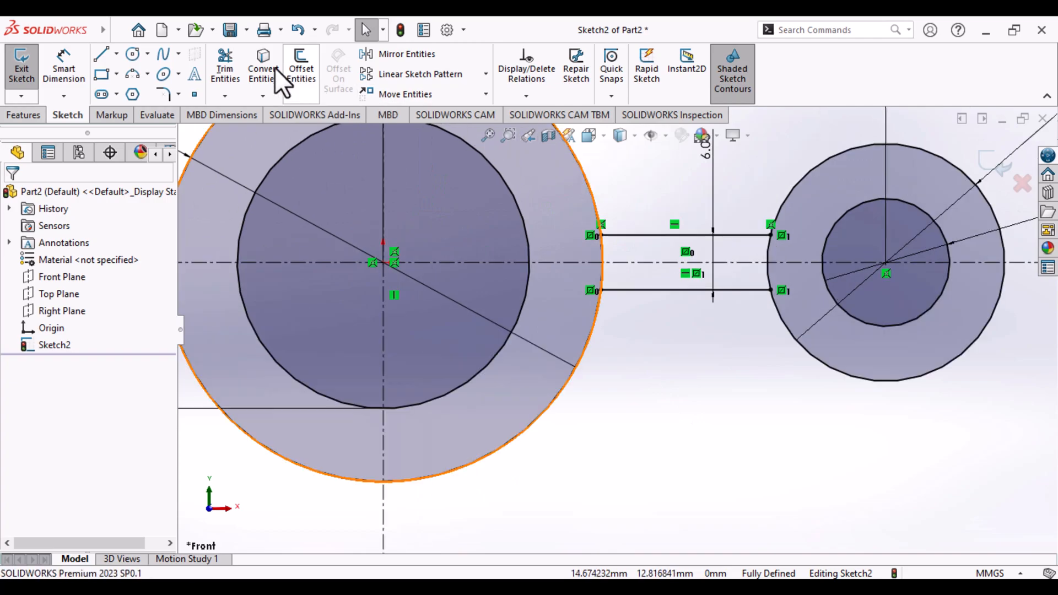
click(233, 80)
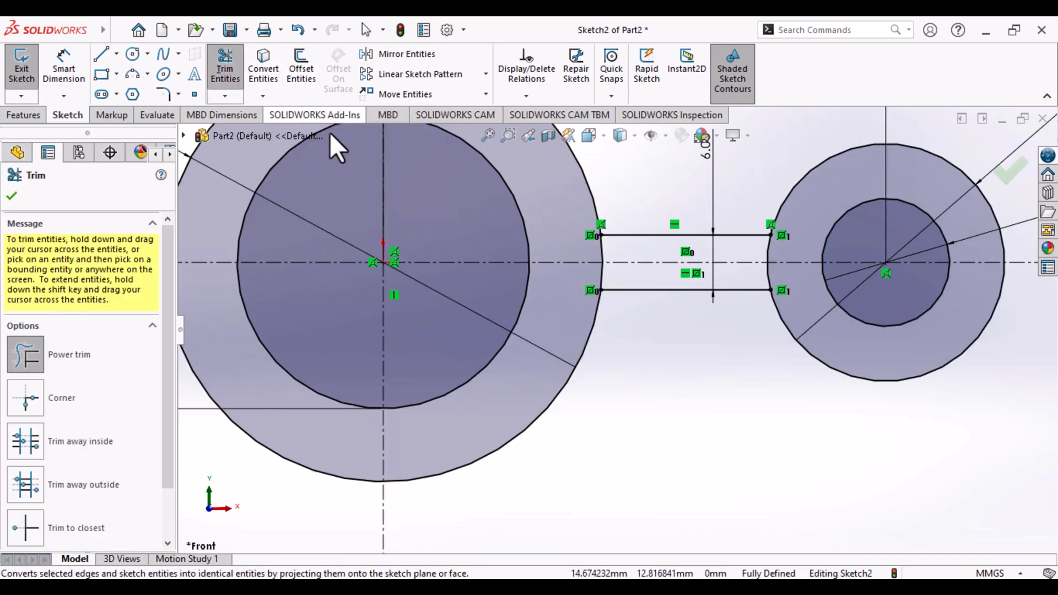
mouse_move(586, 250)
mouse_down()
mouse_move(614, 248)
mouse_move(595, 279)
mouse_move(609, 278)
mouse_up()
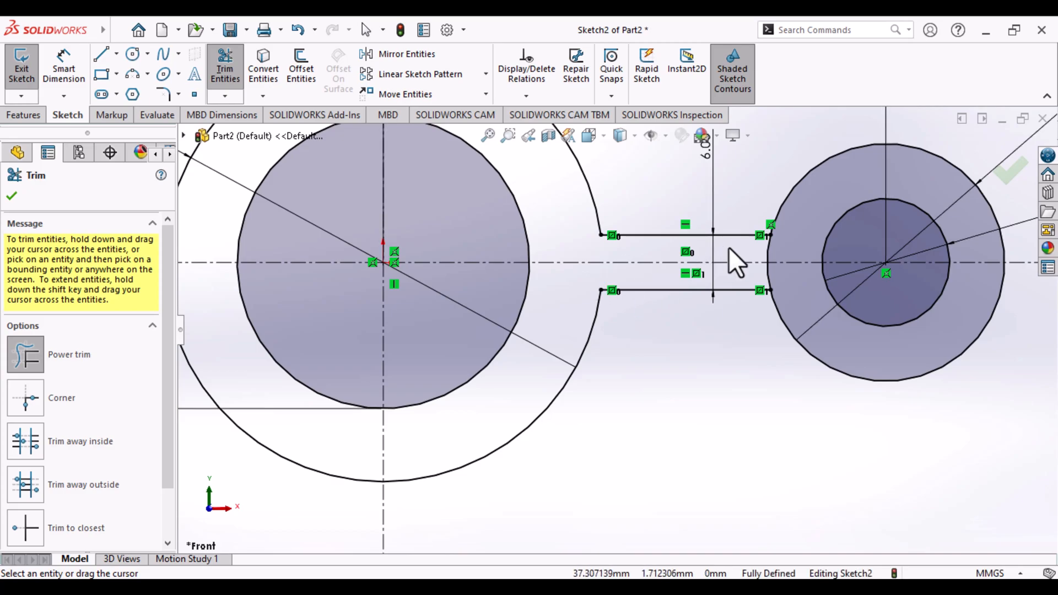
mouse_move(750, 246)
mouse_down()
mouse_move(780, 249)
mouse_move(753, 280)
mouse_move(795, 276)
mouse_up()
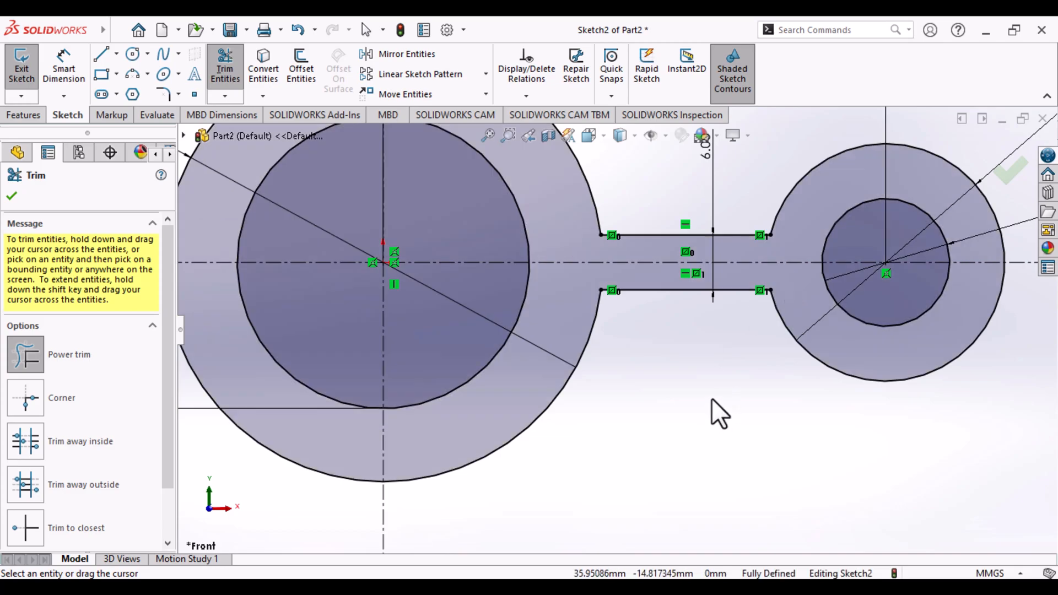
key(Escape)
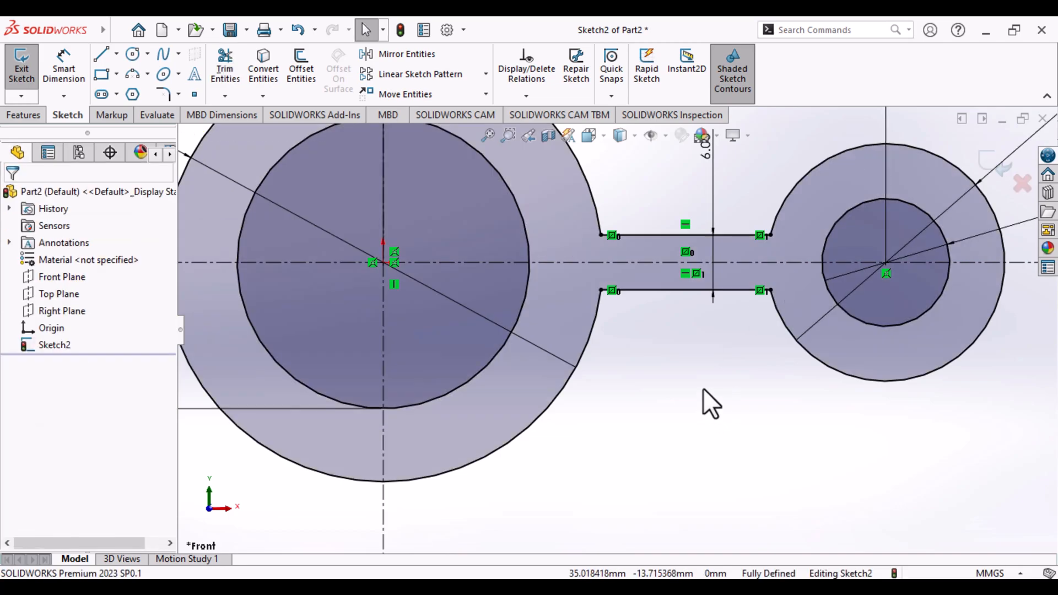
Sketch a vertical line about 32 mm long, left of the vertical centerline, ending on the underside of the 48 mm circle
key(f)
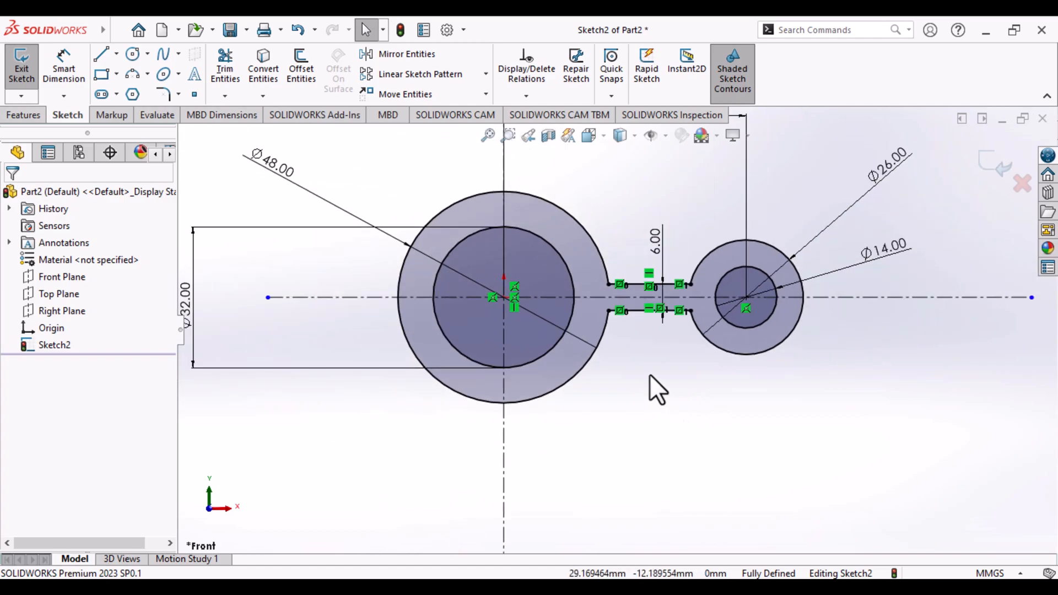
scroll(649, 375, up, 1)
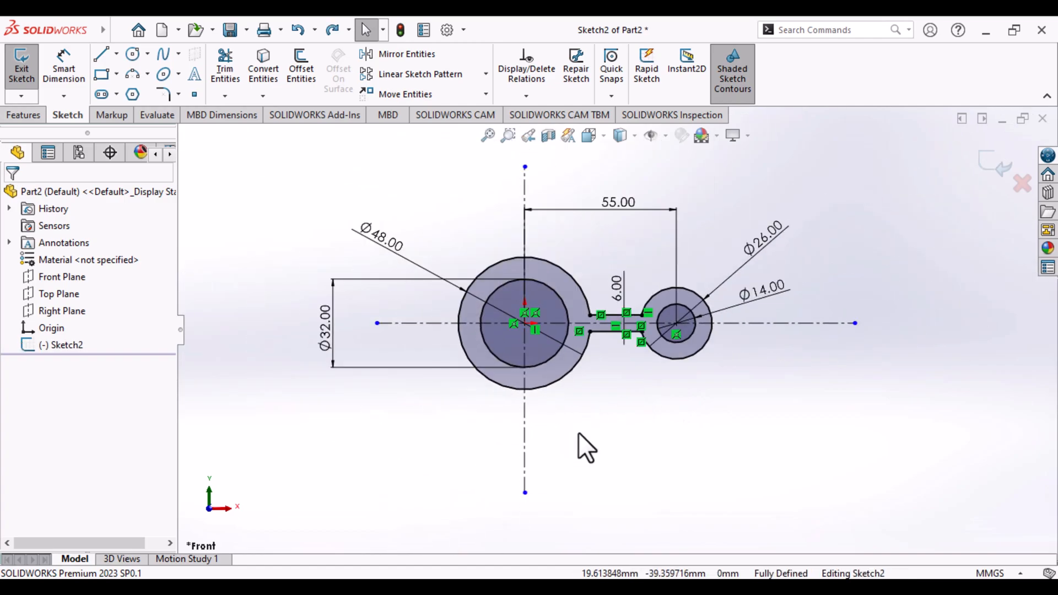
ctrl+middle_drag(577, 432, 601, 380)
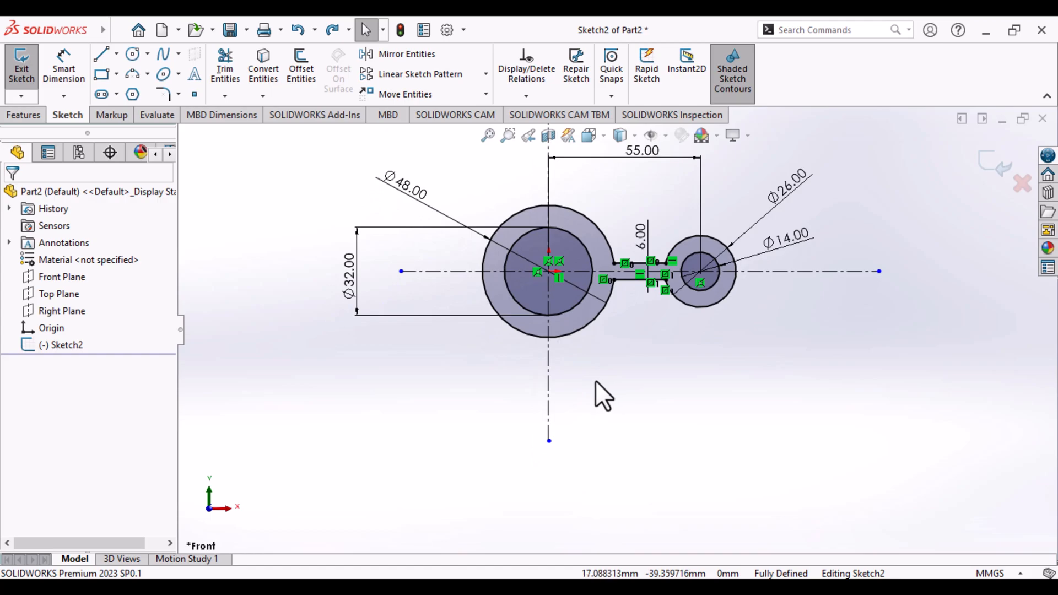
scroll(590, 380, down, 2)
click(527, 343)
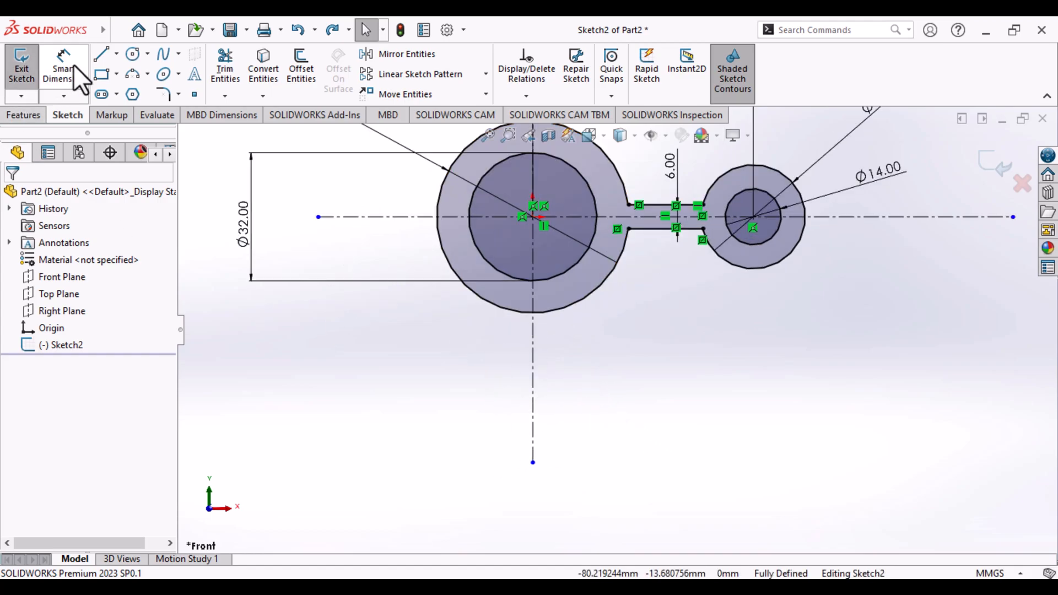
click(101, 54)
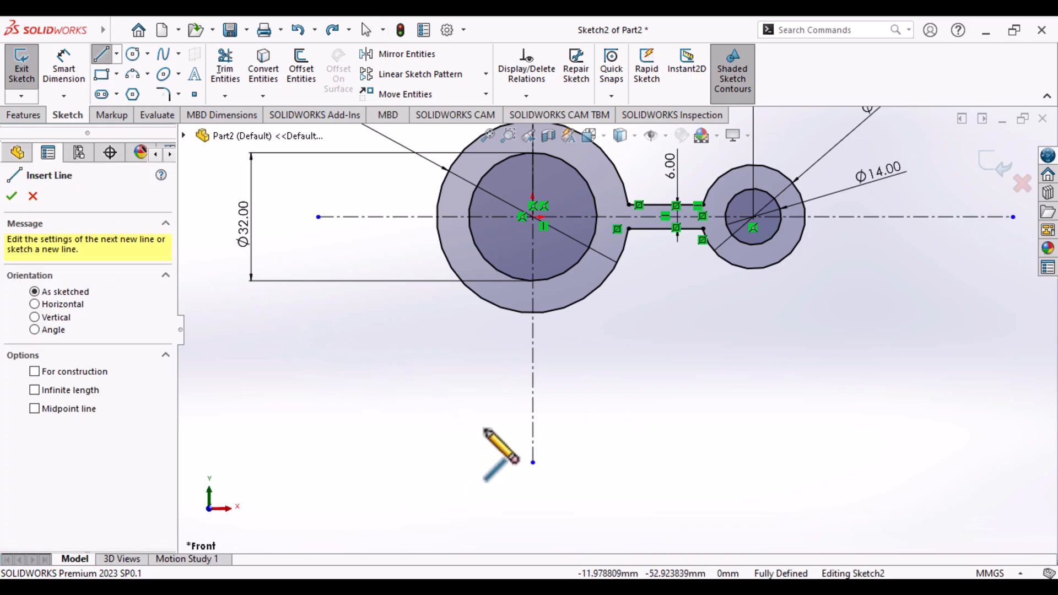
click(485, 428)
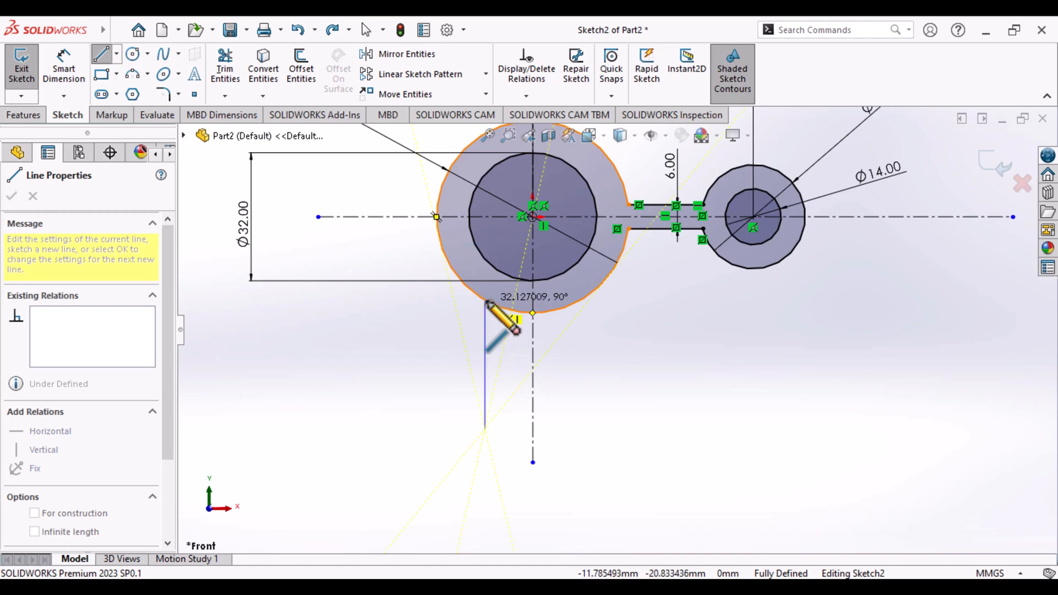
click(486, 301)
key(Escape)
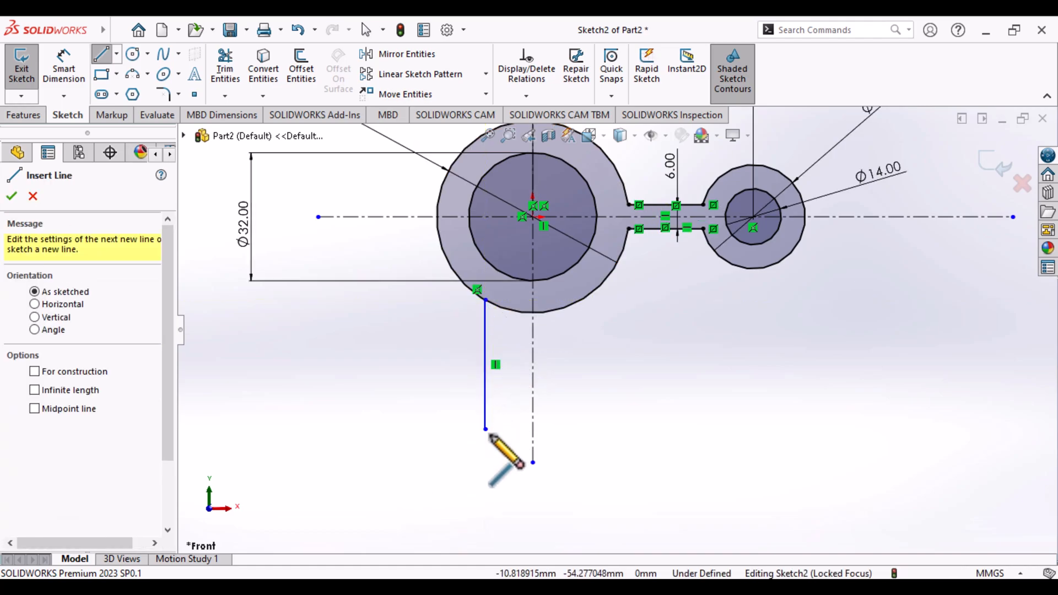
From the vertical line's lower end, sketch a horizontal line about 8 mm rightward and a vertical line up to the 32 mm circle
click(485, 428)
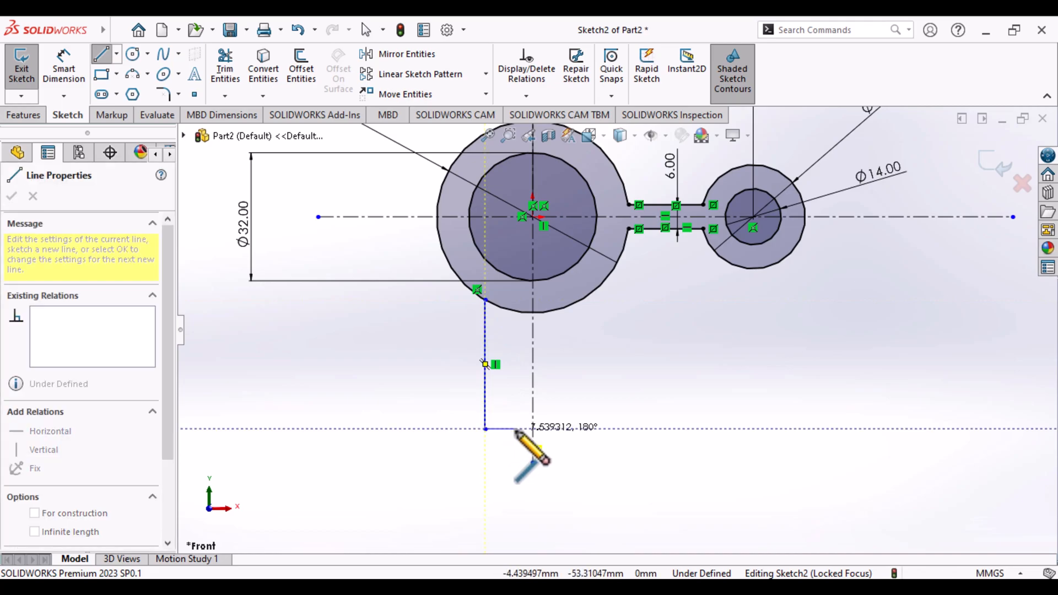
click(519, 428)
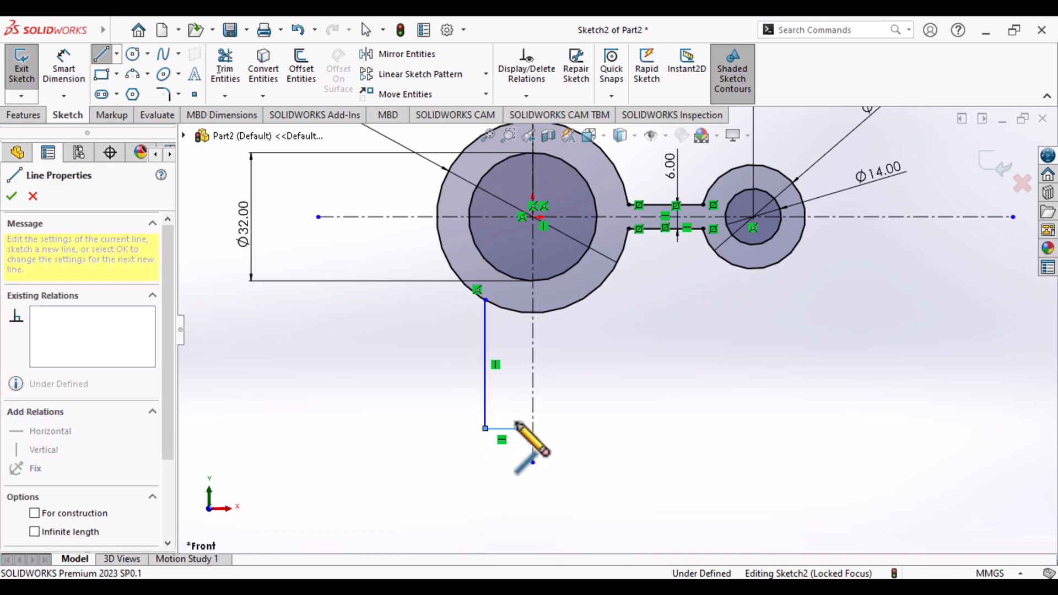
click(522, 281)
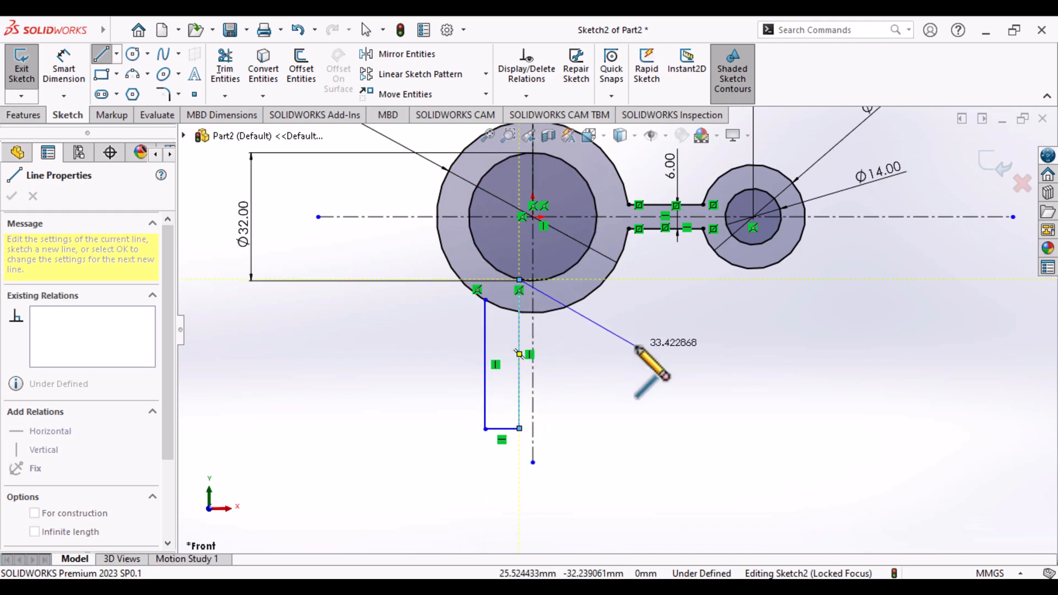
Mirror the three left clamp leg lines about the vertical centerline, keeping the originals
key(Escape)
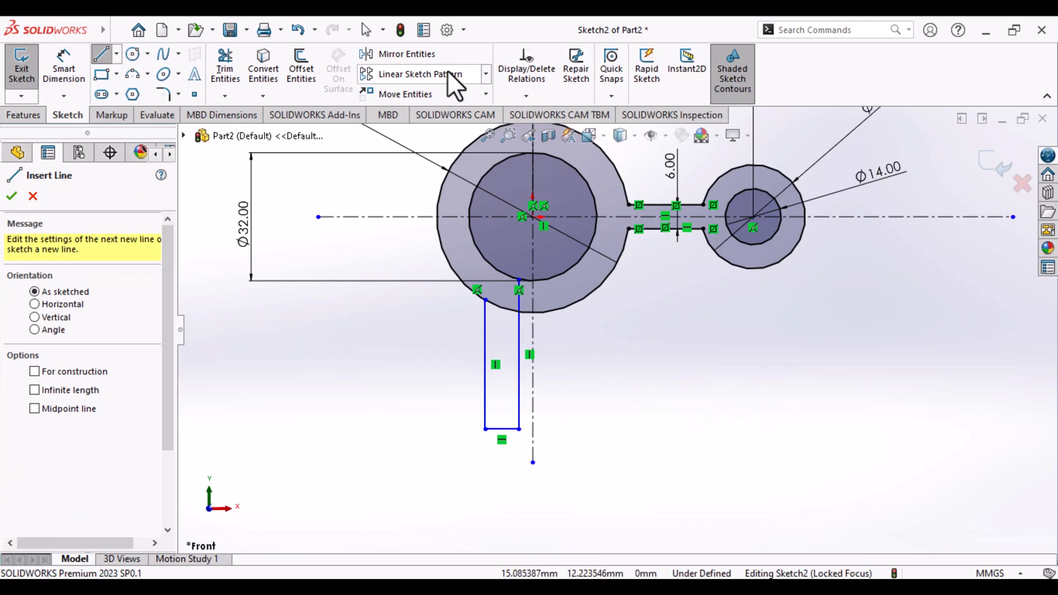
click(428, 57)
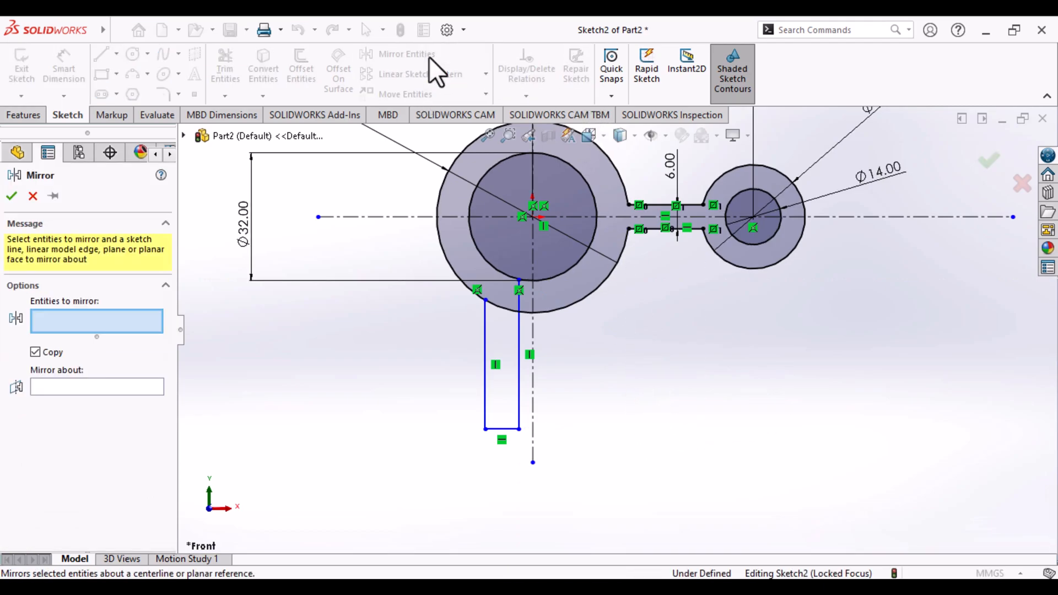
click(486, 372)
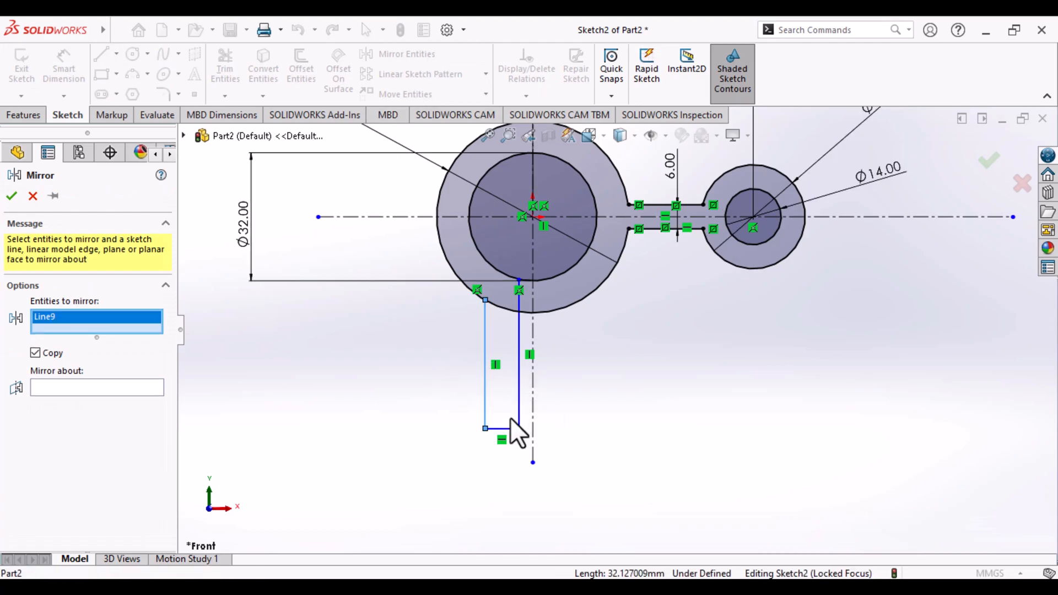
click(513, 429)
click(518, 423)
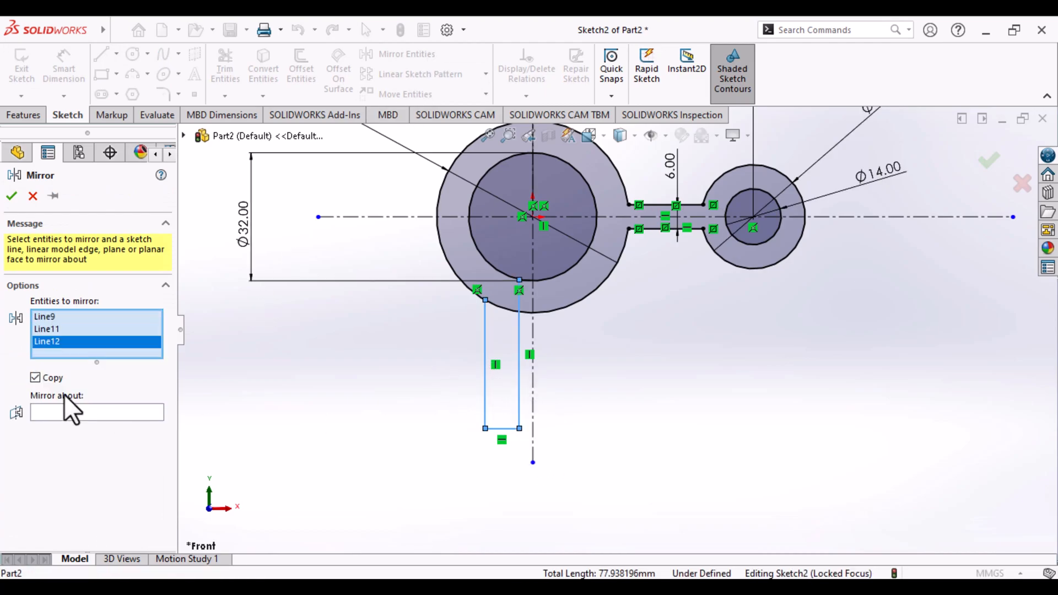
click(65, 412)
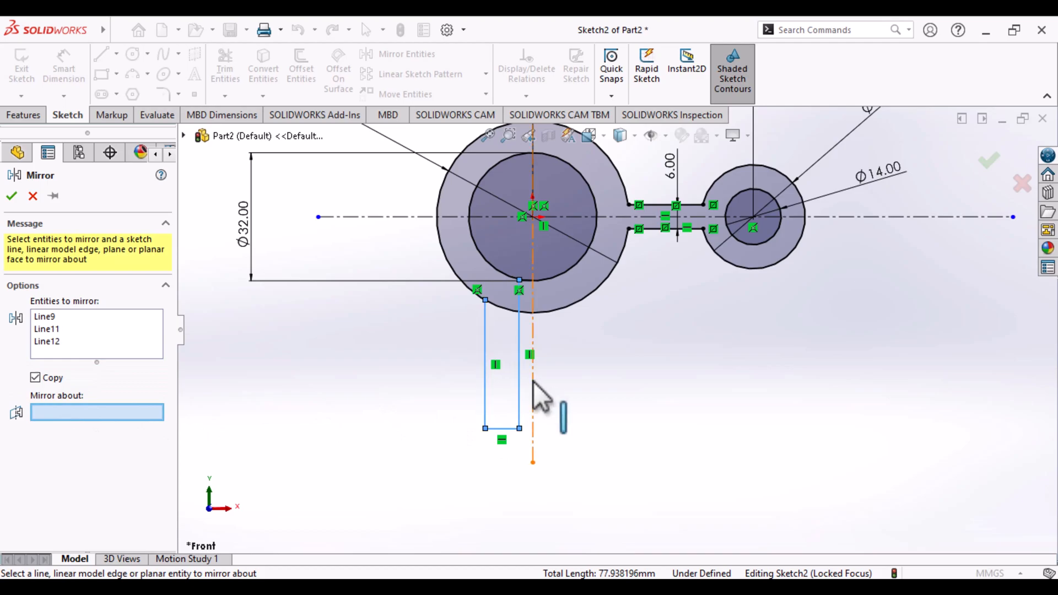
click(533, 399)
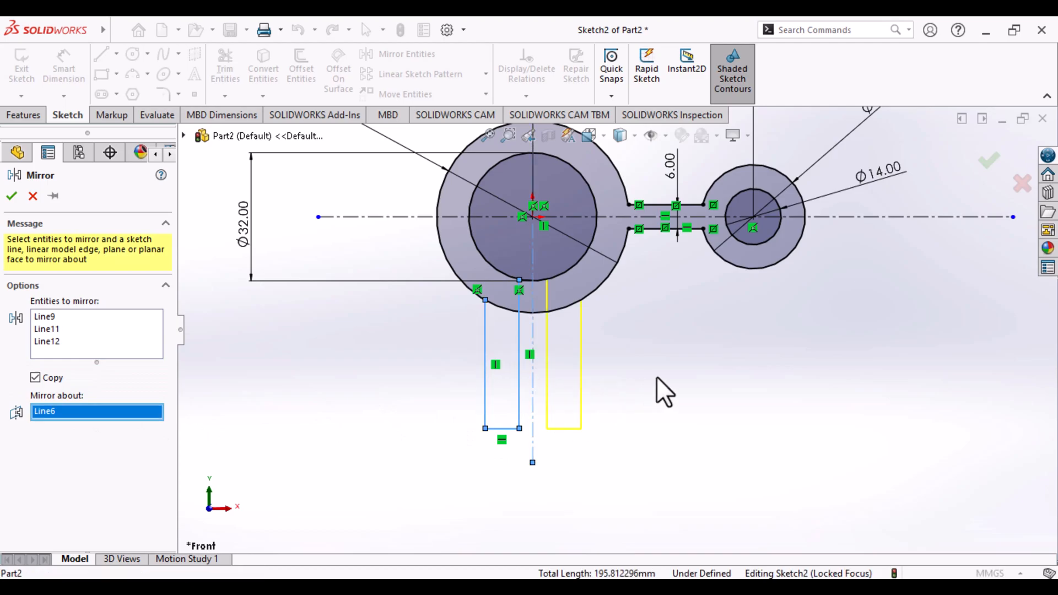
key(Return)
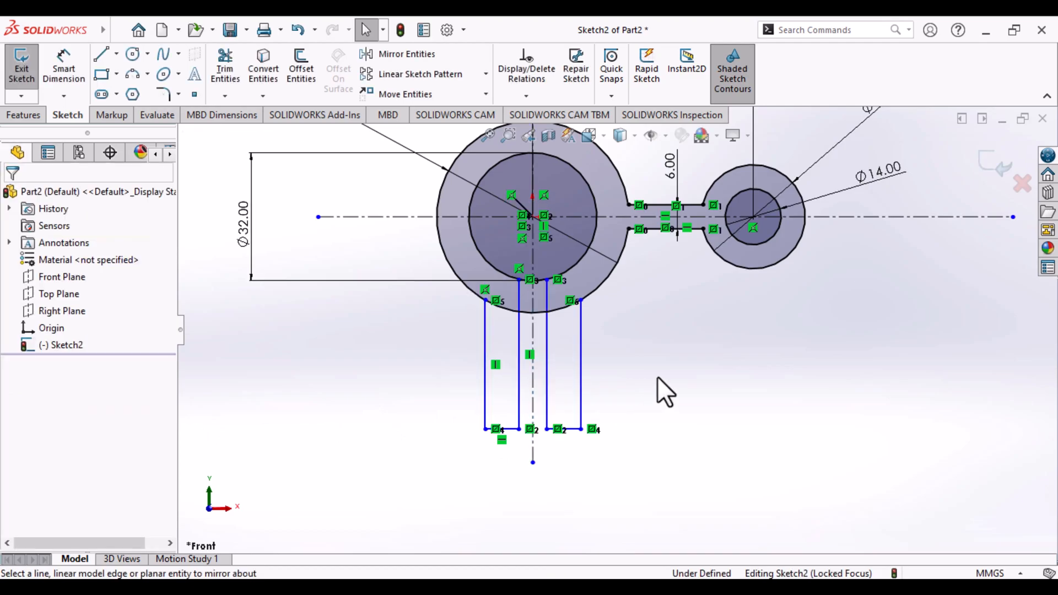
Dimension the distance between the outer vertical lines of the two clamp legs and set it to 30 mm
click(64, 67)
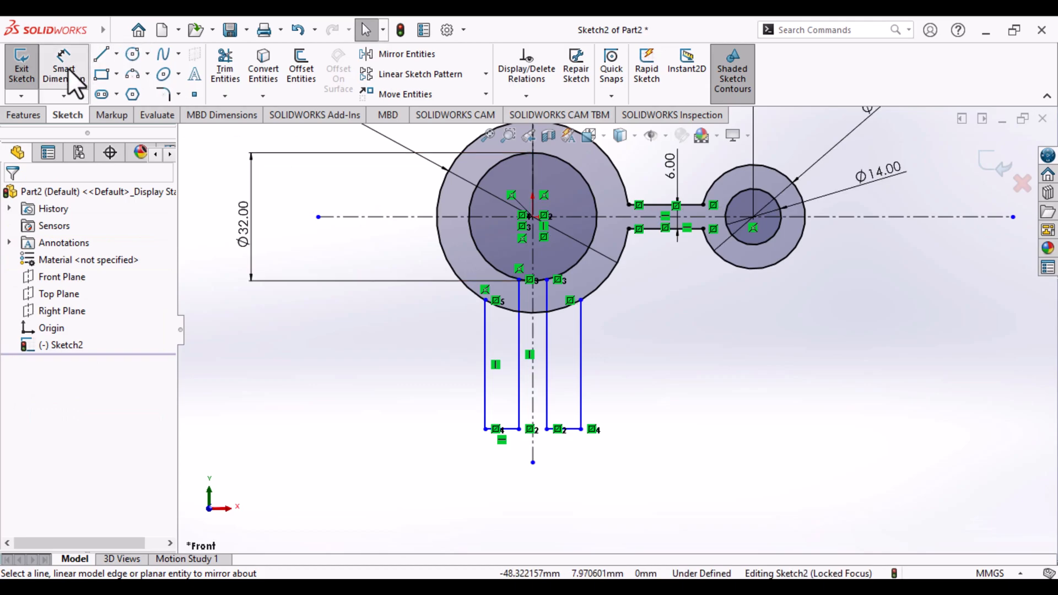
click(485, 398)
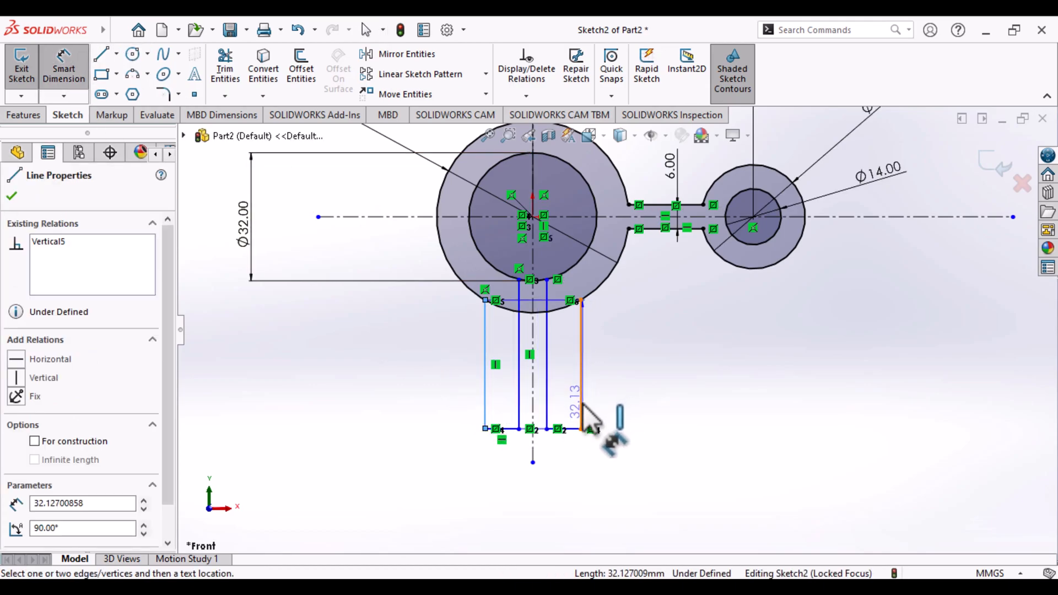
click(581, 408)
click(531, 500)
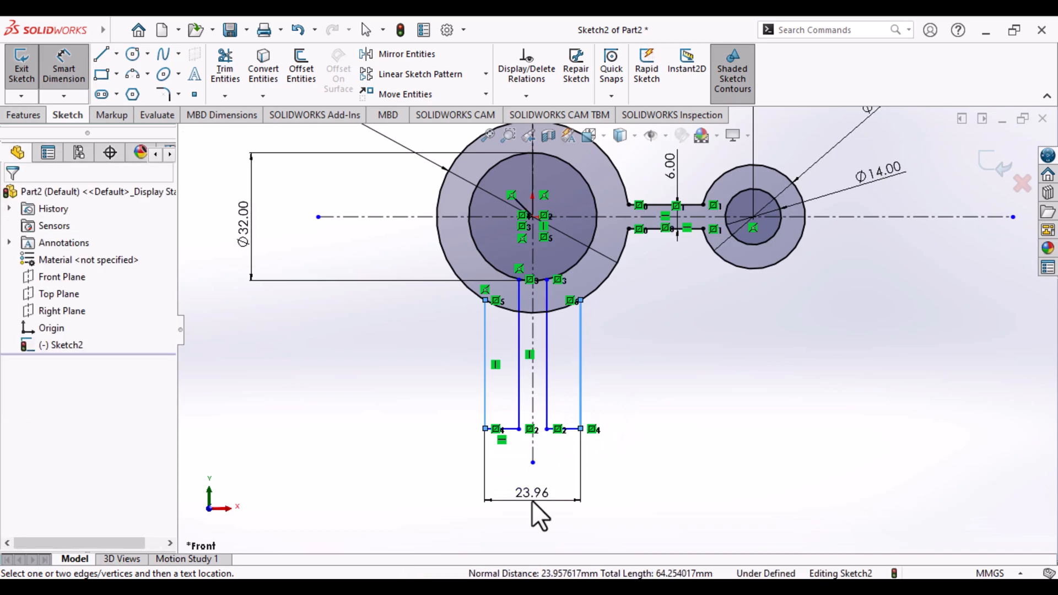
text(30)
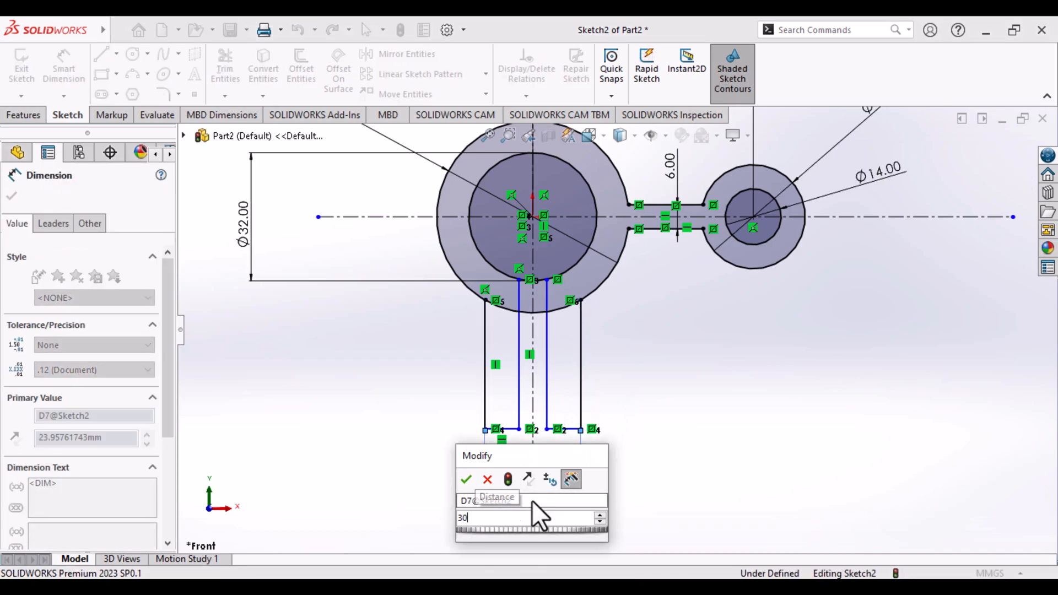
key(Return)
Dimension the gap between the inner vertical lines of the clamp legs and set it to 3 mm
click(521, 401)
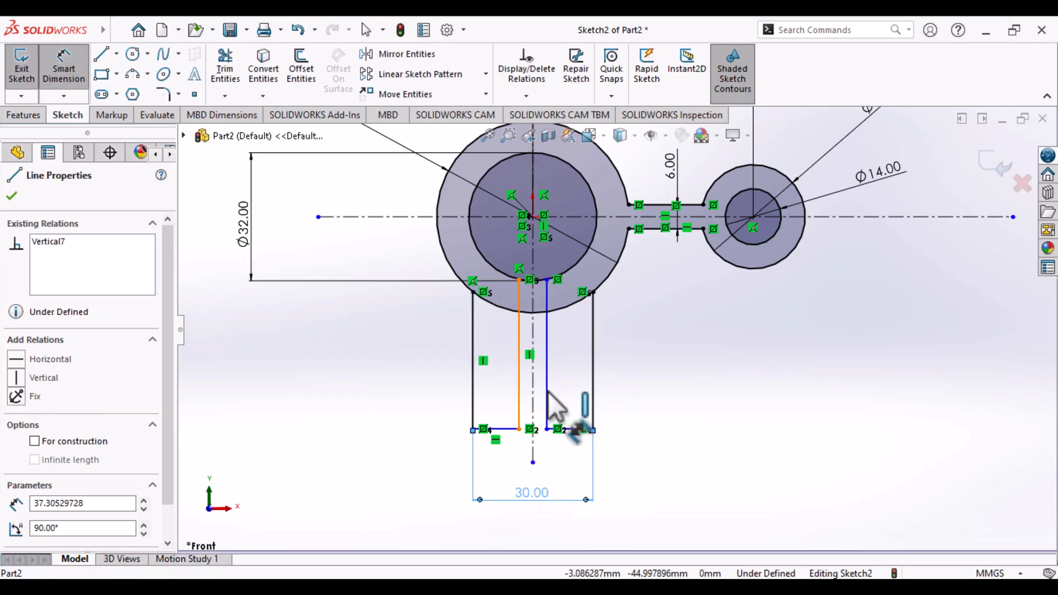
click(546, 419)
click(537, 473)
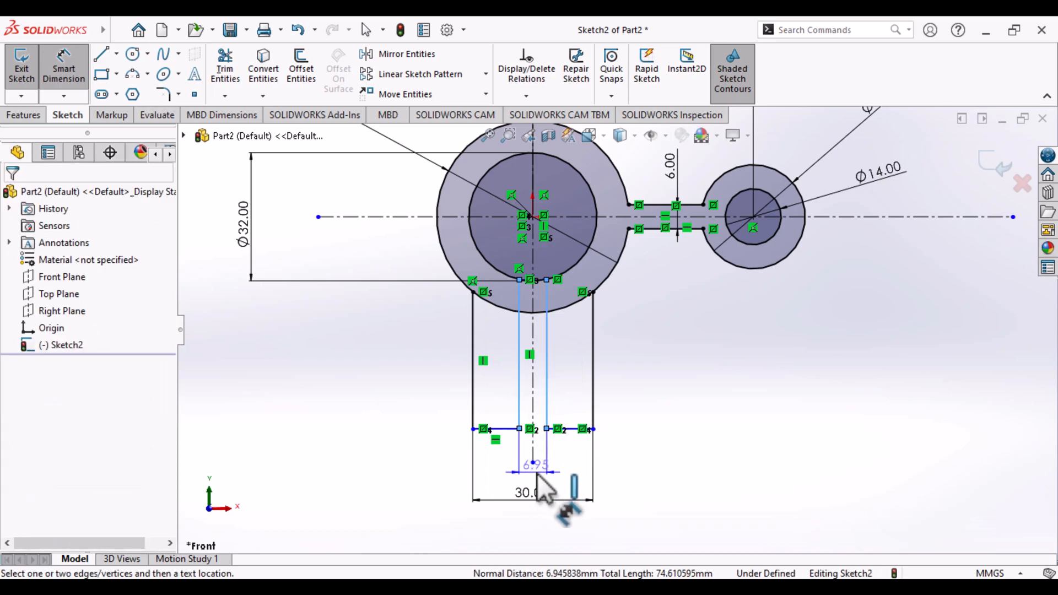
text(3)
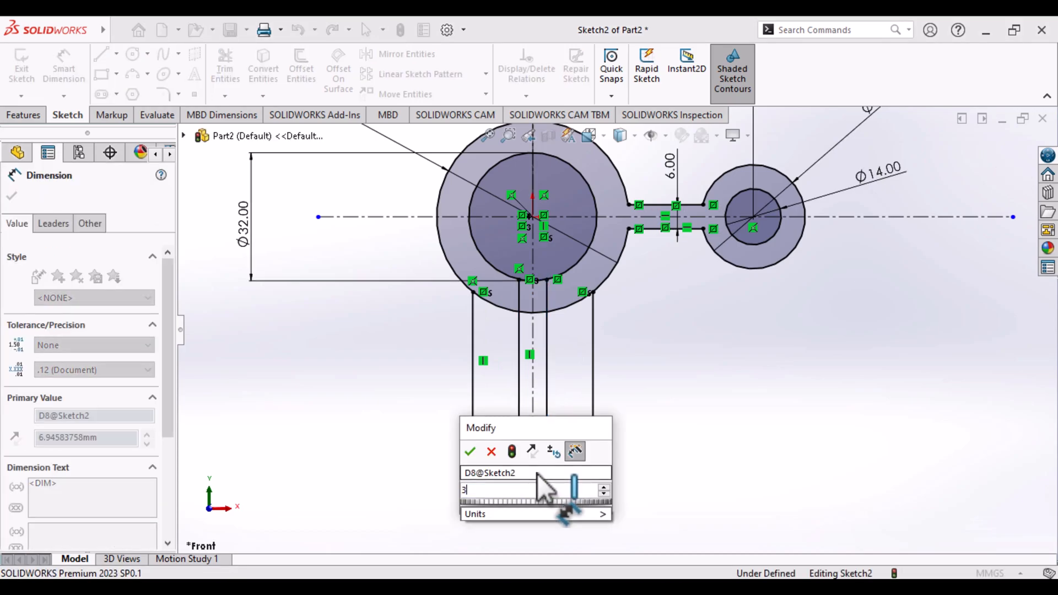
key(Return)
key(Escape)
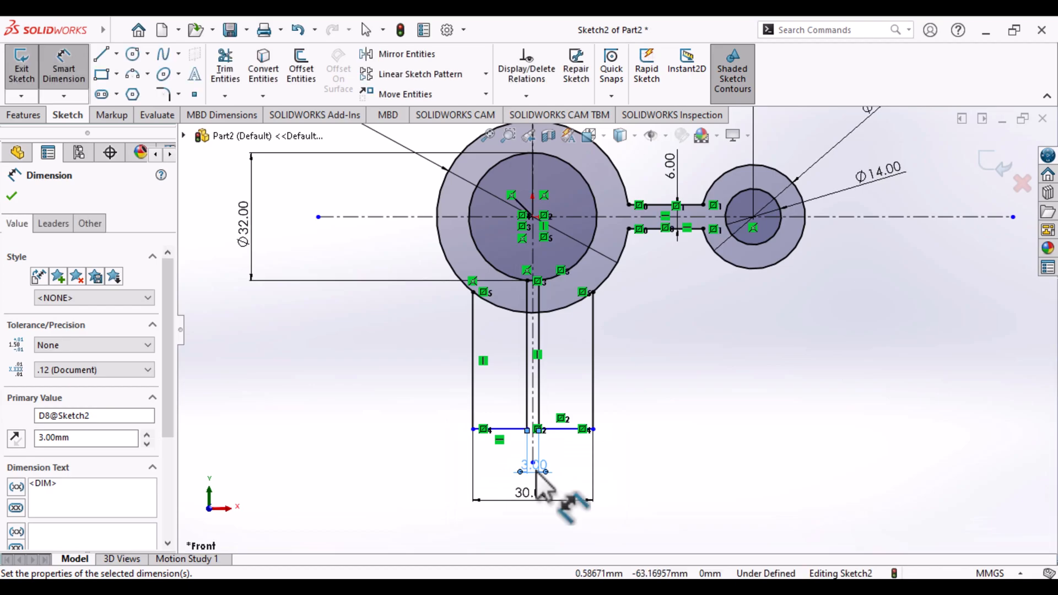
Dimension the left leg's outer vertical line and set its length to 14 mm
click(473, 394)
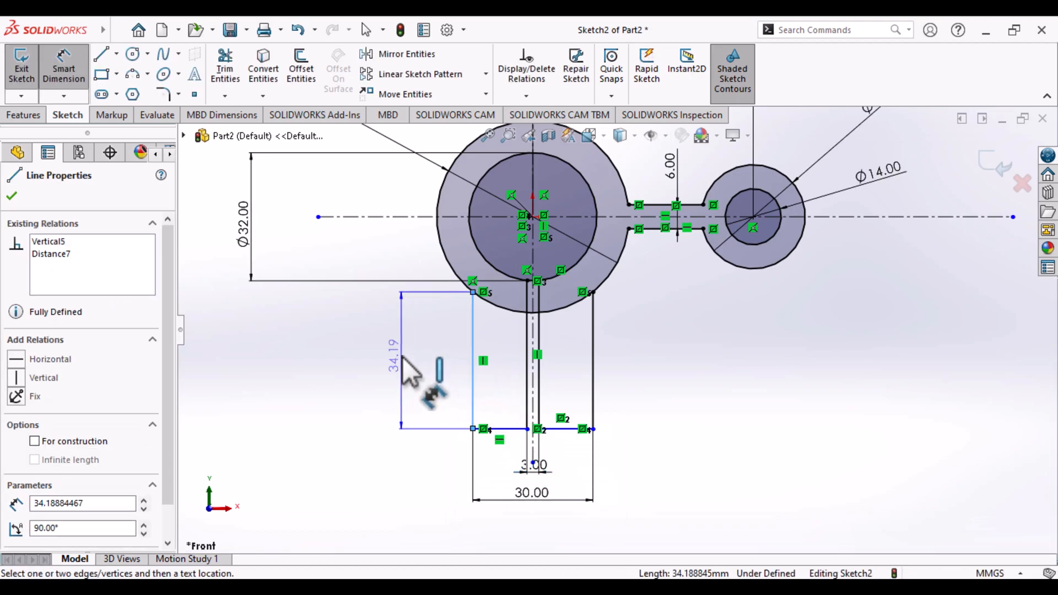
click(402, 355)
text(14)
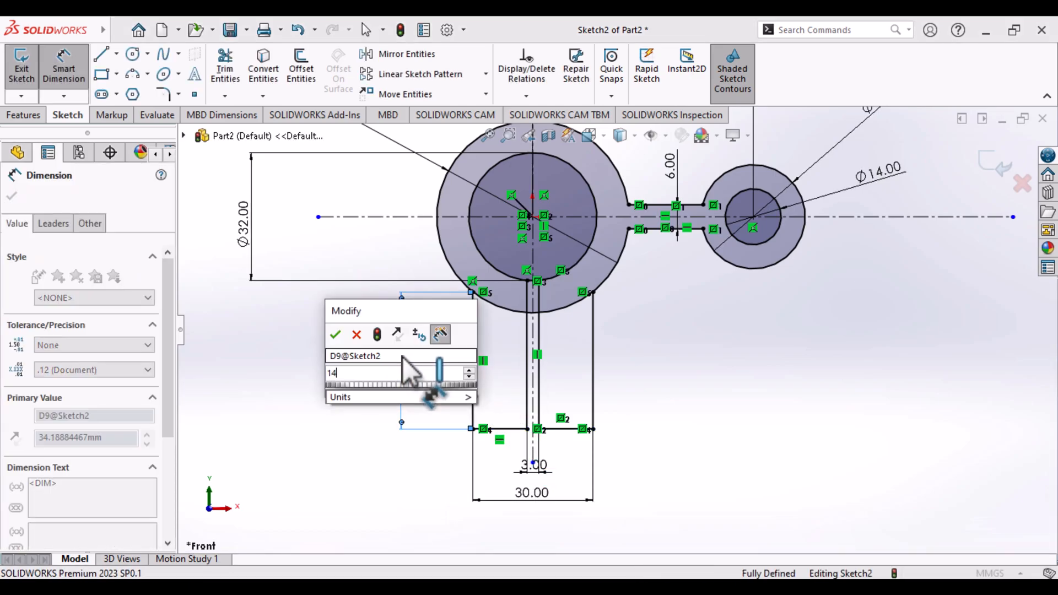
key(Return)
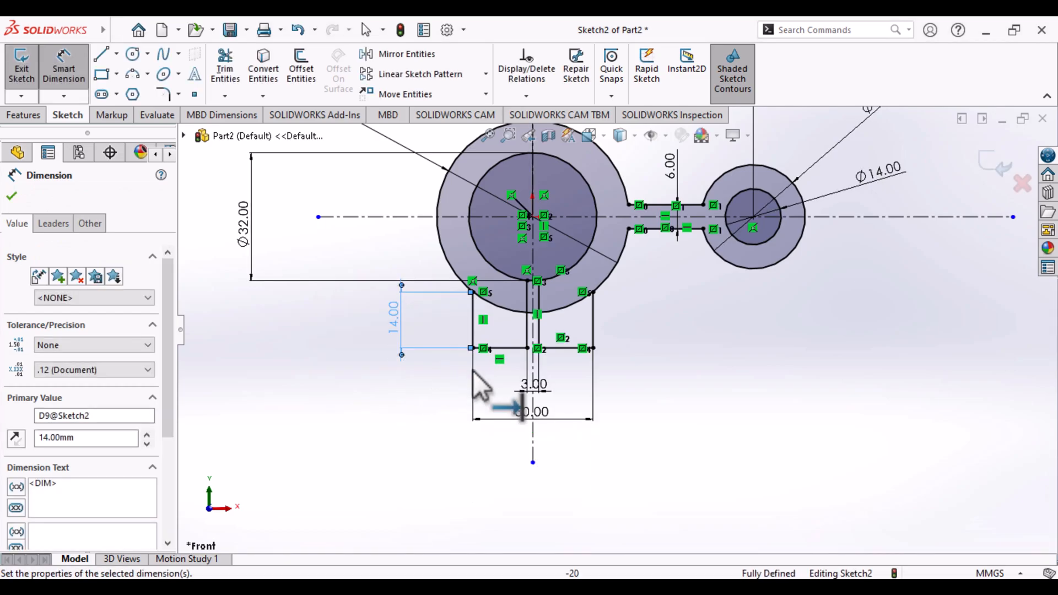
click(659, 392)
key(Escape)
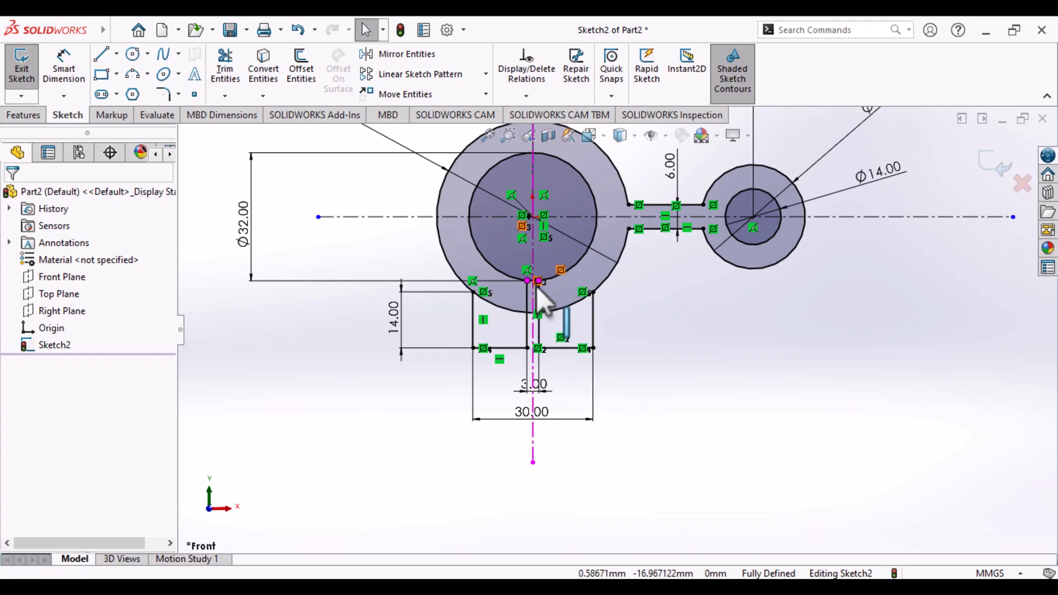
Trim away all arc segments of the 48 mm circle that lie between the outer lines of the clamp legs
scroll(544, 302, up, 3)
scroll(533, 292, down, 3)
scroll(532, 291, down, 3)
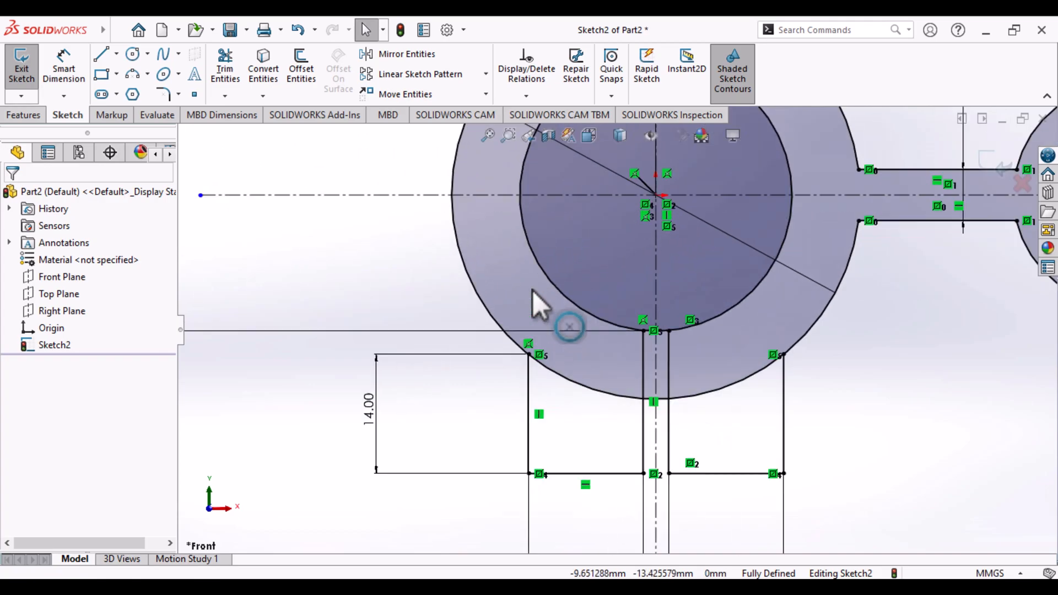
scroll(532, 291, down, 1)
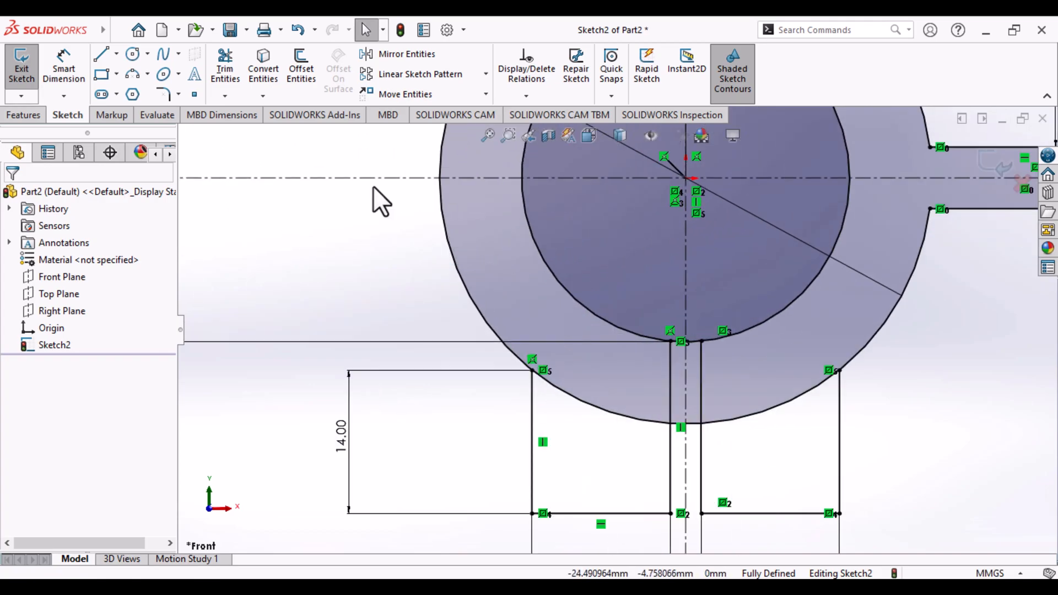
click(219, 78)
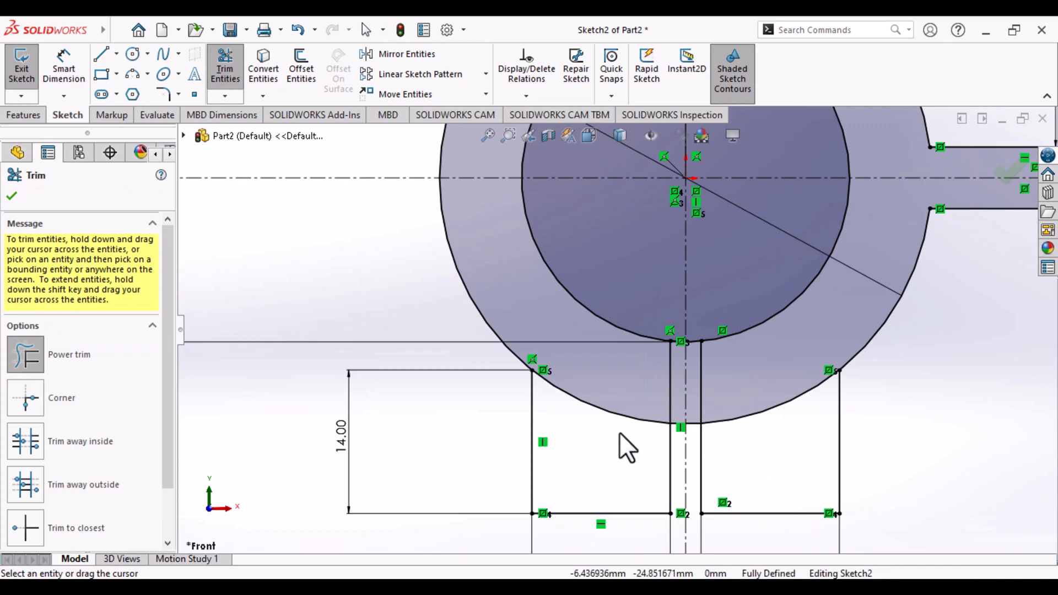
drag(619, 434, 624, 404)
drag(695, 438, 693, 406)
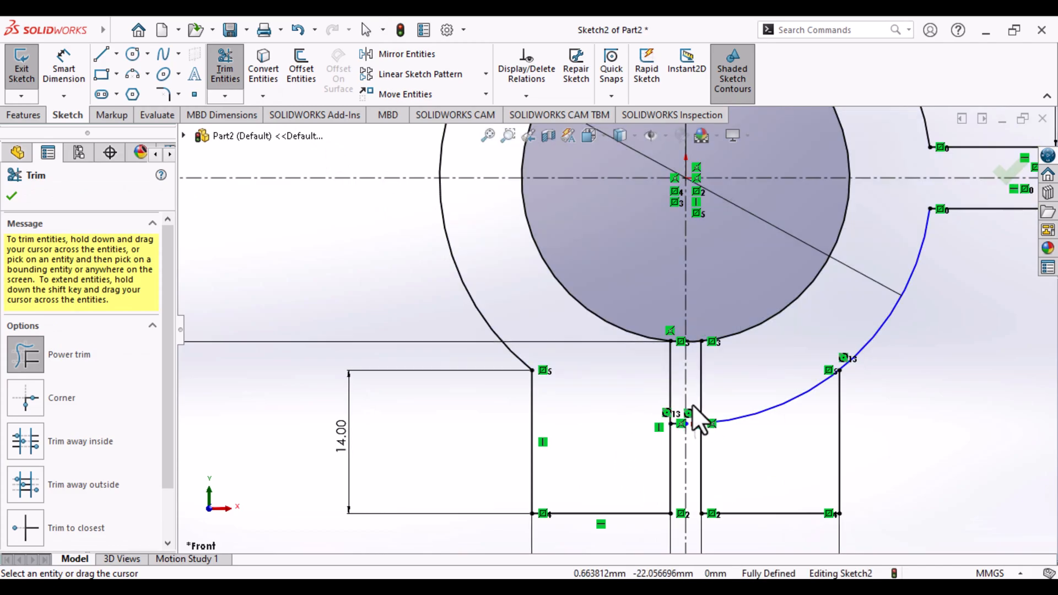
drag(749, 426, 738, 390)
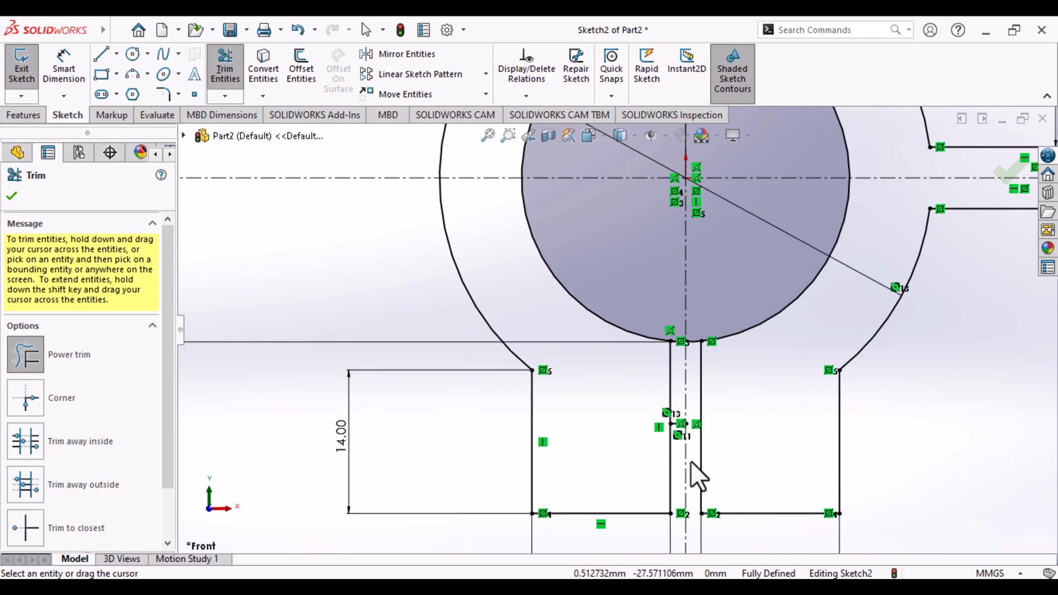
scroll(691, 464, down, 8)
drag(646, 357, 652, 288)
scroll(652, 325, up, 5)
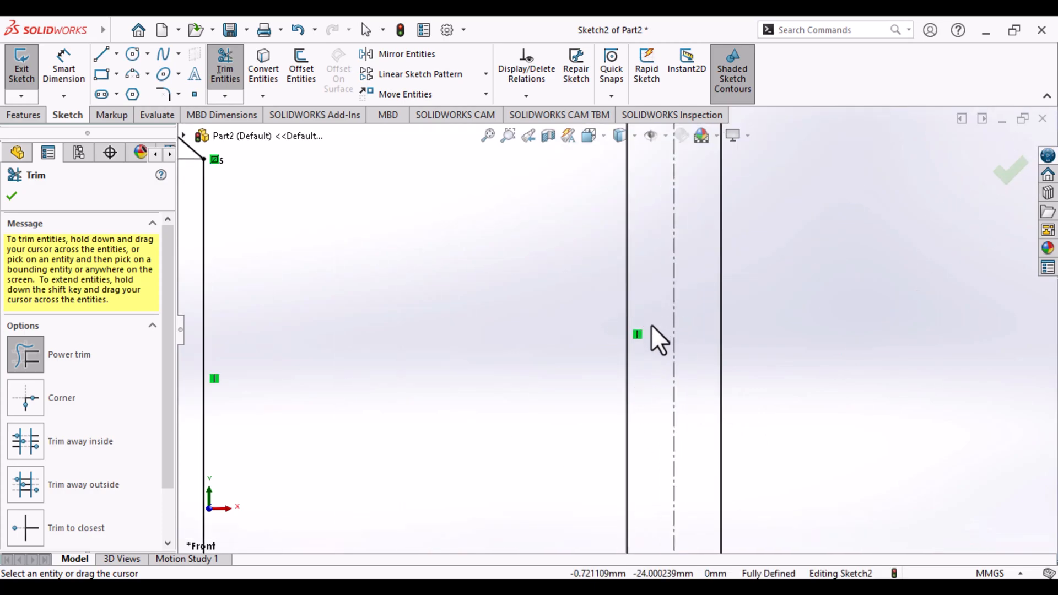
scroll(652, 326, up, 2)
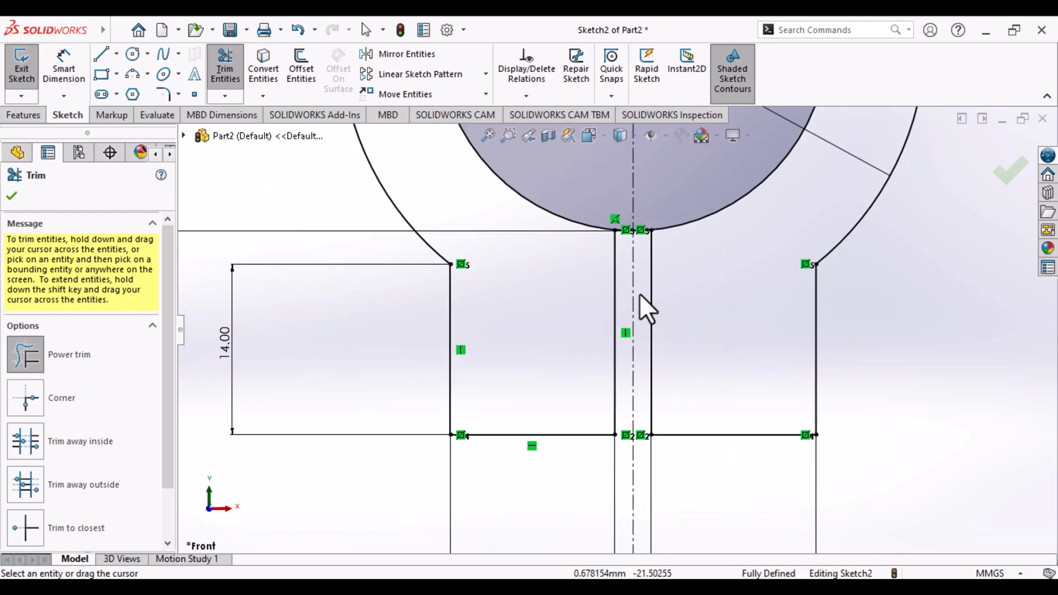
Trim away the arc of the 32 mm circle between the two inner leg lines to open the clamp slot
scroll(642, 227, up, 3)
scroll(636, 242, down, 5)
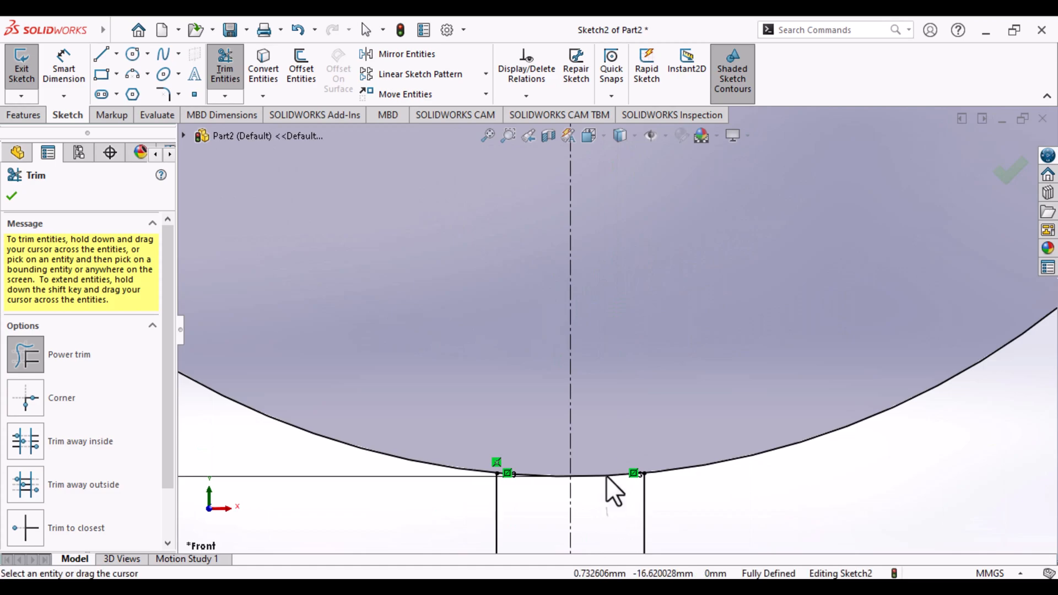
drag(606, 489, 592, 457)
drag(553, 510, 550, 439)
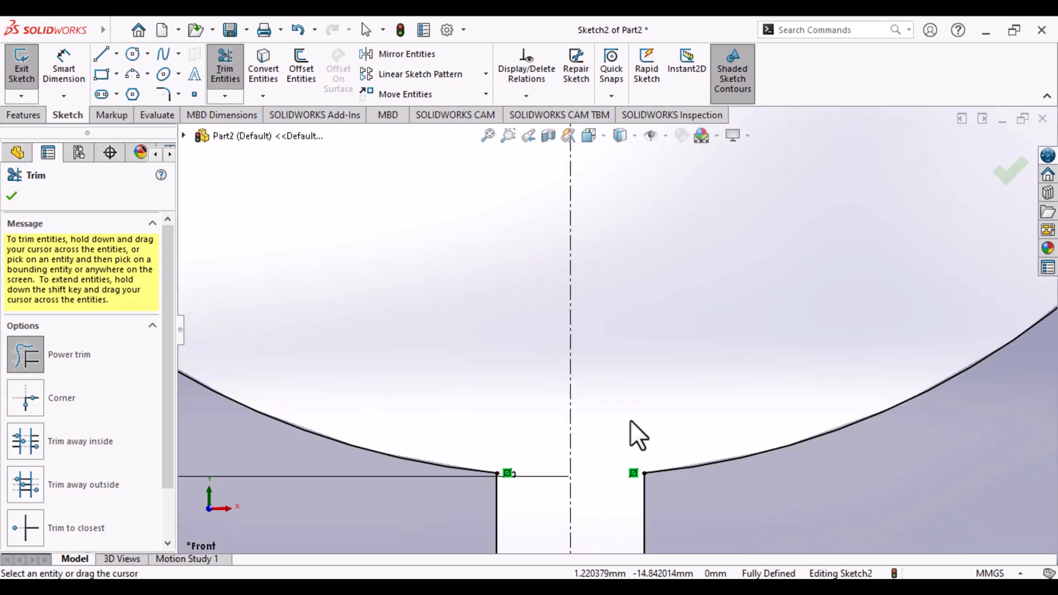
scroll(630, 420, up, 5)
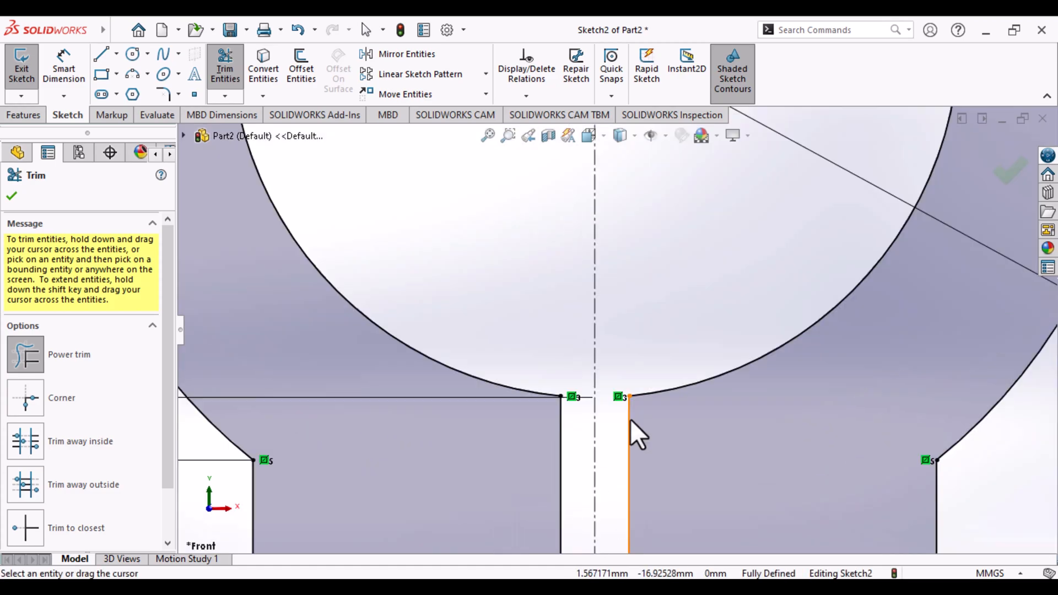
scroll(629, 419, up, 1)
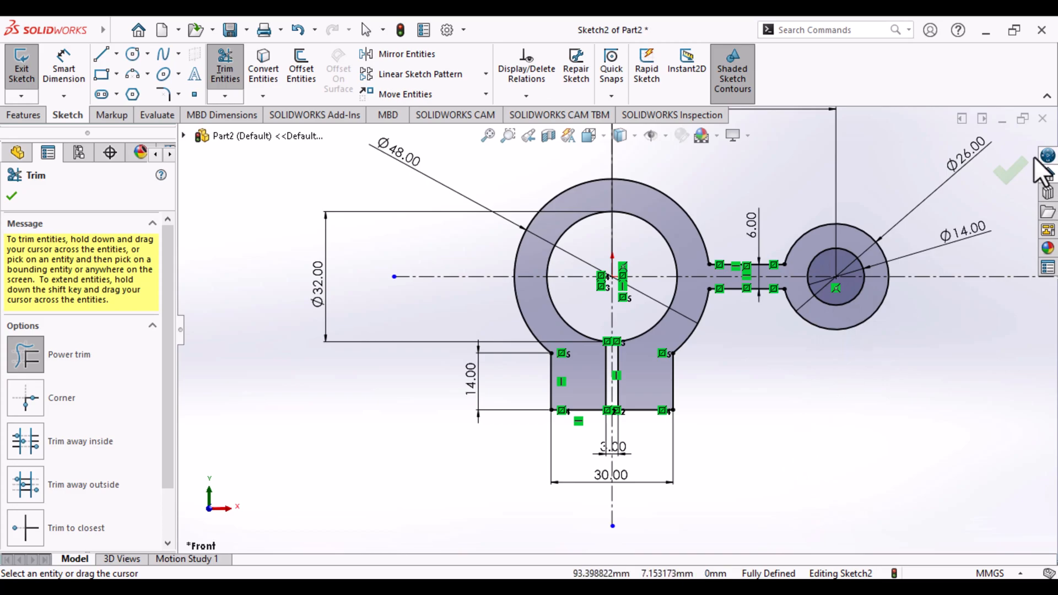
click(1008, 169)
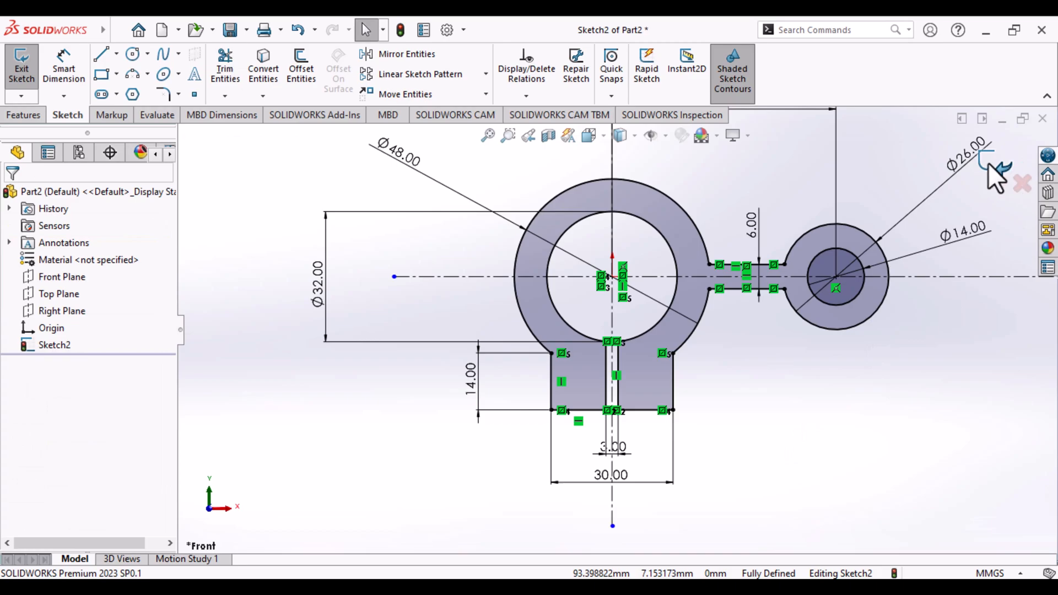
Close the profile sketch and extrude the region covering the clamp ring, arm and small round end 10 mm in both directions
click(989, 166)
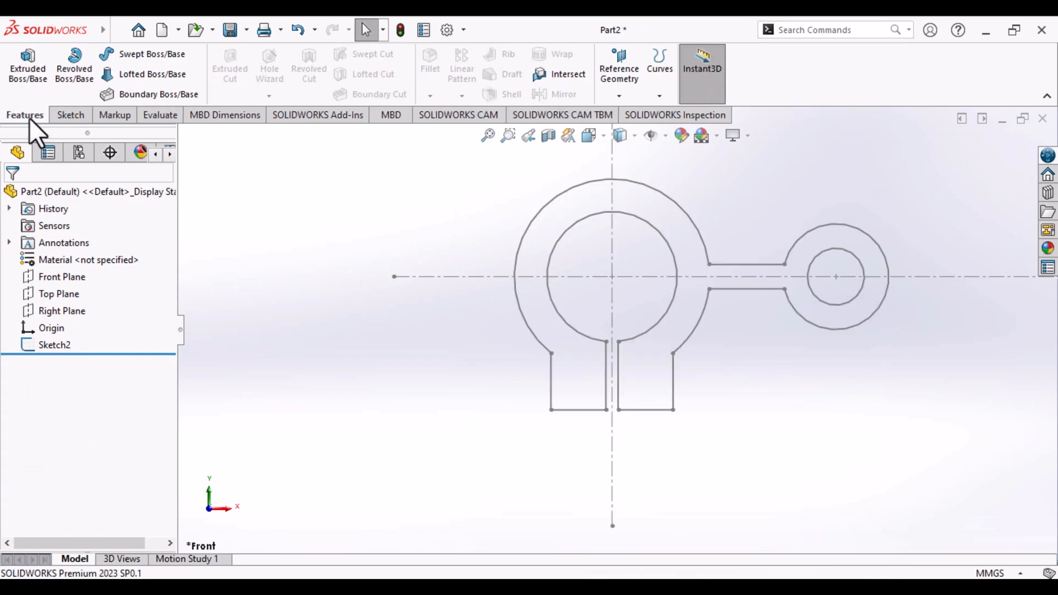
click(35, 56)
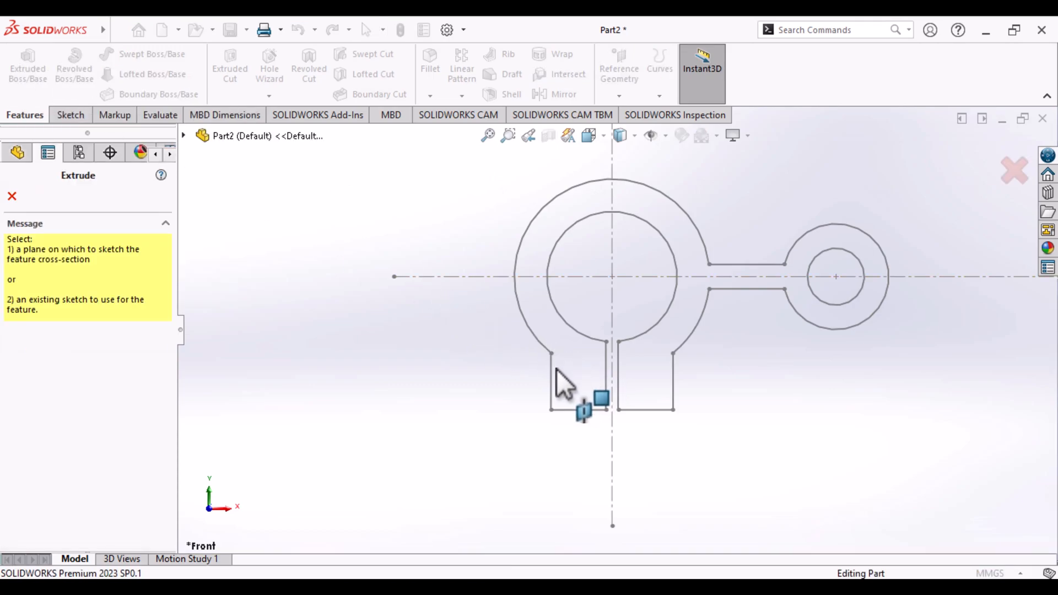
click(582, 344)
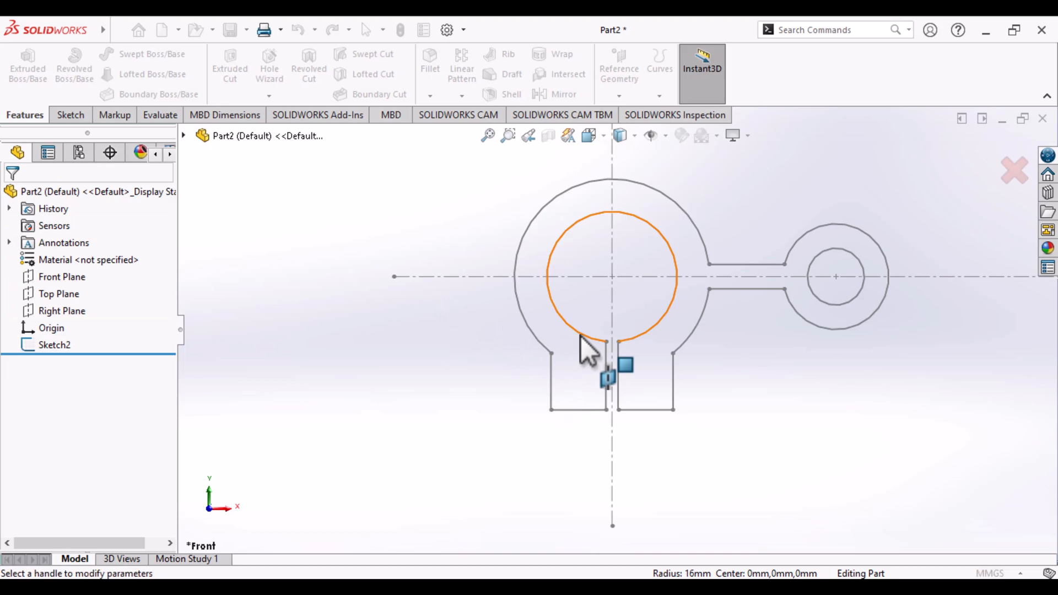
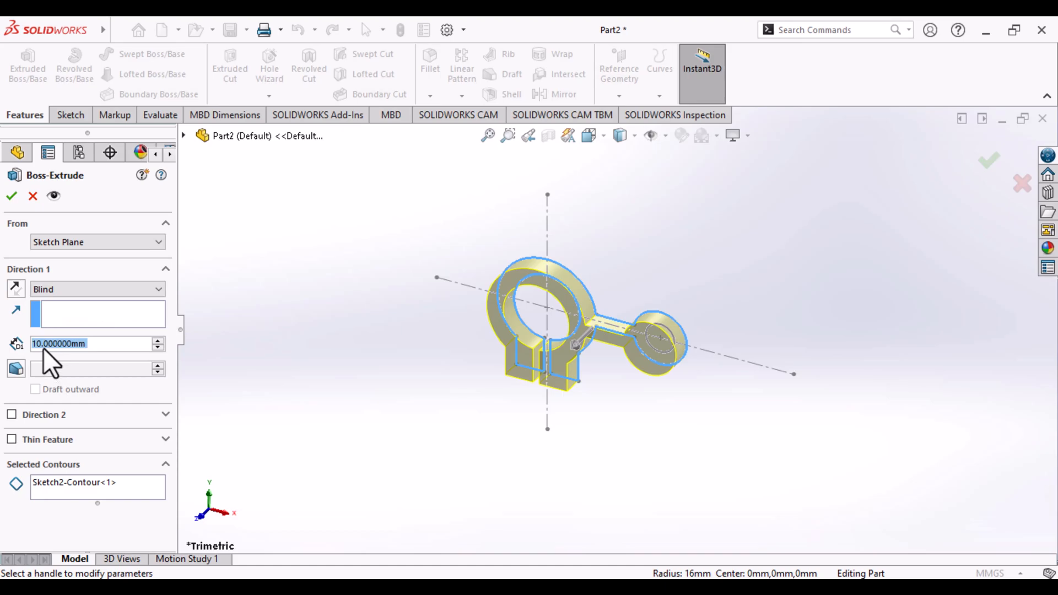
click(13, 416)
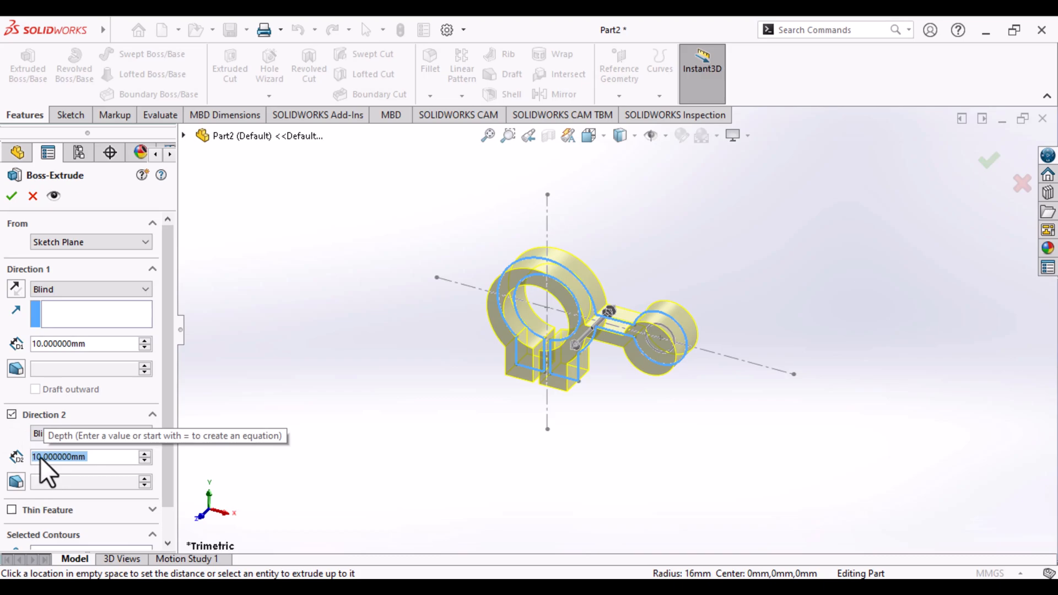
click(15, 200)
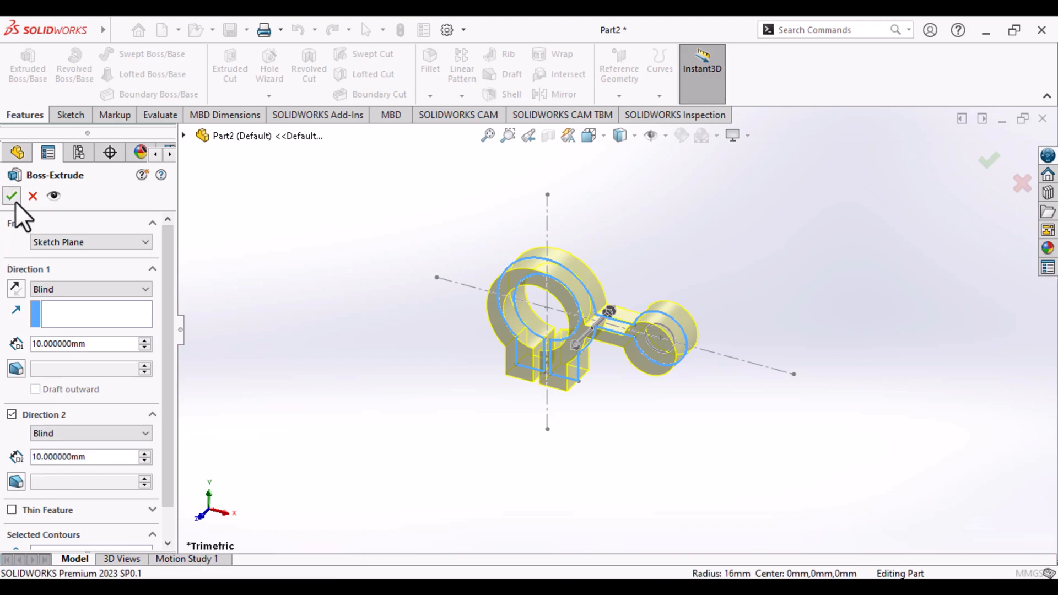
click(525, 428)
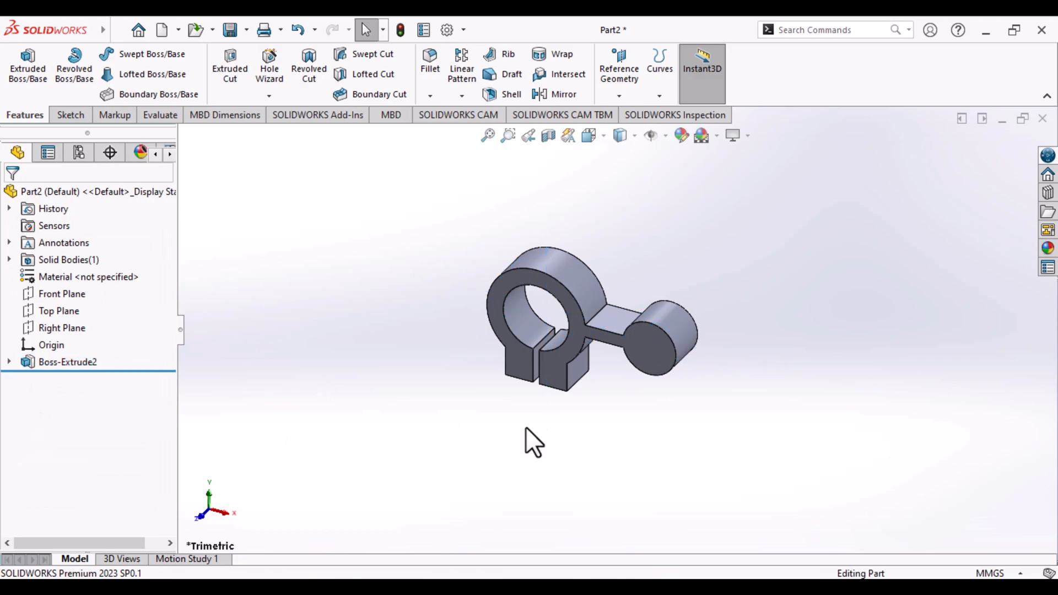
Start a sketch on the outer side face of the right clamp leg and draw a circle about 6 mm in diameter directly below the origin
click(577, 372)
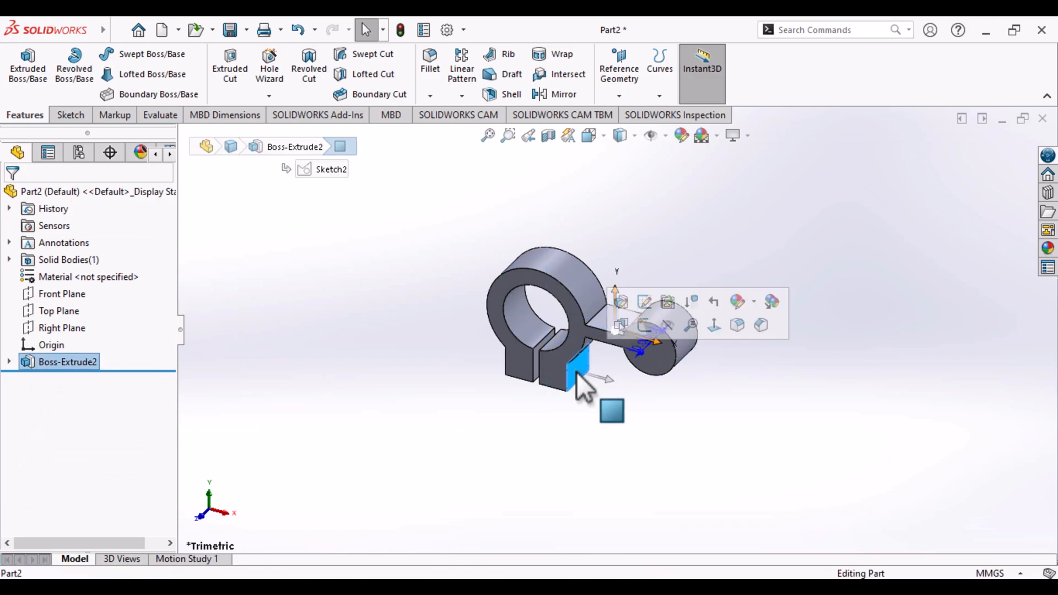
click(71, 116)
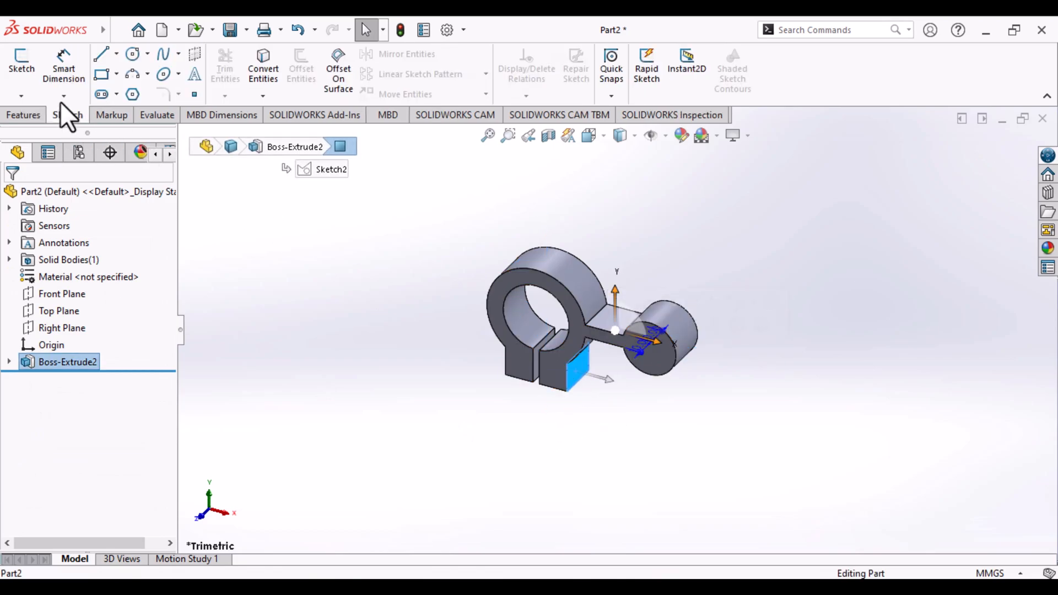
click(15, 68)
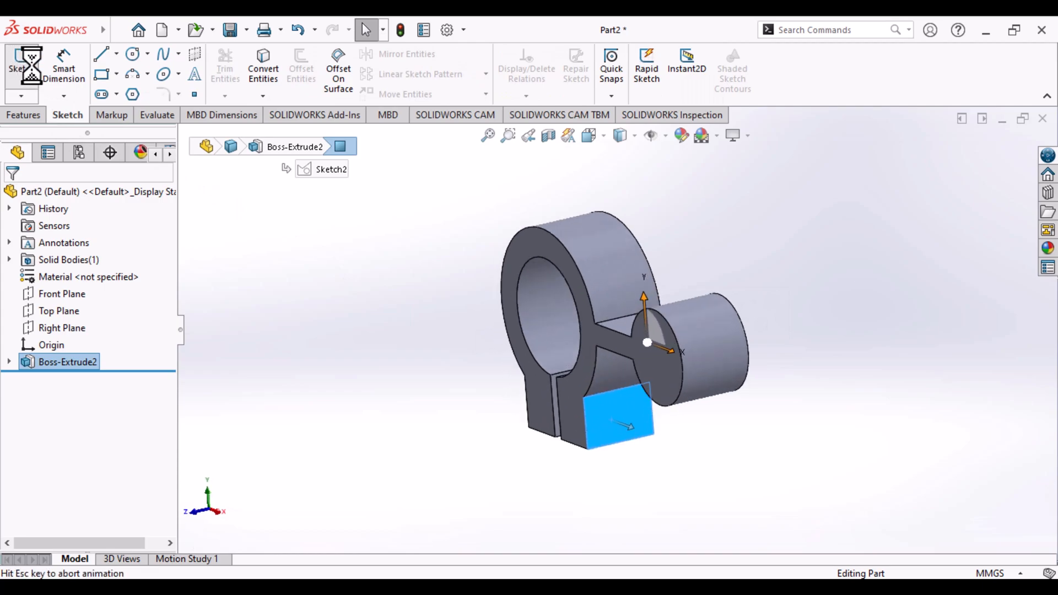
click(133, 54)
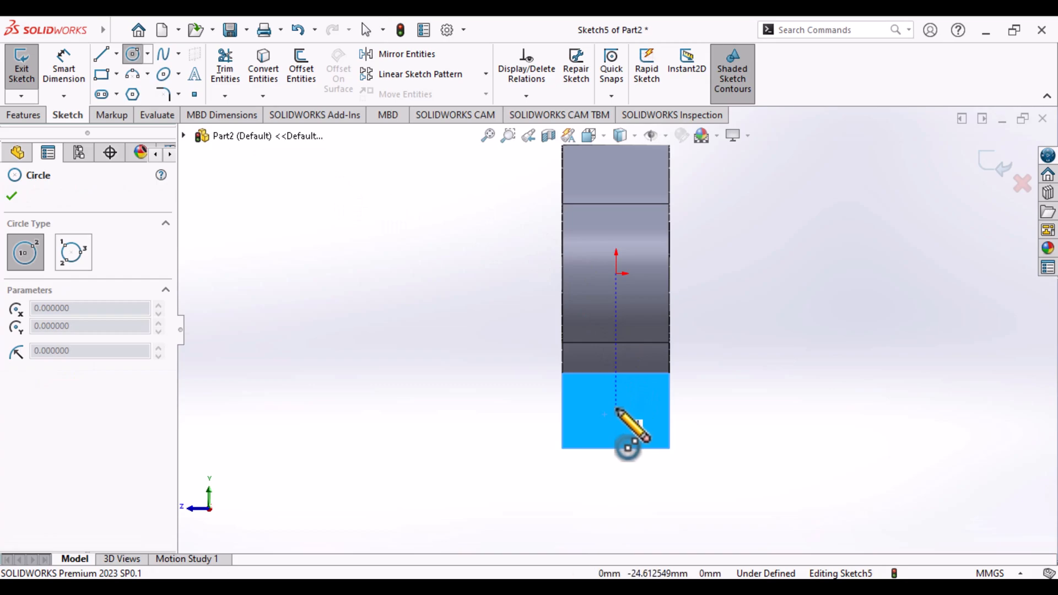
click(617, 414)
click(629, 404)
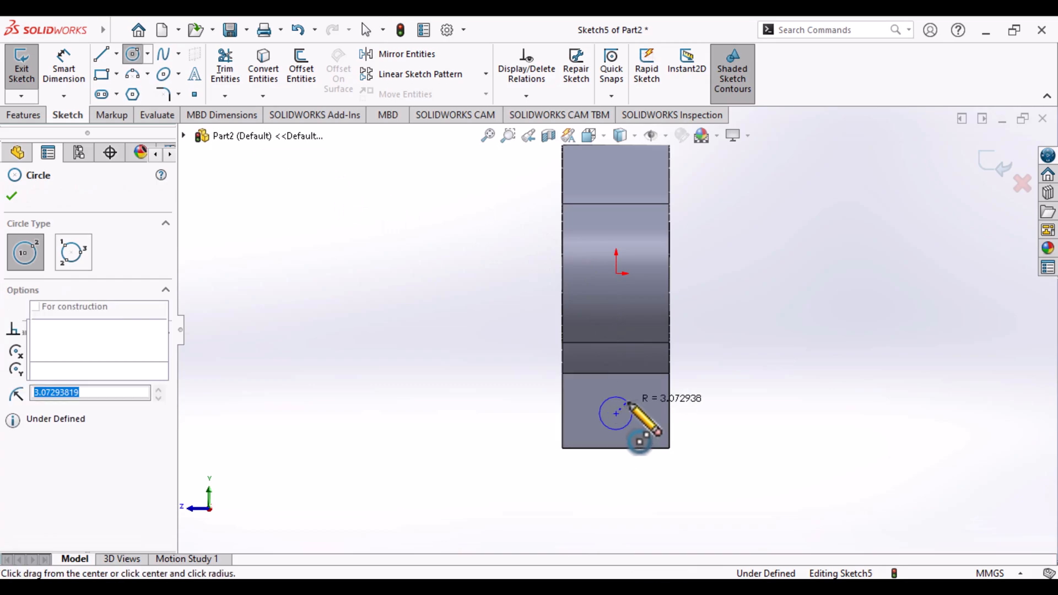
Dimension the circle on the clamp leg face and set its diameter to 5 mm
click(74, 64)
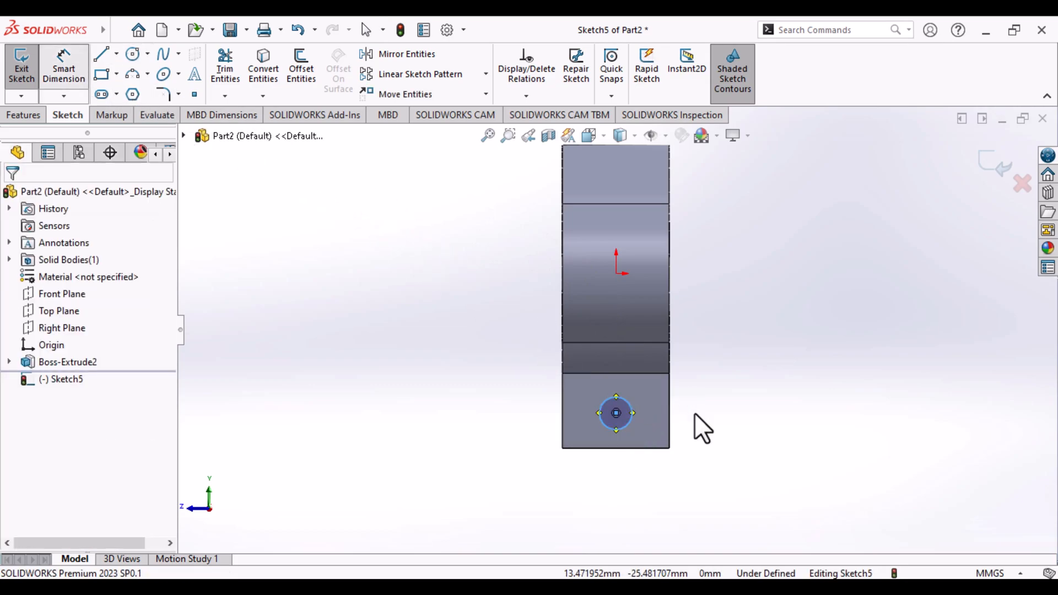
click(630, 405)
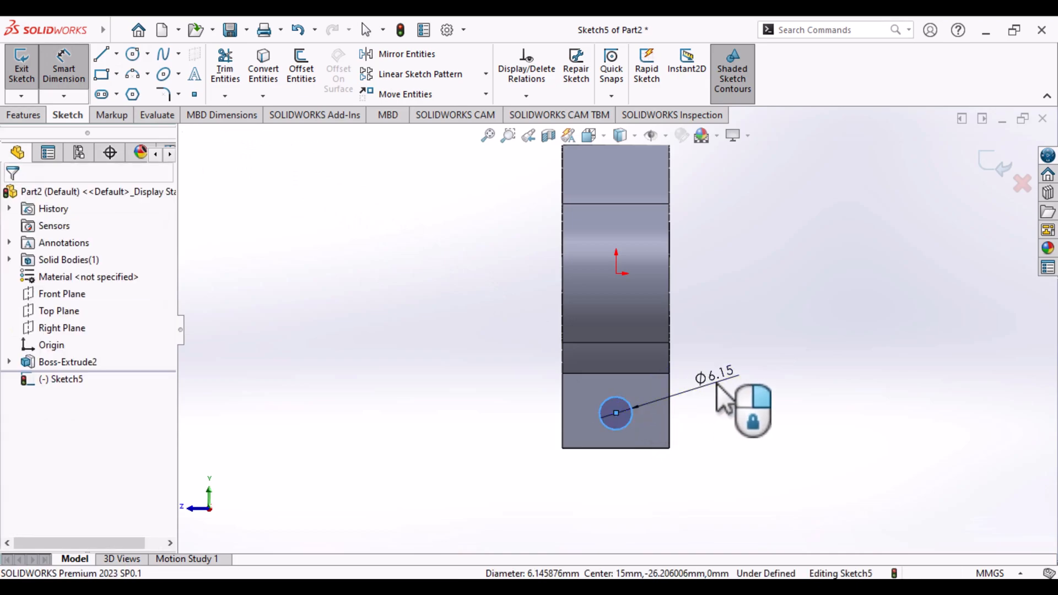
click(719, 389)
text(5)
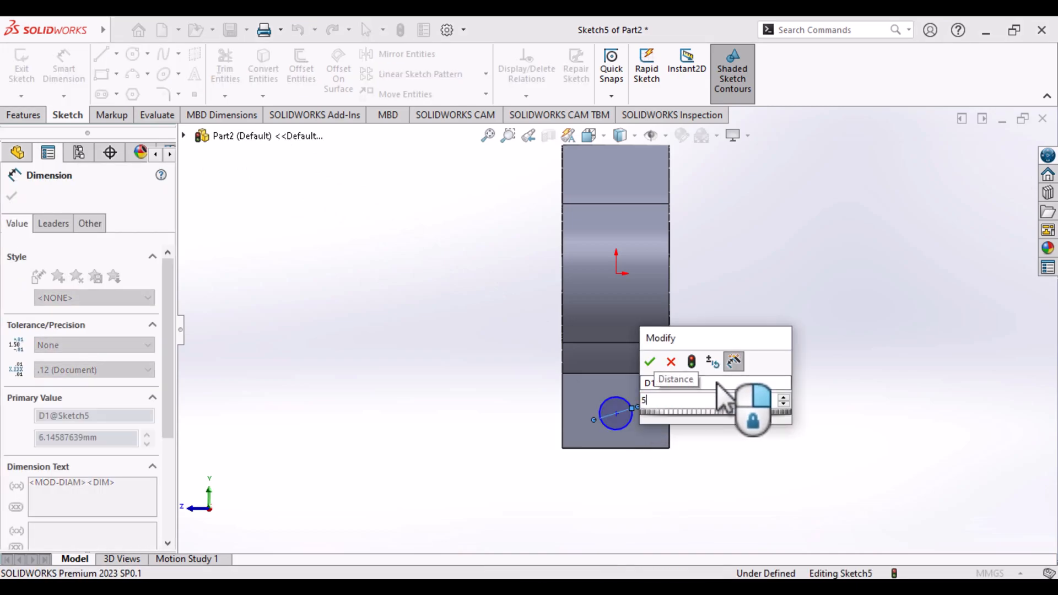
key(Return)
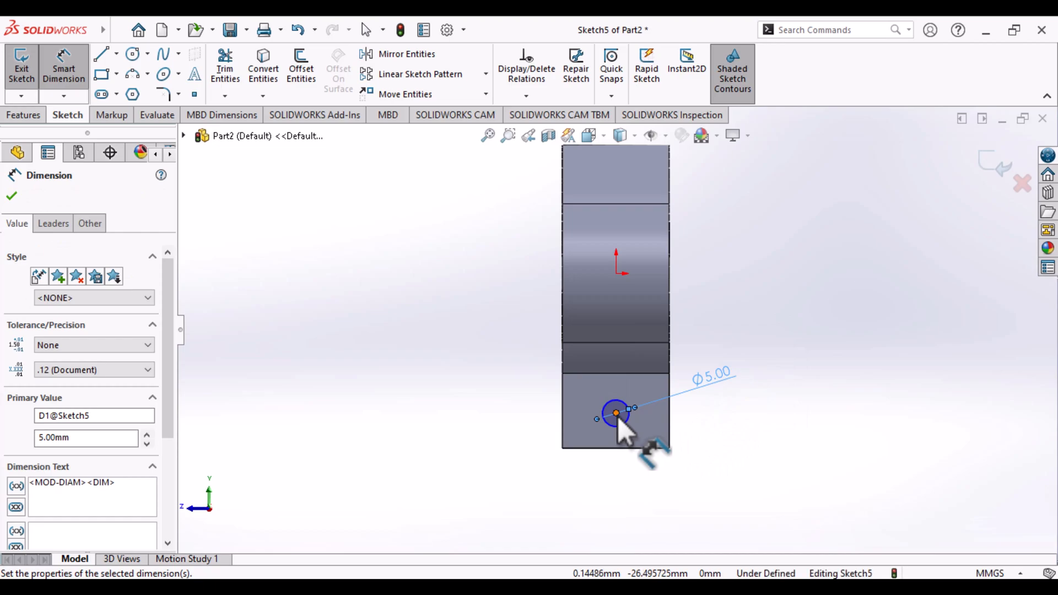
Set the distance from the circle's center to the leg's bottom edge to 7 mm and close the sketch
click(617, 414)
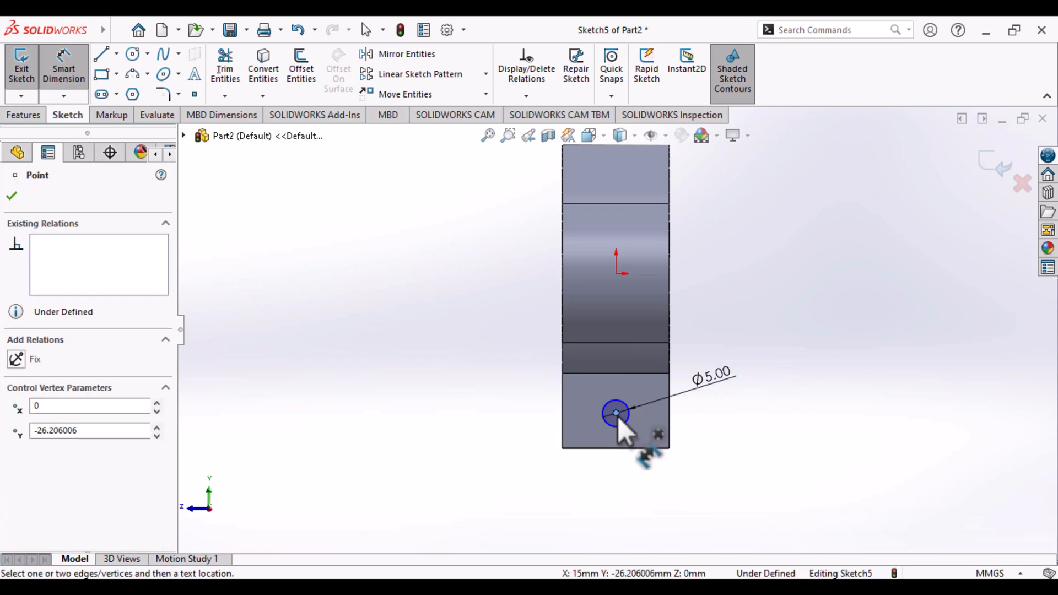
click(623, 447)
click(702, 431)
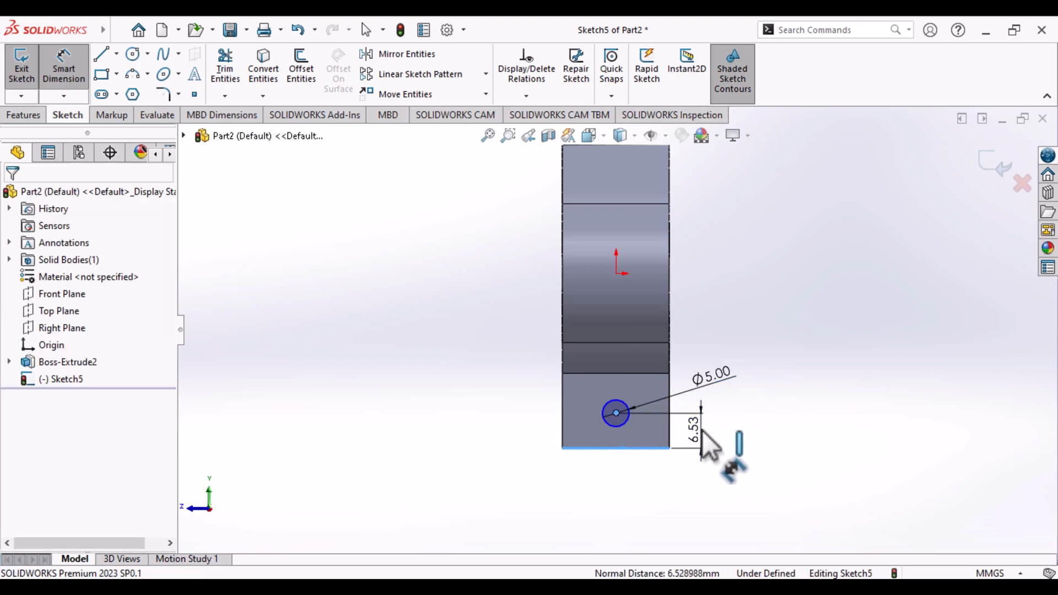
text(7)
key(Return)
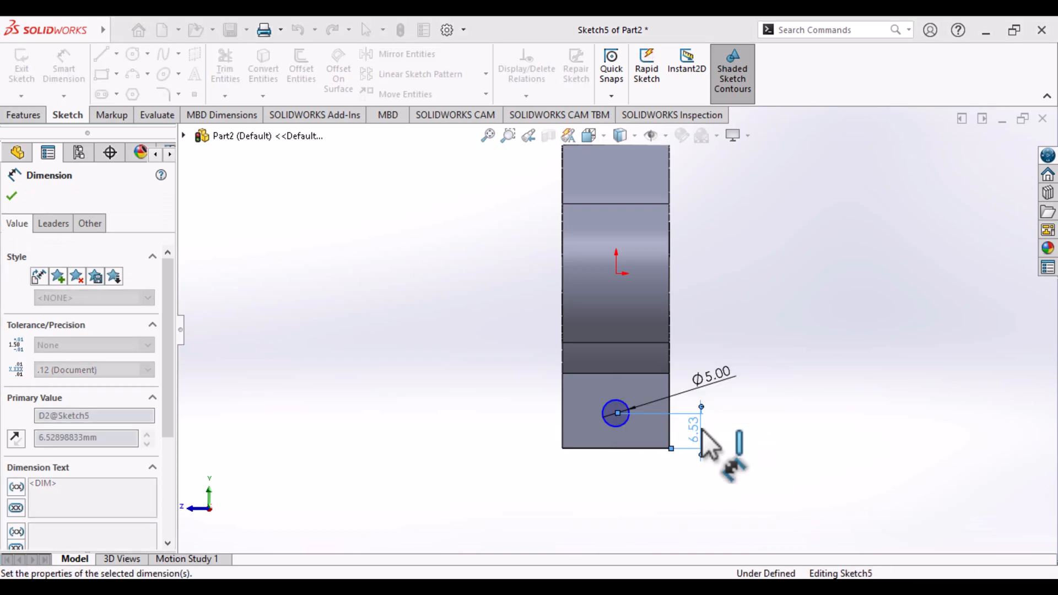
click(1008, 165)
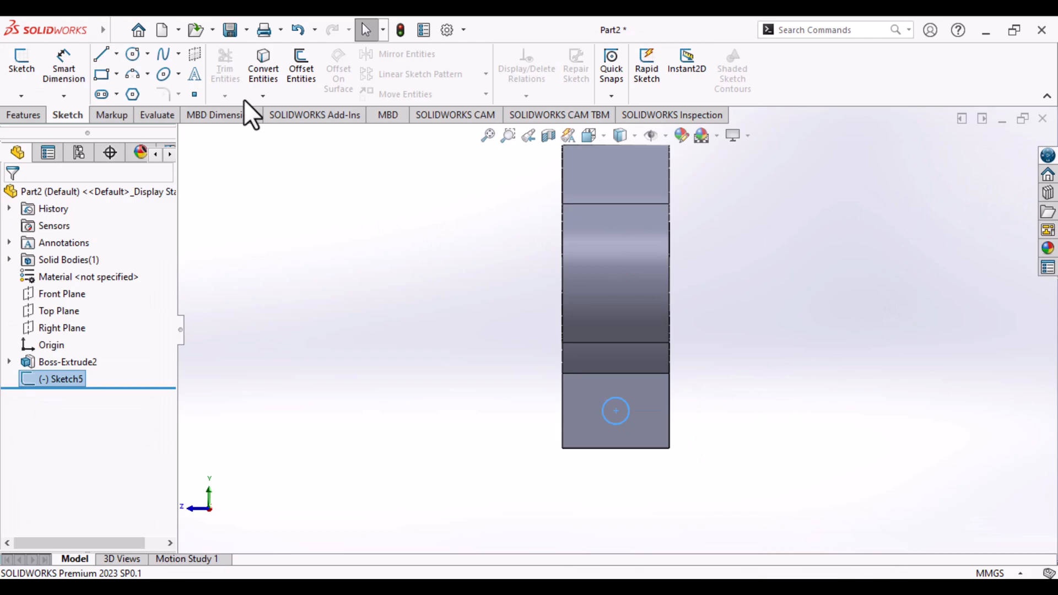
Cut the circle through both clamp legs with an Extruded Cut set to Through All
click(28, 115)
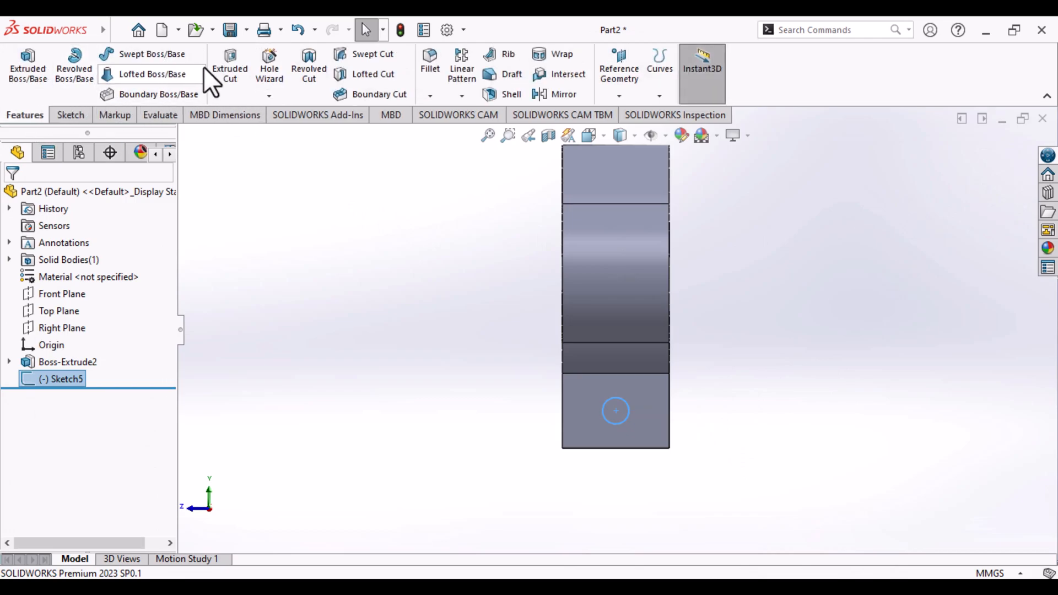
click(224, 67)
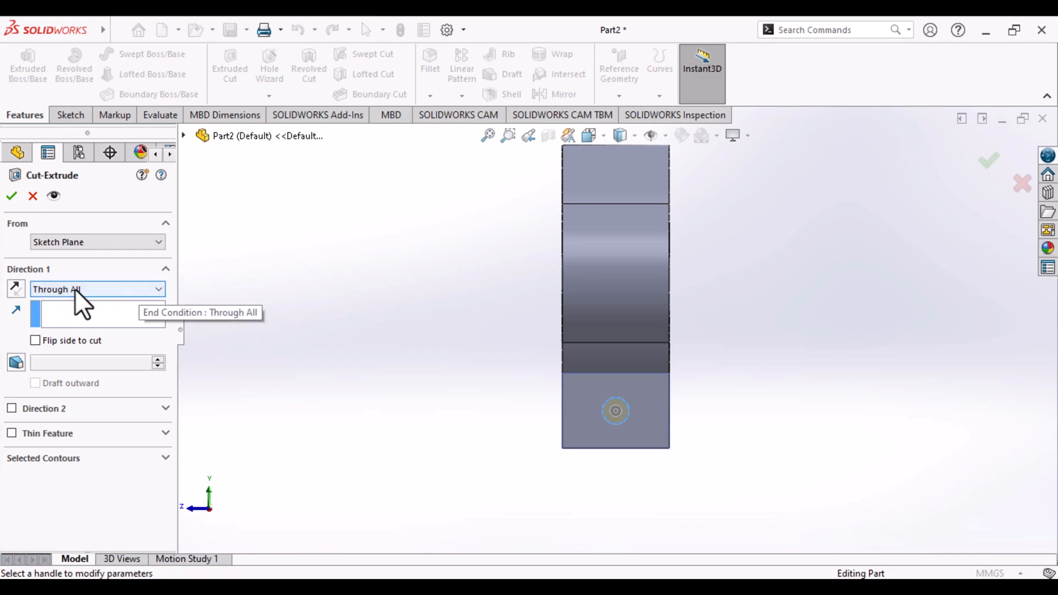
click(11, 196)
middle_drag(386, 386, 722, 394)
click(721, 392)
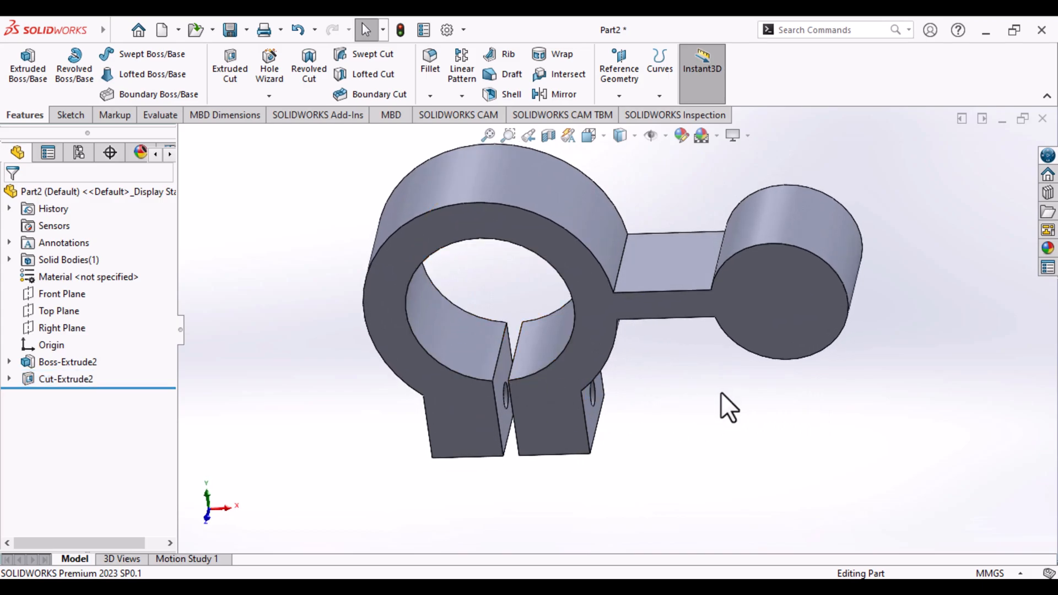
Fillet the two edges where the arm meets the large clamp ring with a 5 mm radius
click(621, 270)
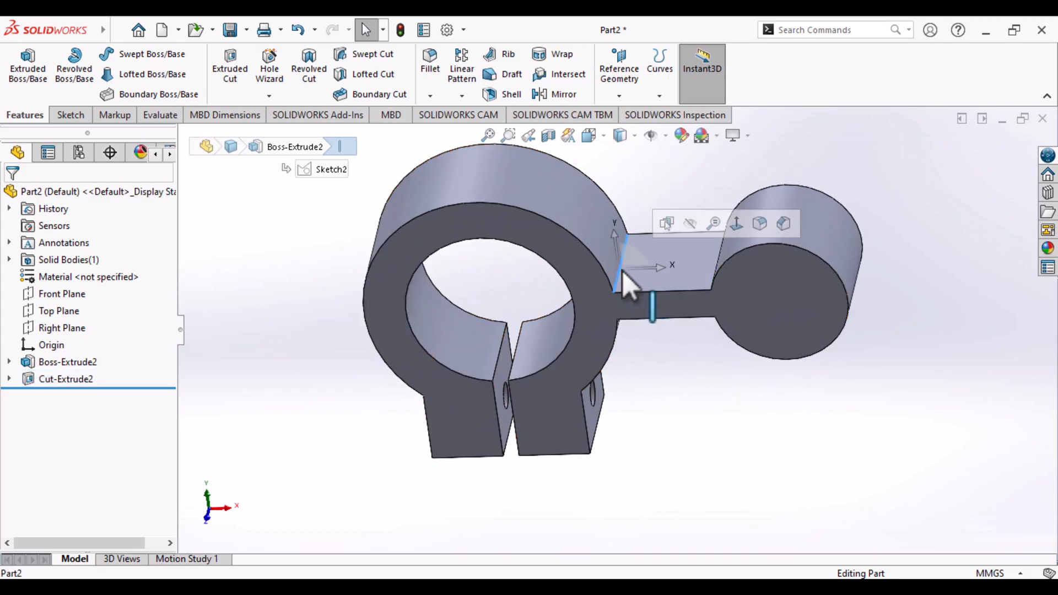
middle_drag(649, 401, 567, 276)
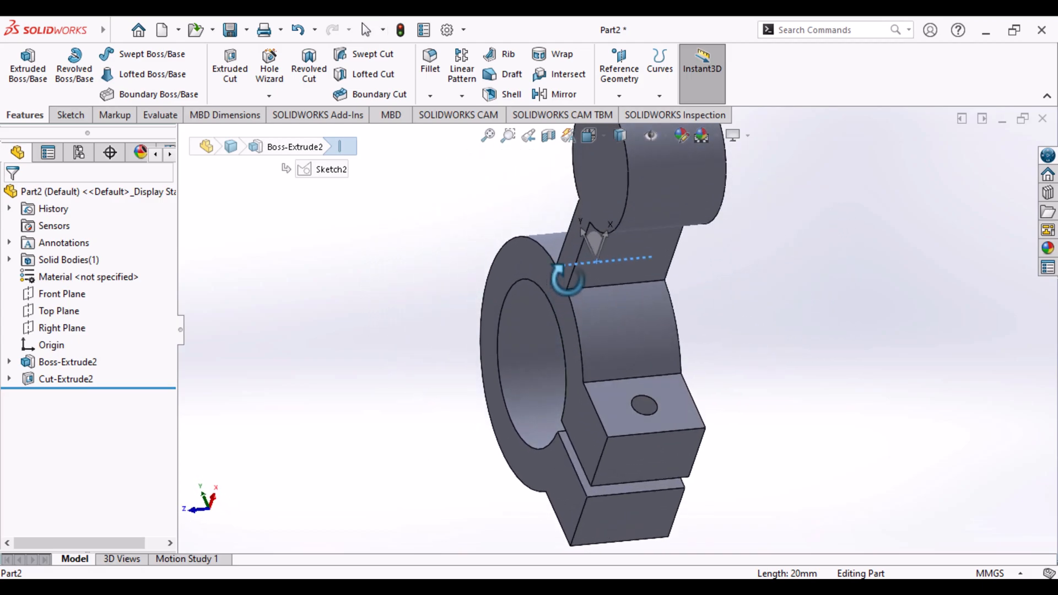
click(603, 284)
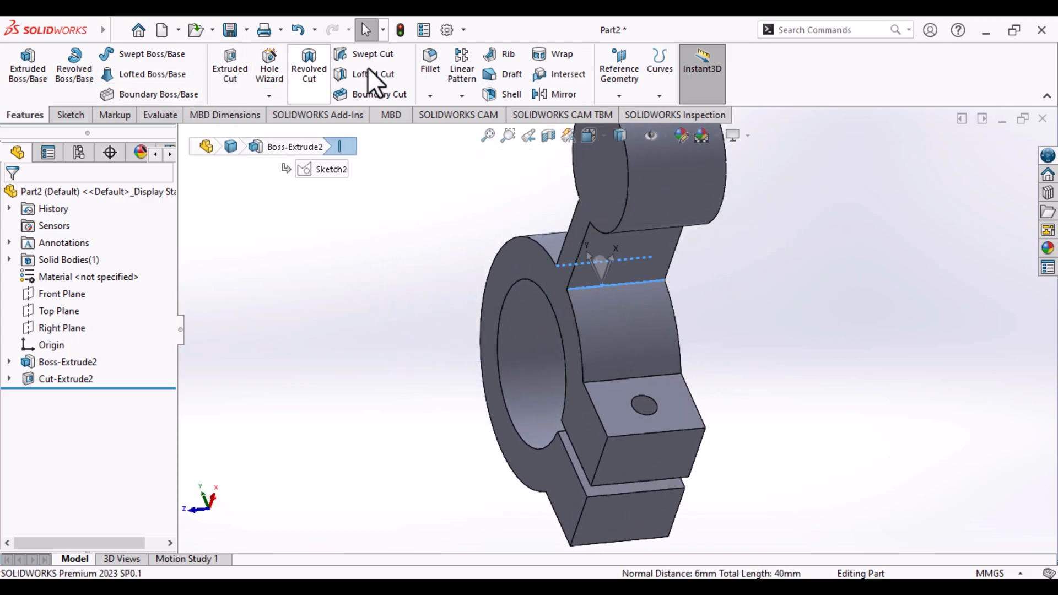
click(431, 63)
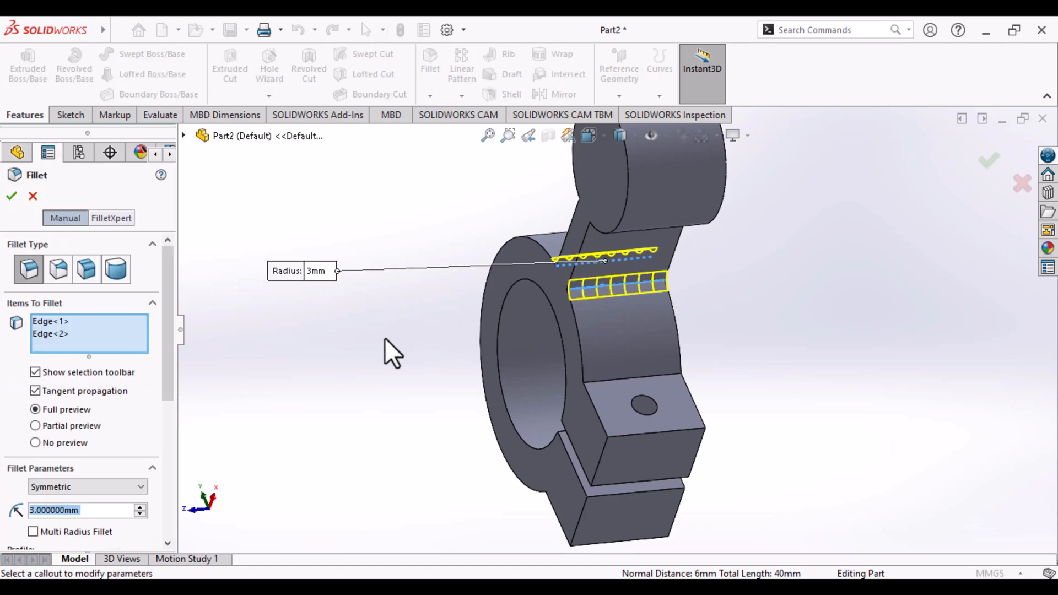
text(5)
key(Return)
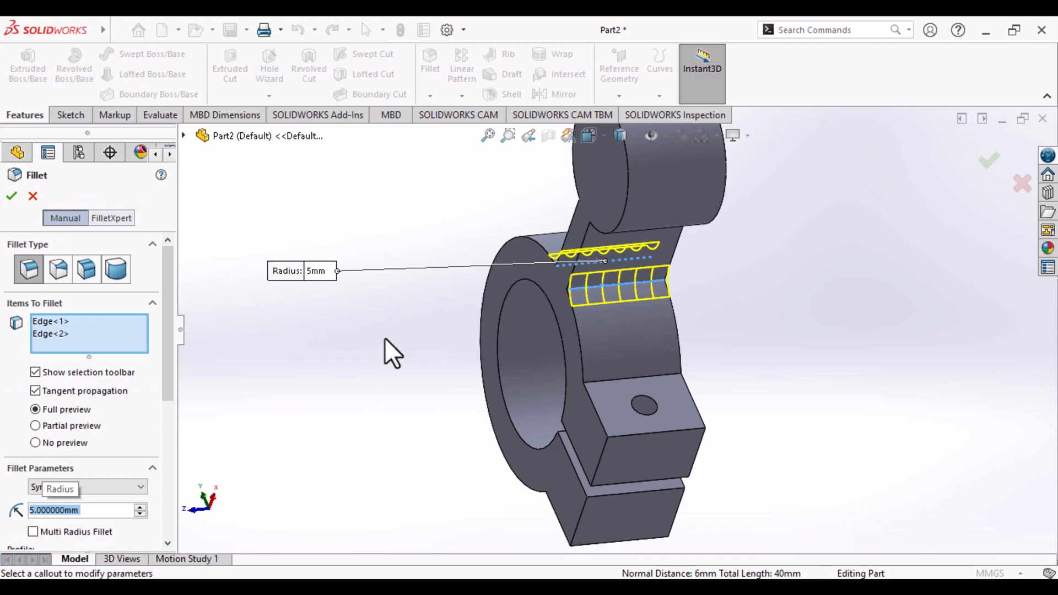
key(Return)
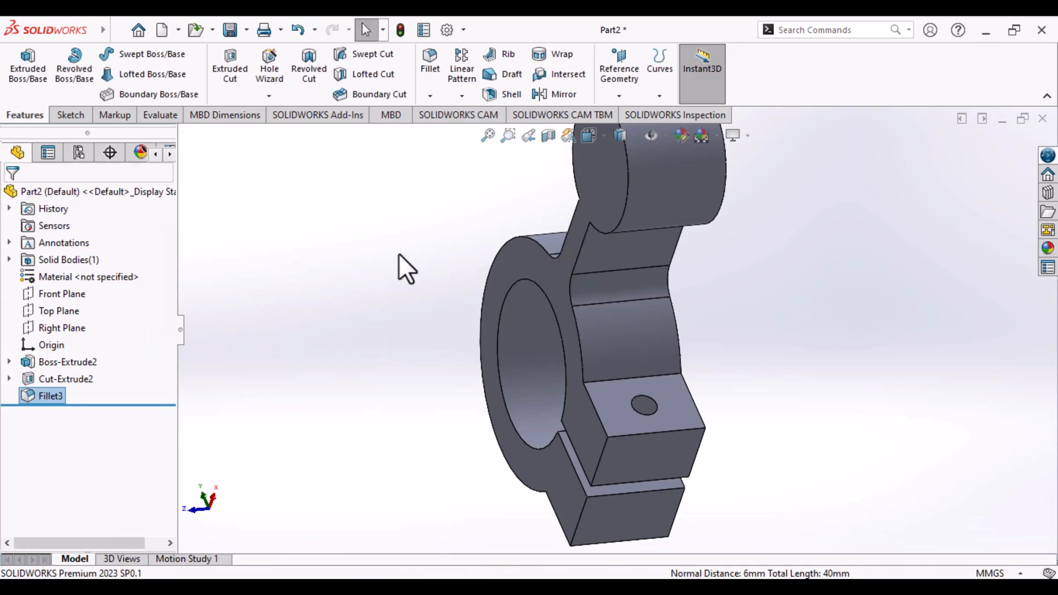
middle_drag(423, 246, 626, 236)
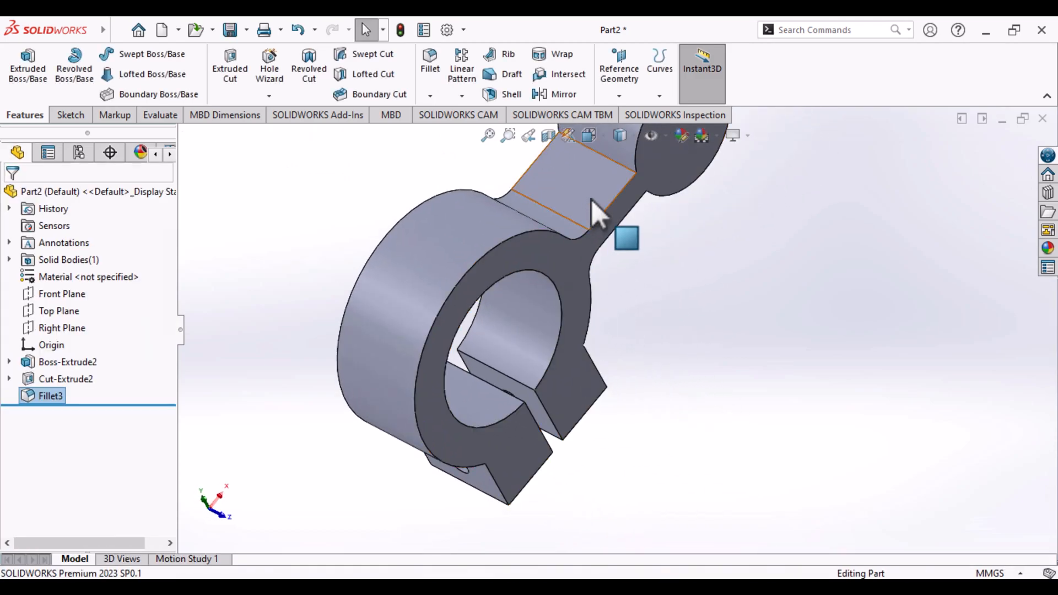
click(623, 164)
mouse_move(697, 279)
middle_down()
mouse_move(559, 194)
mouse_move(563, 205)
middle_up()
middle_drag(814, 365, 756, 230)
click(709, 186)
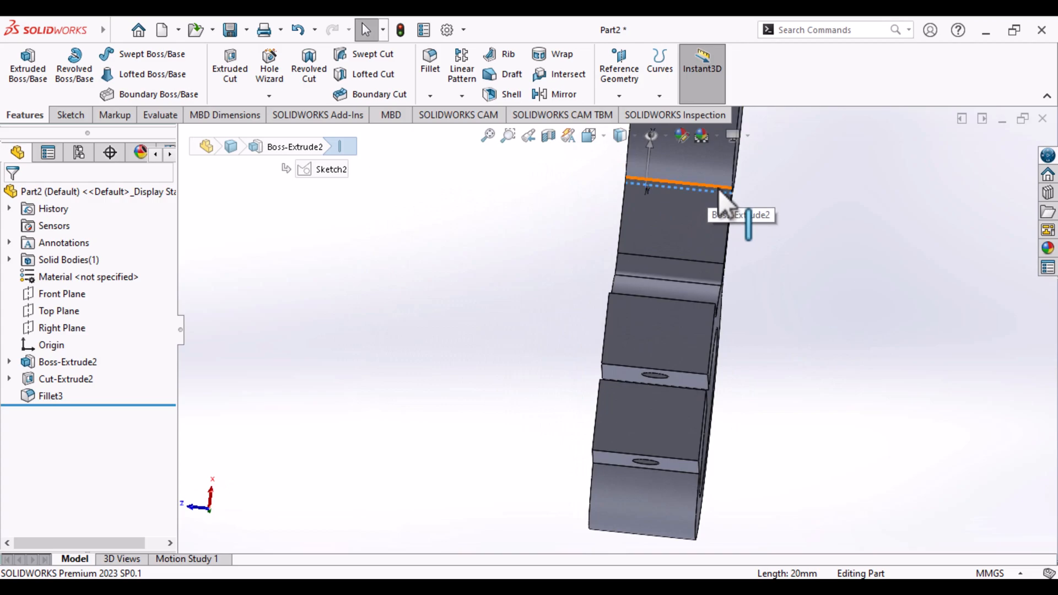
click(530, 224)
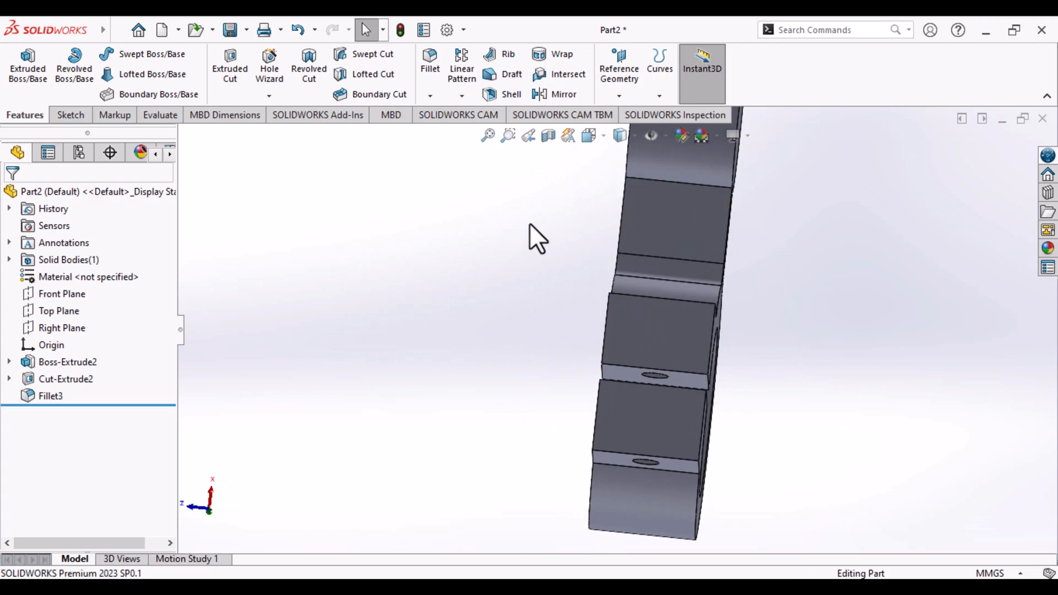
Fillet the two edges where the arm meets the small solid cylinder with a 3 mm radius
middle_drag(794, 280, 585, 220)
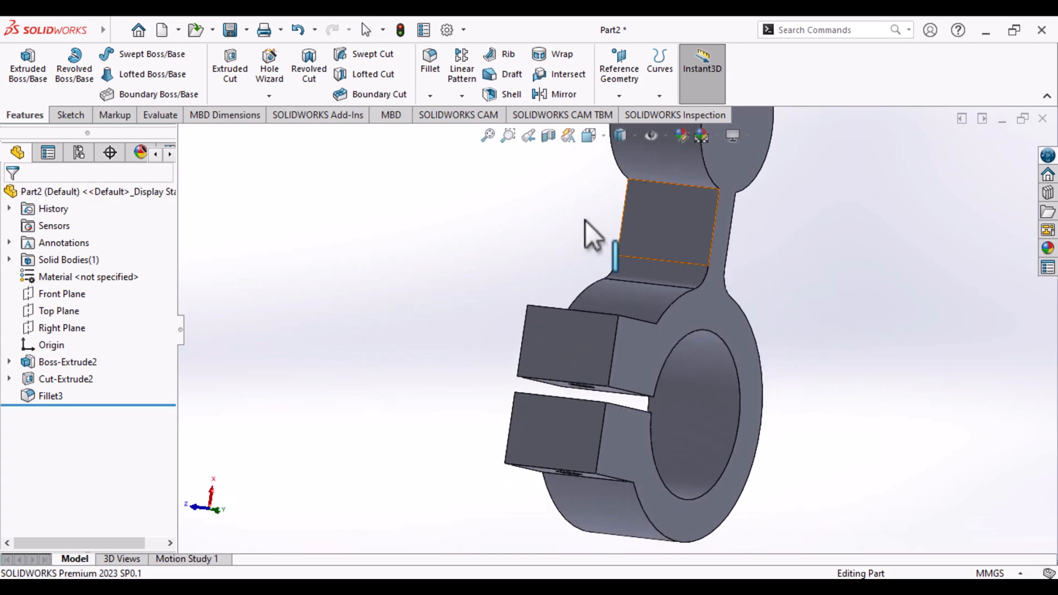
click(644, 183)
middle_drag(779, 221, 623, 188)
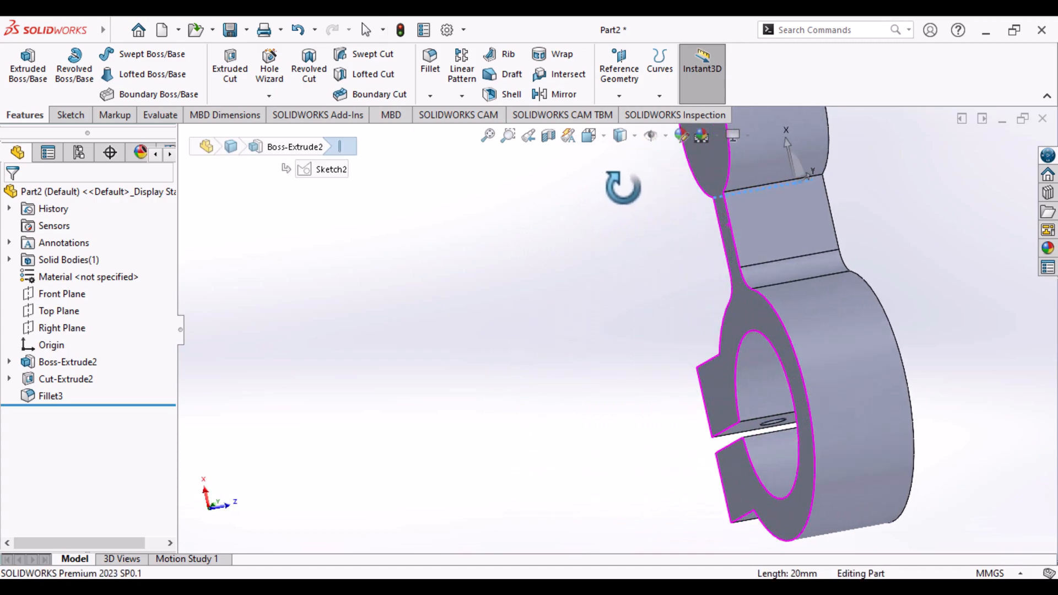
ctrl+click(762, 187)
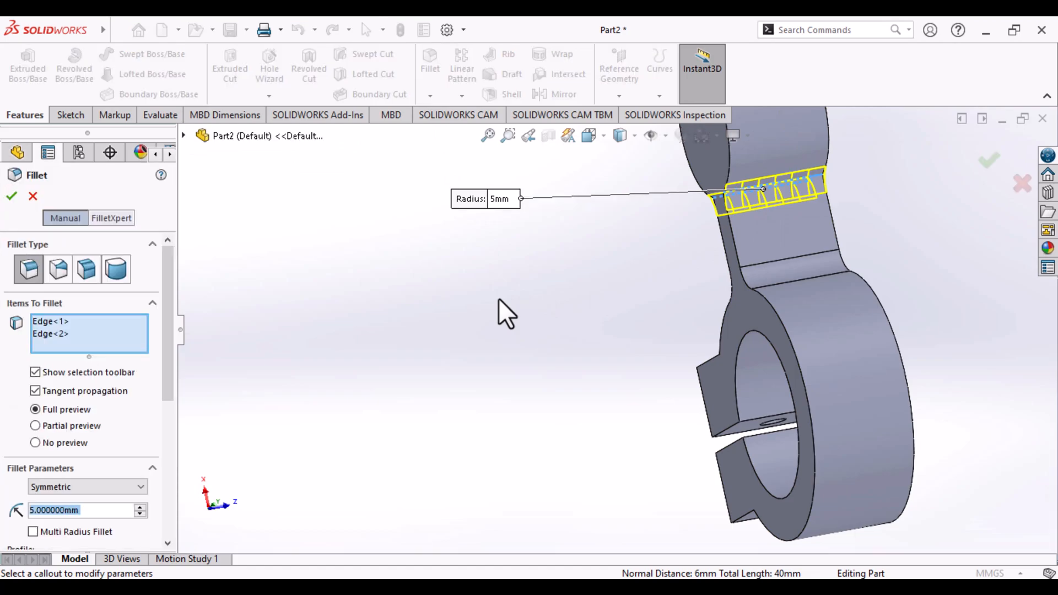
text(3)
key(Return)
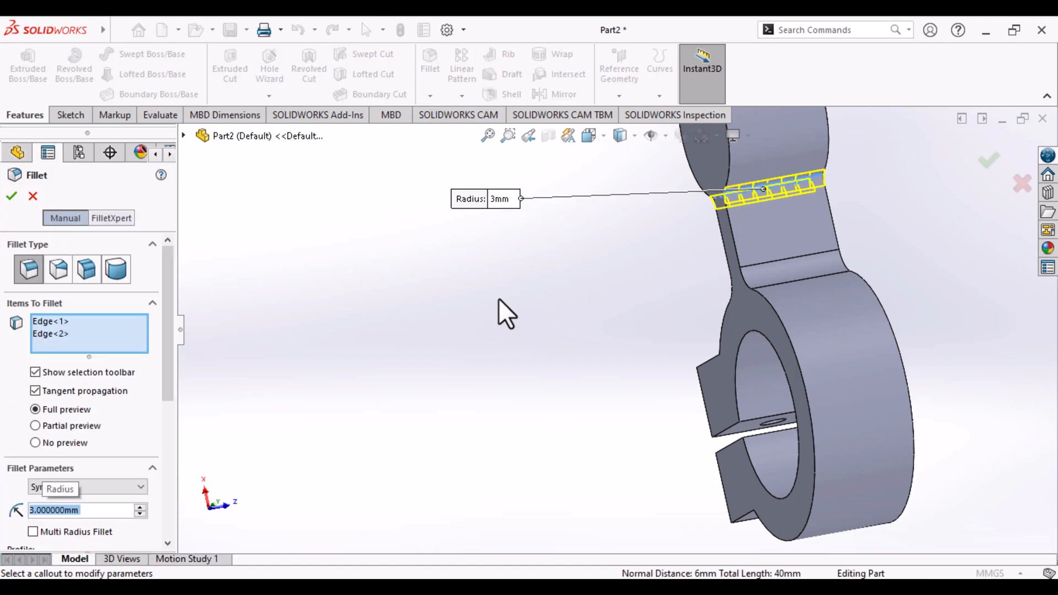
right_click(523, 276)
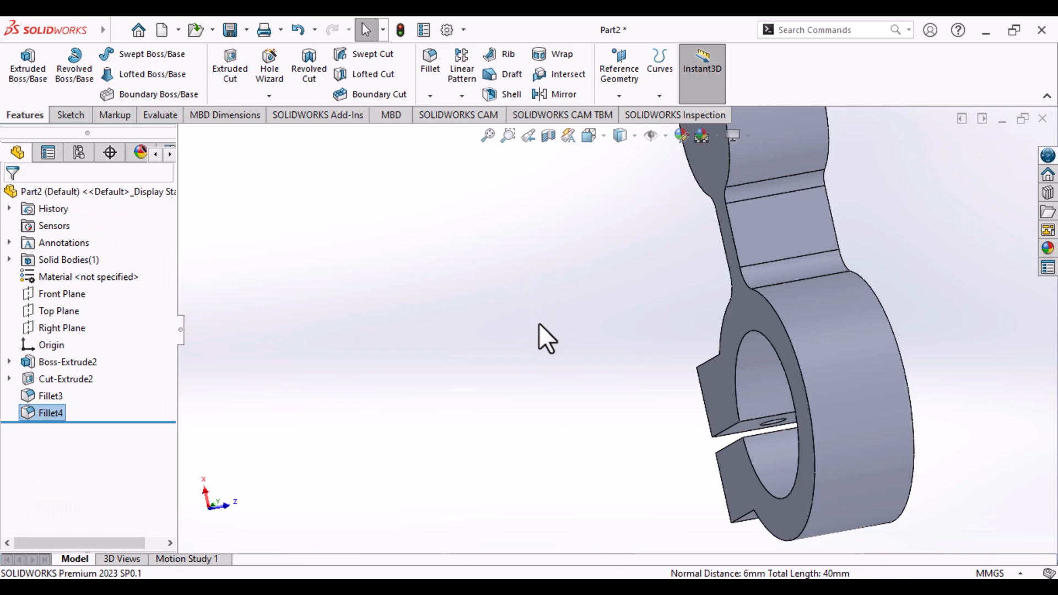
On the Front Plane, sketch a line about 36 mm long from the large ring's outer edge to the small cylinder's topmost point
key(ctrl+7)
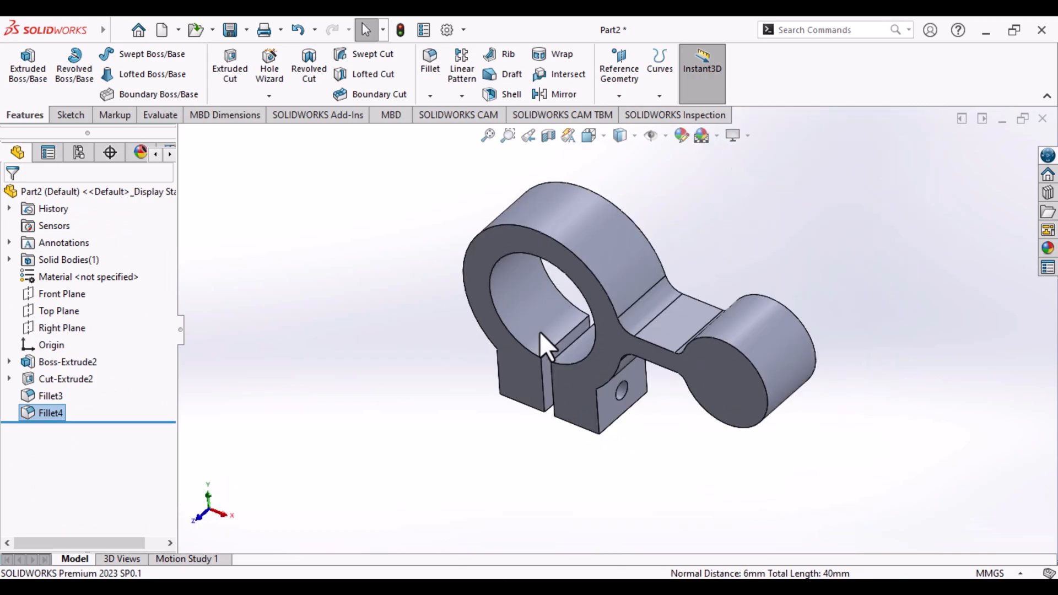
middle_drag(659, 471, 650, 419)
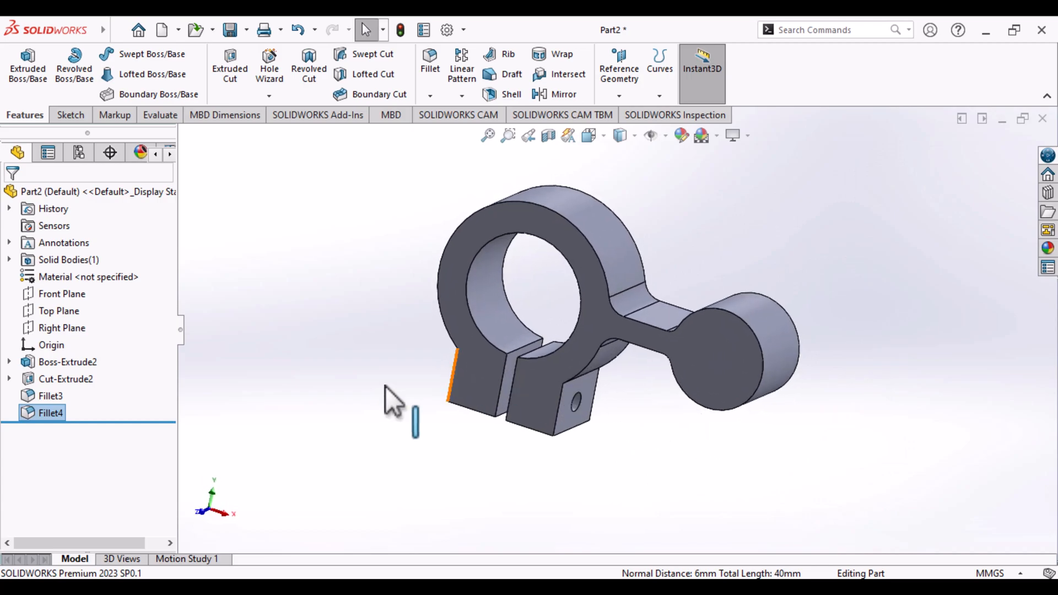
click(51, 291)
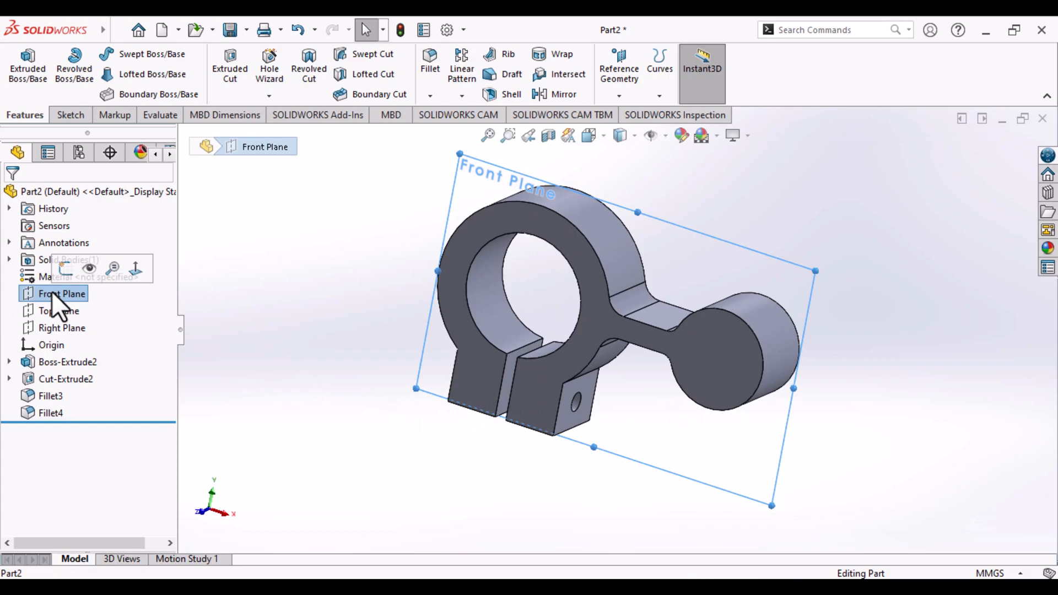
click(68, 115)
click(22, 67)
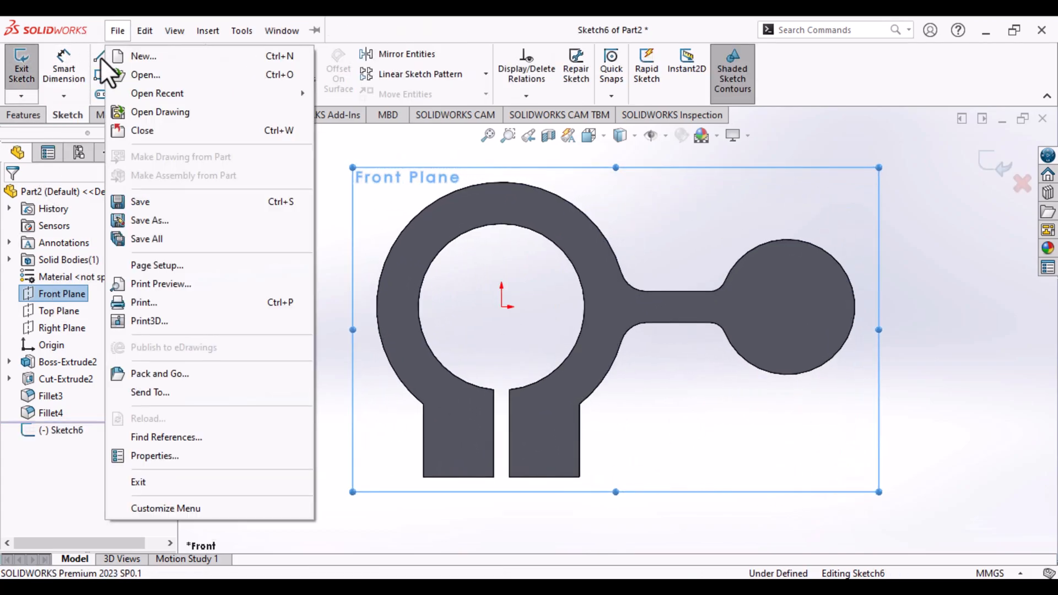
click(101, 55)
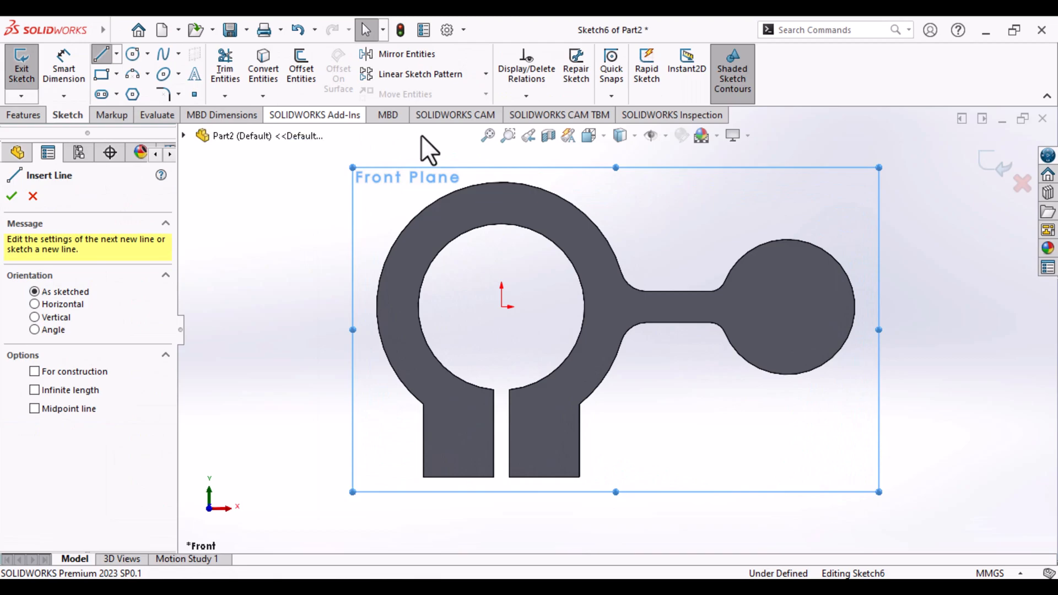
click(600, 230)
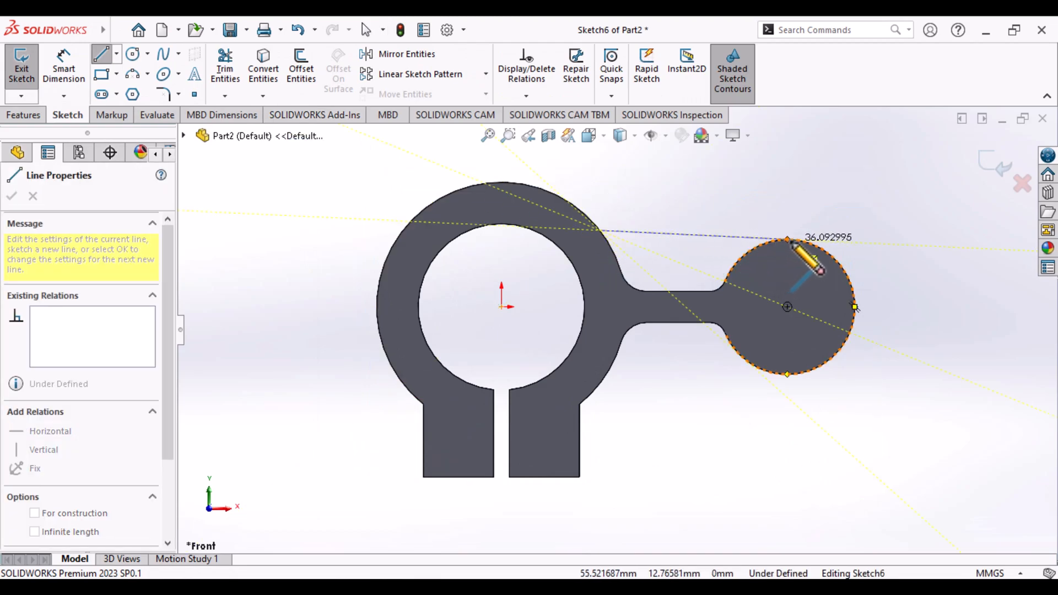
click(787, 240)
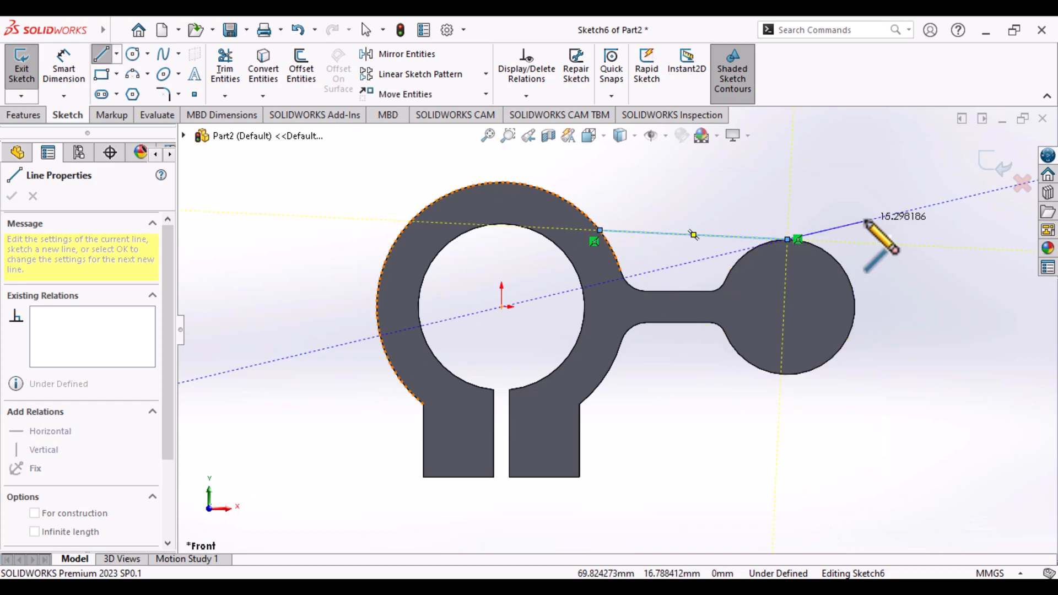
key(Escape)
key(Escape)
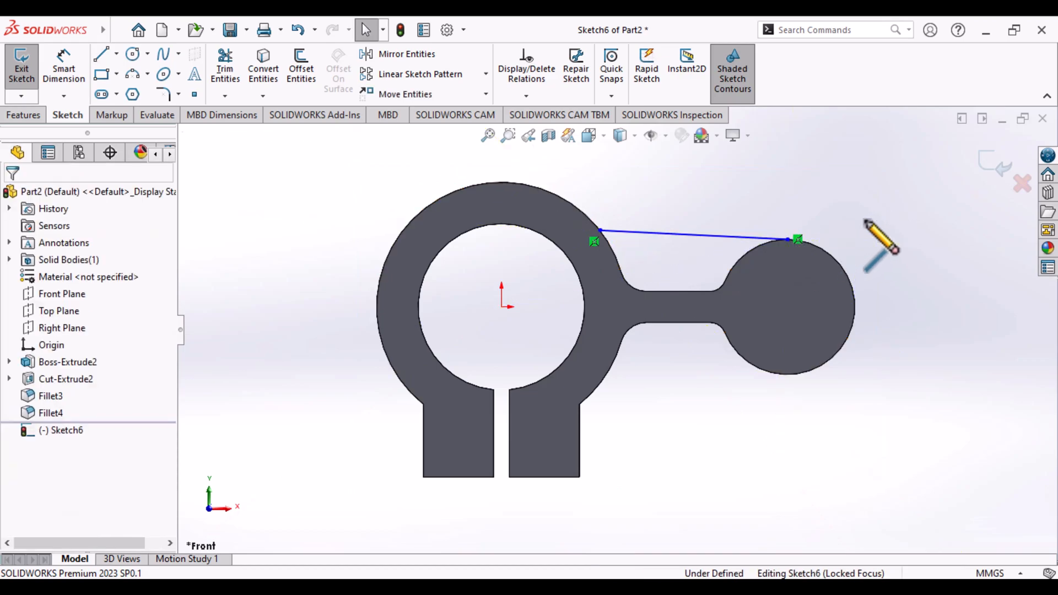
Add a Horizontal relation to the line between the large ring and the small cylinder
click(699, 234)
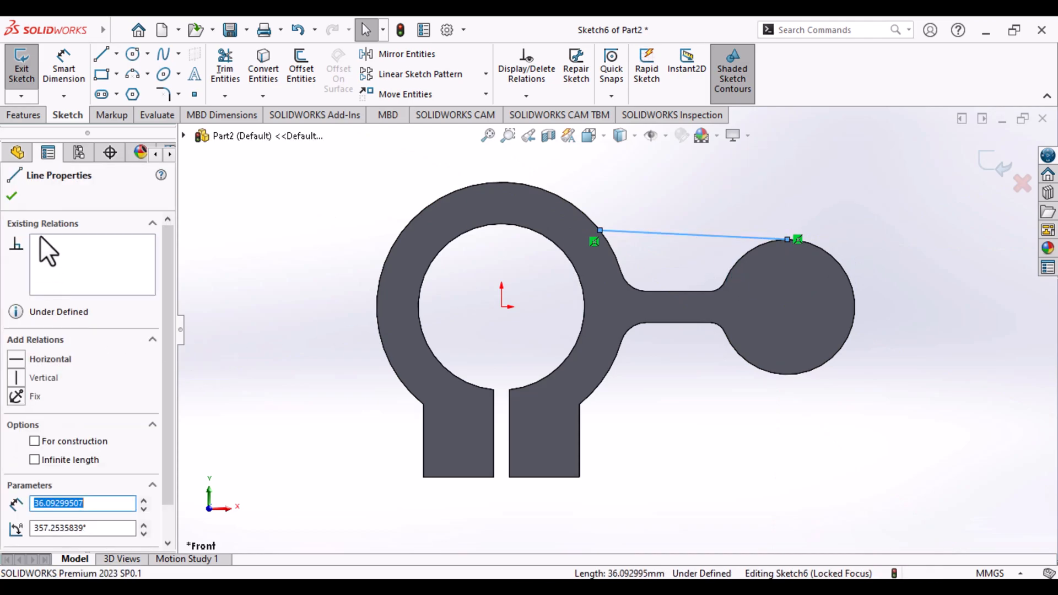
click(41, 359)
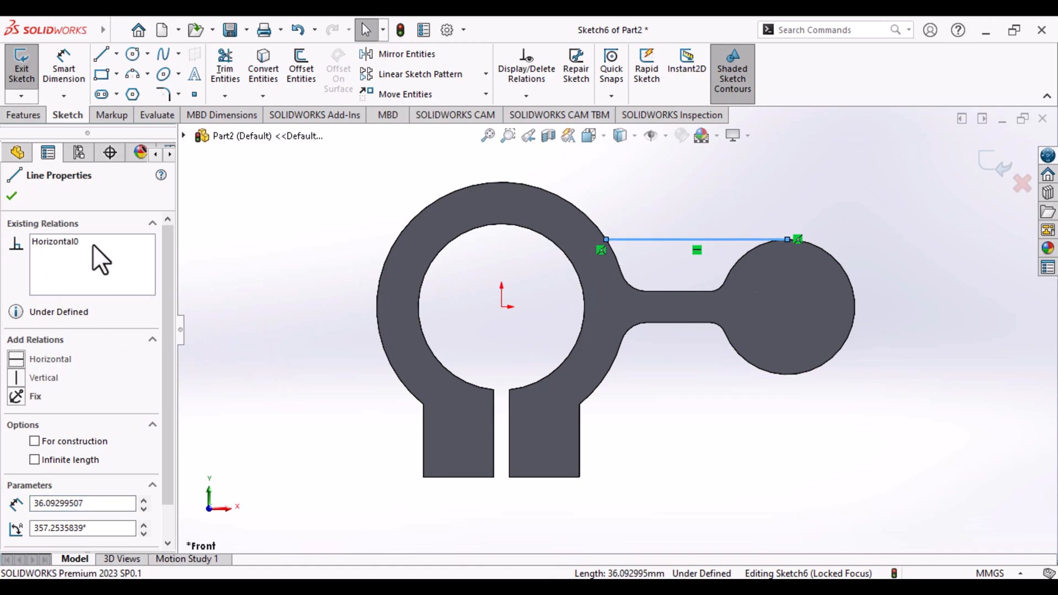
click(11, 195)
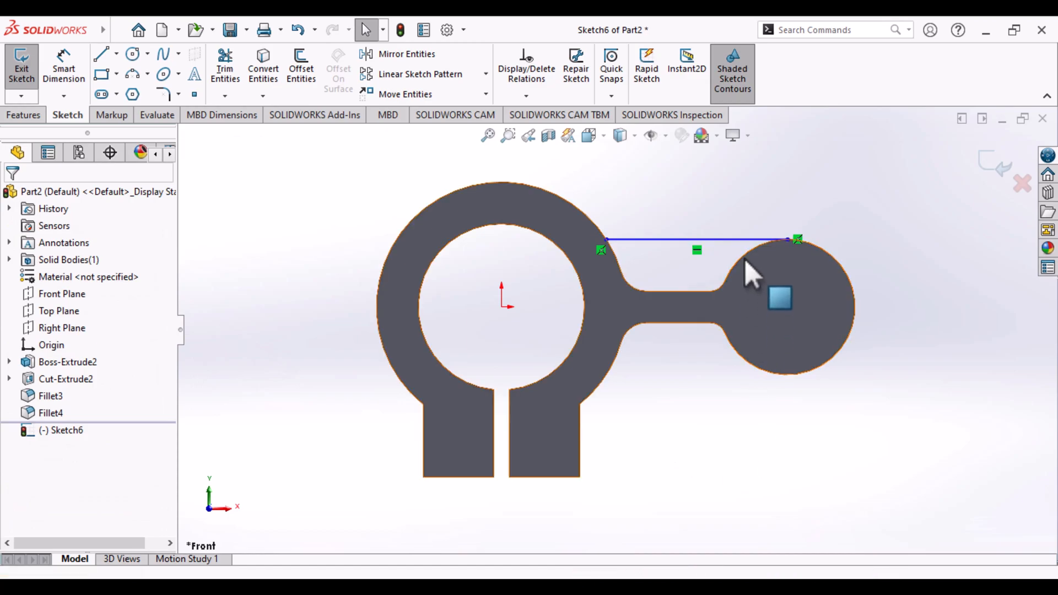
Make the line tangent to the small cylinder's circular edge and close the sketch
click(741, 242)
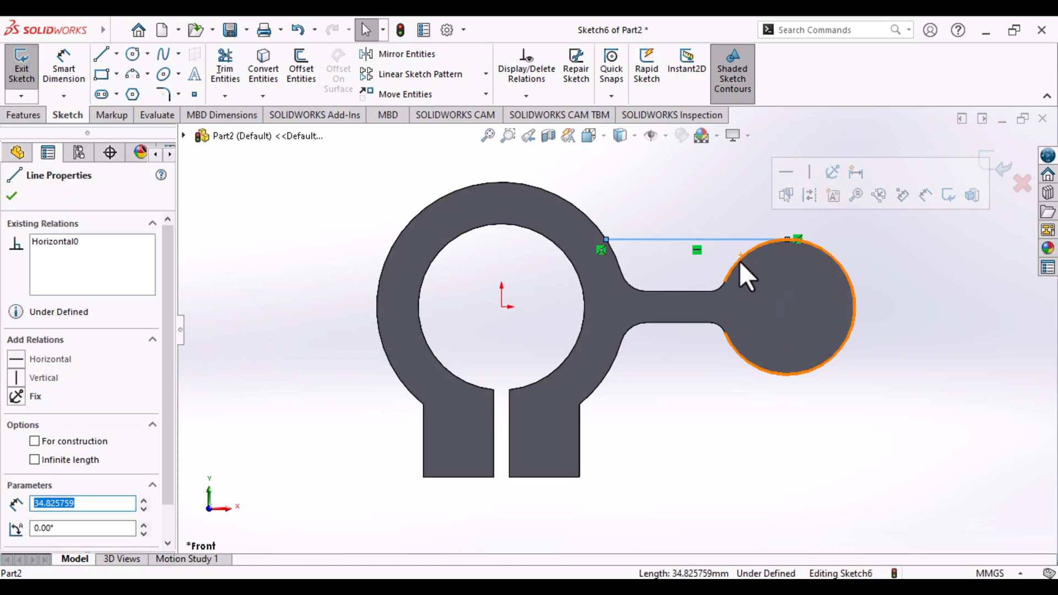
ctrl+click(739, 261)
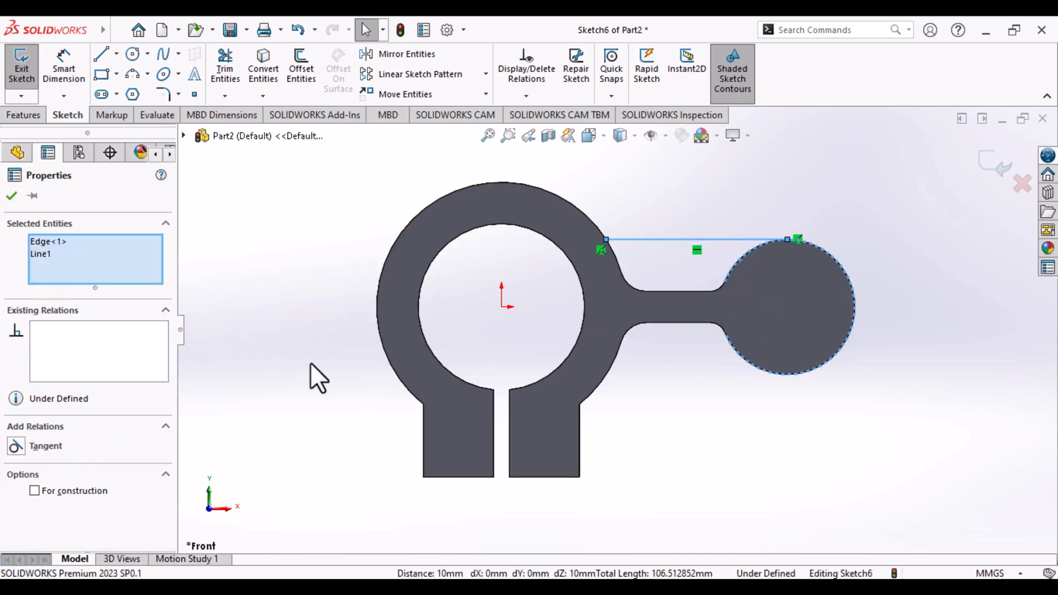
click(46, 449)
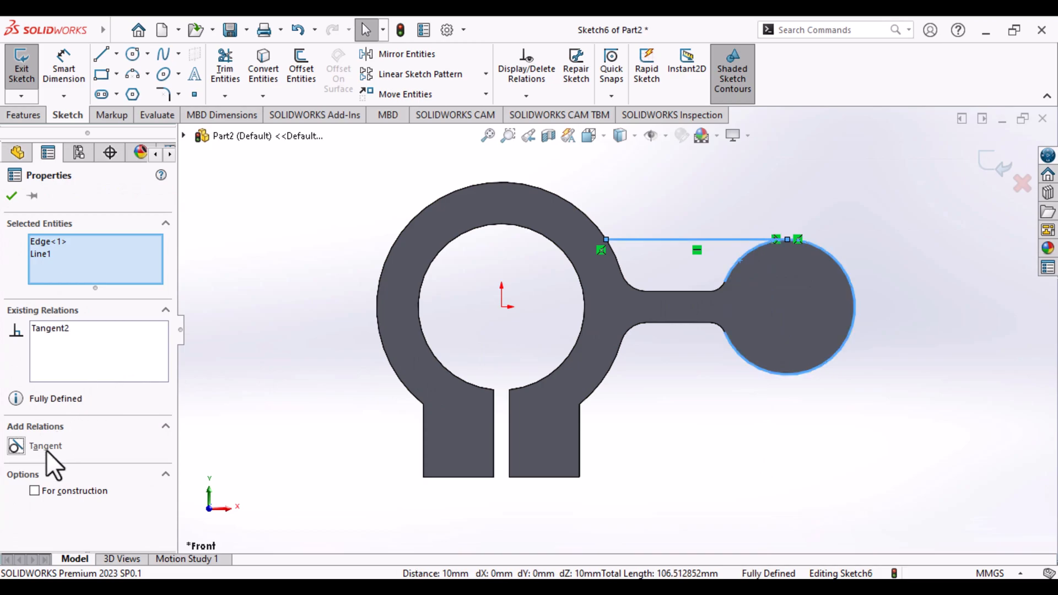
click(11, 196)
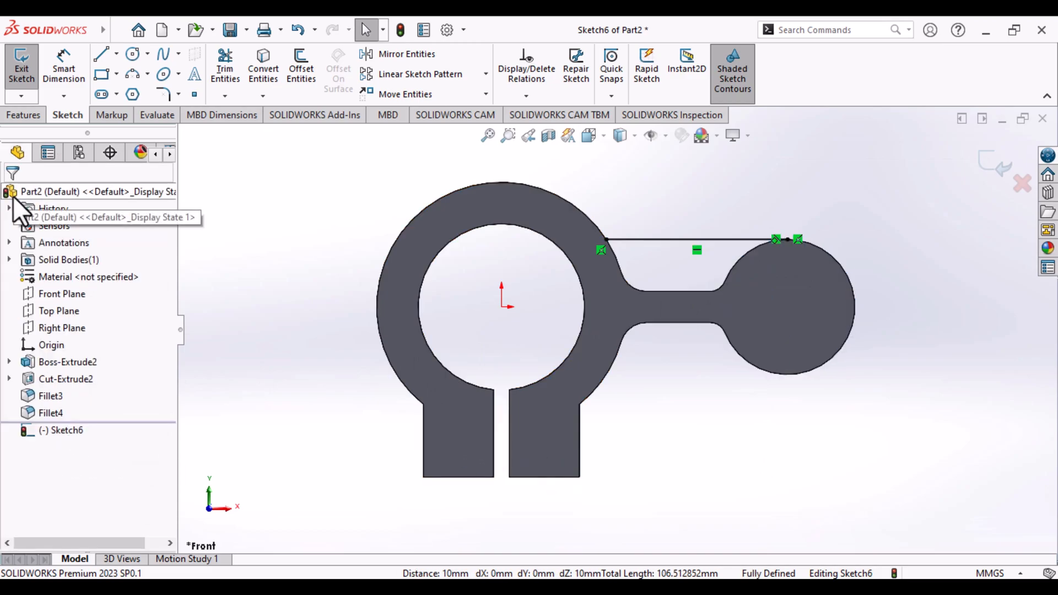
click(999, 170)
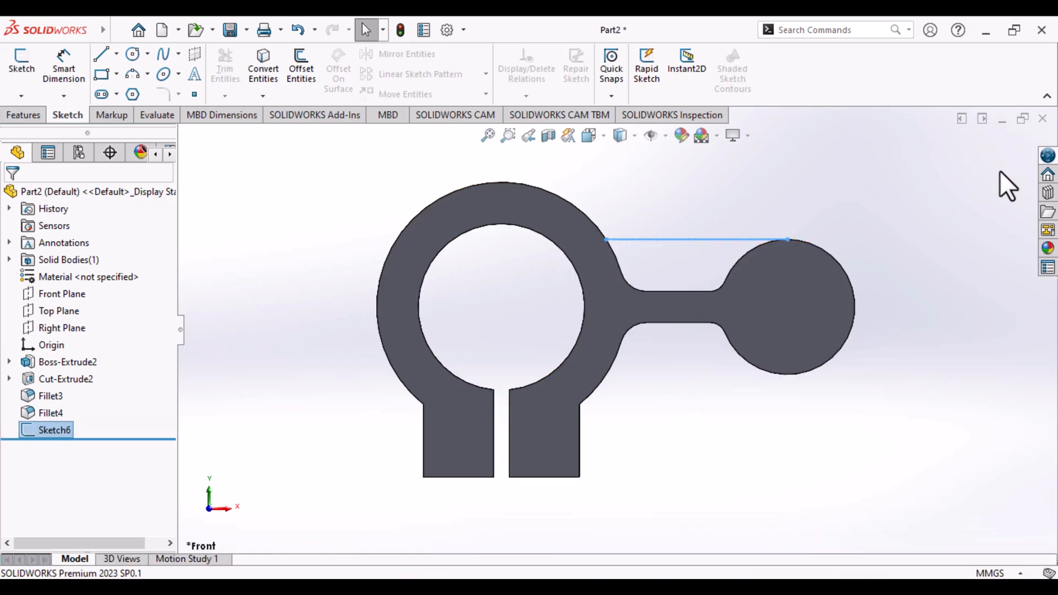
Create a 6 mm thick Rib from the line sketch, centered on both sides and filling down to the arm
middle_drag(915, 290, 842, 352)
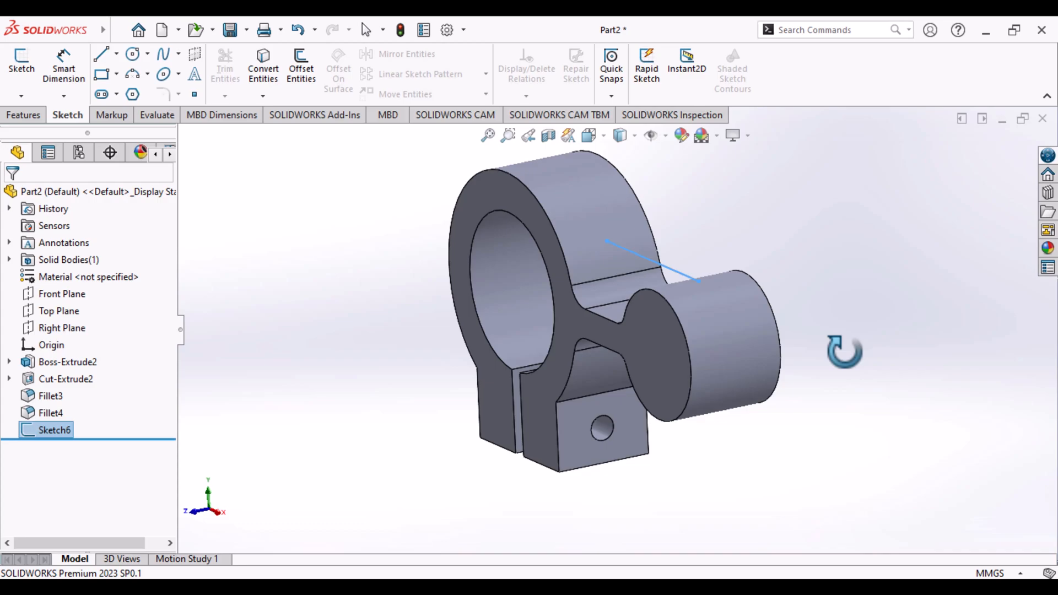
click(26, 116)
click(497, 53)
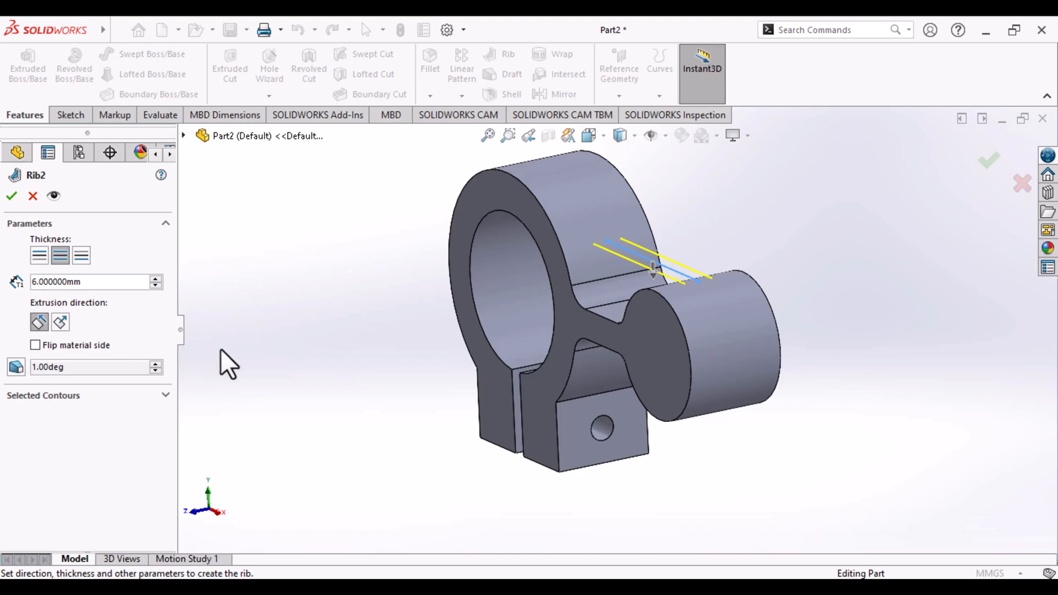
click(11, 195)
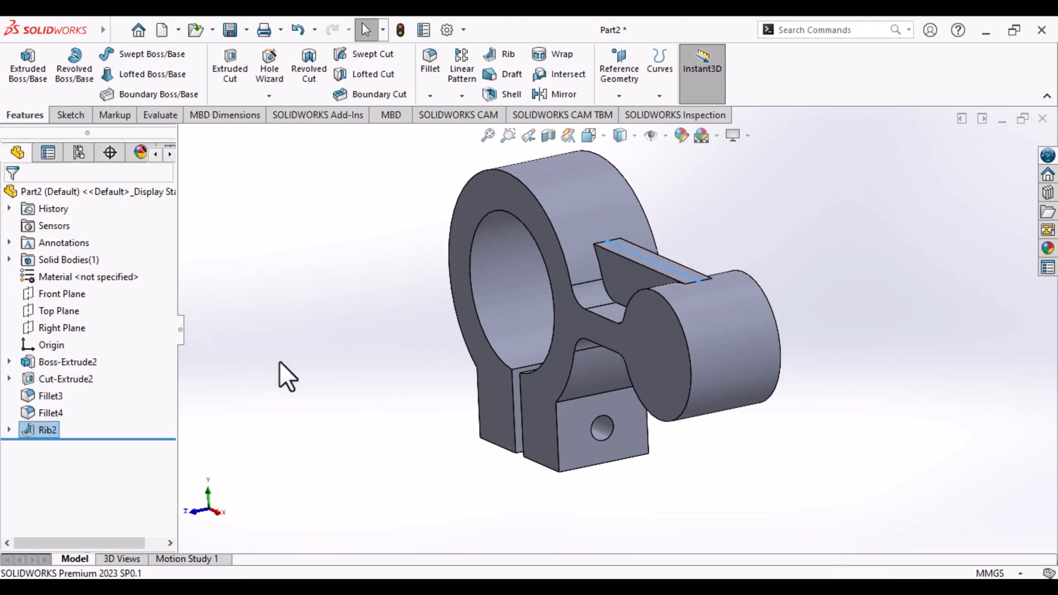
Mirror the rib about the Top Plane to the underside of the arm
click(79, 315)
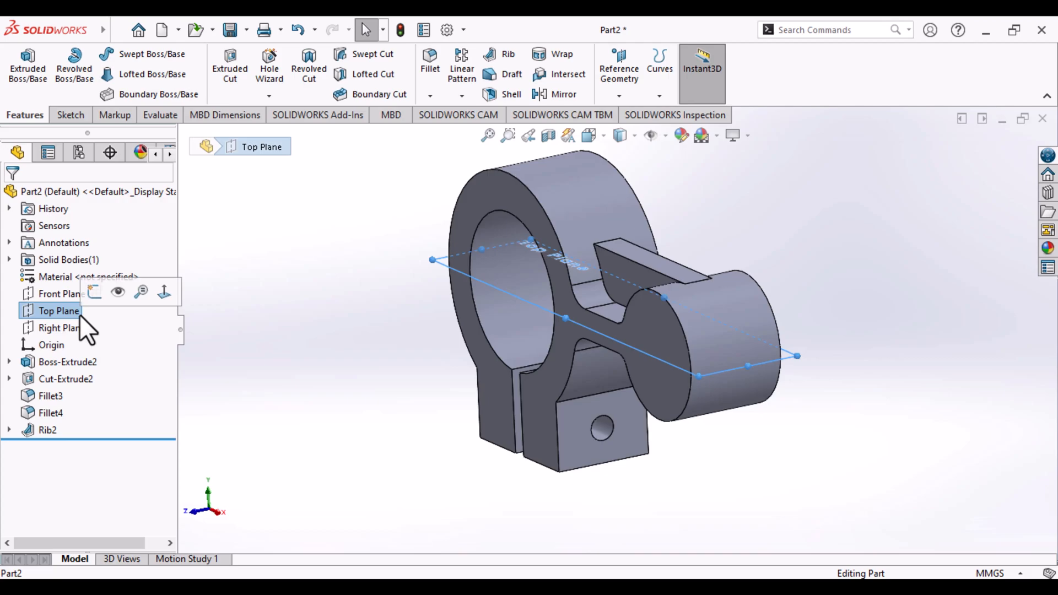
click(547, 98)
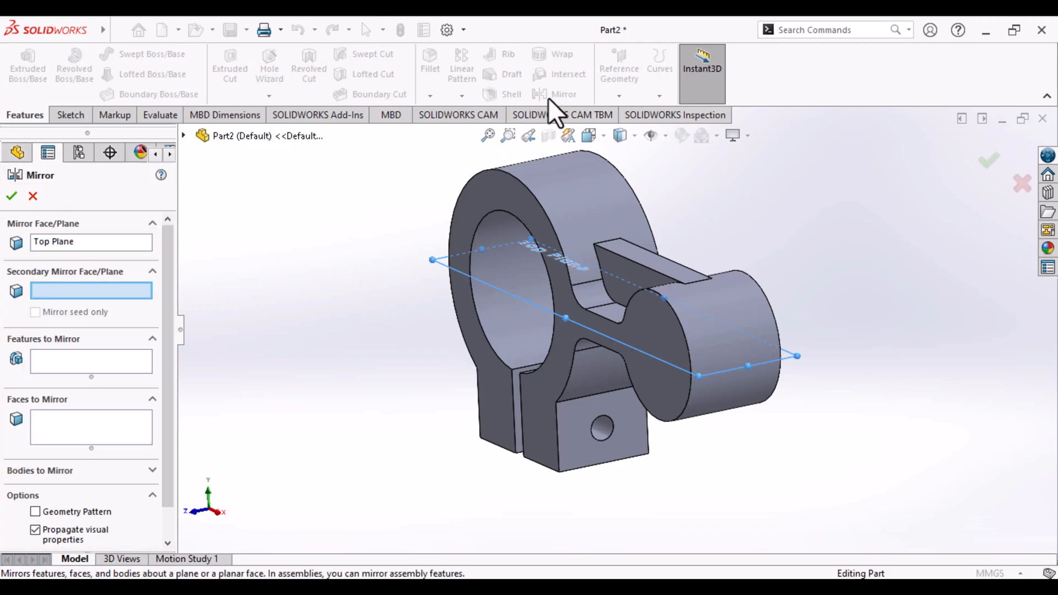
click(66, 364)
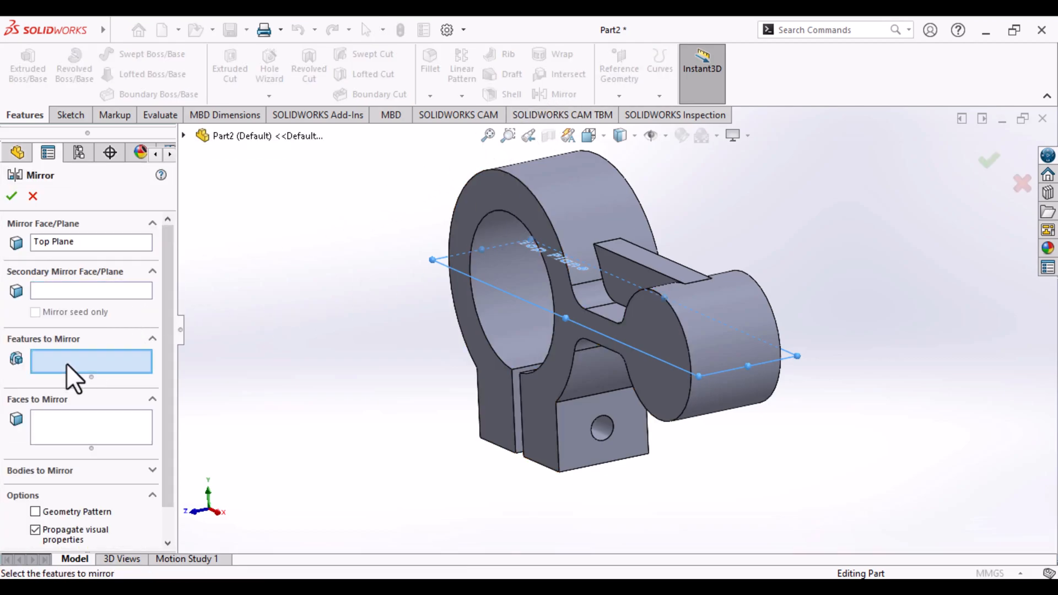
click(626, 271)
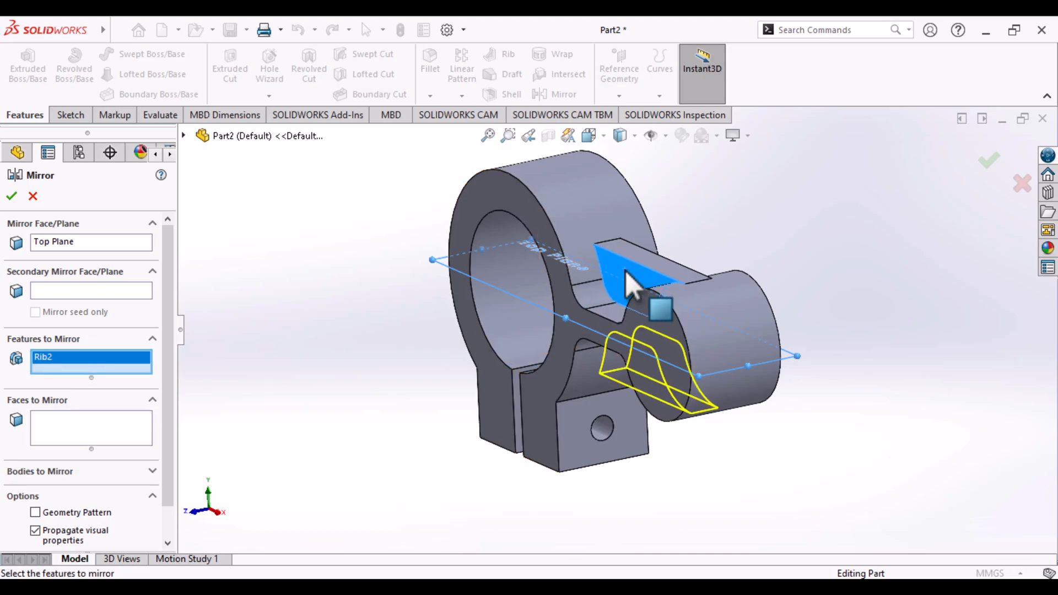
click(12, 196)
middle_drag(347, 390, 456, 332)
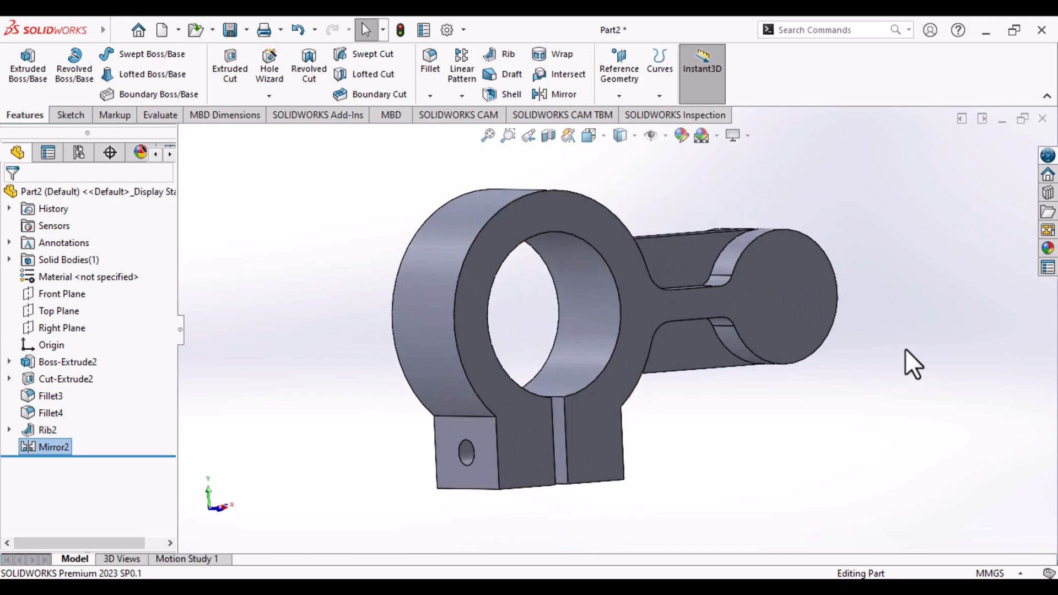